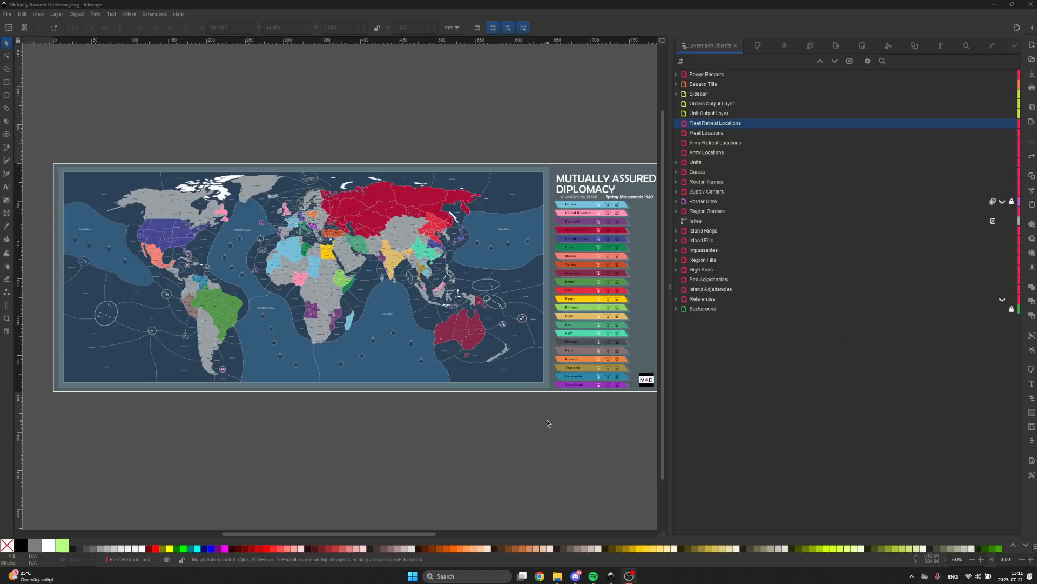
# - Select the Background layer and switch its visibility off and on several times to see what it contributes
pyautogui.hscroll(2, 546, 422)
pyautogui.hscroll(-1, 546, 424)
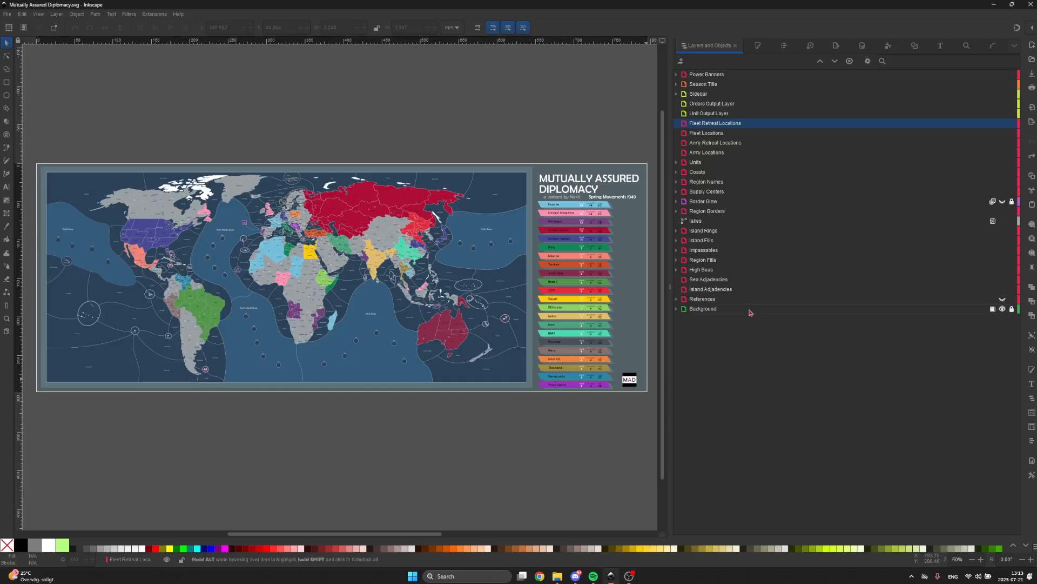
pyautogui.click(942, 308)
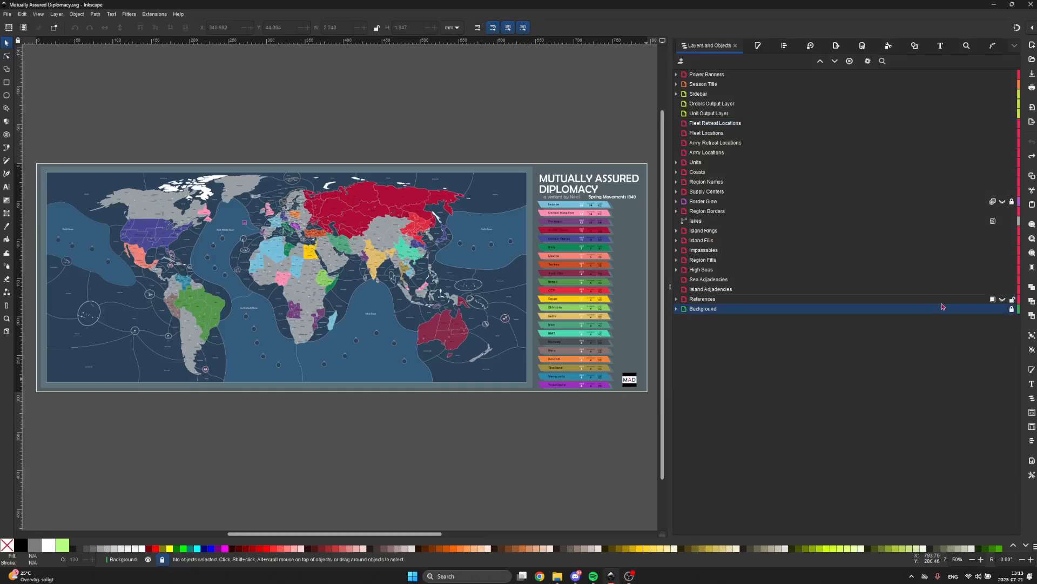
pyautogui.moveTo(1003, 313)
pyautogui.click(1002, 309)
pyautogui.click(1003, 309)
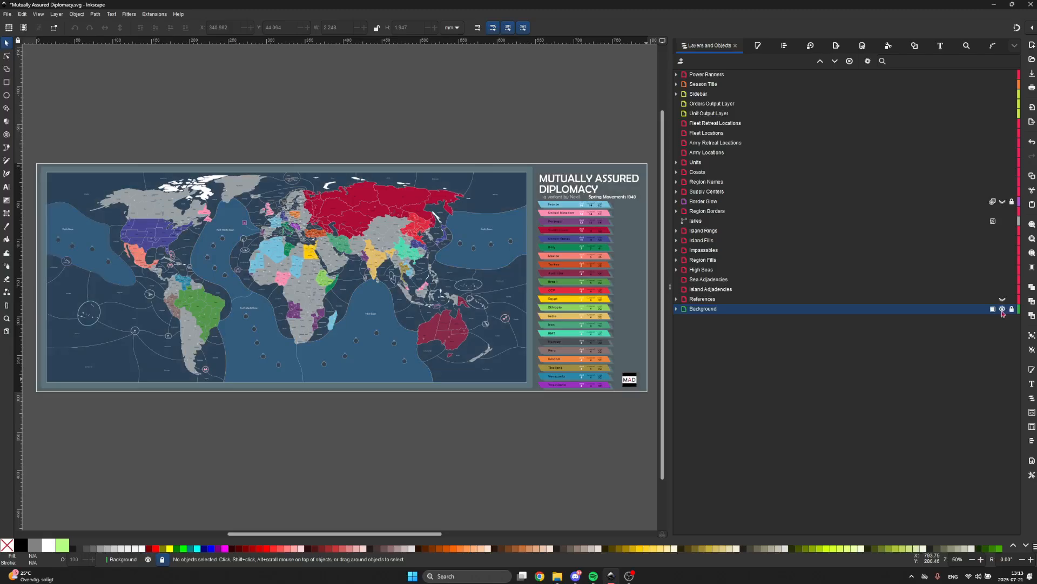
pyautogui.click(1002, 309)
pyautogui.click(1003, 309)
pyautogui.click(1003, 309)
pyautogui.click(1002, 310)
pyautogui.click(1003, 309)
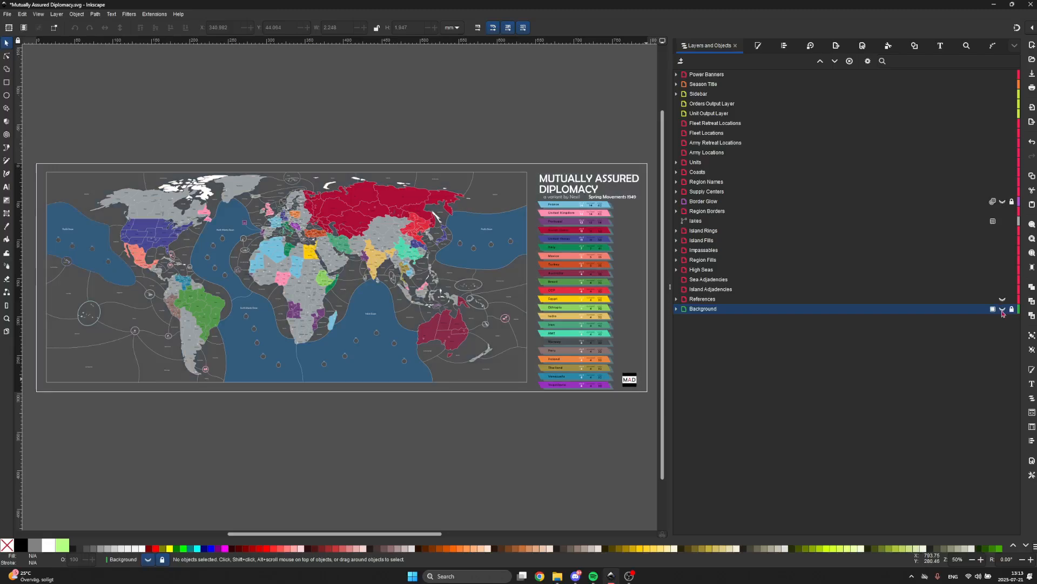
pyautogui.click(1002, 309)
pyautogui.click(1003, 309)
pyautogui.click(1003, 309)
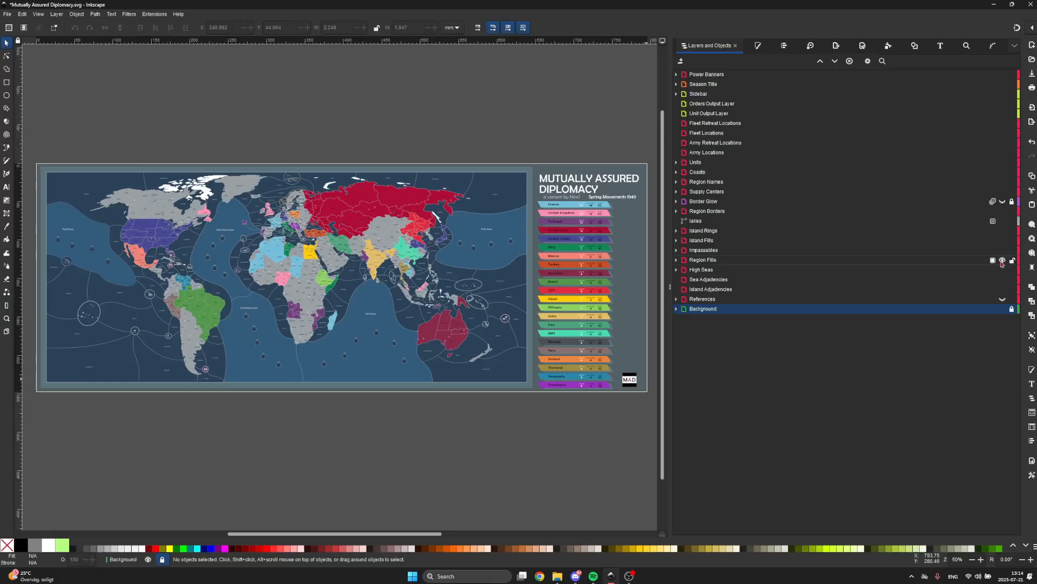
# - Hide and show the Region Fills layer to compare the whole world map with and without it
pyautogui.click(1002, 261)
pyautogui.click(1002, 261)
pyautogui.click(1002, 261)
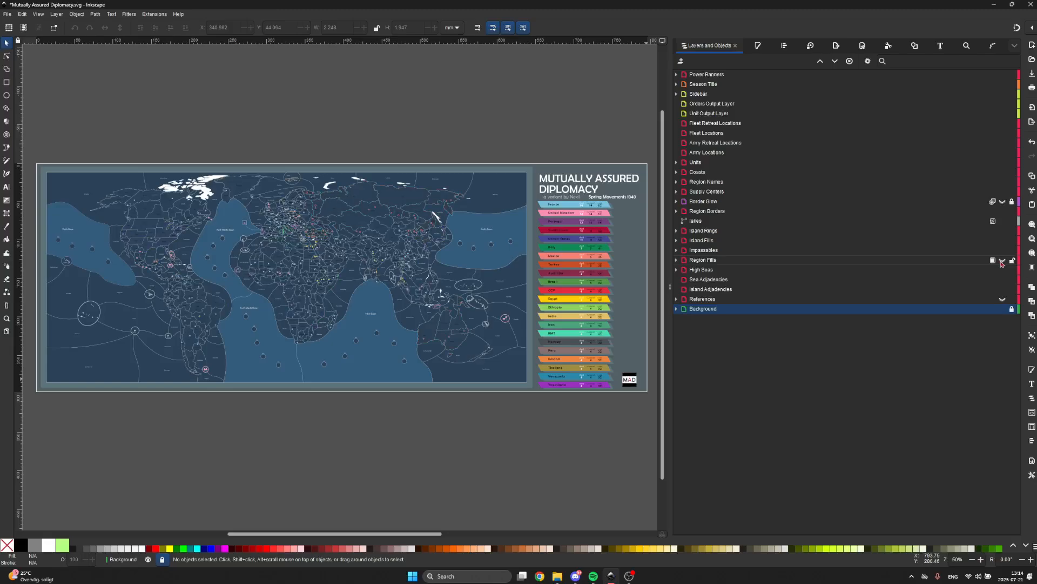
pyautogui.click(1003, 261)
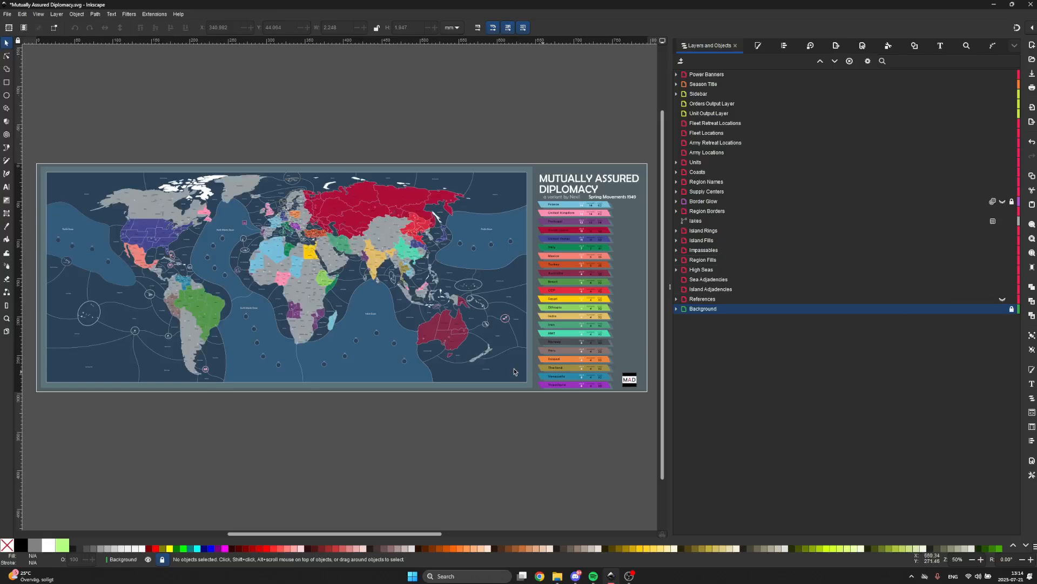
# - Look closely at Southeast Asia and switch the Region Fills layer off and back on there
pyautogui.scroll(2, 439, 328)
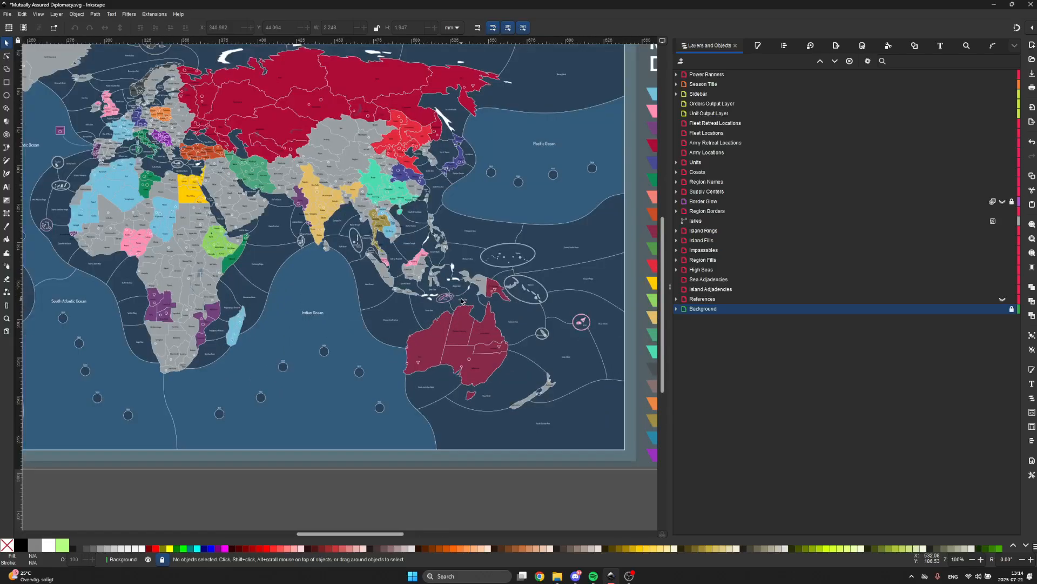
pyautogui.scroll(1, 421, 310)
pyautogui.scroll(3, 421, 308)
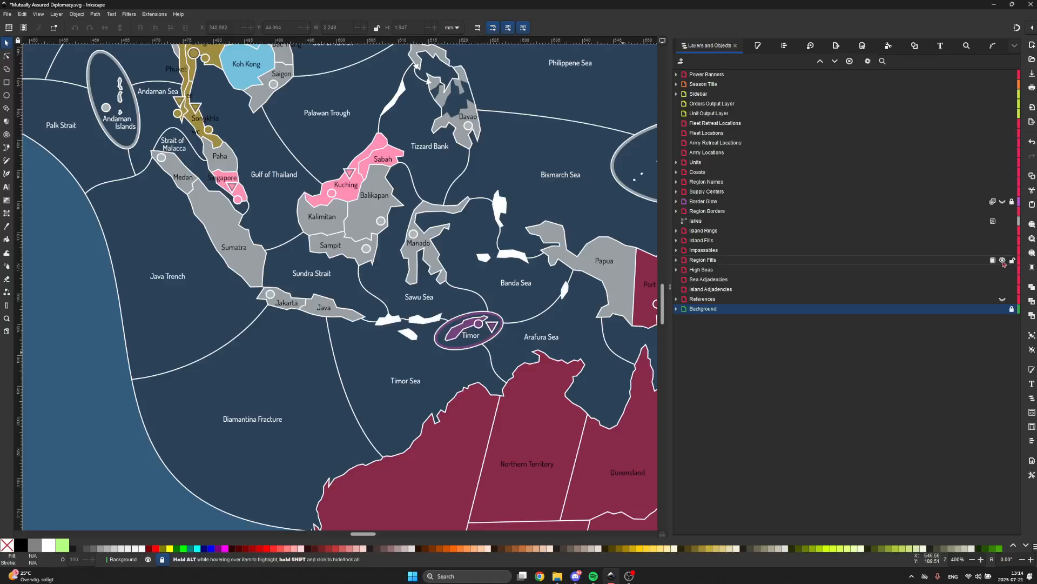
pyautogui.click(1003, 261)
pyautogui.click(1003, 261)
pyautogui.click(1003, 261)
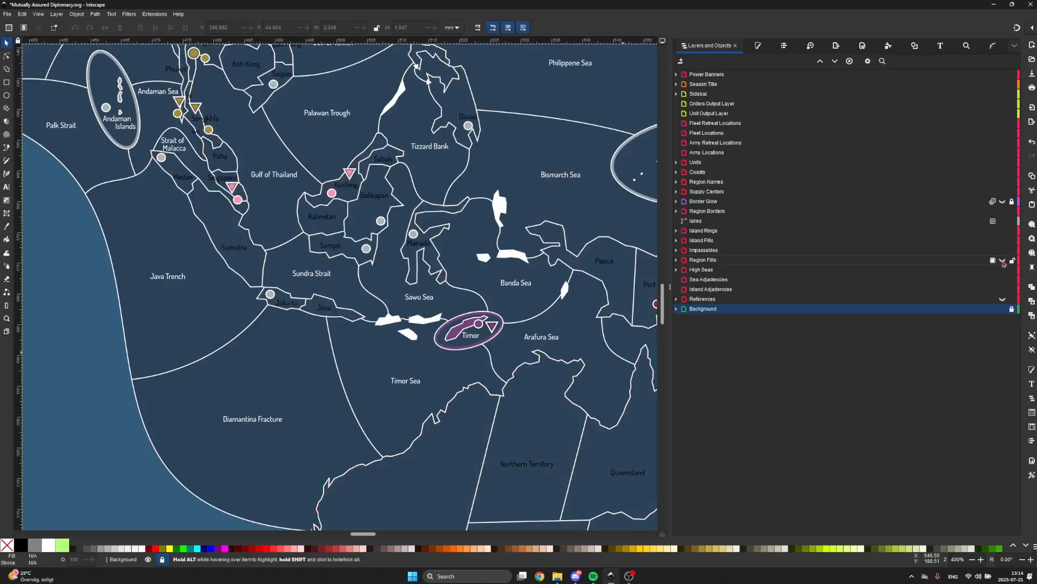
pyautogui.click(1003, 262)
pyautogui.click(1003, 262)
pyautogui.click(1002, 261)
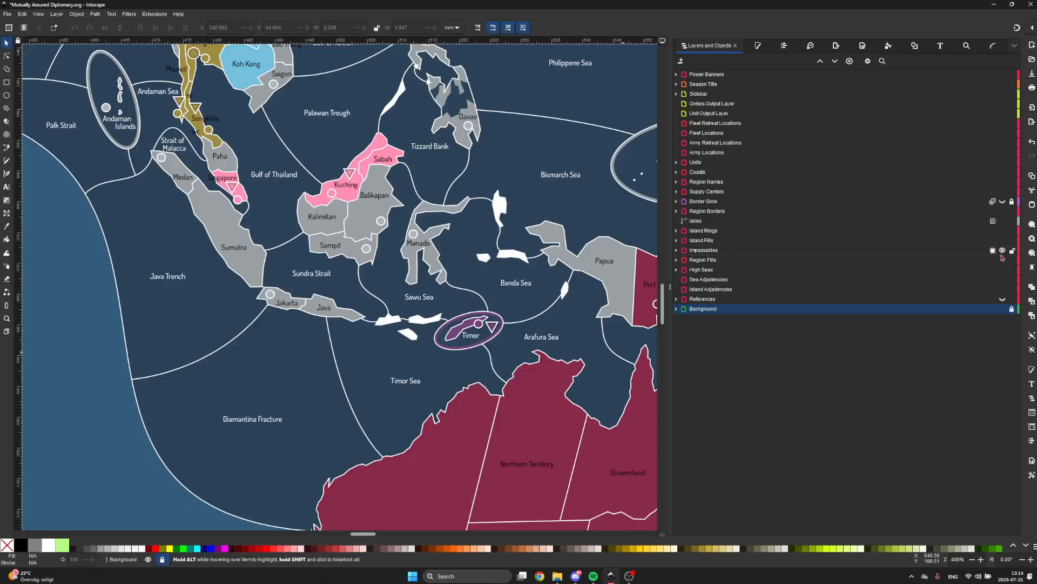
# - Switch the Impassables layer off and on repeatedly to identify the impassable islands around Indonesia, ending with it shown
pyautogui.click(1001, 253)
pyautogui.click(1001, 252)
pyautogui.click(1001, 253)
pyautogui.click(1001, 253)
pyautogui.click(1001, 253)
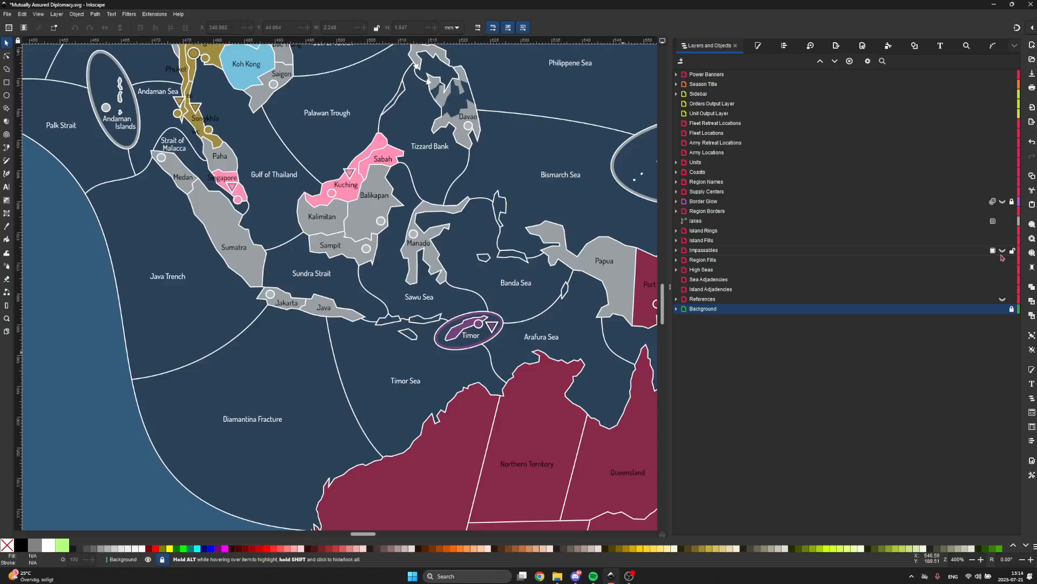
pyautogui.click(1002, 253)
pyautogui.click(1002, 253)
pyautogui.click(1002, 253)
pyautogui.click(1002, 253)
pyautogui.click(1002, 253)
pyautogui.click(1001, 255)
pyautogui.click(1001, 255)
pyautogui.click(1001, 254)
pyautogui.click(1001, 254)
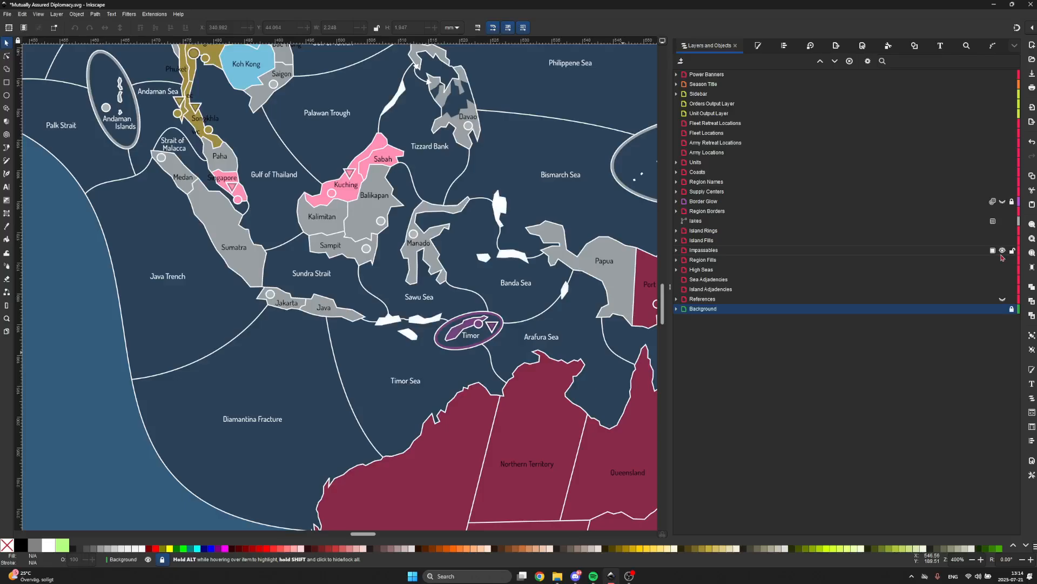
# - Select the Island Fills layer and switch its visibility off and on to compare the fill of Timor
pyautogui.click(966, 231)
pyautogui.click(945, 241)
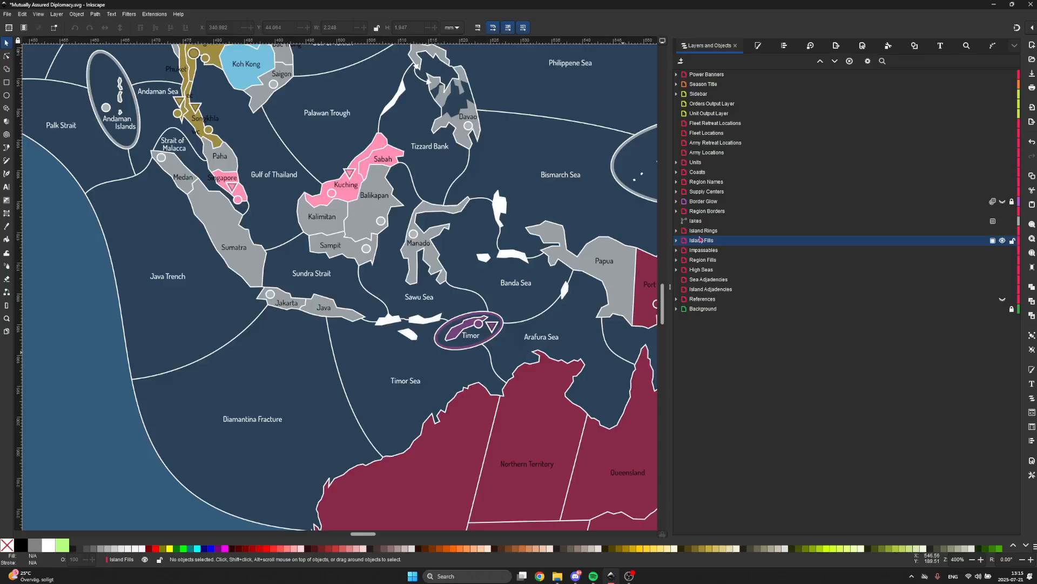
pyautogui.click(1003, 241)
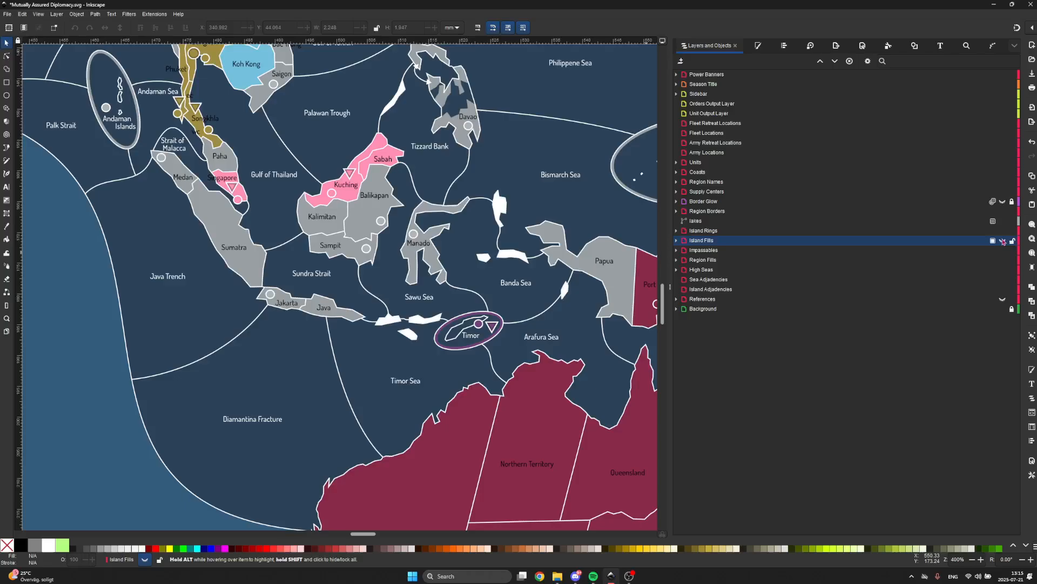
pyautogui.click(1003, 241)
pyautogui.click(1004, 241)
pyautogui.click(1003, 242)
pyautogui.click(1003, 242)
pyautogui.click(1003, 241)
pyautogui.click(1004, 241)
pyautogui.click(1003, 241)
pyautogui.click(1003, 241)
pyautogui.click(1003, 242)
# - Switch the Island Rings layer off and back on, and do the same with the Region Borders layer
pyautogui.click(1003, 232)
pyautogui.click(1002, 233)
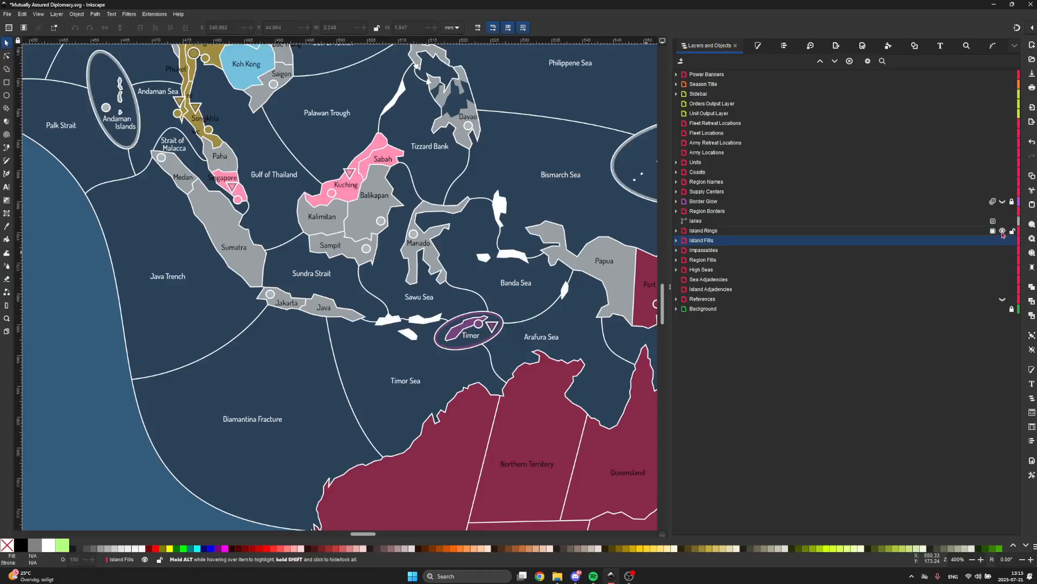
pyautogui.click(1003, 233)
pyautogui.click(1002, 233)
pyautogui.click(1003, 211)
pyautogui.click(1002, 211)
pyautogui.click(1003, 211)
pyautogui.click(1002, 212)
# - Show the Border Glow layer briefly to view its effect along the region edges, and hide it again
pyautogui.click(1003, 202)
pyautogui.click(1003, 202)
pyautogui.click(1002, 202)
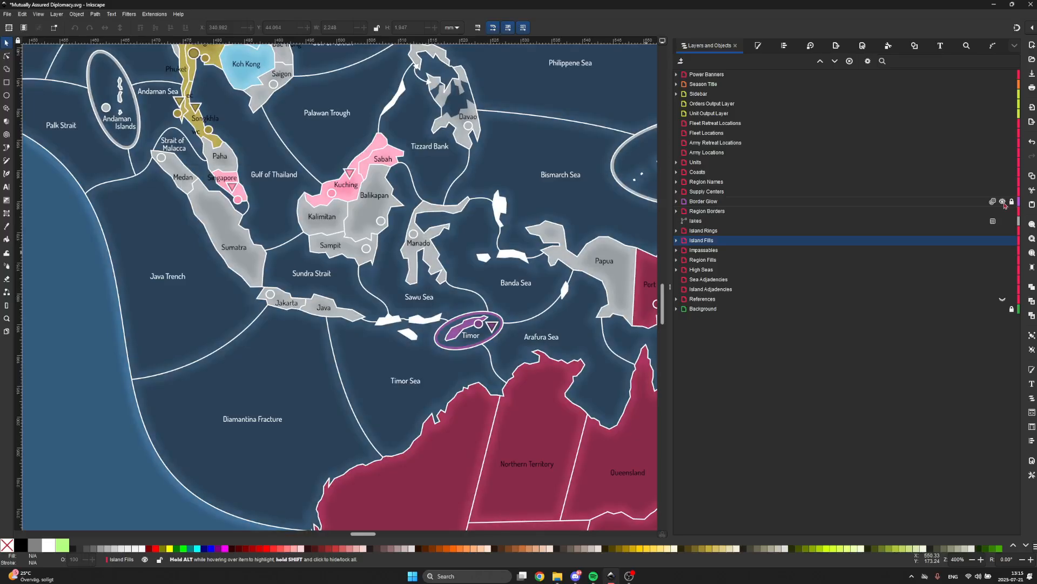
pyautogui.click(1003, 202)
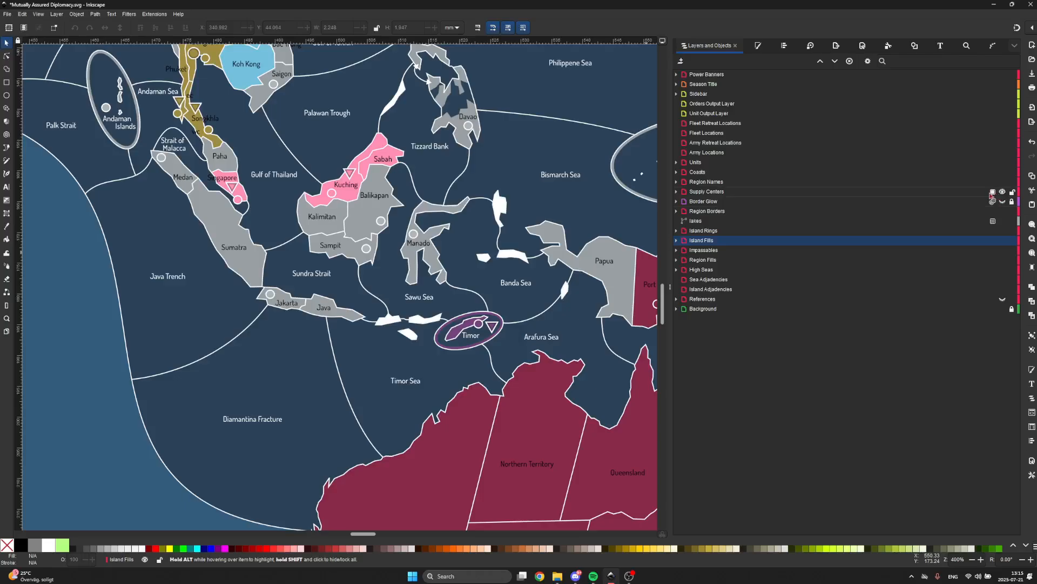
# - Select the Supply Centers layer and switch its visibility off and back on
pyautogui.click(996, 192)
pyautogui.click(1003, 192)
pyautogui.click(1003, 193)
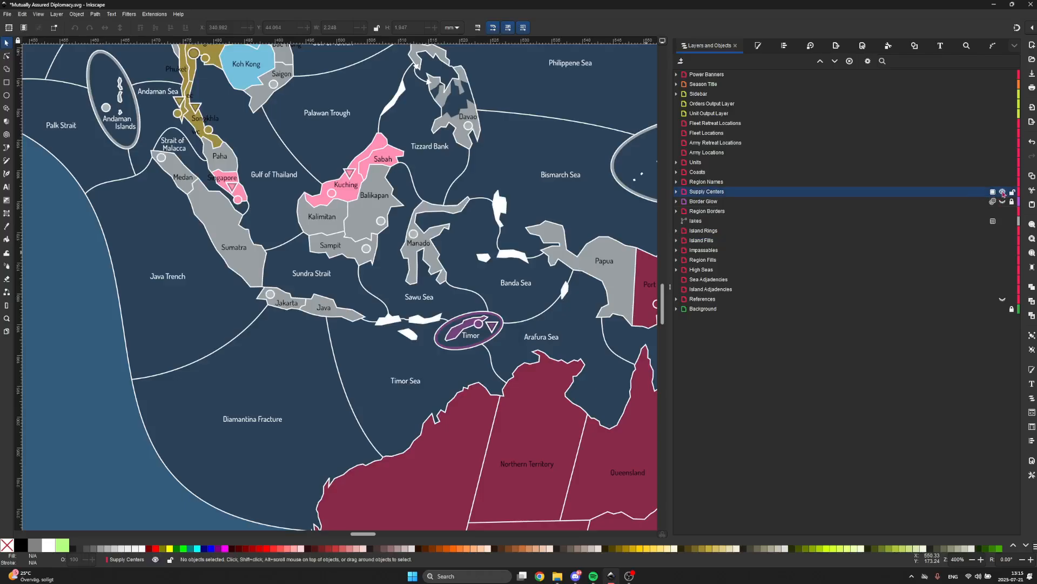
pyautogui.click(1003, 193)
pyautogui.click(1003, 192)
# - Toggle the Region Names layer off and on, and examine the labels around Thailand and the Strait of Malacca
pyautogui.click(1003, 183)
pyautogui.click(1002, 183)
pyautogui.scroll(5, 495, 270)
pyautogui.hscroll(-6, 494, 270)
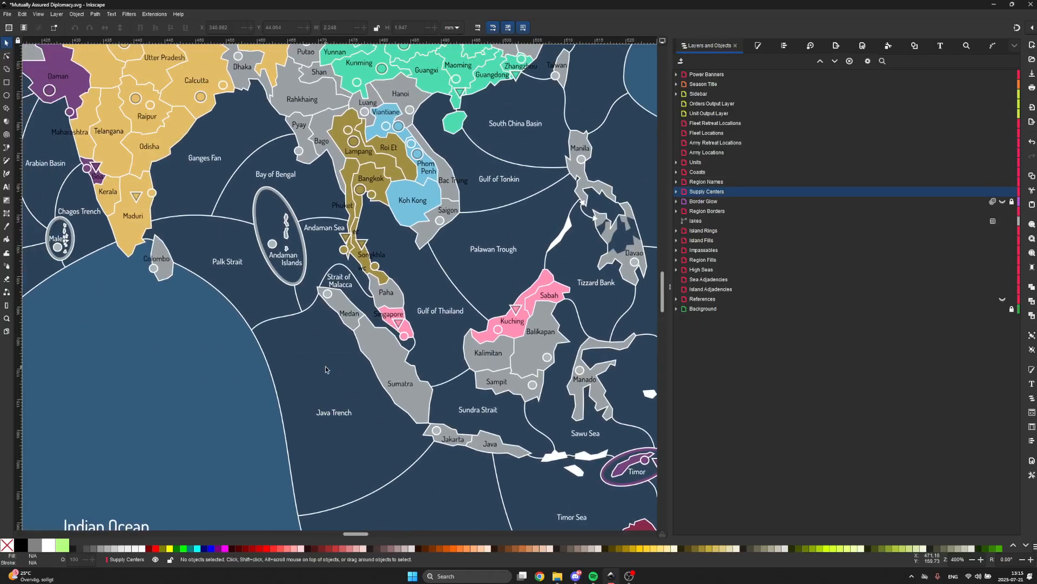
pyautogui.keyDown('ctrl'); pyautogui.scroll(1, 326, 370); pyautogui.keyUp('ctrl')
pyautogui.keyDown('ctrl'); pyautogui.scroll(1, 375, 259); pyautogui.keyUp('ctrl')
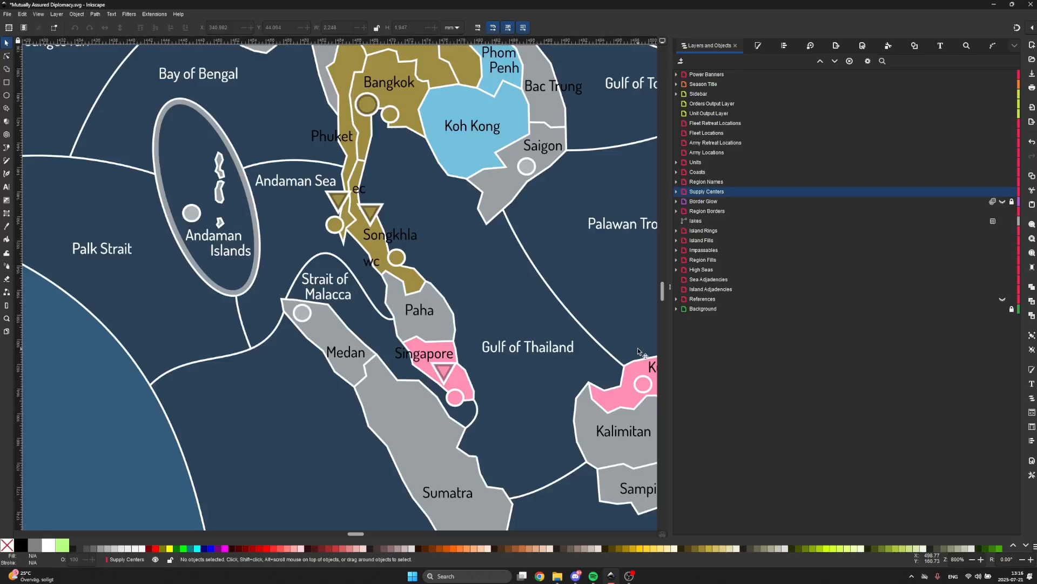
pyautogui.keyDown('ctrl'); pyautogui.scroll(-1, 637, 348); pyautogui.keyUp('ctrl')
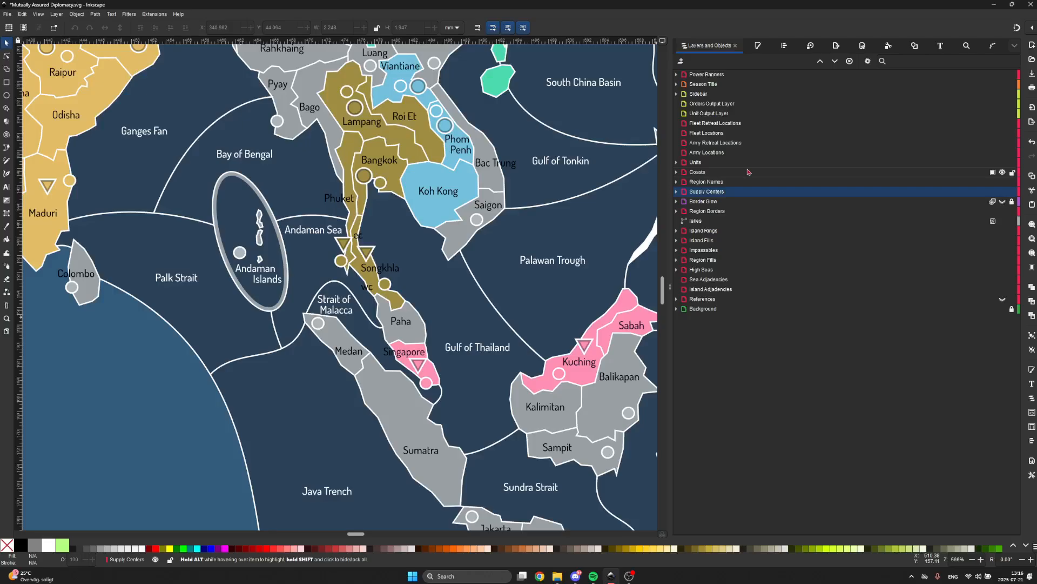
# - Select the Units layer and toggle its visibility off and on, and make Army Locations the current layer
pyautogui.click(812, 163)
pyautogui.scroll(-3, 531, 263)
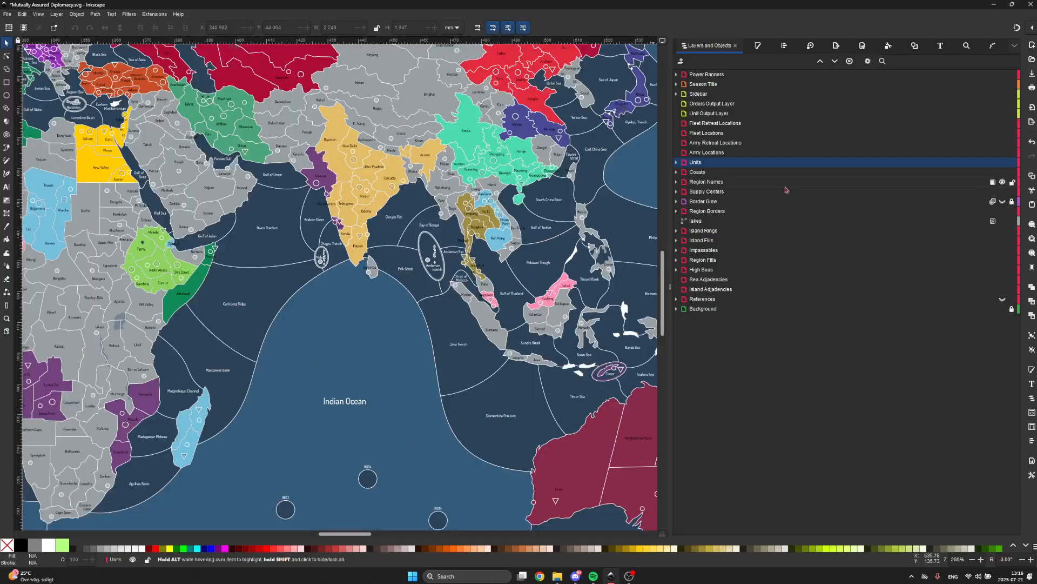
pyautogui.click(1004, 163)
pyautogui.click(1003, 162)
pyautogui.click(1004, 163)
pyautogui.click(1004, 162)
pyautogui.click(874, 153)
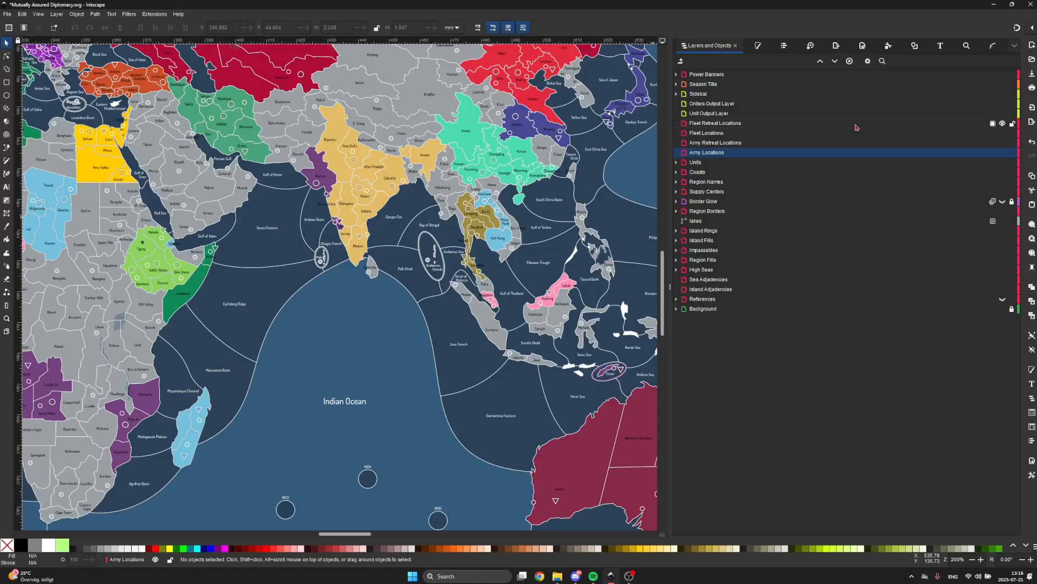
# - View the panel beside the map and switch the Sidebar layer off and back on
pyautogui.scroll(-3, 495, 349)
pyautogui.hscroll(4, 495, 349)
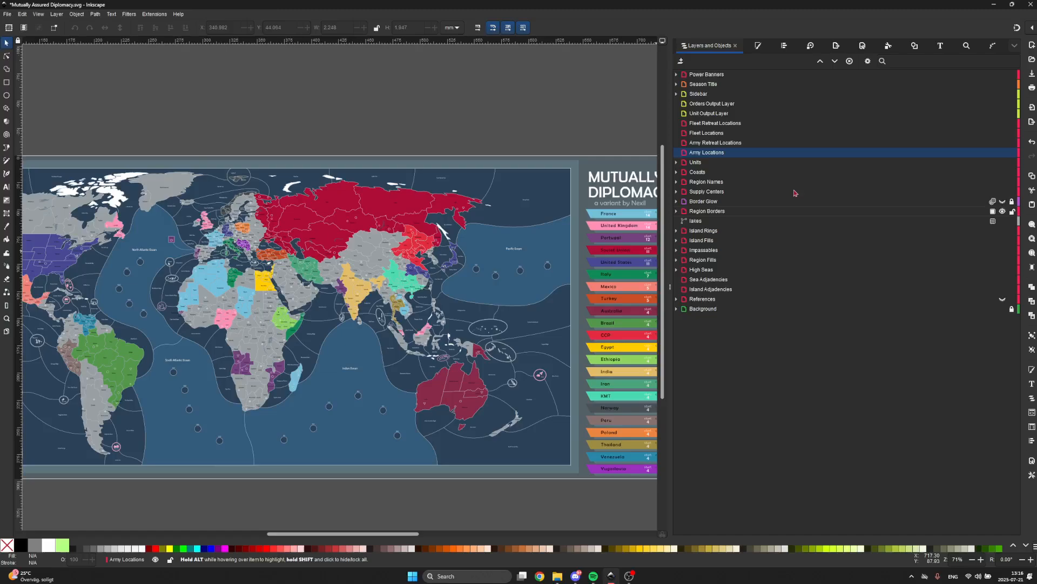
pyautogui.hscroll(7, 580, 306)
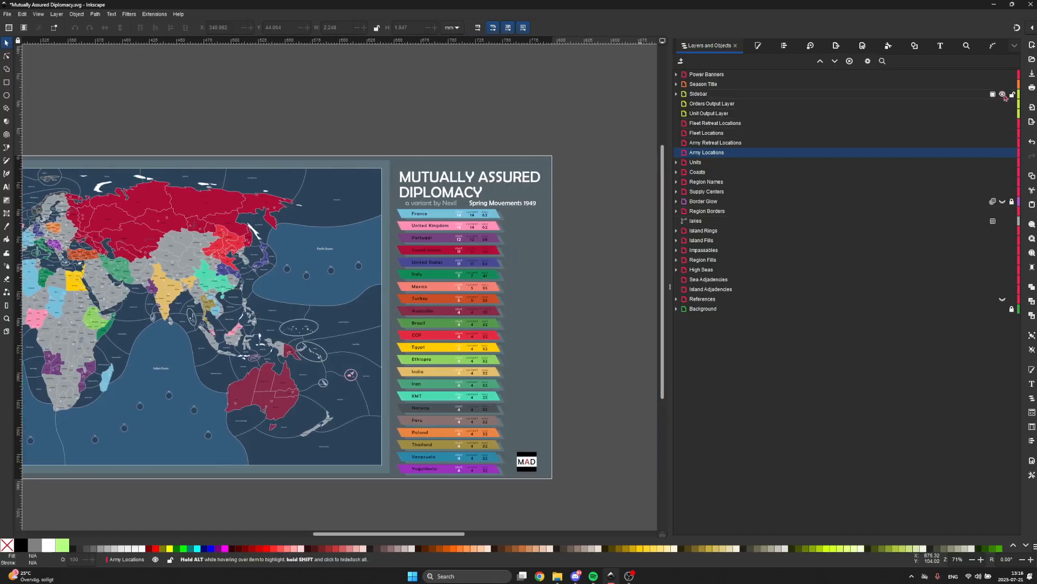
pyautogui.click(1003, 95)
pyautogui.click(1004, 95)
pyautogui.click(1004, 95)
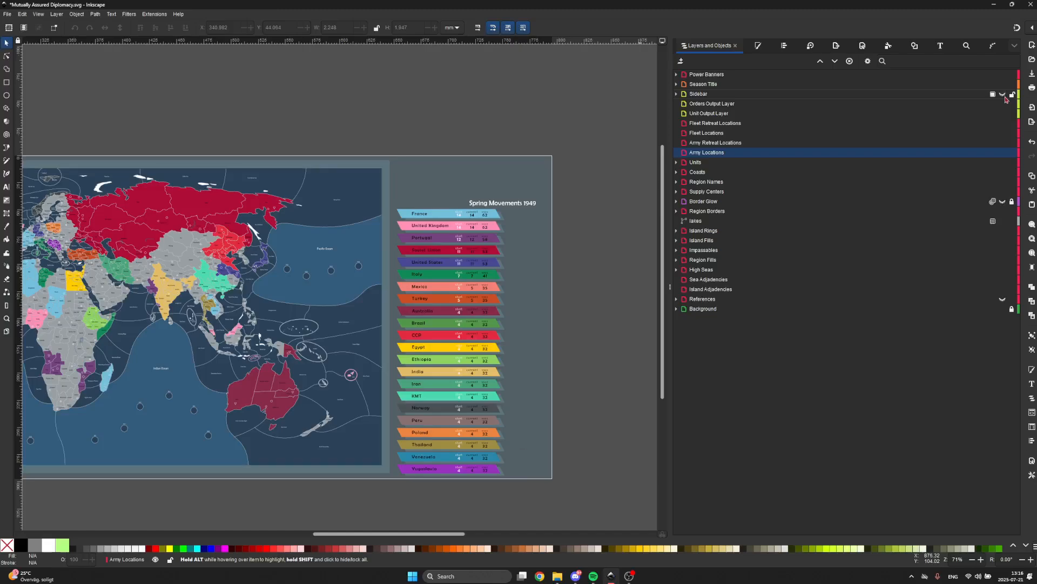
pyautogui.click(1004, 95)
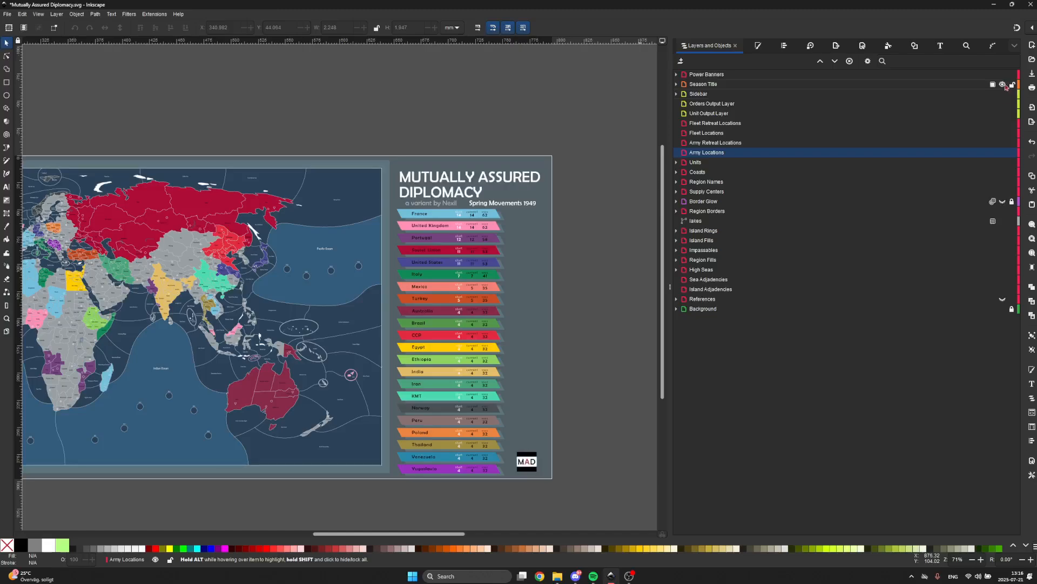
# - Toggle the Season Title layer off and on, and do the same with the Power Banners layer
pyautogui.click(1004, 85)
pyautogui.click(1004, 85)
pyautogui.click(1003, 75)
pyautogui.click(1003, 75)
# - Save the map document with the whole map in view
pyautogui.scroll(-1, 428, 353)
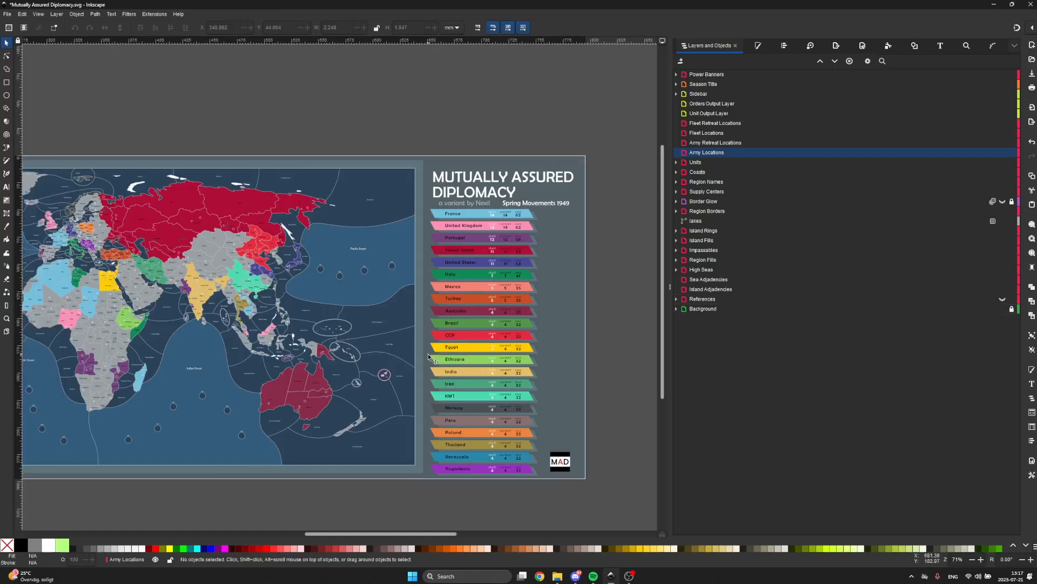
pyautogui.hscroll(-3, 391, 468)
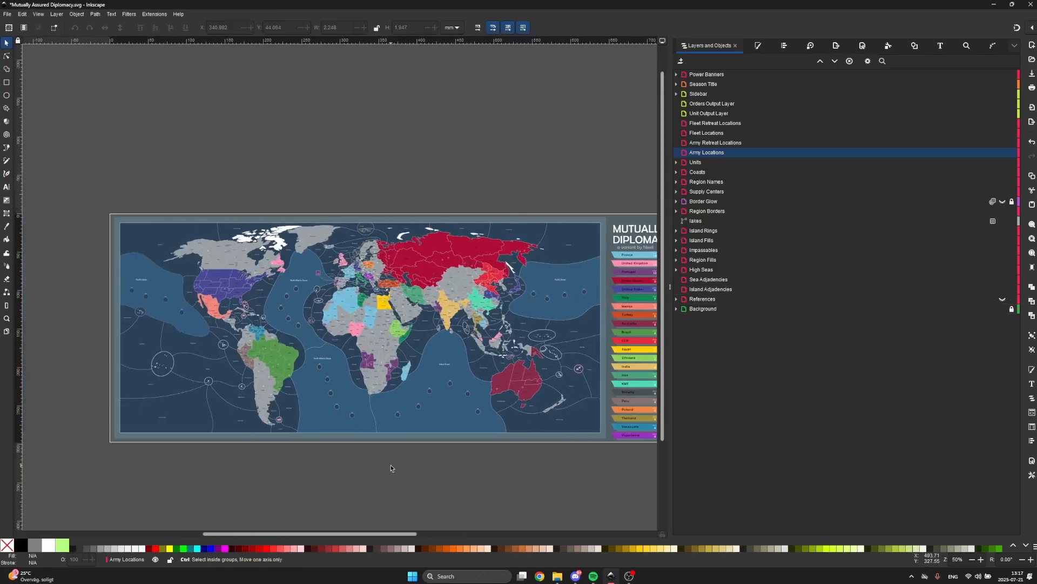
pyautogui.hotkey('ctrl', 's')
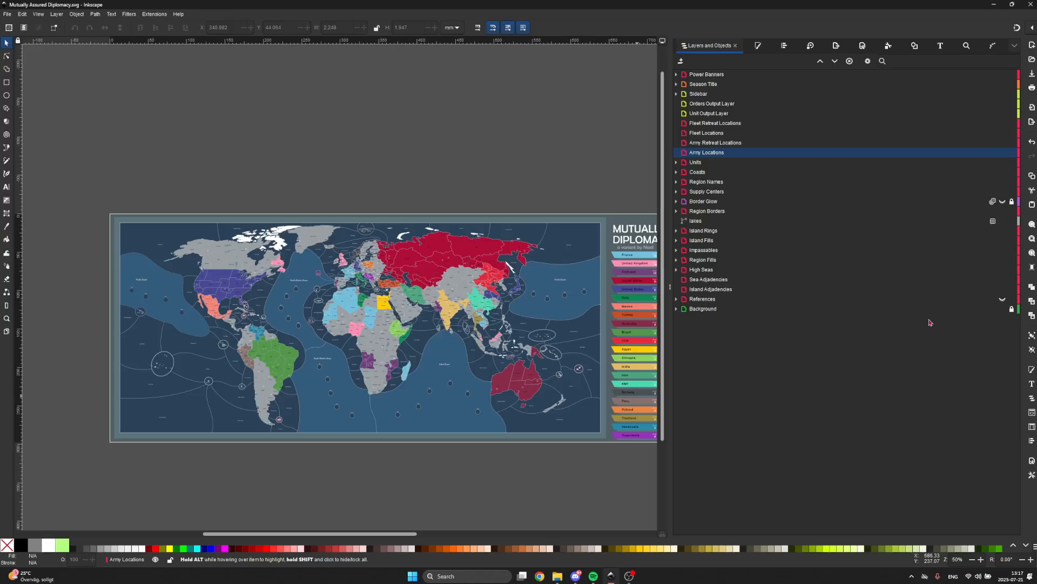
# - Hide every layer from Background up to Coasts, keeping the Units layer visible
pyautogui.click(1002, 308)
pyautogui.moveTo(1002, 308); pyautogui.dragTo(1002, 162)
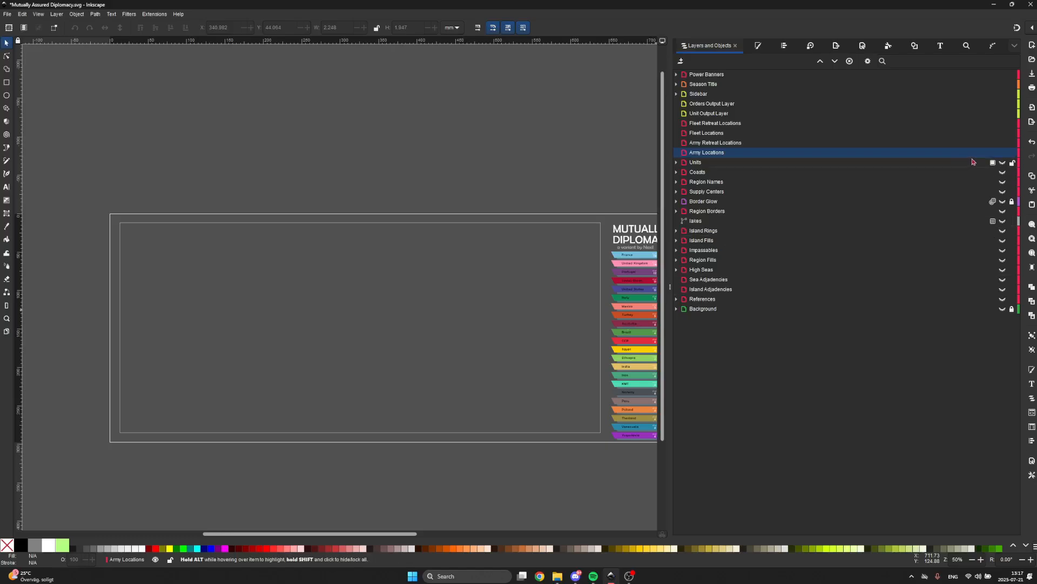
pyautogui.click(1007, 163)
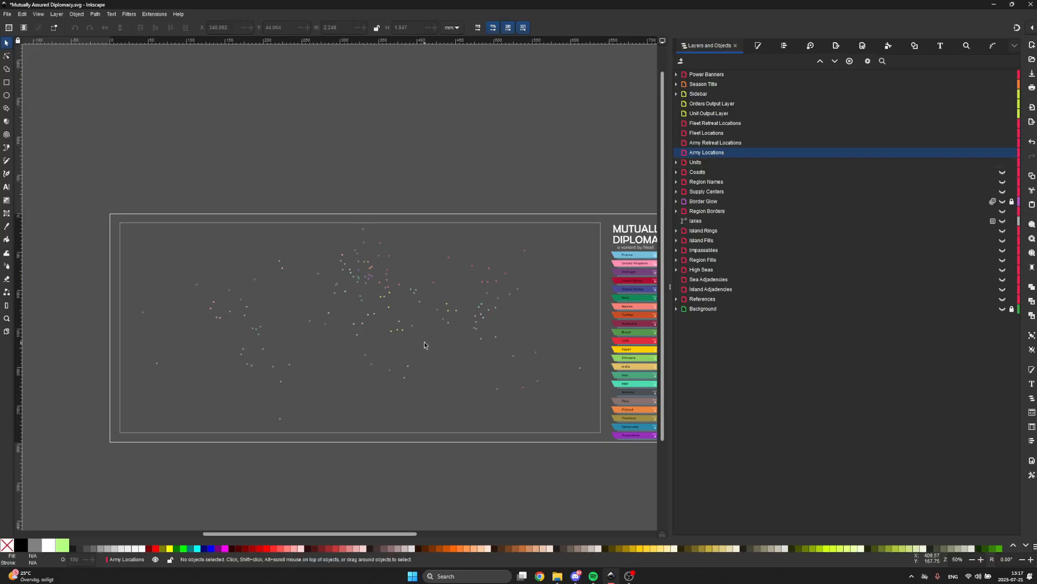
# - Examine the isolated unit markers across the map area
pyautogui.keyDown('ctrl'); pyautogui.scroll(2, 423, 341); pyautogui.keyUp('ctrl')
pyautogui.scroll(4, 424, 342)
pyautogui.hscroll(-4, 424, 342)
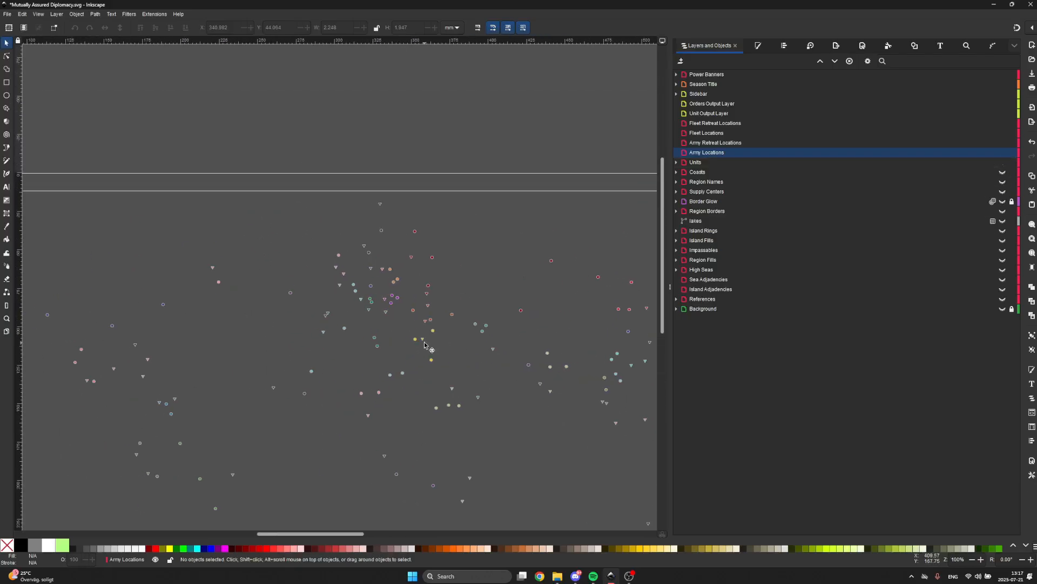
pyautogui.scroll(-3, 425, 342)
pyautogui.hscroll(-2, 424, 342)
pyautogui.hscroll(-2, 424, 344)
pyautogui.scroll(-2, 425, 345)
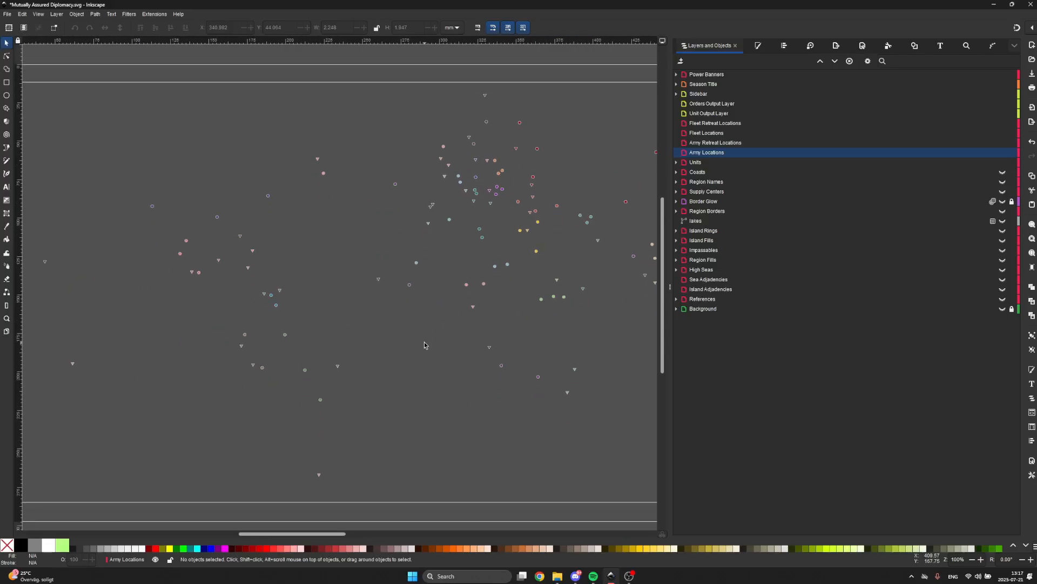
# - Hide the Units layer, show the Coasts layer on its own, and examine the coast labels across the map
pyautogui.hscroll(-4, 424, 344)
pyautogui.hscroll(15, 425, 345)
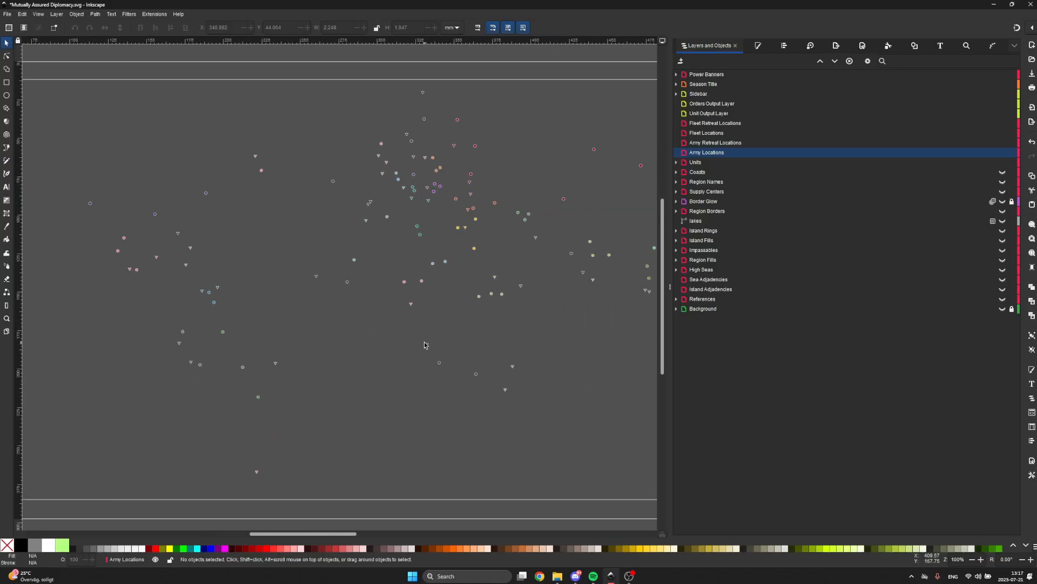
pyautogui.click(1002, 163)
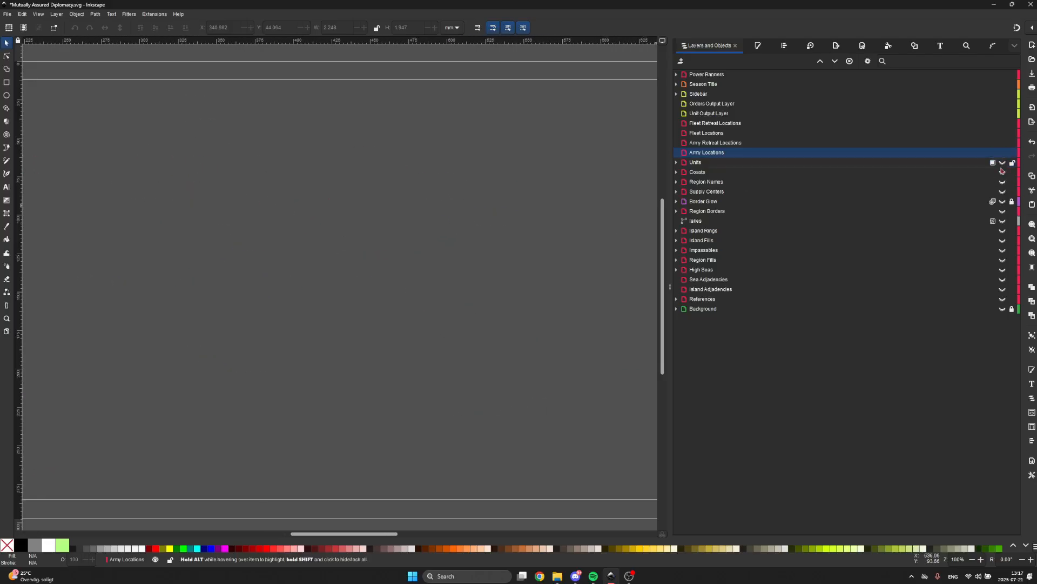
pyautogui.scroll(2, 551, 257)
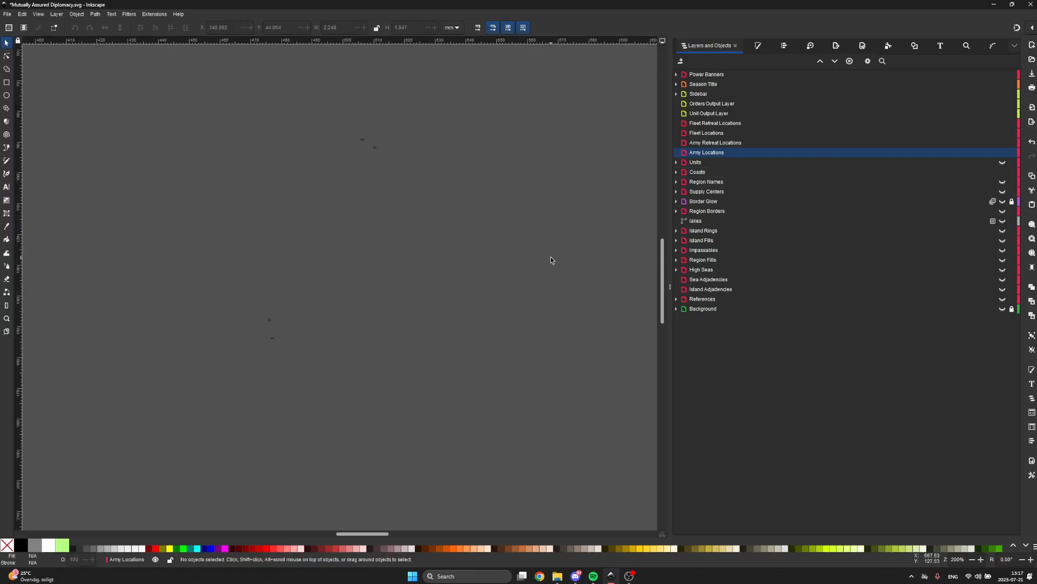
pyautogui.hscroll(-9, 551, 257)
pyautogui.hscroll(-3, 550, 257)
pyautogui.scroll(-3, 550, 258)
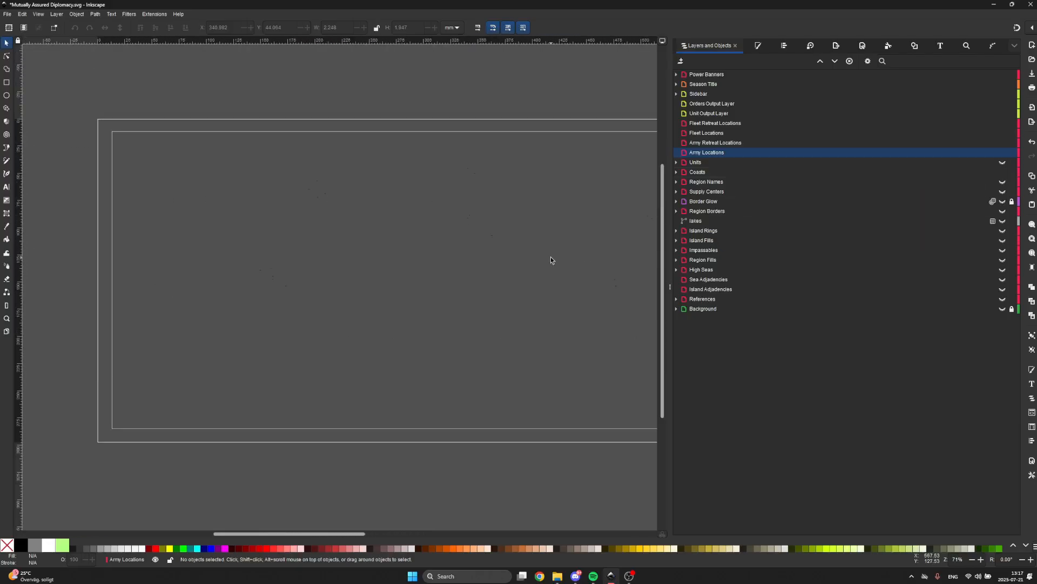
pyautogui.scroll(-1, 299, 309)
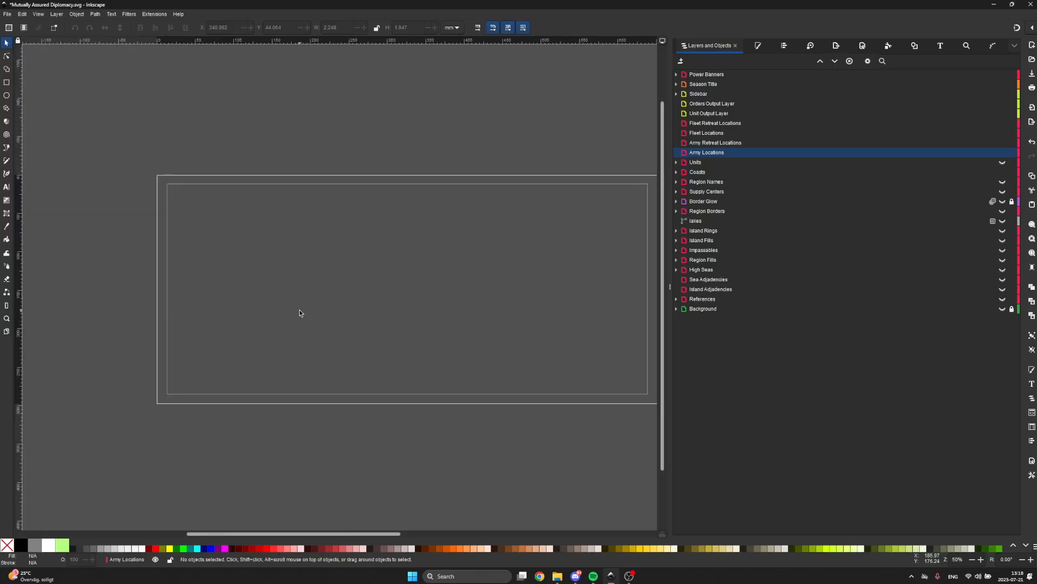
# - Show the Region Names layer in place of Coasts, examine its labels across the map, and hide it again
pyautogui.click(1002, 183)
pyautogui.scroll(2, 459, 305)
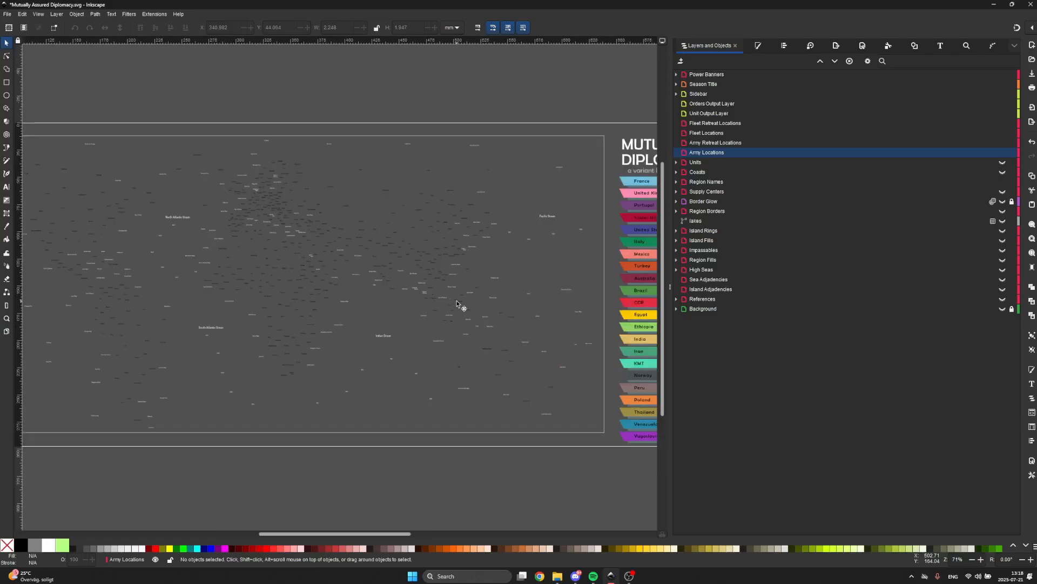
pyautogui.hscroll(-15, 457, 304)
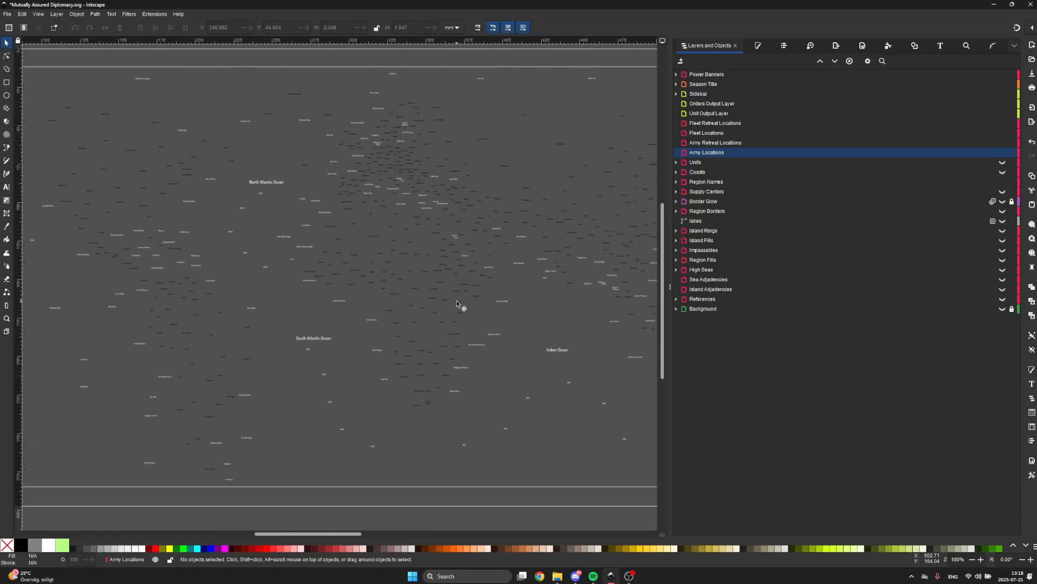
pyautogui.scroll(-2, 457, 303)
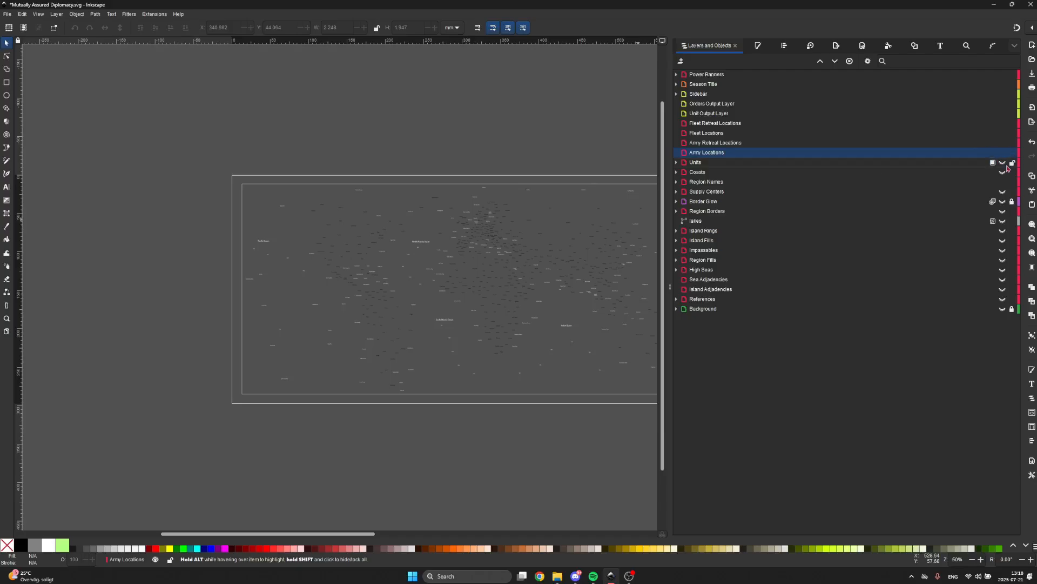
pyautogui.click(1003, 182)
# - Show the Units, Coasts, Region Names, Supply Centers, Region Borders, Island Rings and Impassables layers again
pyautogui.click(1002, 163)
pyautogui.click(1003, 172)
pyautogui.click(1002, 182)
pyautogui.click(1002, 192)
pyautogui.click(1002, 211)
pyautogui.click(1003, 230)
pyautogui.click(1002, 251)
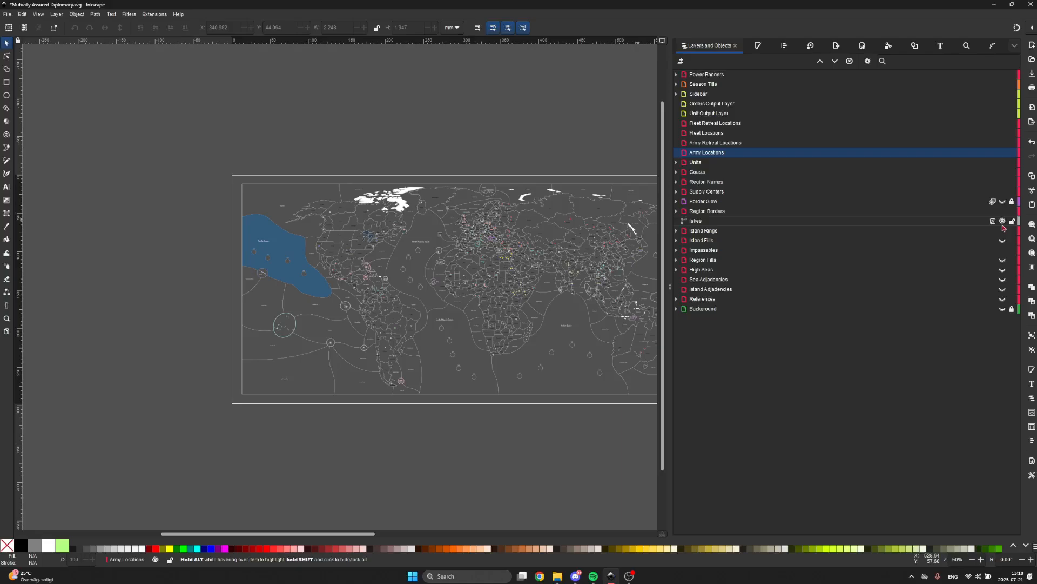
# - Show the lakes, Island Fills, Region Fills, High Seas, both adjacency layers and Background again, keeping References hidden
pyautogui.click(1002, 221)
pyautogui.click(1002, 240)
pyautogui.click(1002, 260)
pyautogui.click(1003, 280)
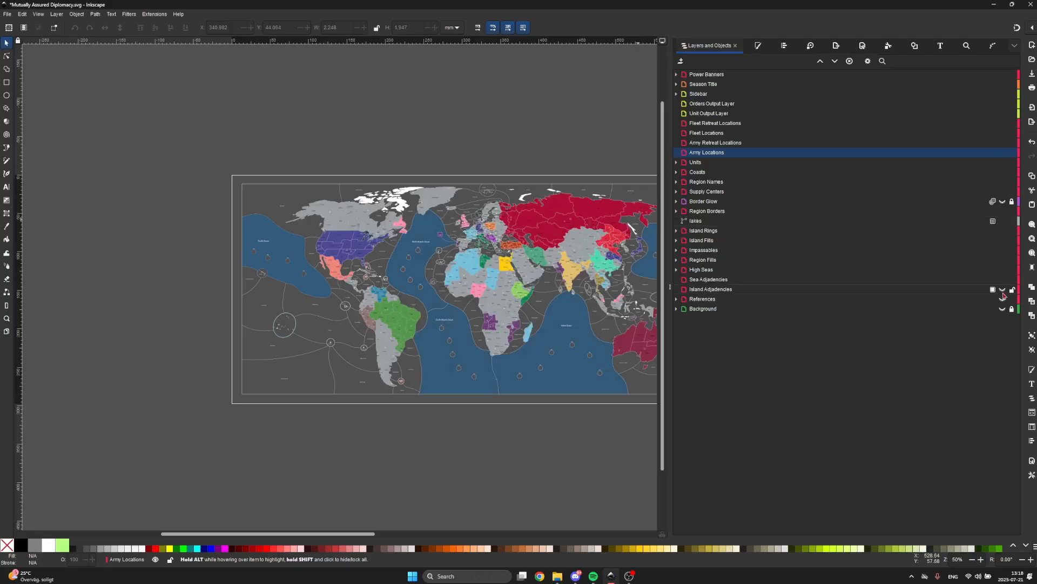
pyautogui.click(1002, 298)
pyautogui.click(1002, 299)
pyautogui.click(1002, 308)
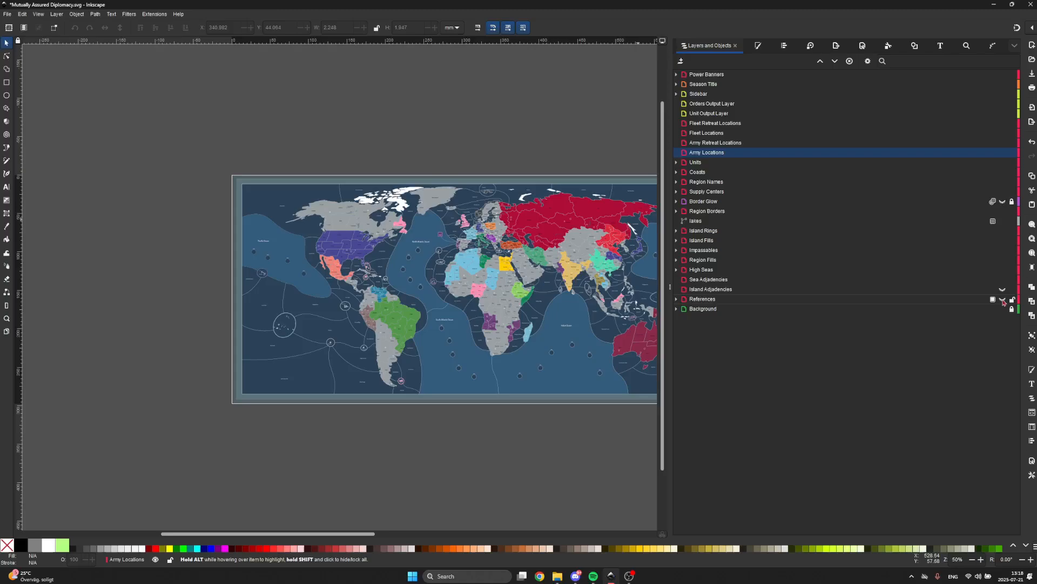
pyautogui.click(1002, 299)
pyautogui.click(1003, 299)
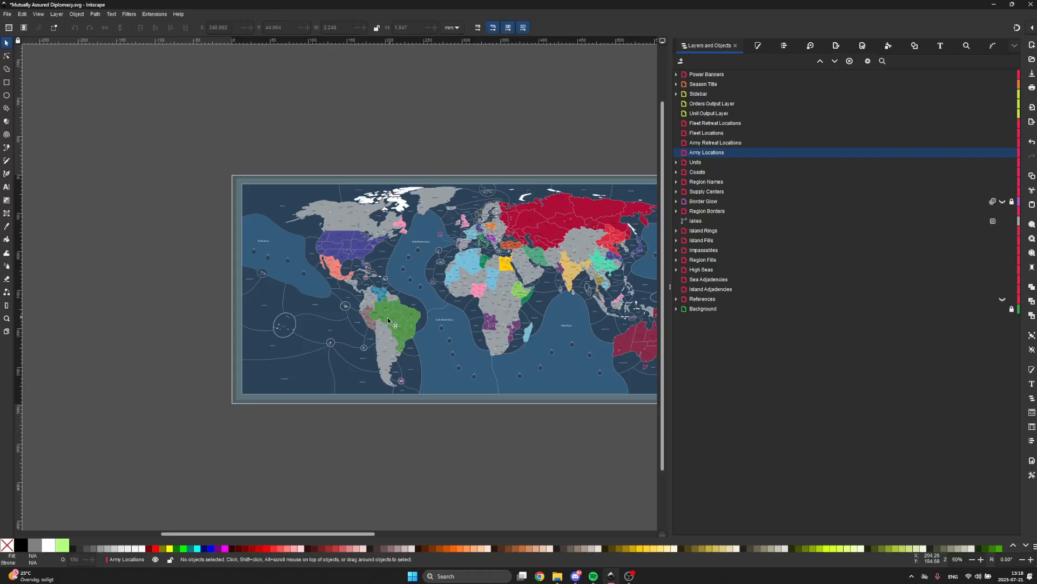
# - Make Region Fills the current layer and select the Sakha region's fill in northern Asia for a closer look
pyautogui.hscroll(3, 392, 324)
pyautogui.click(736, 263)
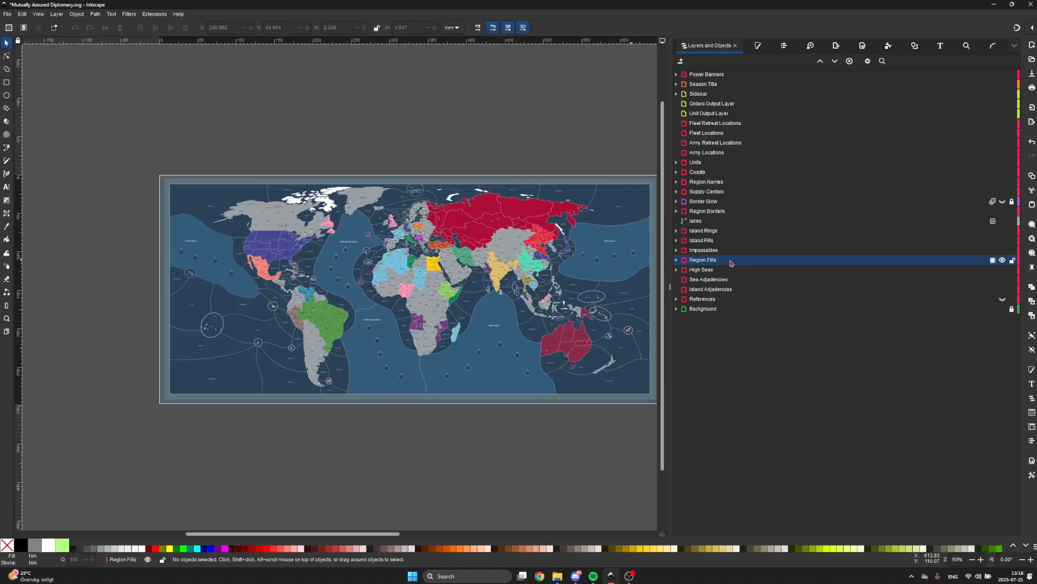
pyautogui.keyDown('ctrl'); pyautogui.scroll(1, 551, 217); pyautogui.keyUp('ctrl')
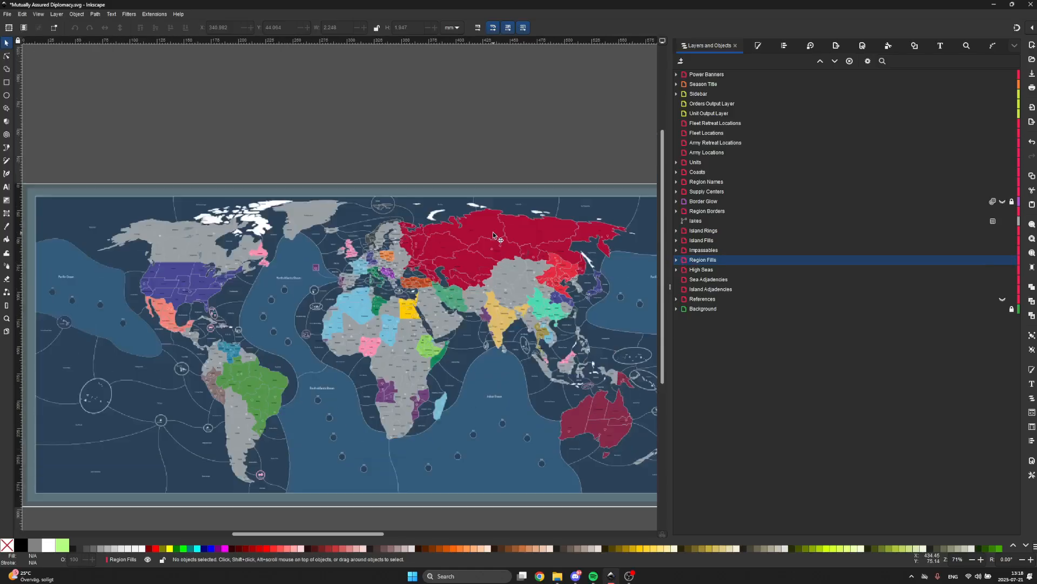
pyautogui.keyDown('ctrl'); pyautogui.scroll(2, 547, 214); pyautogui.keyUp('ctrl')
pyautogui.click(503, 255)
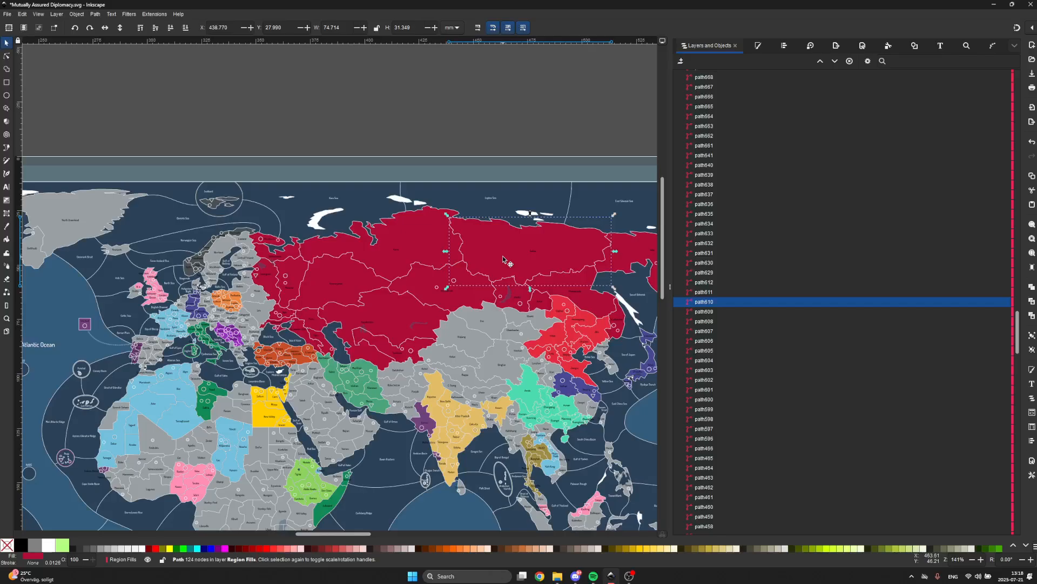
pyautogui.keyDown('ctrl'); pyautogui.scroll(2, 503, 255); pyautogui.keyUp('ctrl')
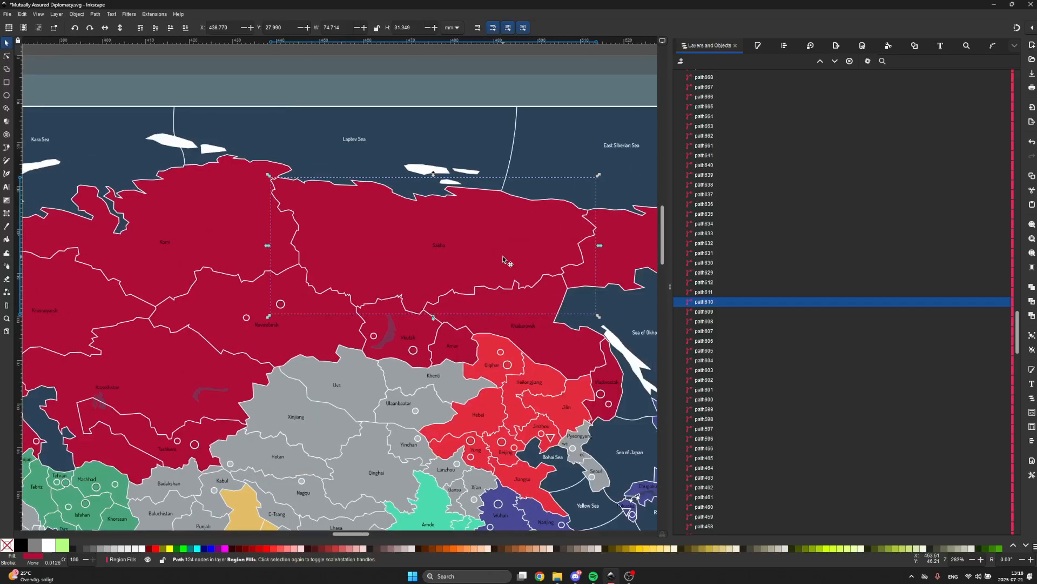
# - Find the region belonging to the first path in the Region Fills layer and rename that path as Auckland
pyautogui.scroll(10, 850, 216)
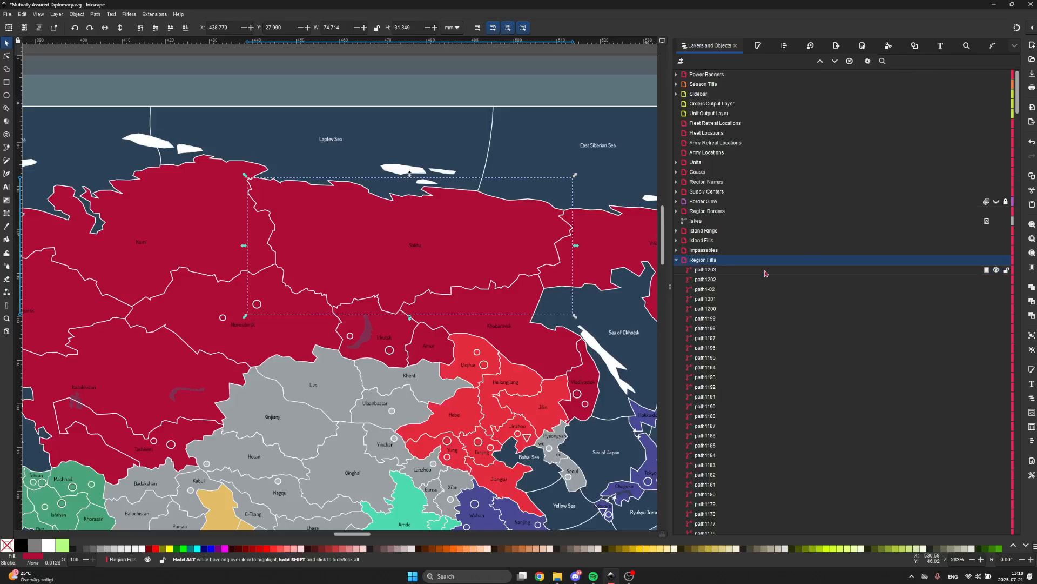
pyautogui.click(843, 269)
pyautogui.keyDown('ctrl'); pyautogui.scroll(-6, 371, 396); pyautogui.keyUp('ctrl')
pyautogui.keyDown('ctrl'); pyautogui.scroll(1, 372, 396); pyautogui.keyUp('ctrl')
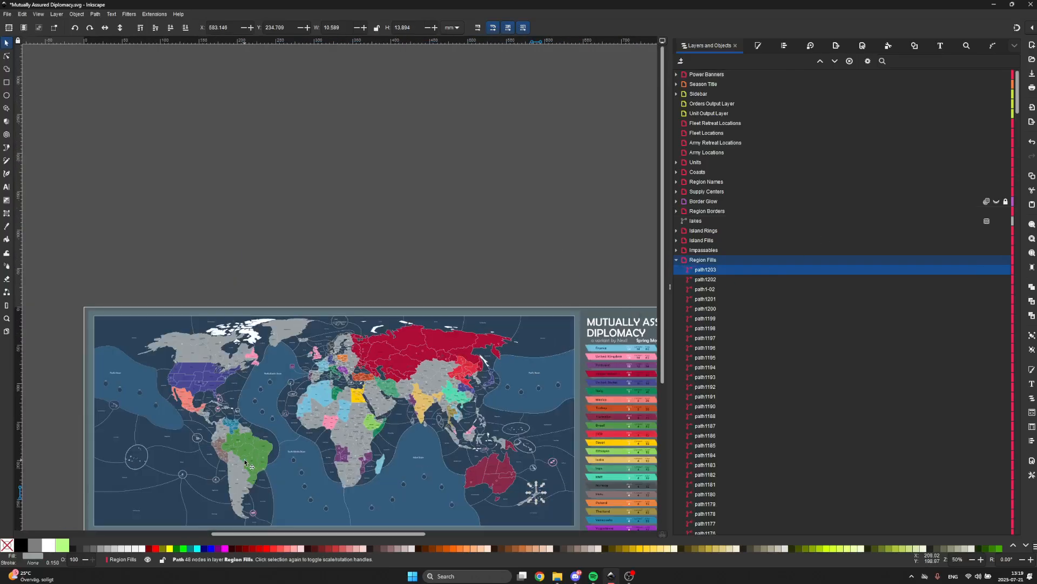
pyautogui.scroll(-2, 459, 411)
pyautogui.keyDown('ctrl'); pyautogui.scroll(1, 535, 424); pyautogui.keyUp('ctrl')
pyautogui.keyDown('ctrl'); pyautogui.scroll(4, 546, 432); pyautogui.keyUp('ctrl')
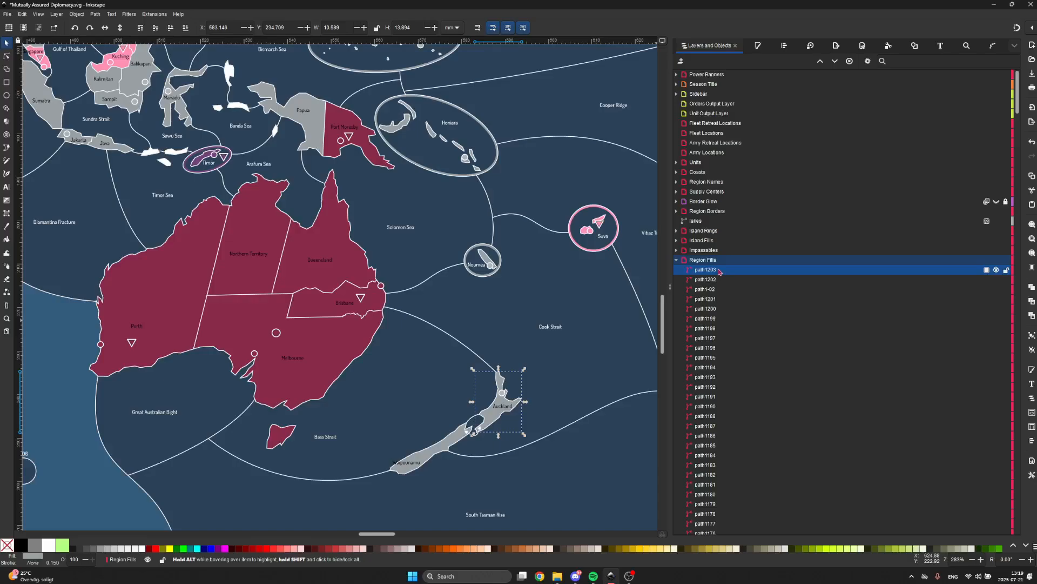
pyautogui.click(720, 270)
pyautogui.click(728, 270)
pyautogui.write('Auck')
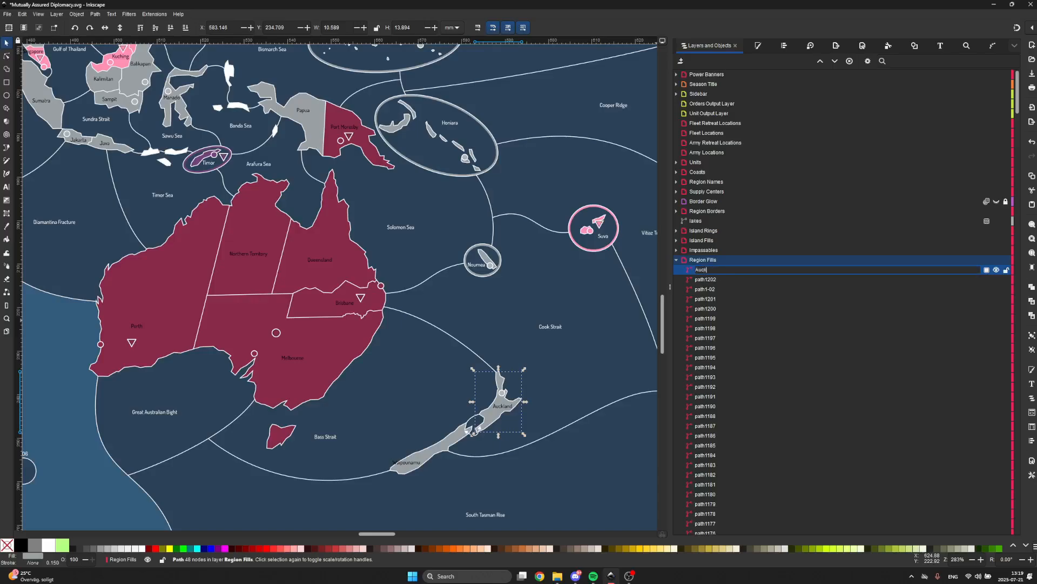
pyautogui.write('land')
pyautogui.press('Return')
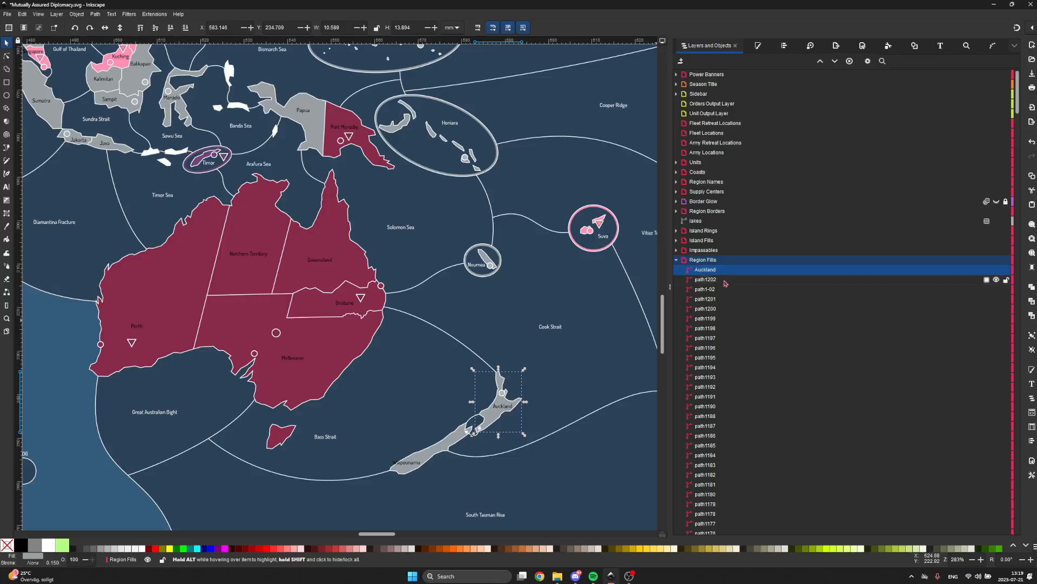
# - Rename the fill path of New Zealand's southern island, just below Auckland in the layer, as Waipounamu
pyautogui.click(726, 280)
pyautogui.scroll(4, 458, 481)
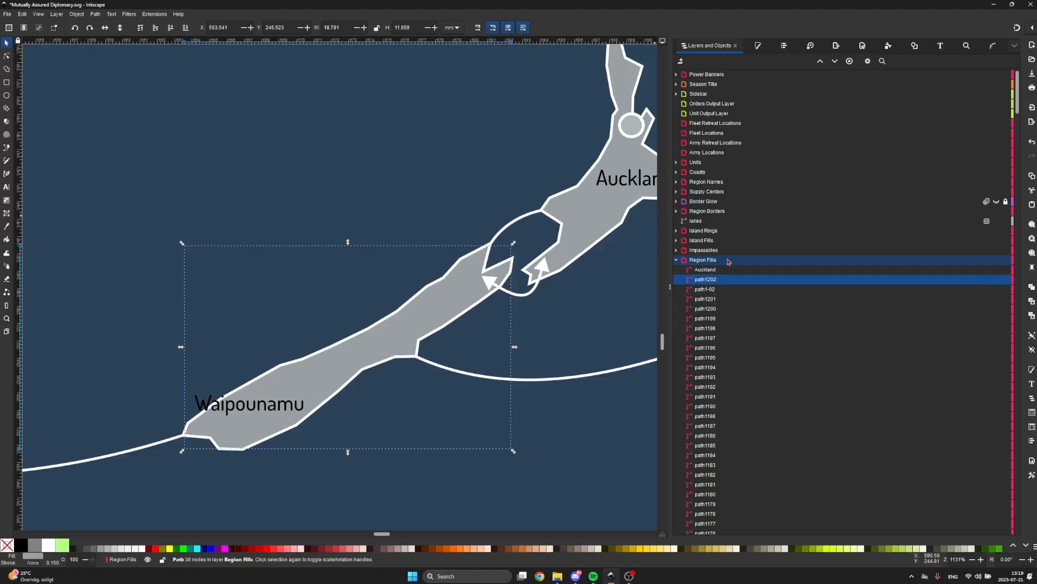
pyautogui.doubleClick(739, 279)
pyautogui.write('Wauounamu')
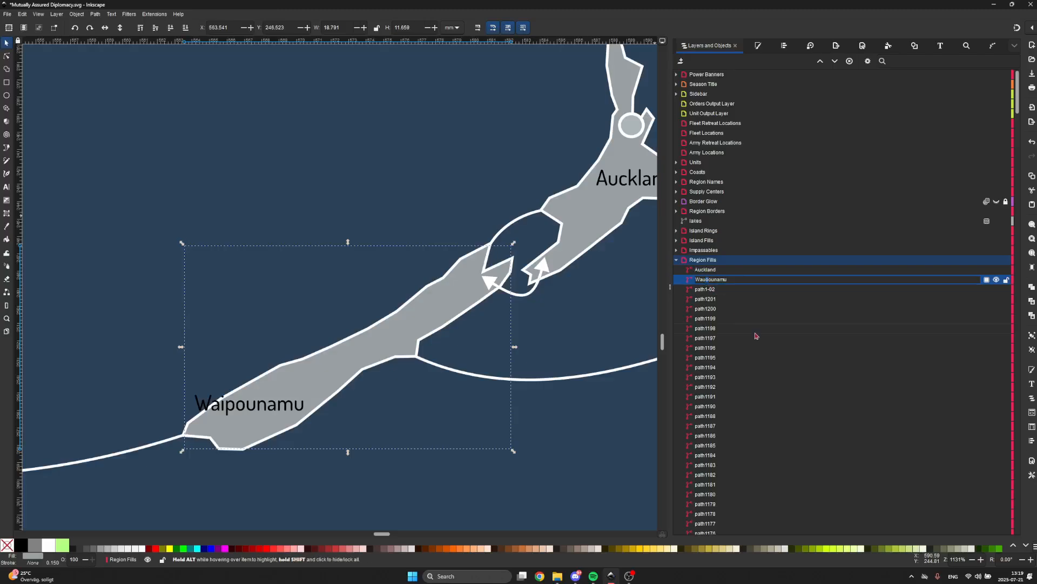
pyautogui.press('BackSpace')
pyautogui.write('ip')
pyautogui.press('Return')
# - Locate the region of path1-02 in the southern Philippines and rename the path as Davao
pyautogui.scroll(-6, 582, 321)
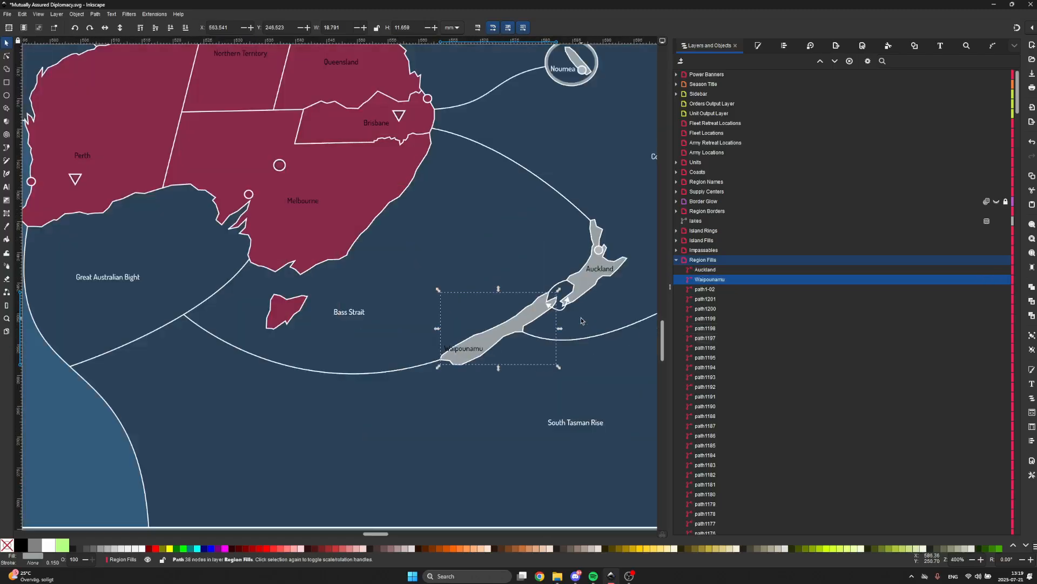
pyautogui.hscroll(3, 582, 321)
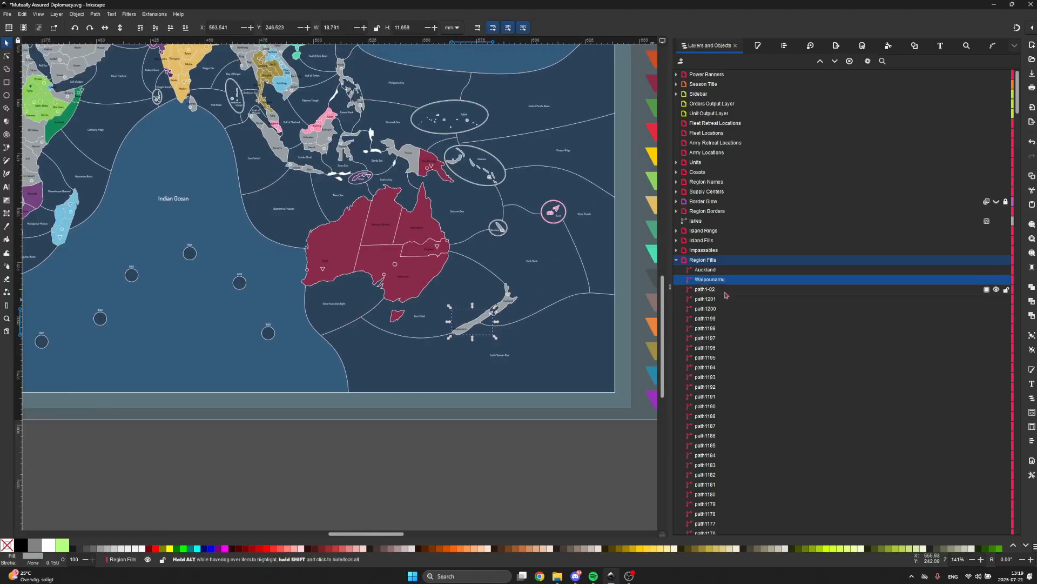
pyautogui.click(506, 292)
pyautogui.scroll(2, 506, 292)
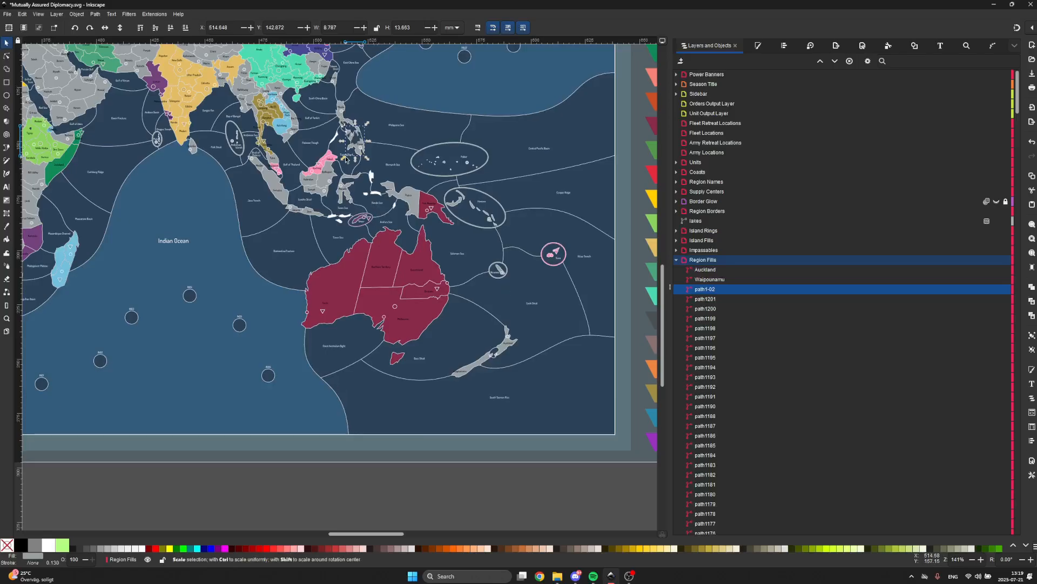
pyautogui.scroll(2, 345, 156)
pyautogui.doubleClick(709, 290)
pyautogui.write('Davao')
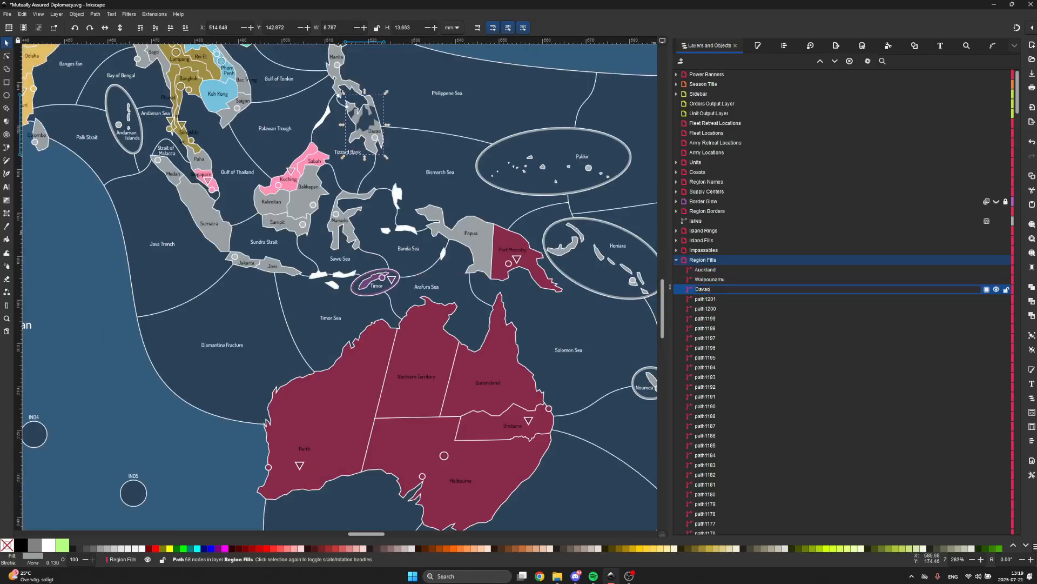
pyautogui.press('Return')
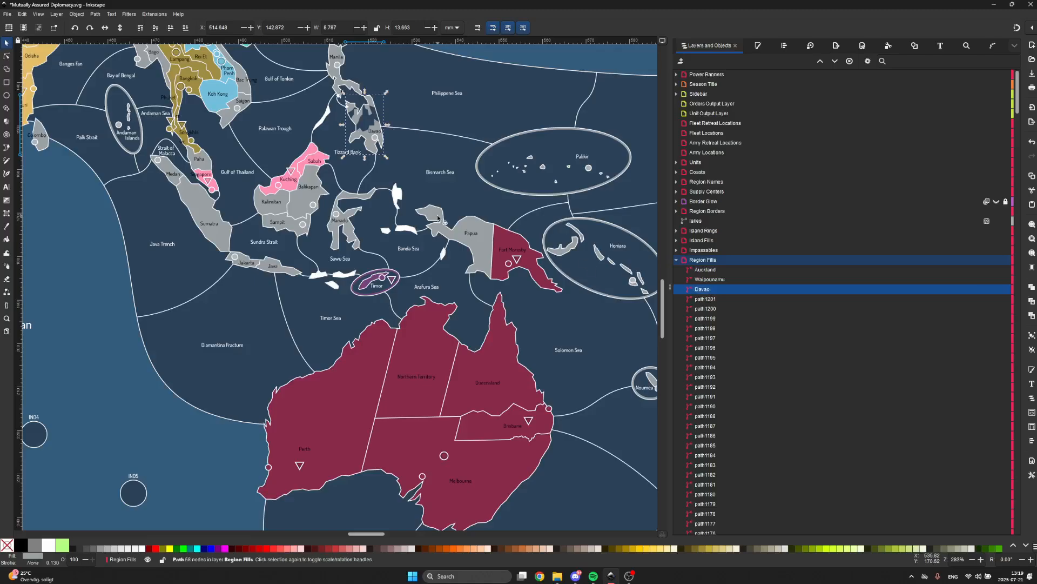
# - Rename the fill path of the northern Philippines region, path1201, as Manila
pyautogui.click(683, 300)
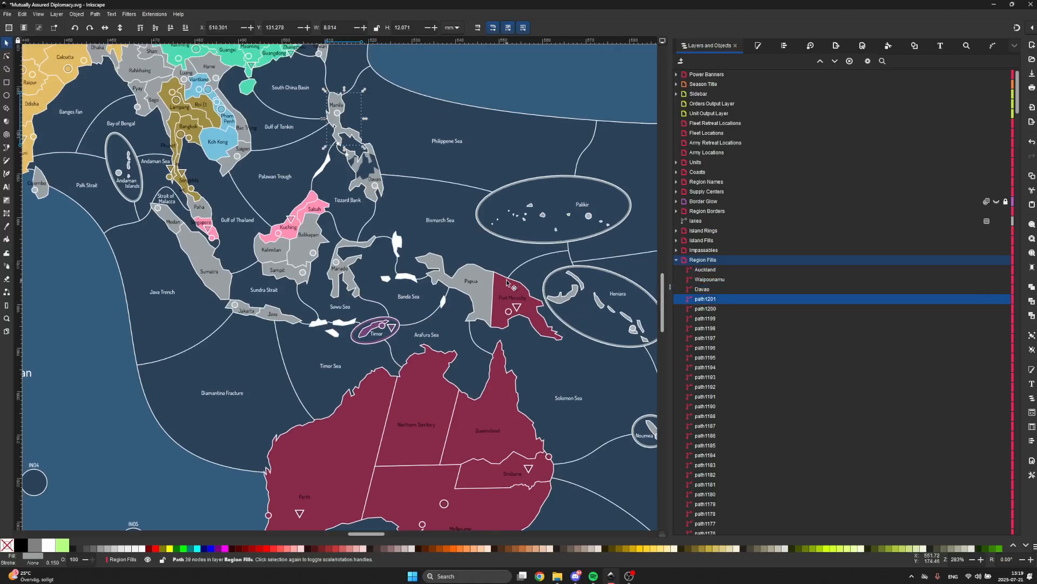
pyautogui.doubleClick(721, 298)
pyautogui.write('Manila')
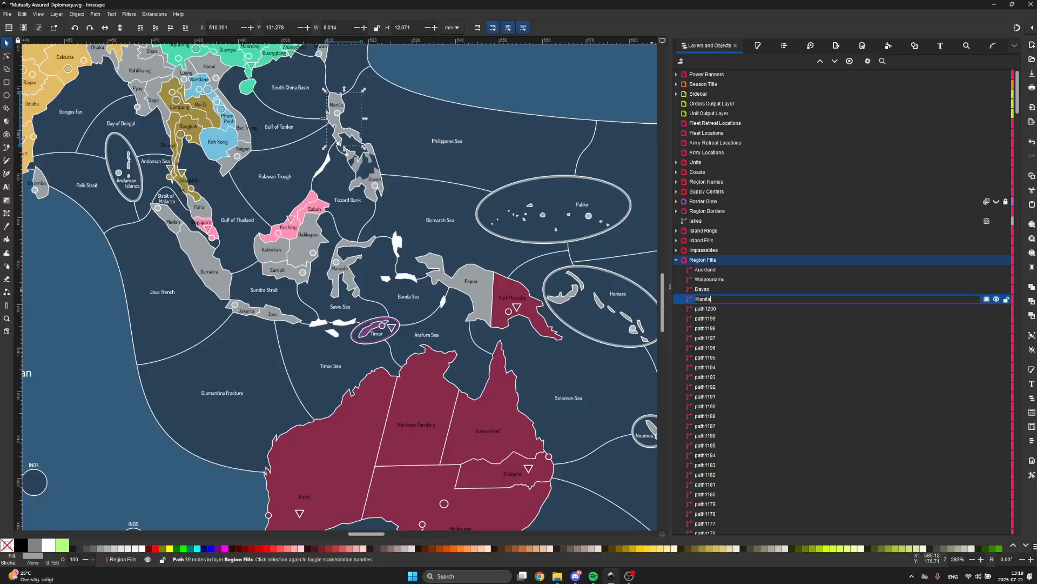
pyautogui.press('Return')
# - Collapse the Region Fills layer and expand the Supply Centers layer to list its ellipses
pyautogui.scroll(-1, 428, 199)
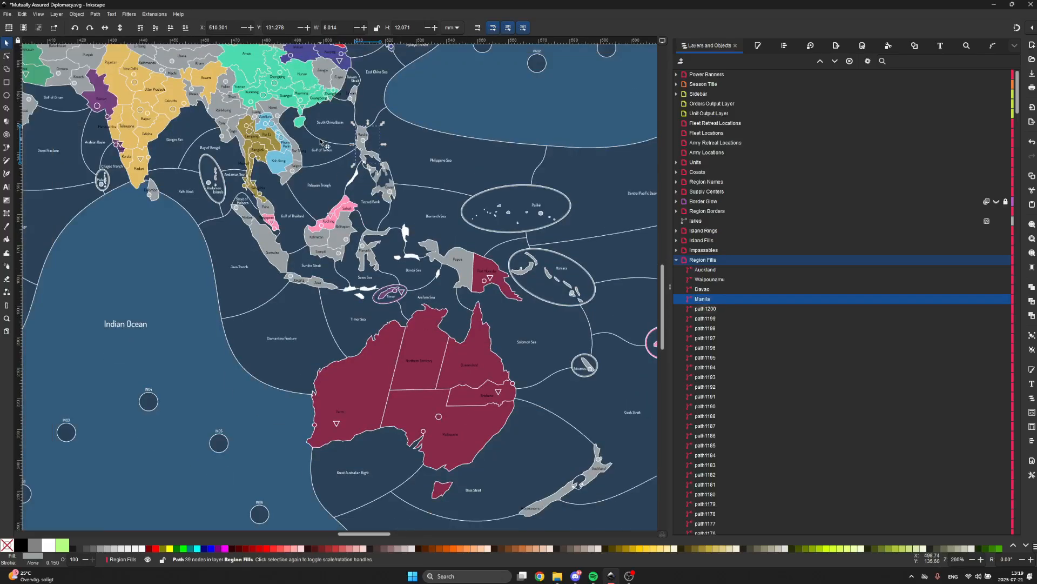
pyautogui.scroll(3, 320, 143)
pyautogui.scroll(-2, 321, 142)
pyautogui.scroll(4, 321, 142)
pyautogui.hscroll(-5, 320, 142)
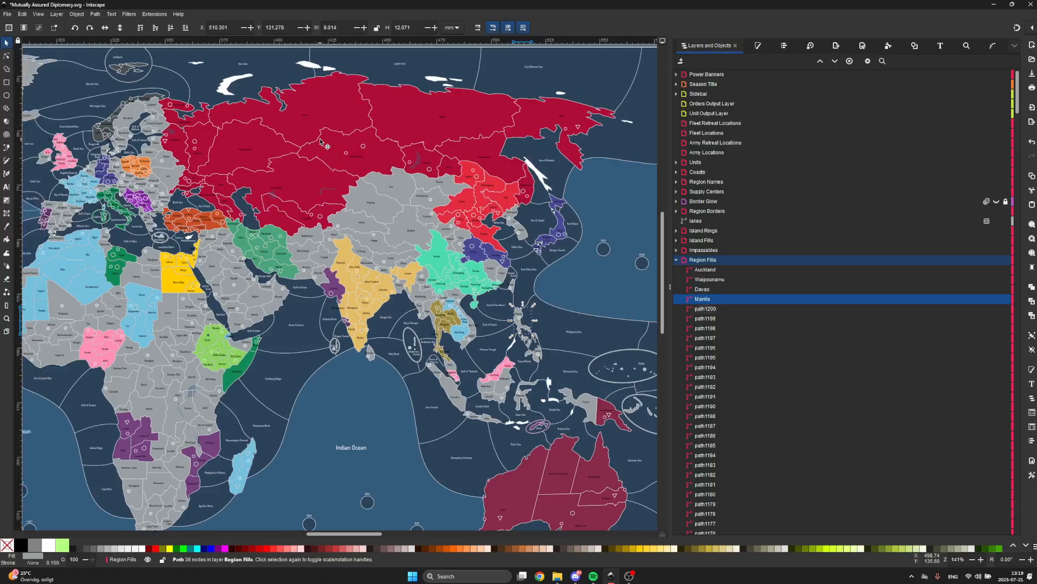
pyautogui.scroll(-2, 320, 142)
pyautogui.scroll(1, 321, 142)
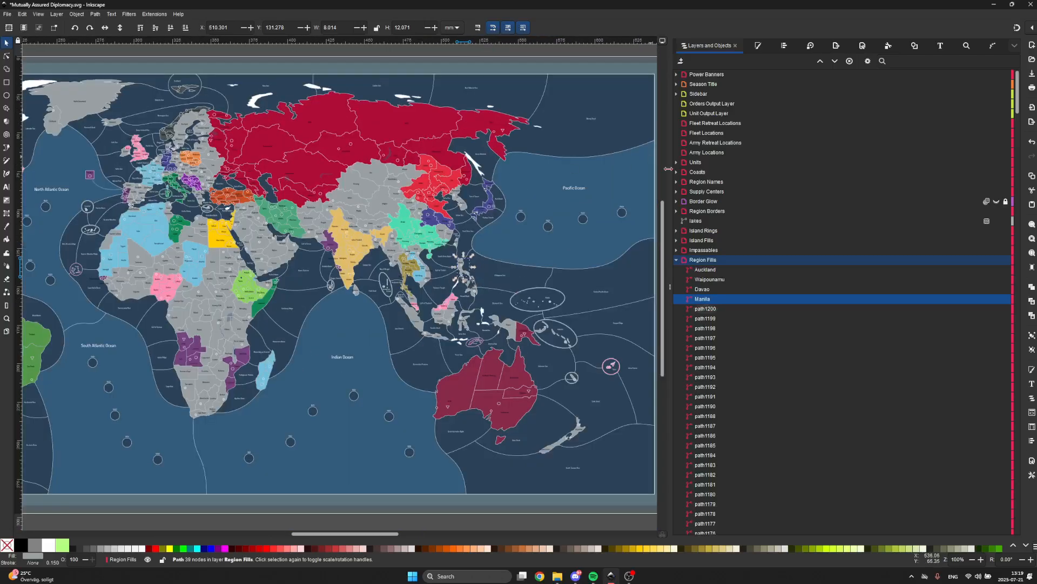
pyautogui.click(677, 260)
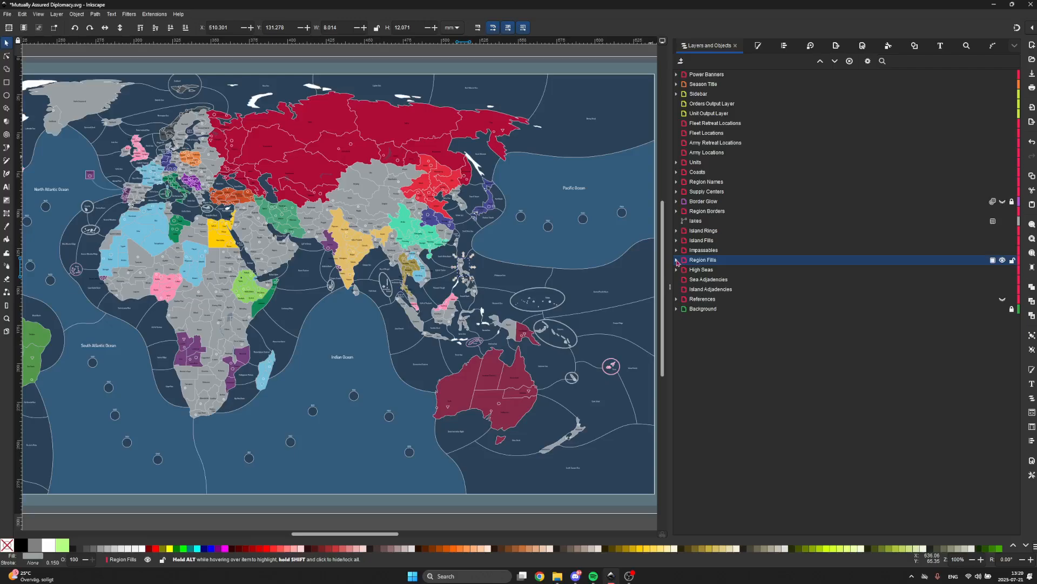
pyautogui.click(686, 193)
pyautogui.click(676, 191)
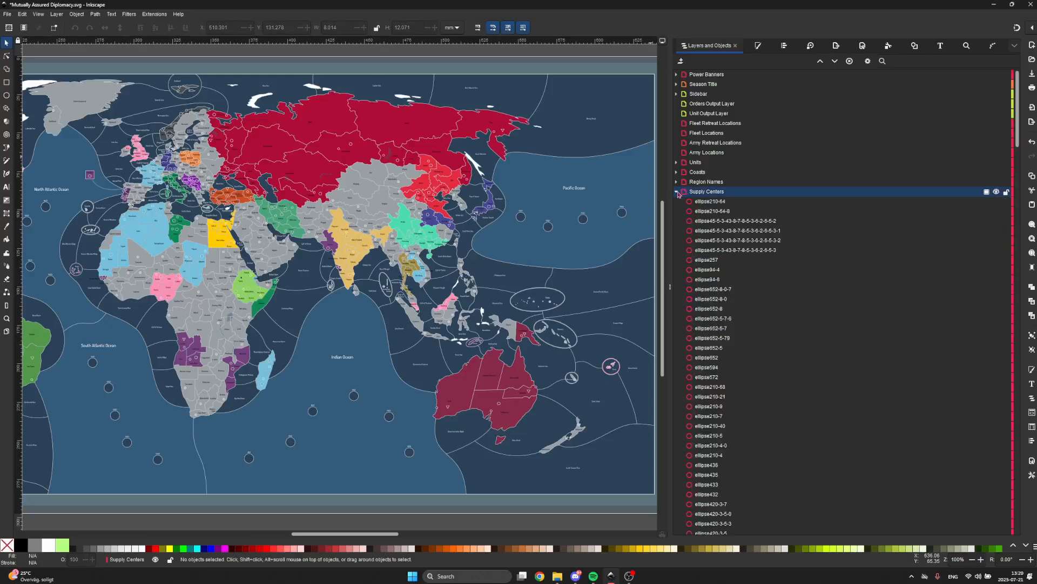
# - Rename the first ellipse of the Supply Centers layer, located in Russia's Pacific coast region, as Vladivostok
pyautogui.click(703, 204)
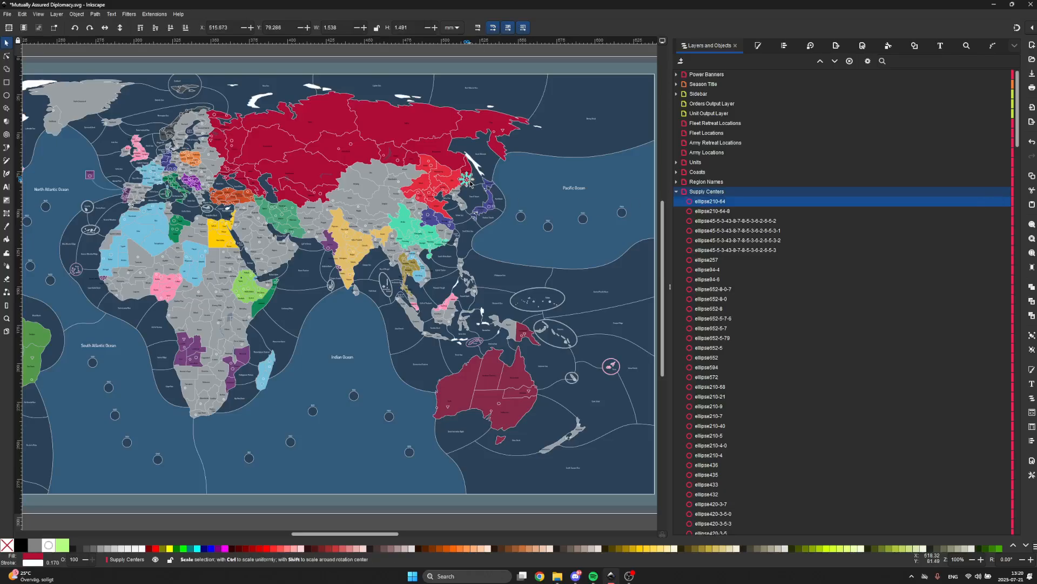
pyautogui.keyDown('ctrl'); pyautogui.scroll(5, 463, 169); pyautogui.keyUp('ctrl')
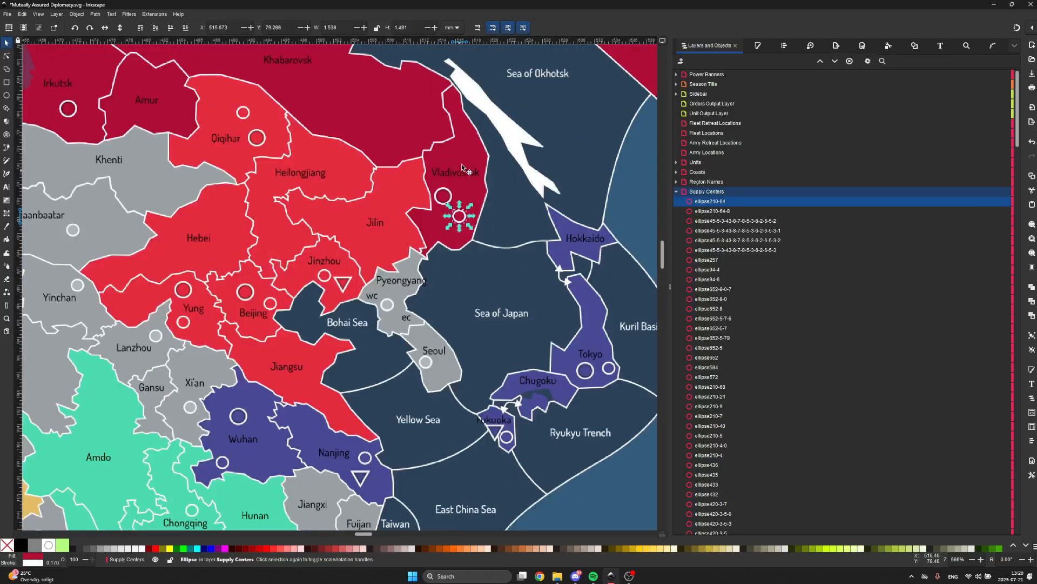
pyautogui.click(466, 214)
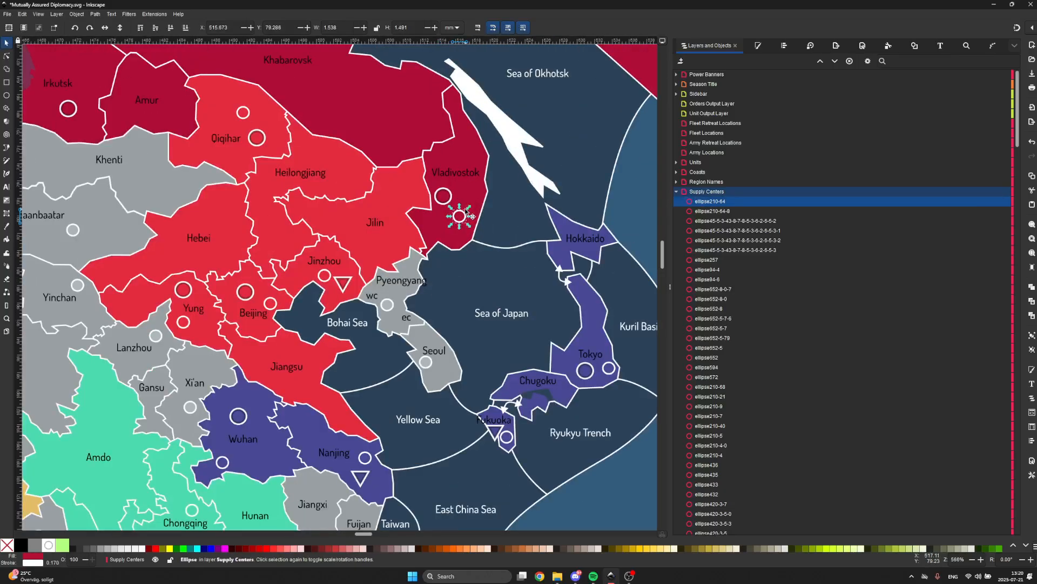
pyautogui.doubleClick(718, 201)
pyautogui.write('Vladivo')
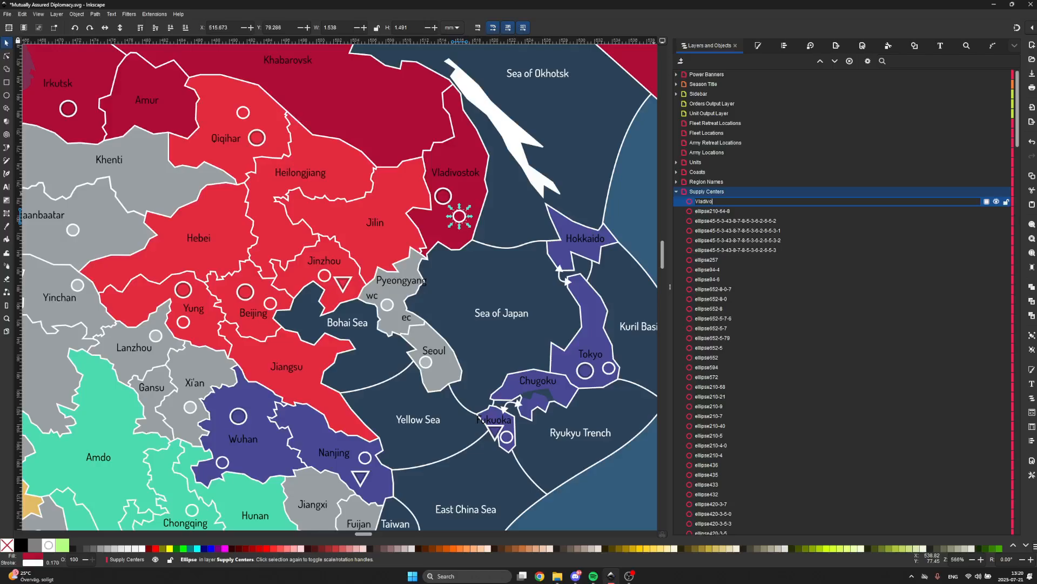
pyautogui.write('stok')
pyautogui.press('Return')
# - Locate supply center ellipse210-64-8 in far northeastern Russia, rename it as Yeliz, and clear the selection
pyautogui.click(720, 211)
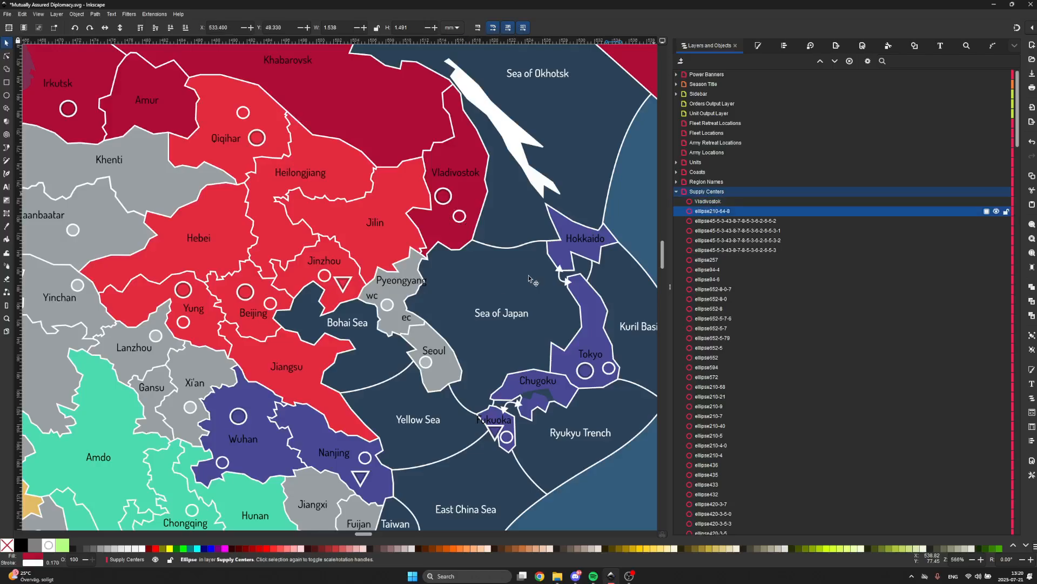
pyautogui.scroll(-3, 500, 287)
pyautogui.scroll(2, 500, 287)
pyautogui.scroll(-2, 500, 287)
pyautogui.scroll(1, 539, 230)
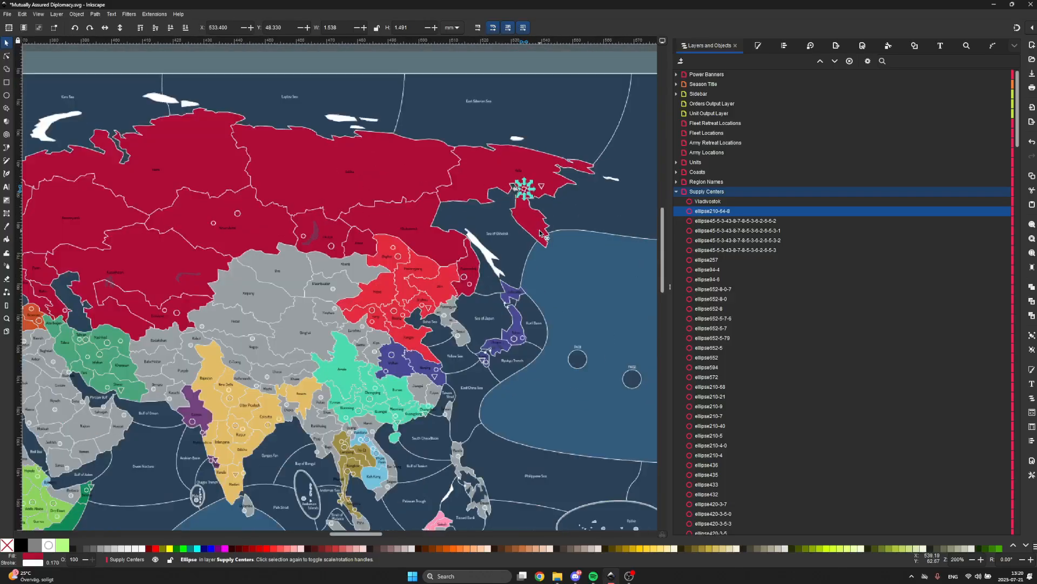
pyautogui.scroll(1, 539, 230)
pyautogui.doubleClick(733, 210)
pyautogui.write('Y')
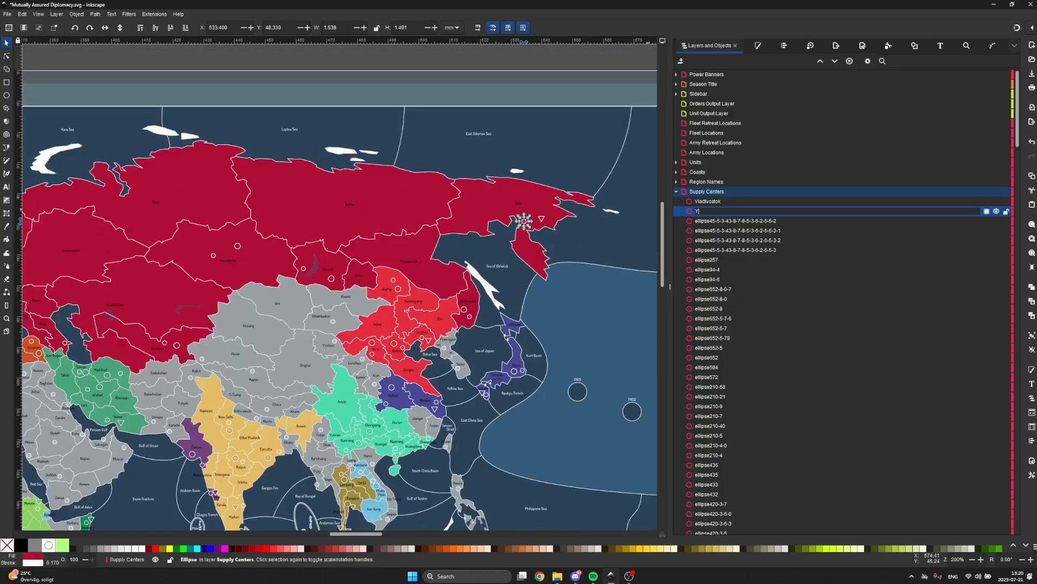
pyautogui.write('eliz')
pyautogui.press('Return')
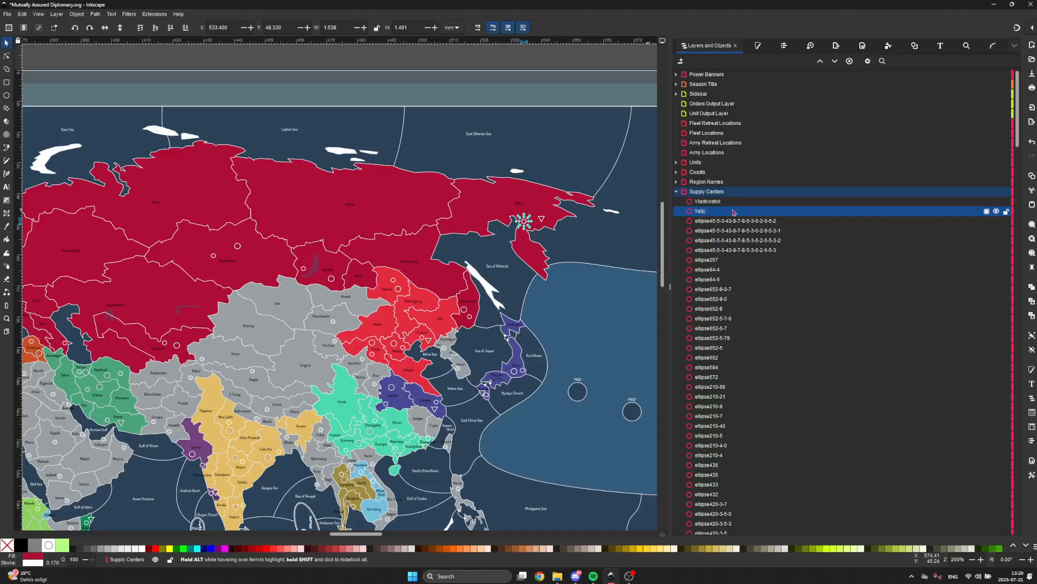
pyautogui.press('Escape')
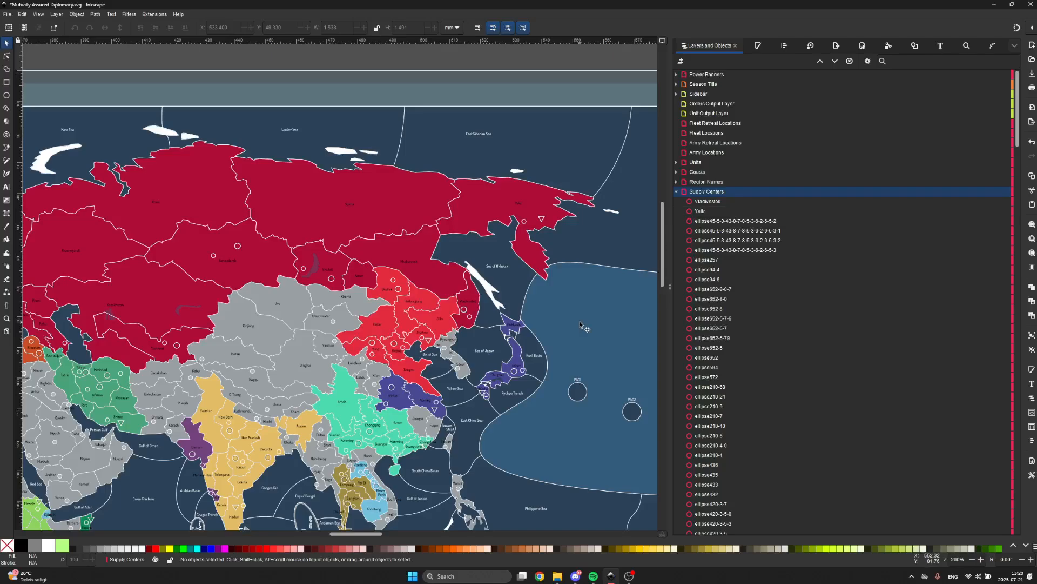
# - Collapse the Supply Centers layer and expand the Units layer to list its groups
pyautogui.hscroll(-2, 581, 323)
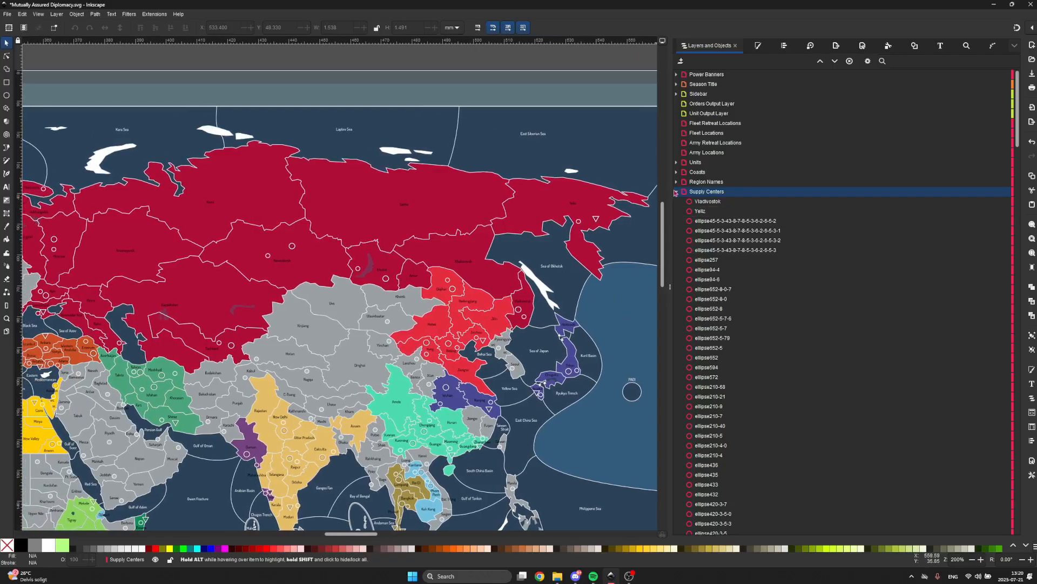
pyautogui.click(676, 192)
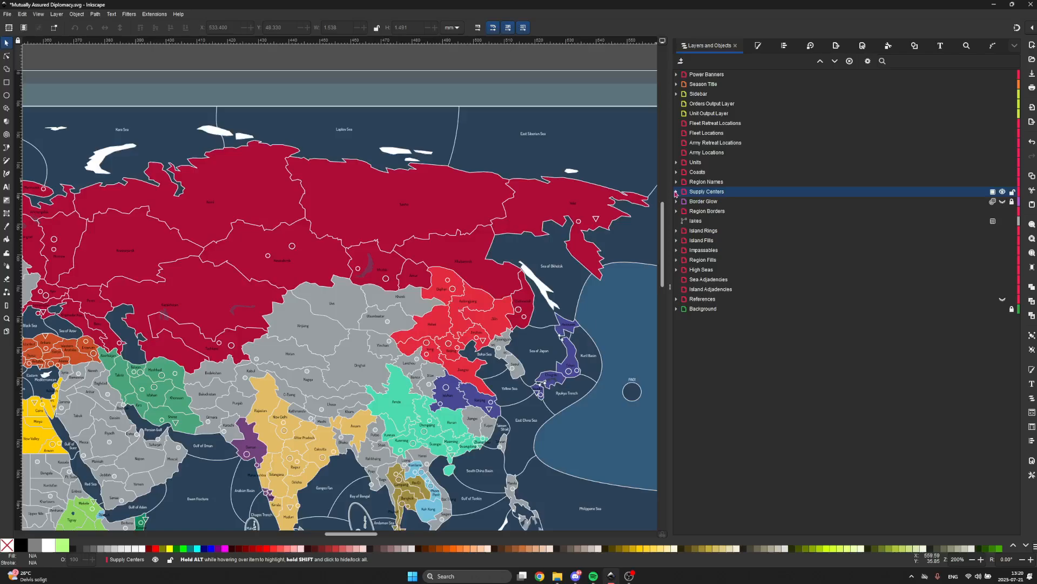
pyautogui.click(676, 163)
# - Locate the first unit group of the Units layer on the US west coast and rename it as San Fransisco
pyautogui.click(701, 173)
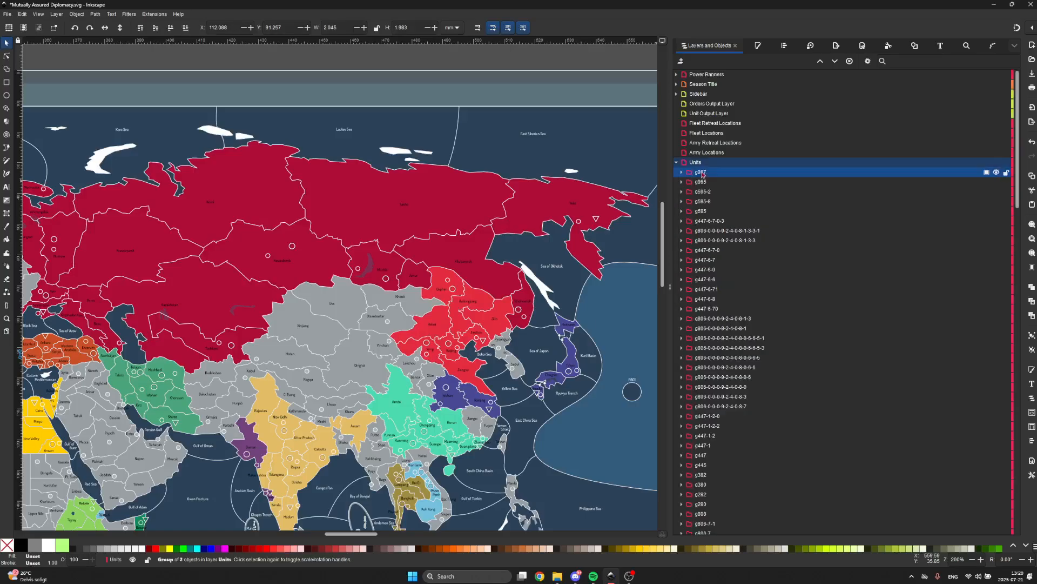
pyautogui.scroll(-3, 503, 294)
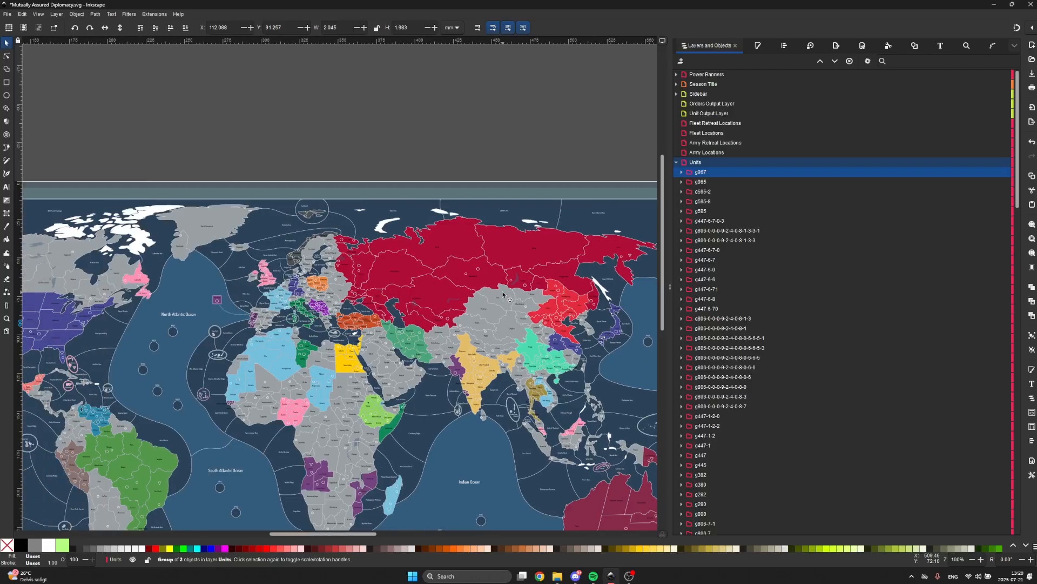
pyautogui.scroll(-1, 503, 295)
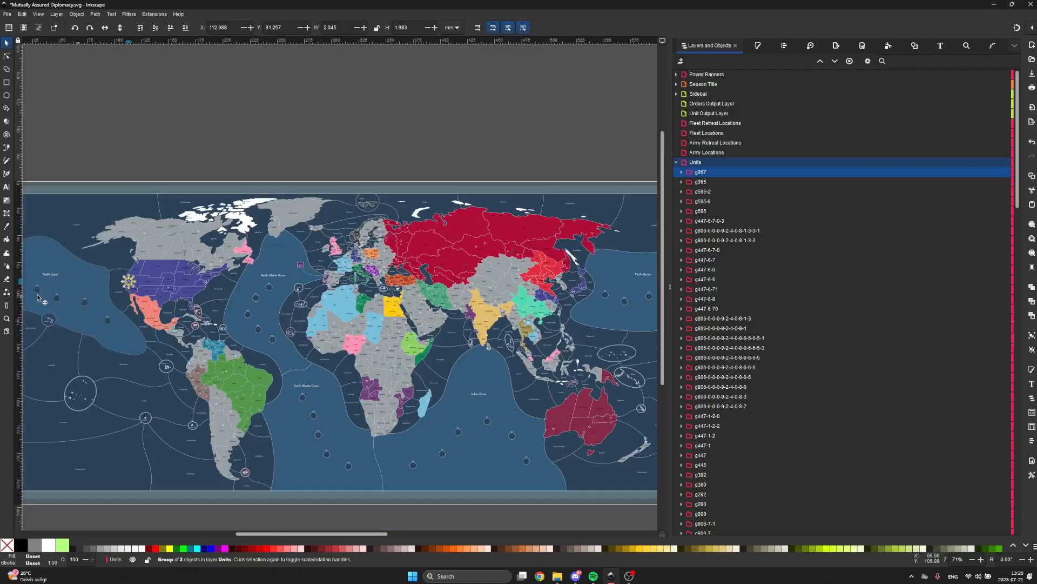
pyautogui.scroll(6, 112, 283)
pyautogui.scroll(2, 179, 284)
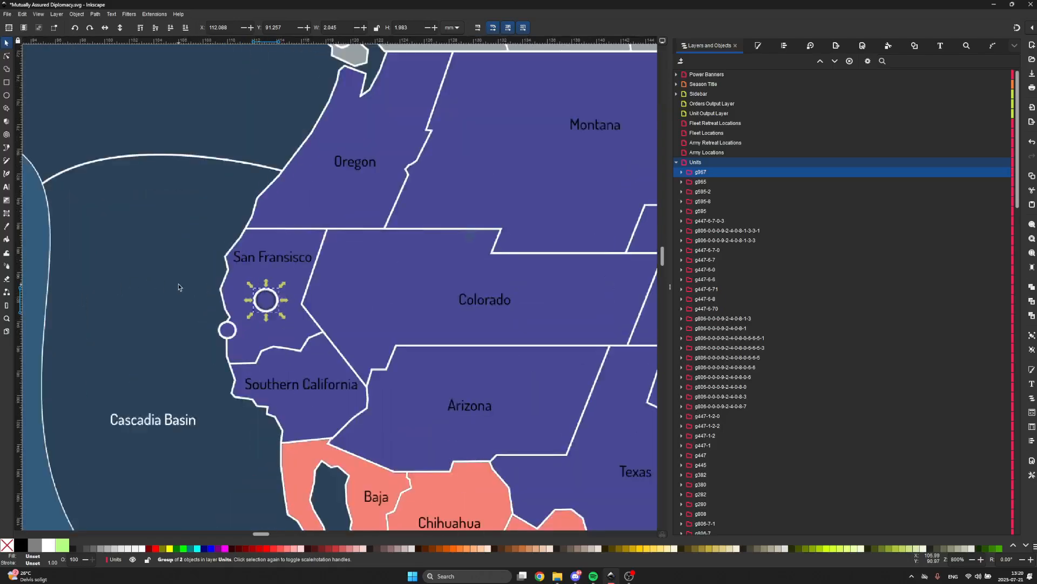
pyautogui.doubleClick(716, 175)
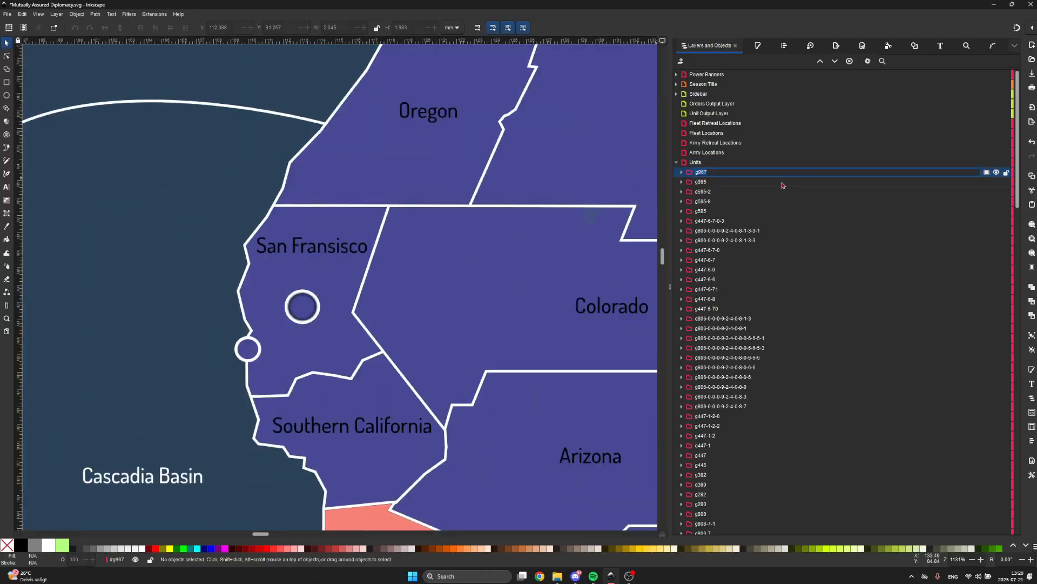
pyautogui.write('San Fransisc')
pyautogui.press('Return')
pyautogui.doubleClick(781, 172)
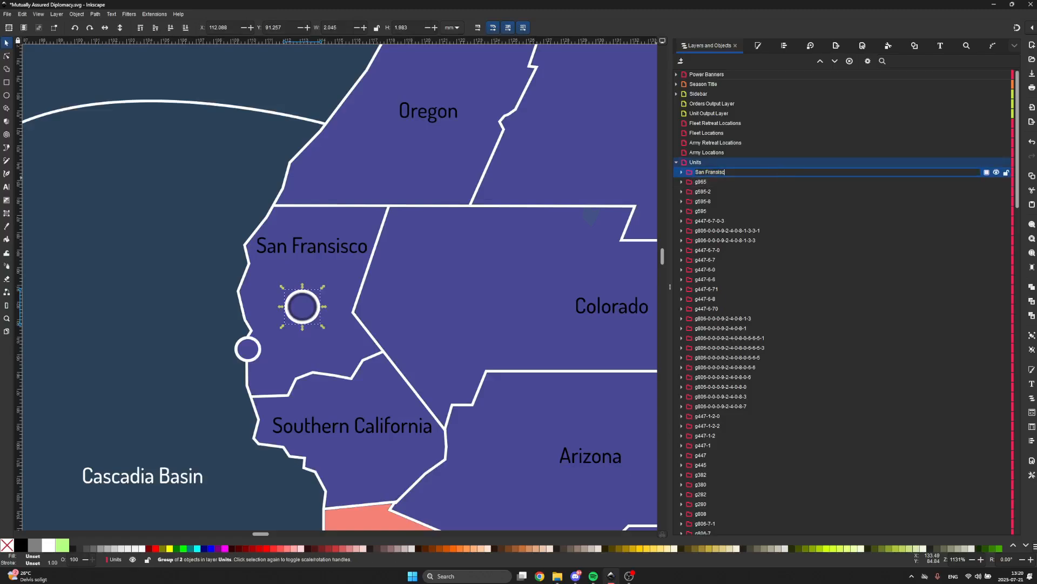
pyautogui.write('o')
pyautogui.press('Return')
# - Locate the unit group listed directly below San Fransisco on the map and rename it as Washington DC
pyautogui.press('Down')
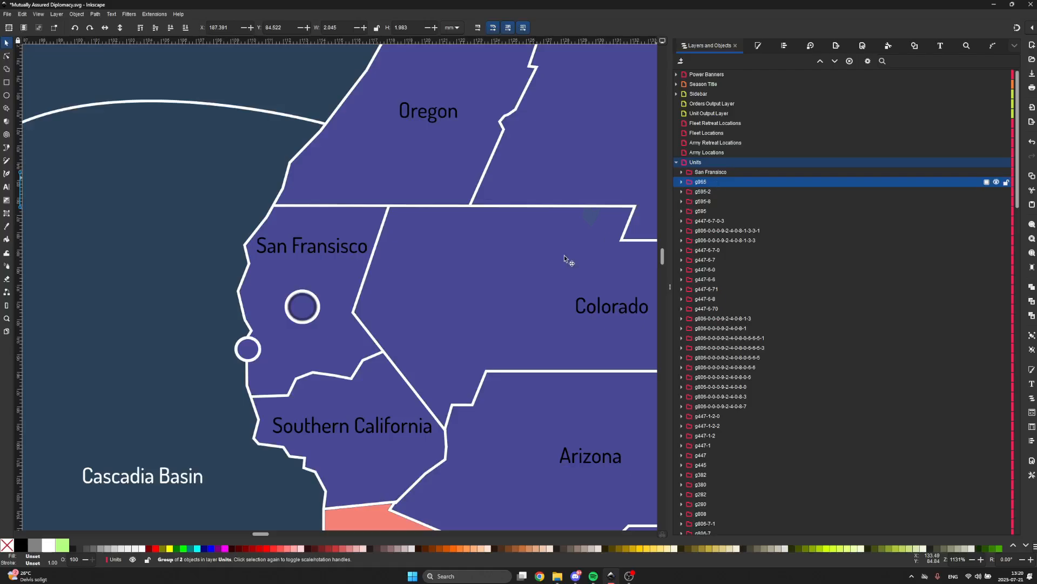
pyautogui.scroll(-3, 564, 255)
pyautogui.hscroll(7, 564, 255)
pyautogui.scroll(-2, 564, 255)
pyautogui.hscroll(3, 565, 255)
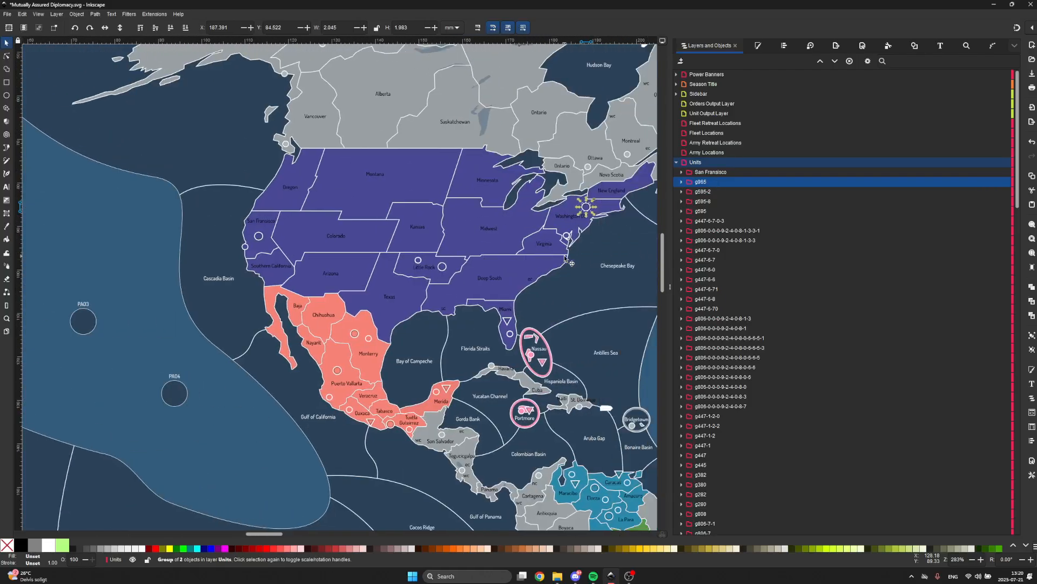
pyautogui.scroll(2, 582, 215)
pyautogui.doubleClick(719, 183)
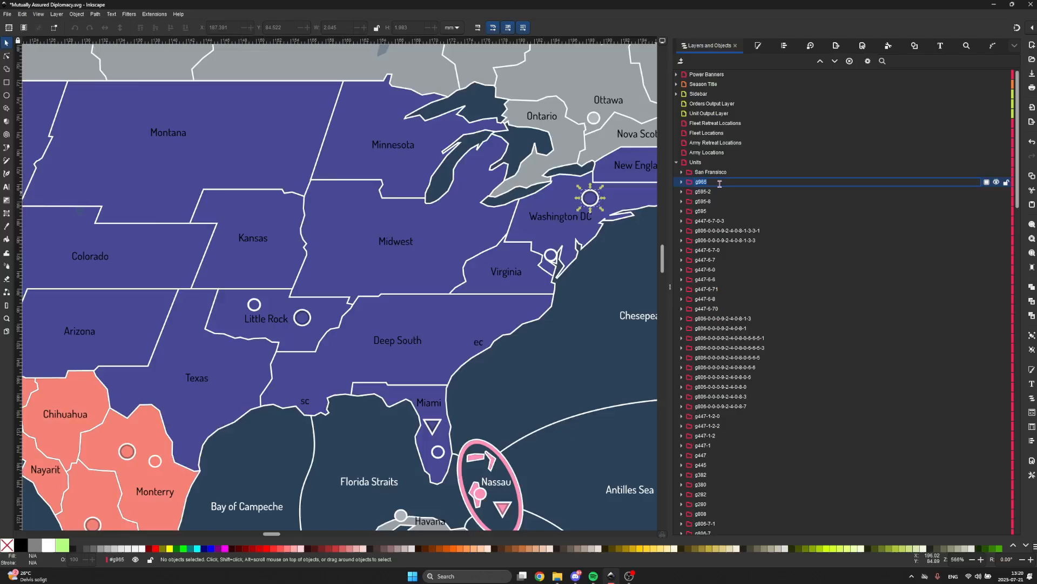
pyautogui.write('Washington DC')
pyautogui.press('Return')
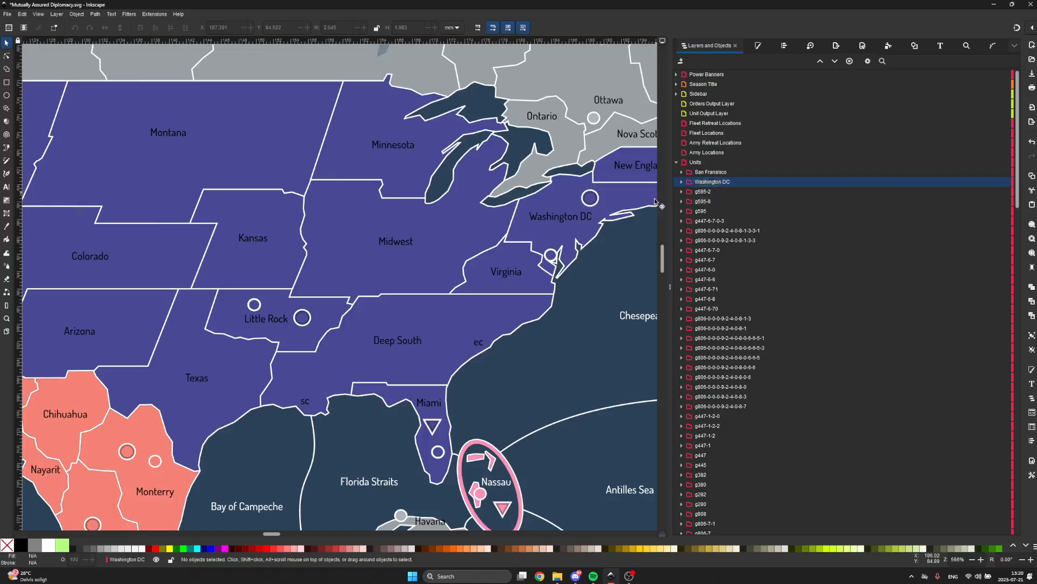
# - Locate unit group g595-2 at the southern tip of India and rename it as Maduri
pyautogui.scroll(-3, 594, 212)
pyautogui.scroll(-3, 594, 212)
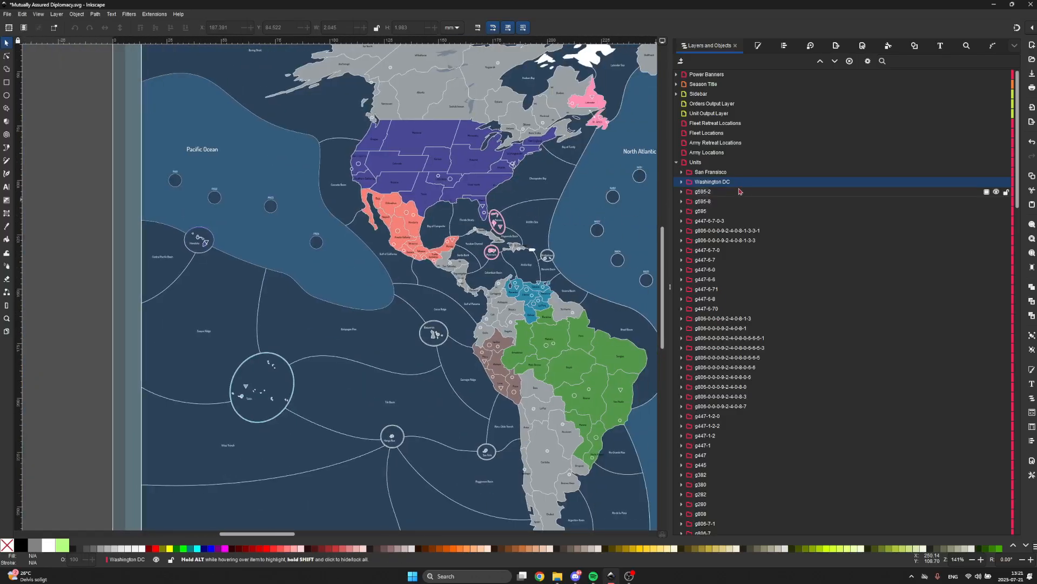
pyautogui.click(597, 222)
pyautogui.scroll(-1, 597, 222)
pyautogui.hscroll(5, 597, 222)
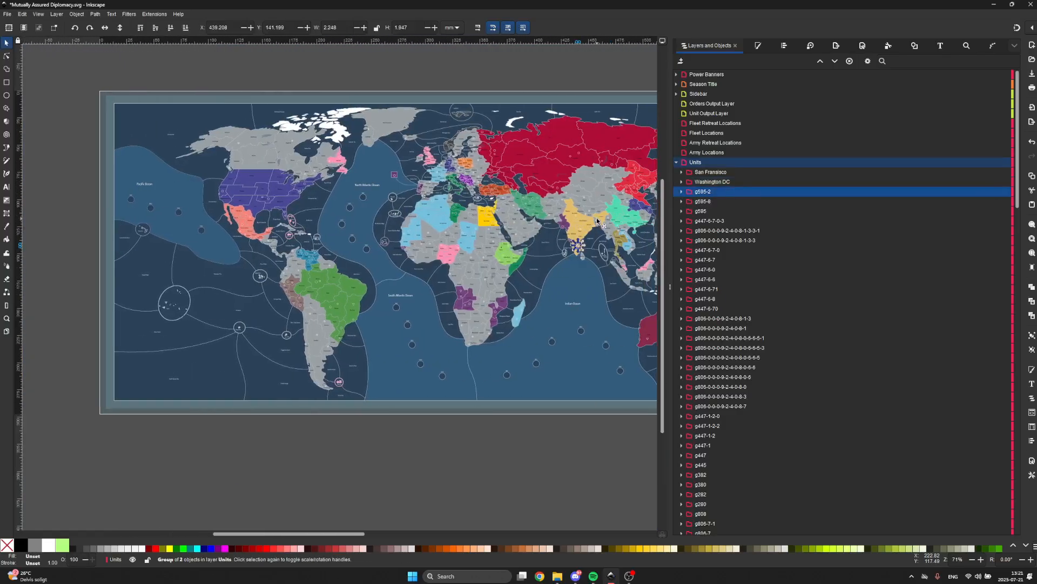
pyautogui.hscroll(2, 597, 219)
pyautogui.scroll(-2, 597, 219)
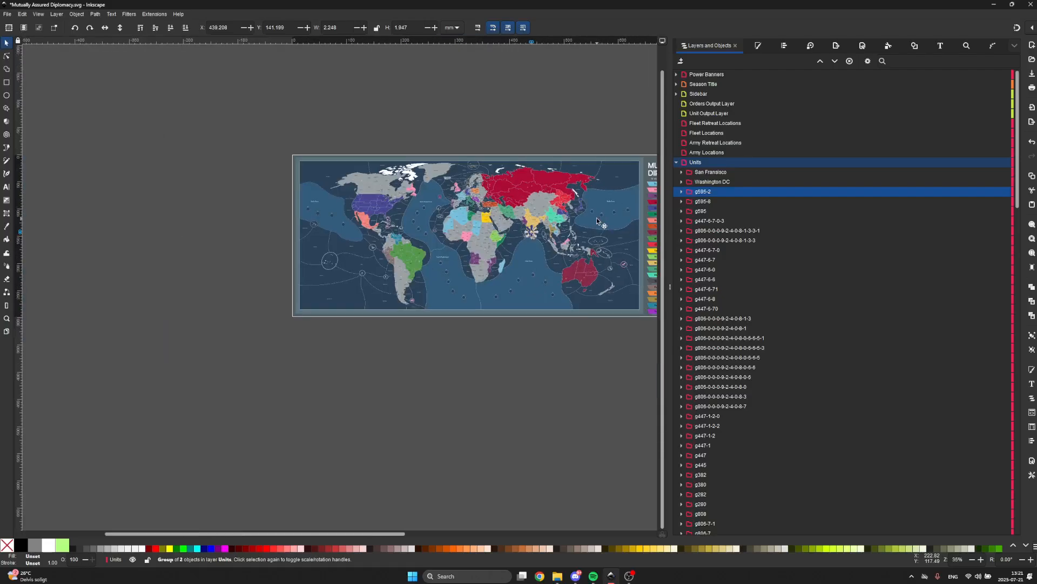
pyautogui.scroll(1, 489, 214)
pyautogui.scroll(1, 489, 213)
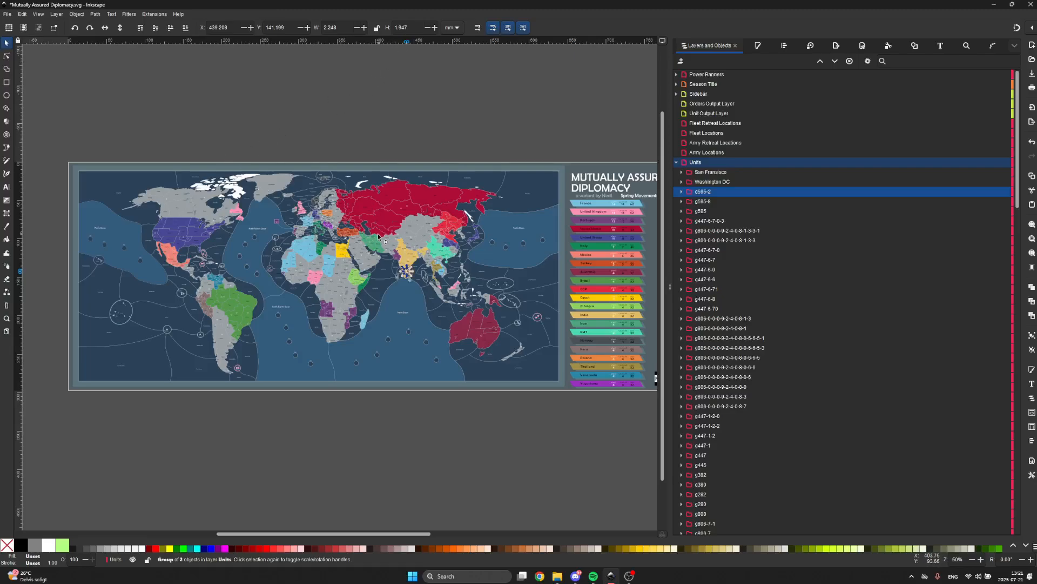
pyautogui.keyDown('ctrl'); pyautogui.scroll(5, 384, 267); pyautogui.keyUp('ctrl')
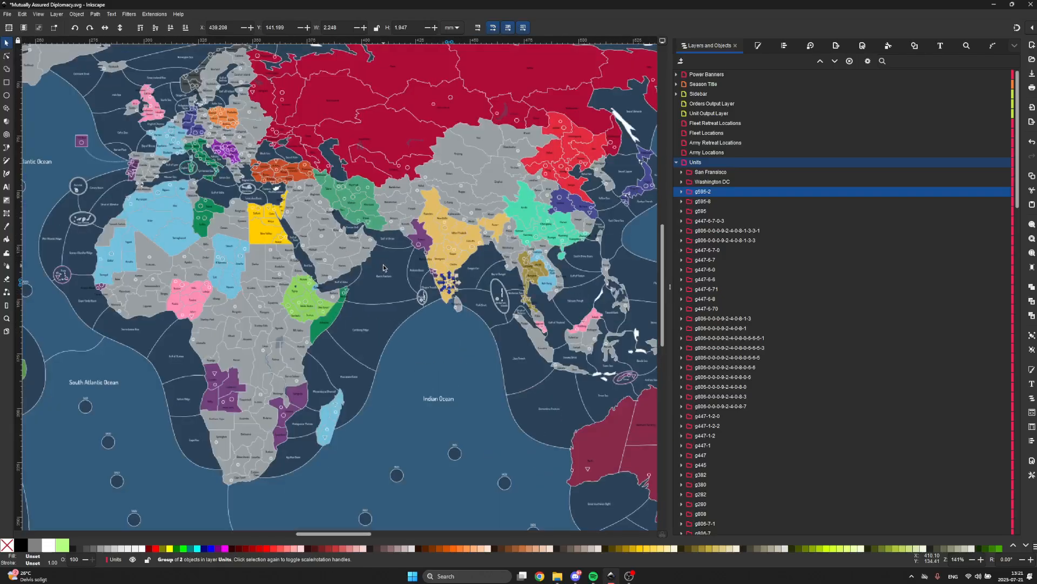
pyautogui.scroll(3, 402, 303)
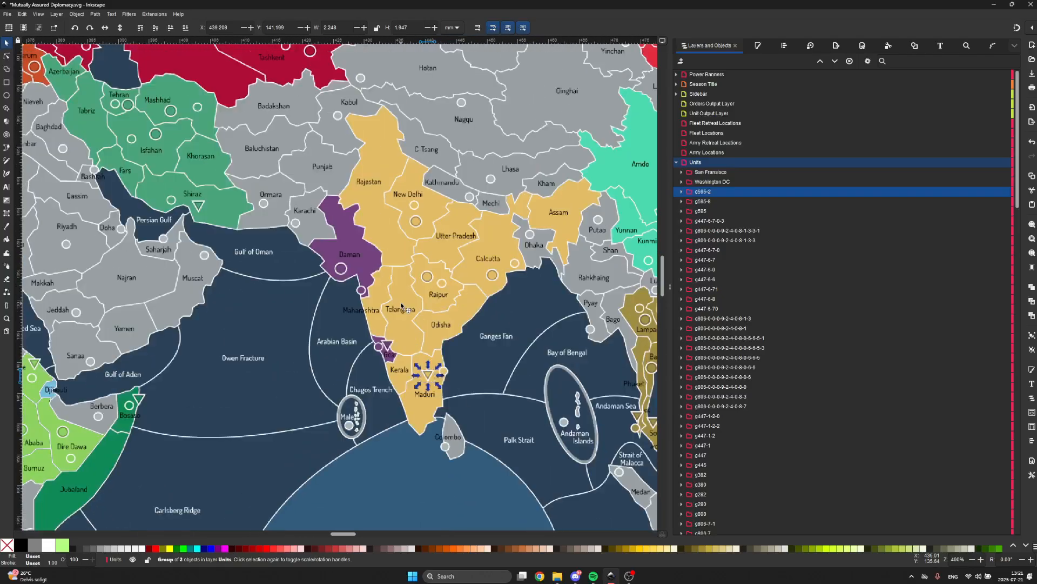
pyautogui.doubleClick(716, 191)
pyautogui.press('capslock')
pyautogui.press('capslock')
pyautogui.write('M')
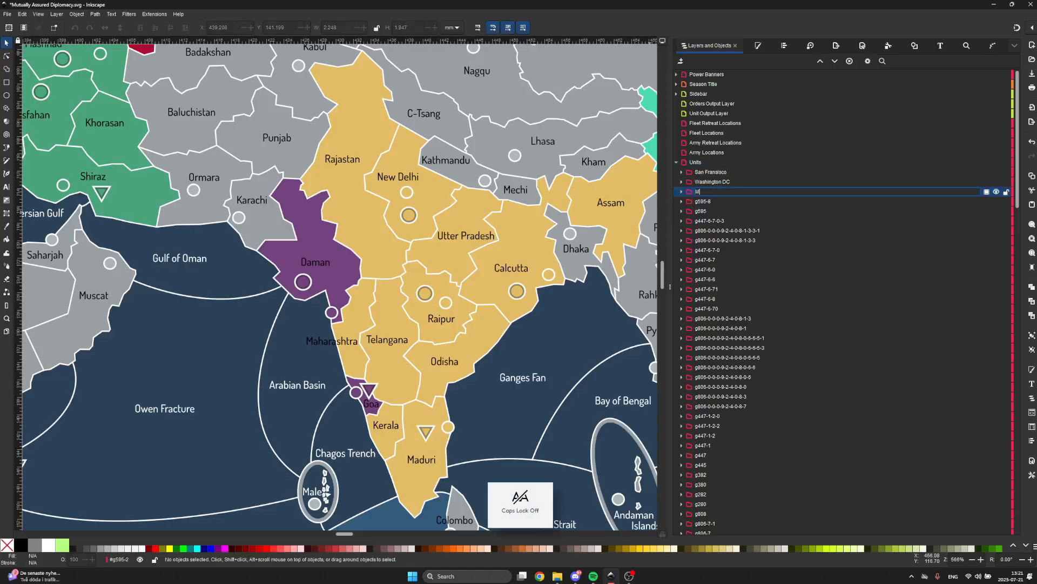
pyautogui.write('aduri')
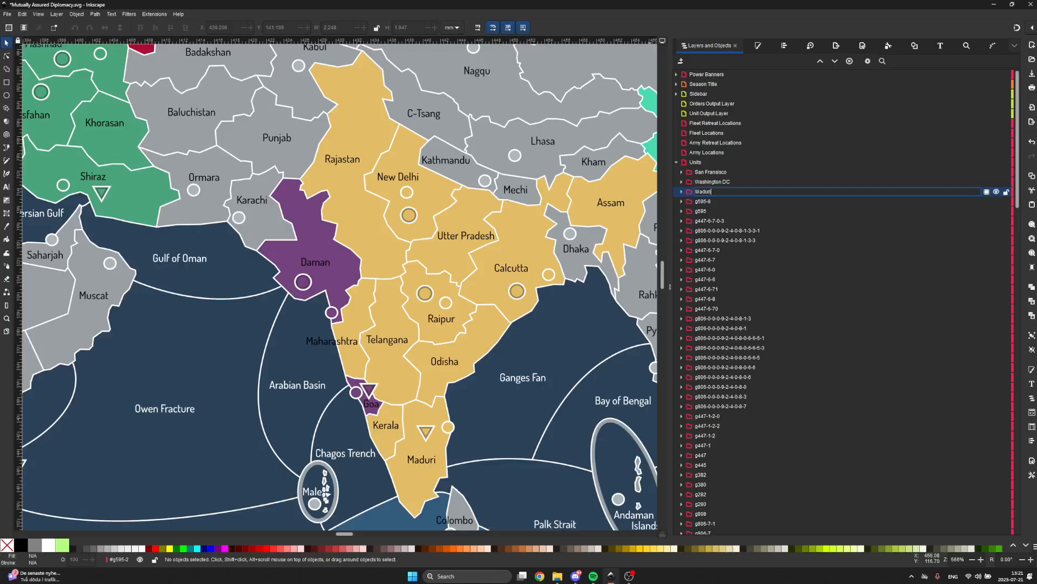
pyautogui.press('Return')
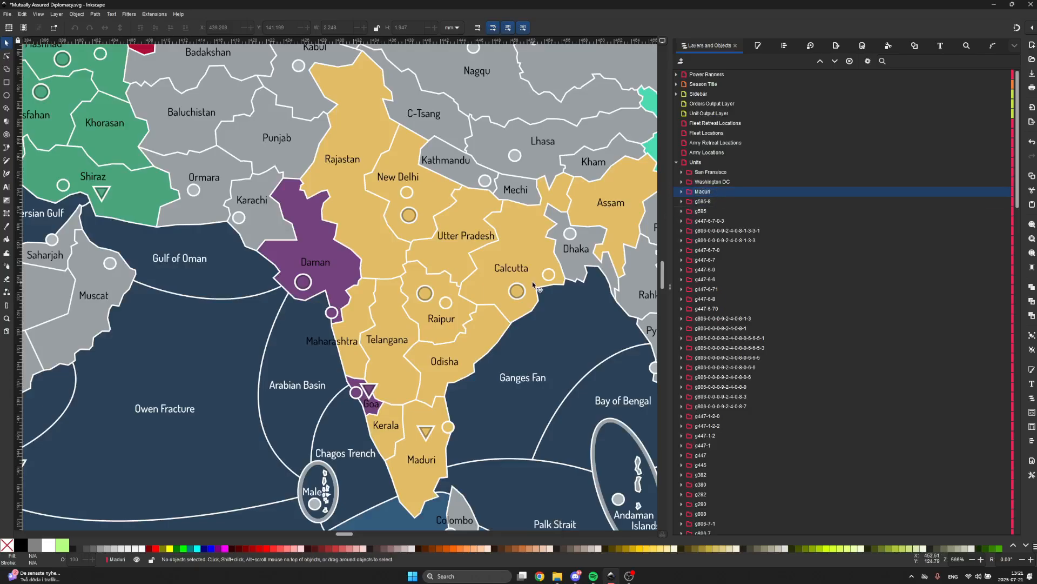
# - Show the whole map again and collapse the Units layer
pyautogui.scroll(-2, 533, 283)
pyautogui.scroll(-4, 534, 284)
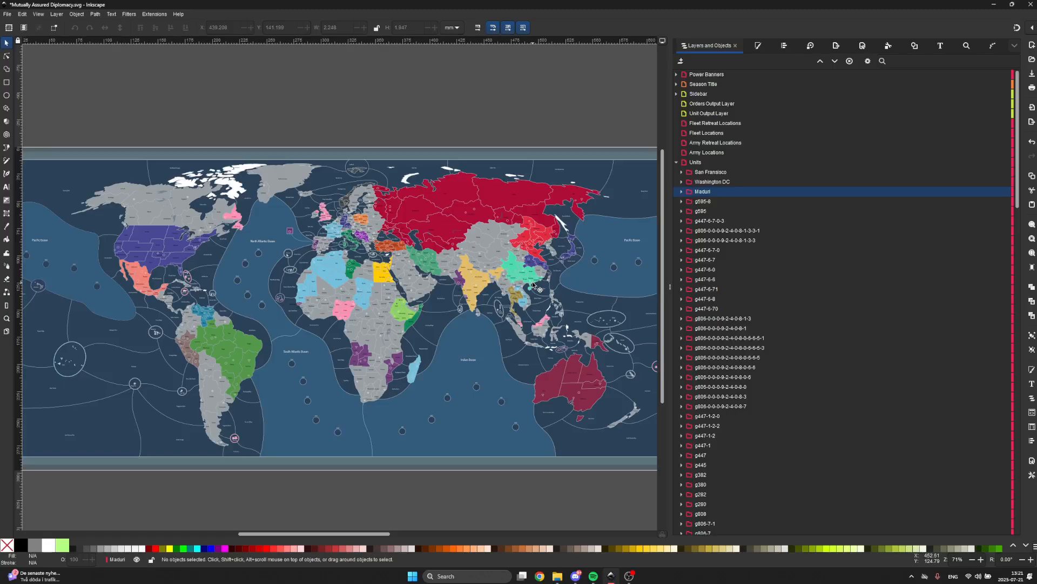
pyautogui.click(677, 162)
# - Select a northern Russian region's fill on the map and look through the Region Fills layer's list of paths
pyautogui.click(540, 205)
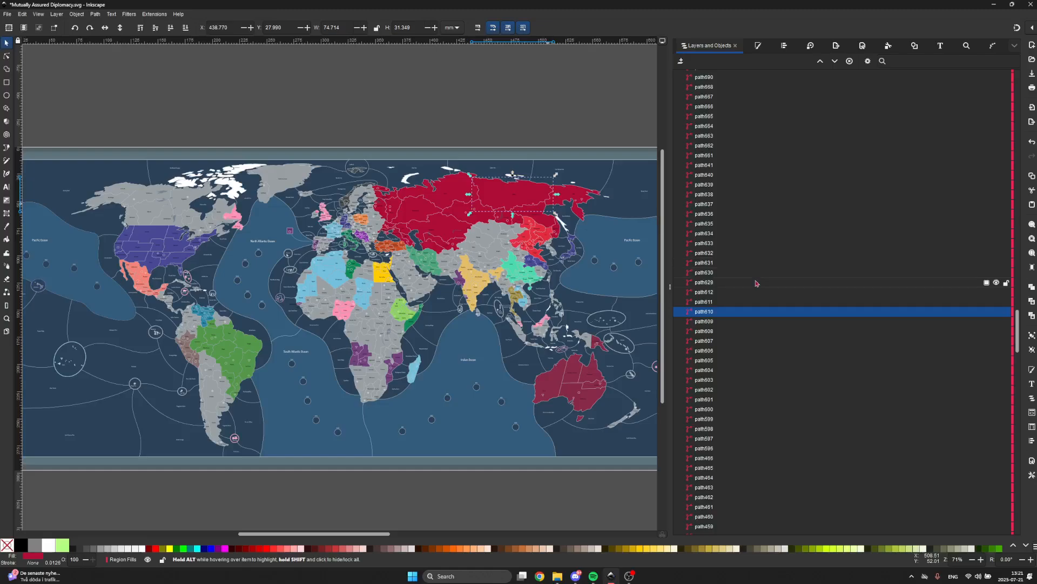
pyautogui.scroll(20, 756, 283)
pyautogui.scroll(-4, 756, 283)
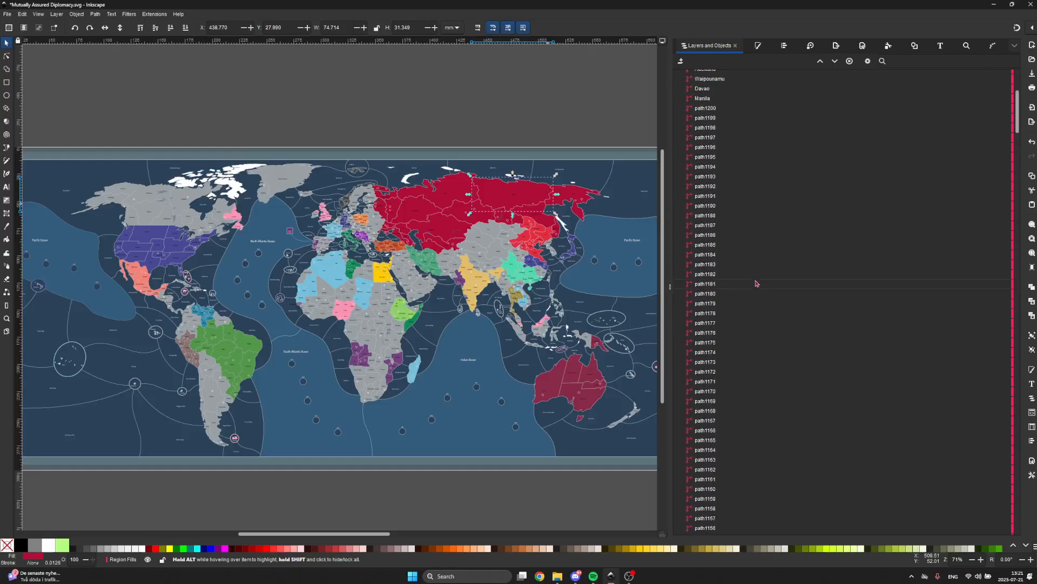
pyautogui.scroll(-5, 757, 283)
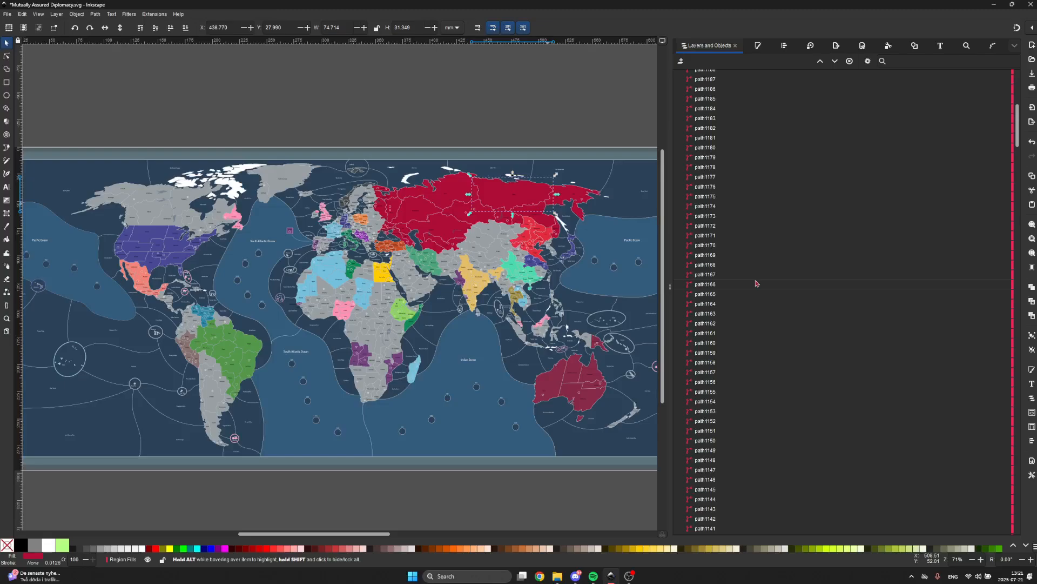
pyautogui.scroll(10, 756, 283)
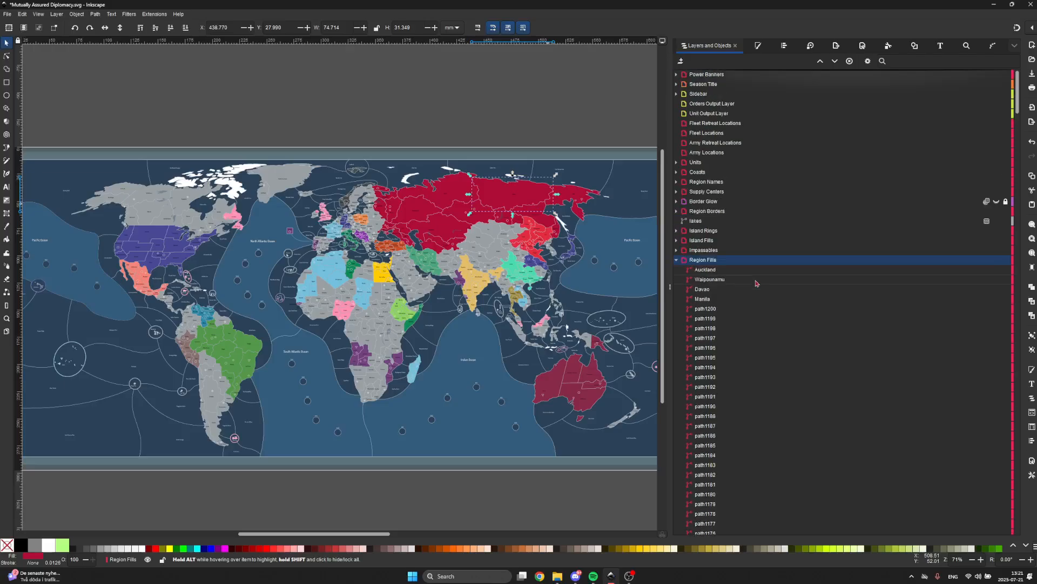
# - Collapse the Region Fills layer and go through the Island Fills and Island Rings layers
pyautogui.click(676, 260)
pyautogui.scroll(3, 562, 335)
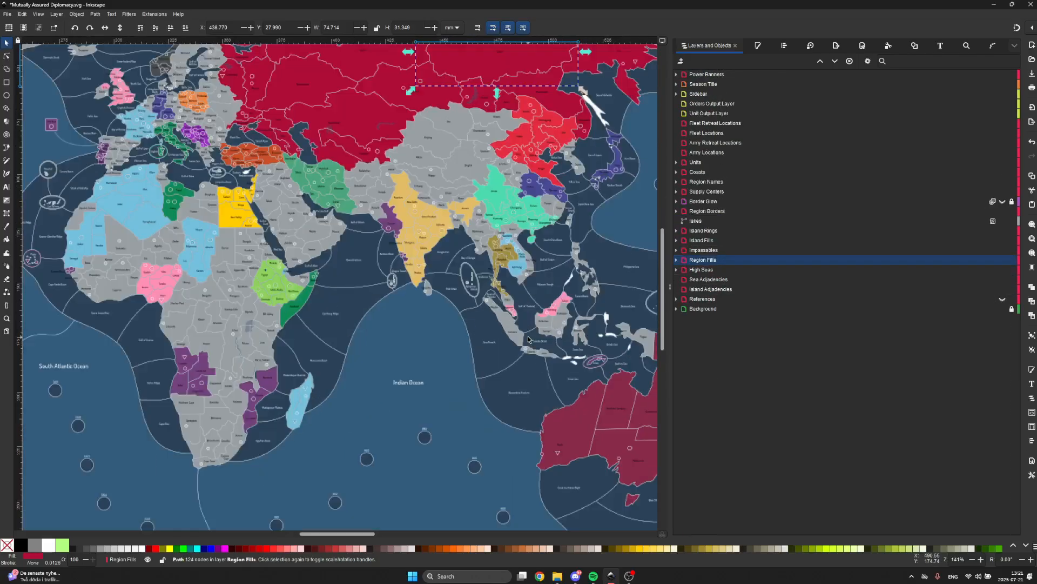
pyautogui.scroll(-1, 619, 313)
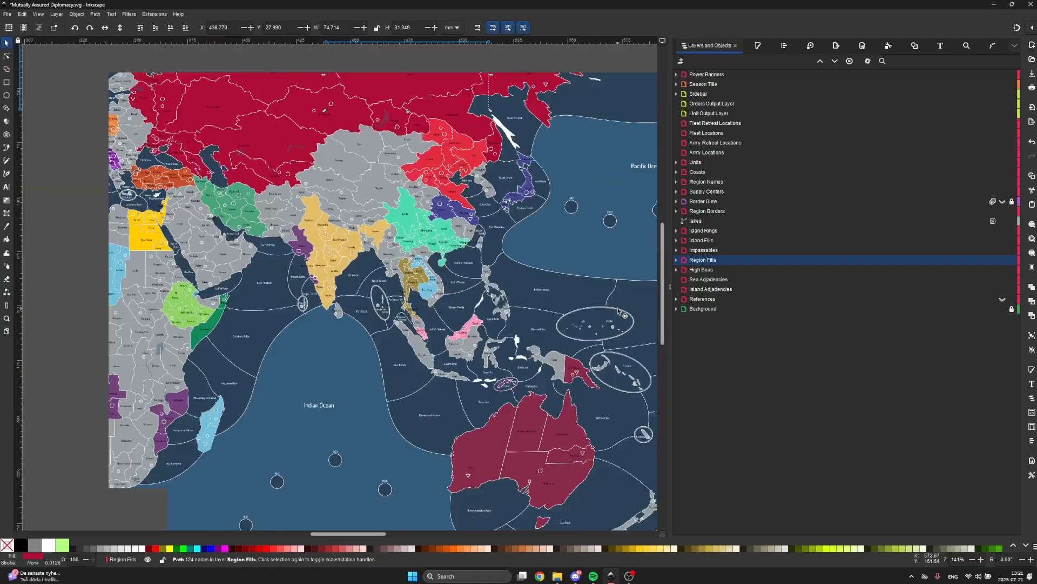
pyautogui.click(699, 243)
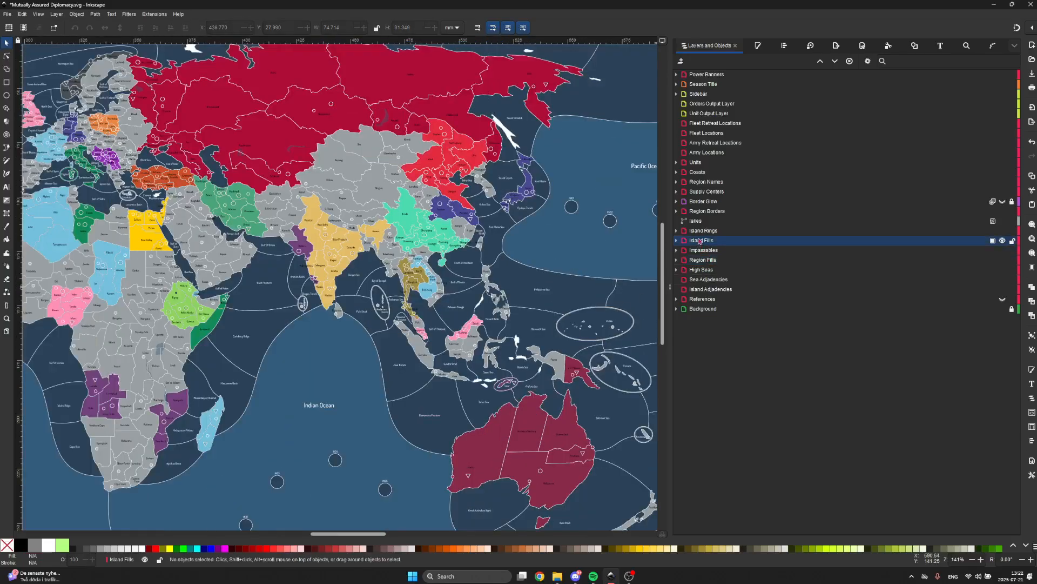
pyautogui.click(701, 233)
pyautogui.click(700, 239)
pyautogui.click(702, 234)
pyautogui.click(702, 242)
pyautogui.click(703, 232)
# - In the Island Rings layer, rename the ellipse around the Palikir islands as Palikir
pyautogui.scroll(3, 602, 328)
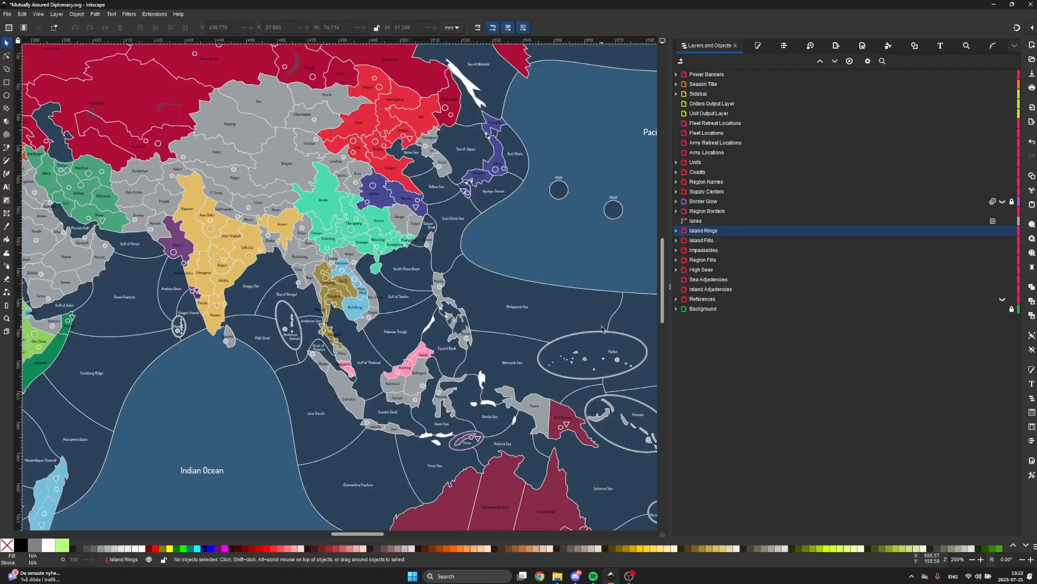
pyautogui.scroll(1, 469, 368)
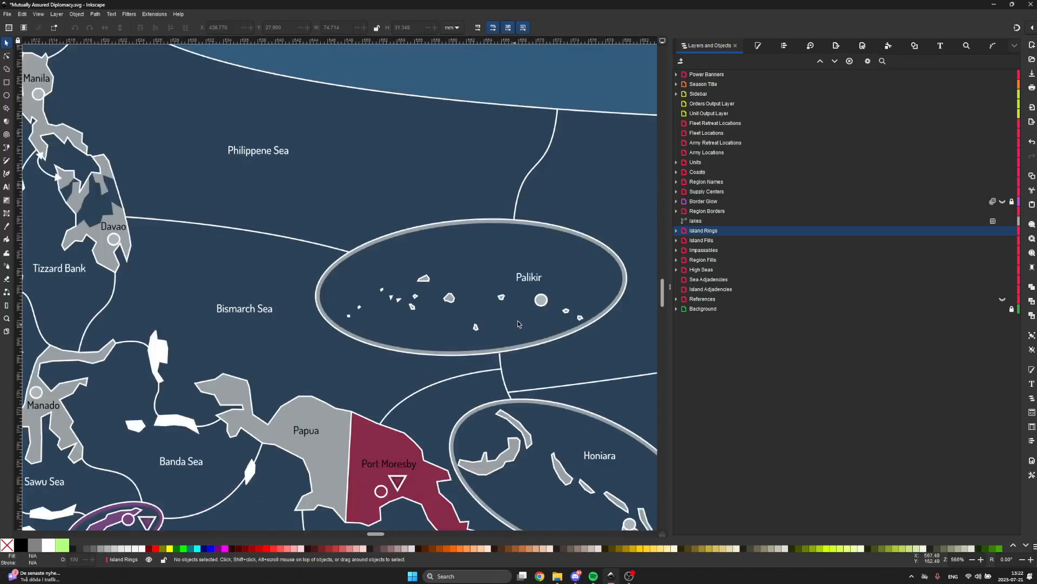
pyautogui.click(676, 230)
pyautogui.click(695, 243)
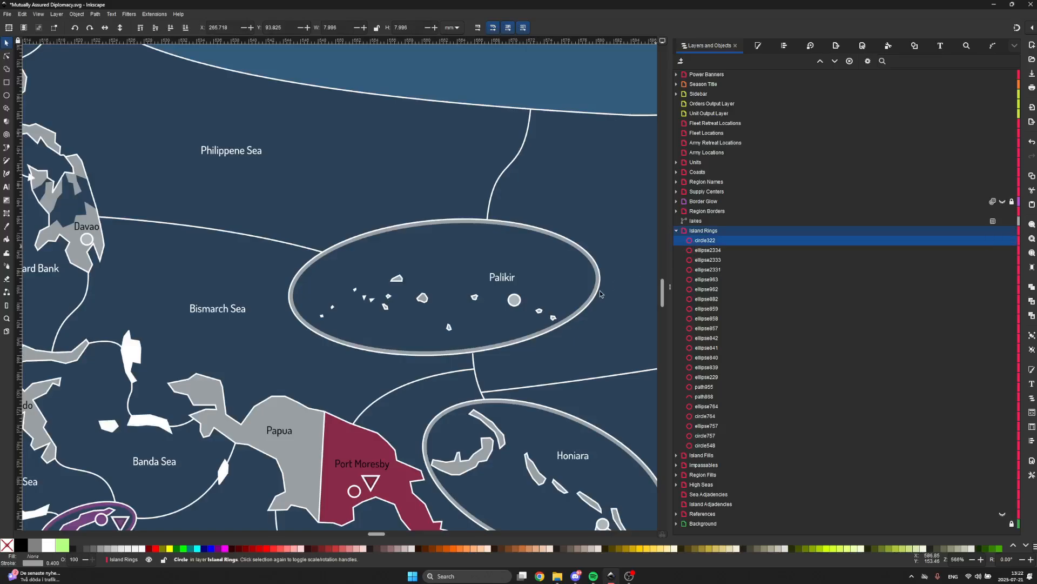
pyautogui.click(588, 297)
pyautogui.click(588, 296)
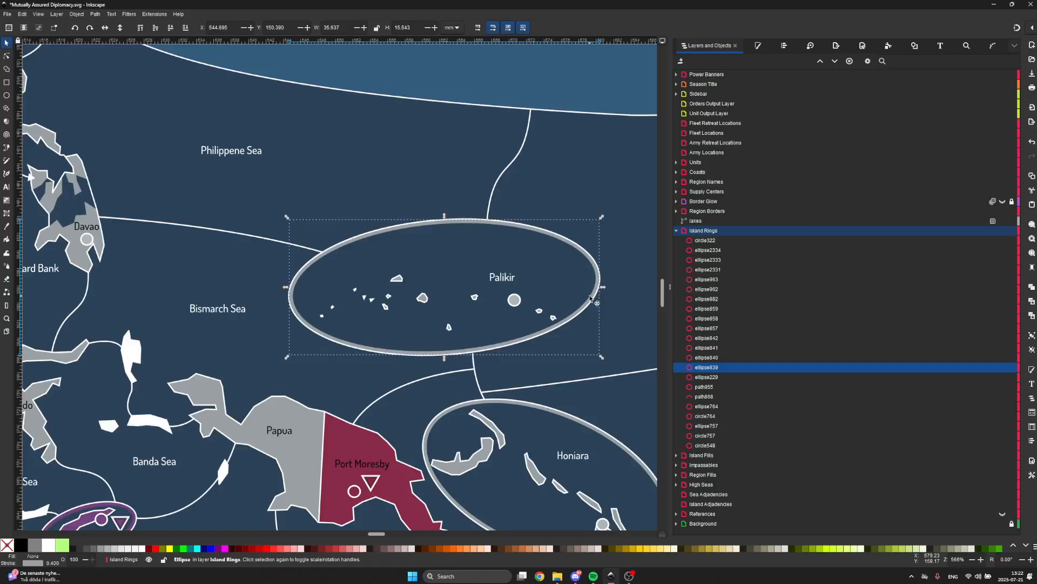
pyautogui.doubleClick(737, 369)
pyautogui.write('Paliki')
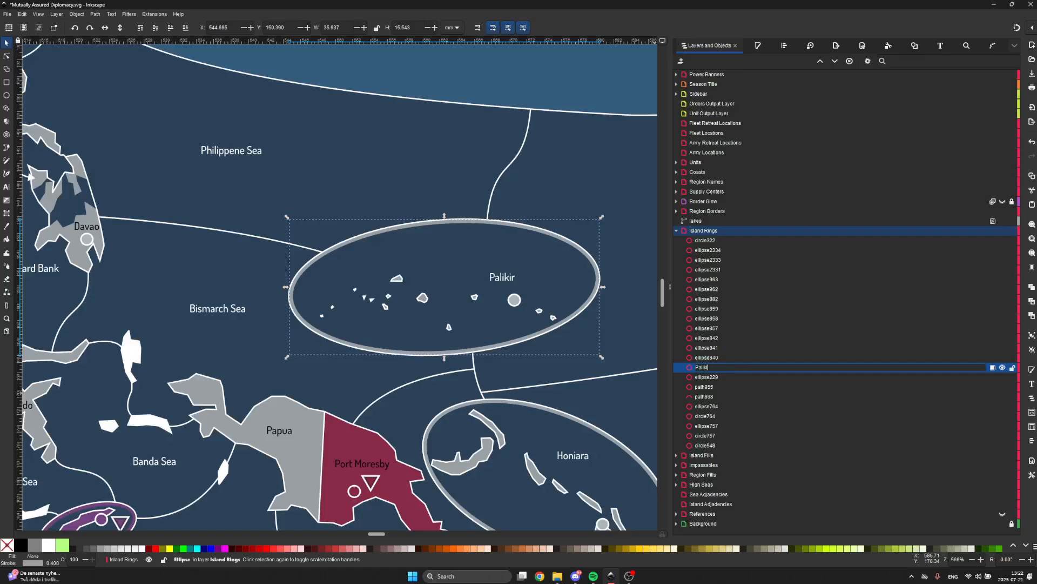
pyautogui.write('r')
pyautogui.press('Return')
# - Select the fill of the small islands inside the Palikir ring and rename it as Palikir in the Island Fills layer
pyautogui.scroll(2, 465, 300)
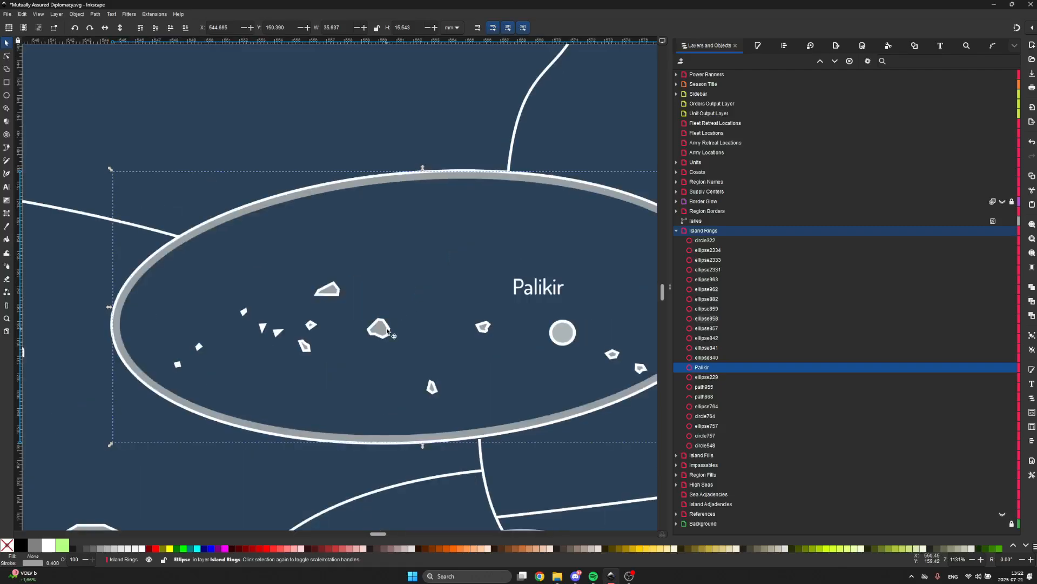
pyautogui.scroll(2, 387, 331)
pyautogui.click(375, 329)
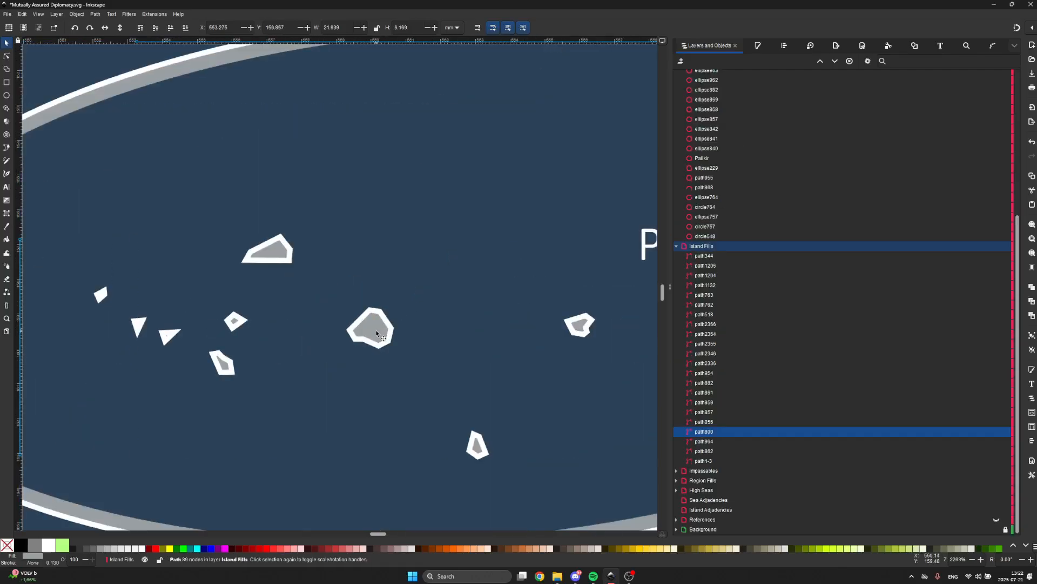
pyautogui.doubleClick(741, 431)
pyautogui.write('Palikir')
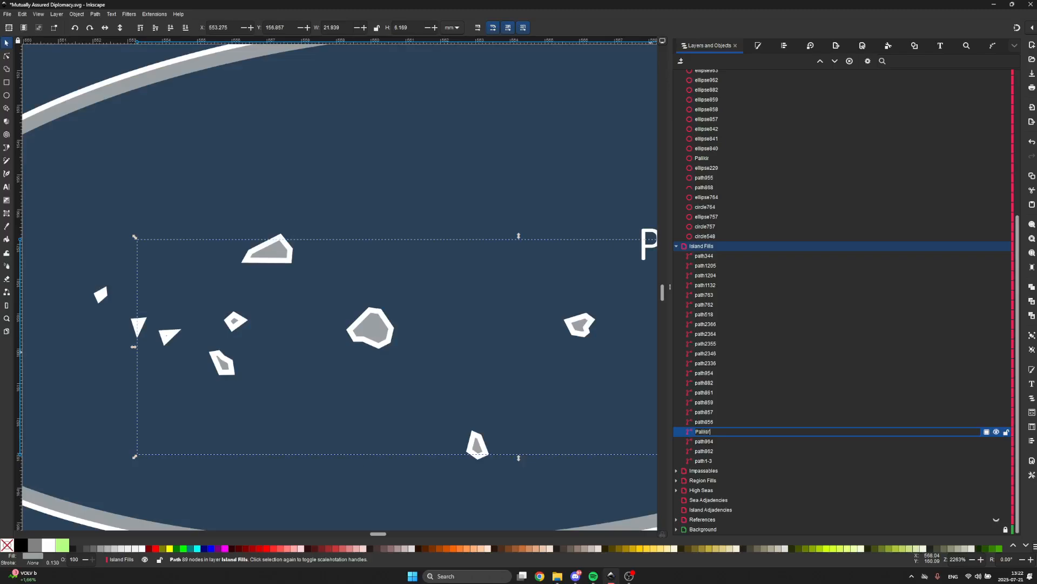
pyautogui.press('Return')
# - Locate the first path of the Island Fills layer on the map, off southern South America, and rename it as Falklands
pyautogui.scroll(-7, 631, 437)
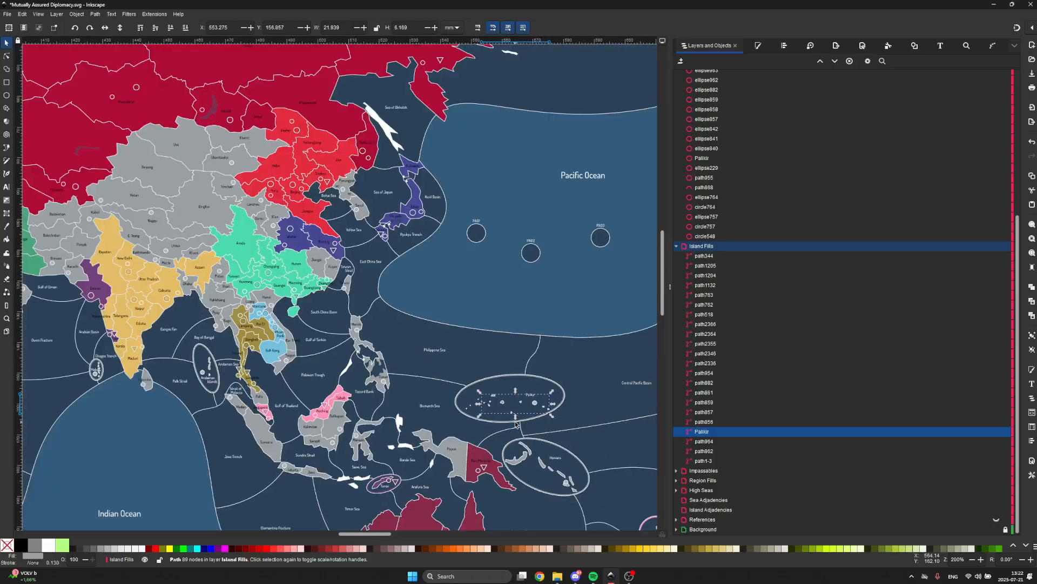
pyautogui.hscroll(2, 515, 424)
pyautogui.click(515, 424)
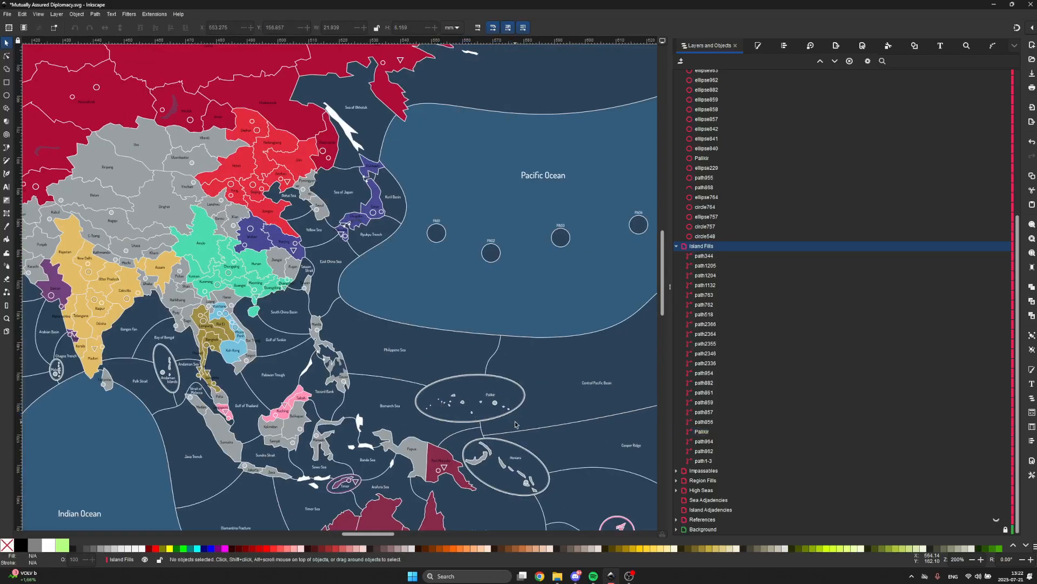
pyautogui.scroll(-2, 515, 424)
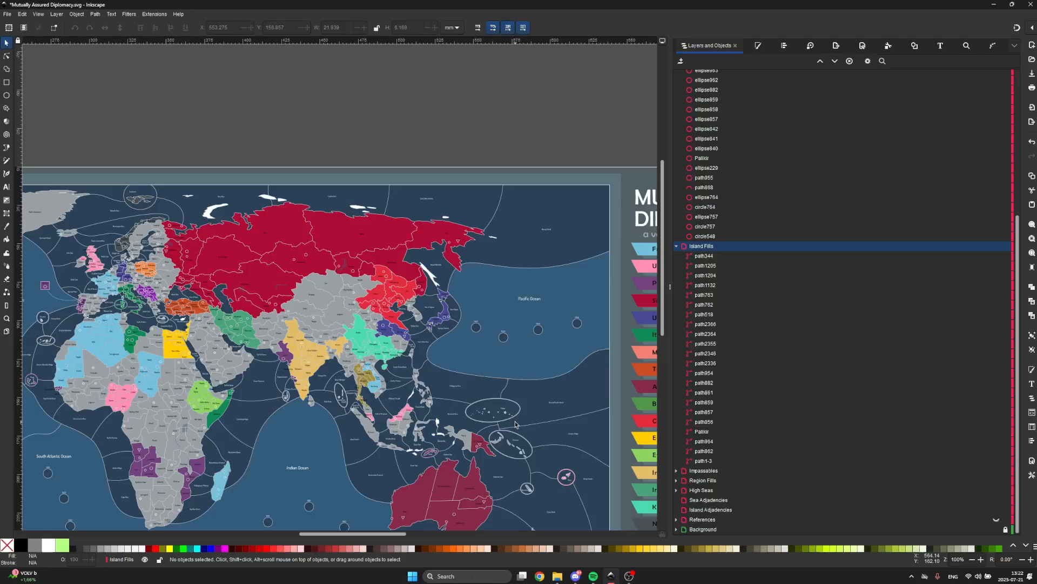
pyautogui.click(719, 255)
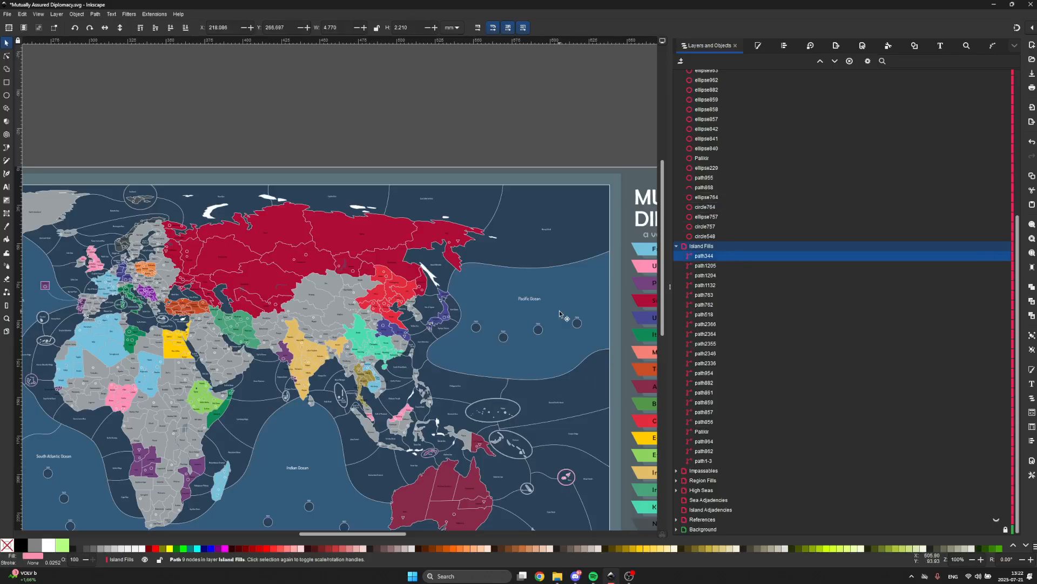
pyautogui.scroll(-2, 559, 314)
pyautogui.scroll(2, 258, 402)
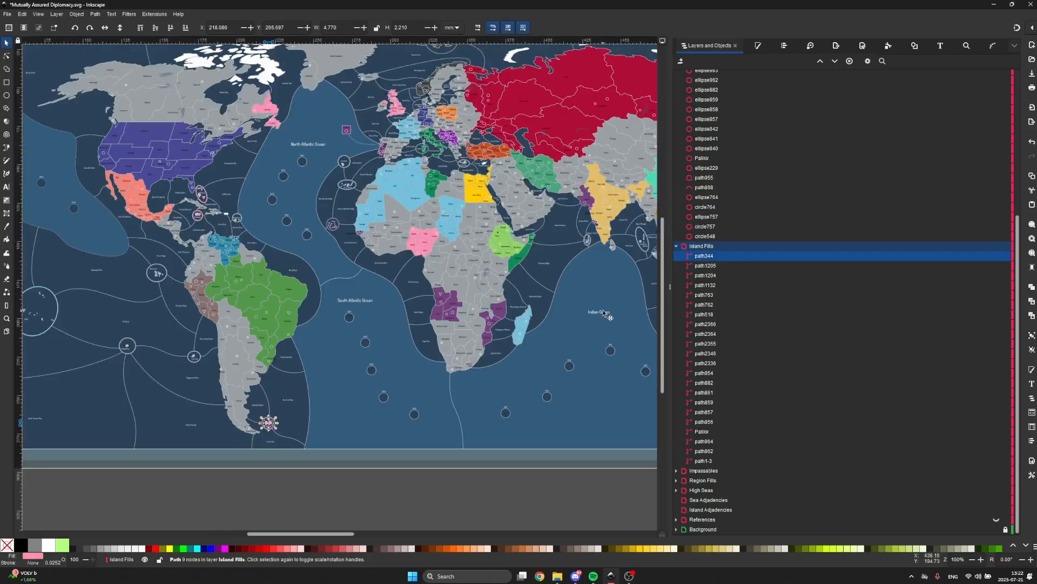
pyautogui.doubleClick(731, 258)
pyautogui.write('Falklands')
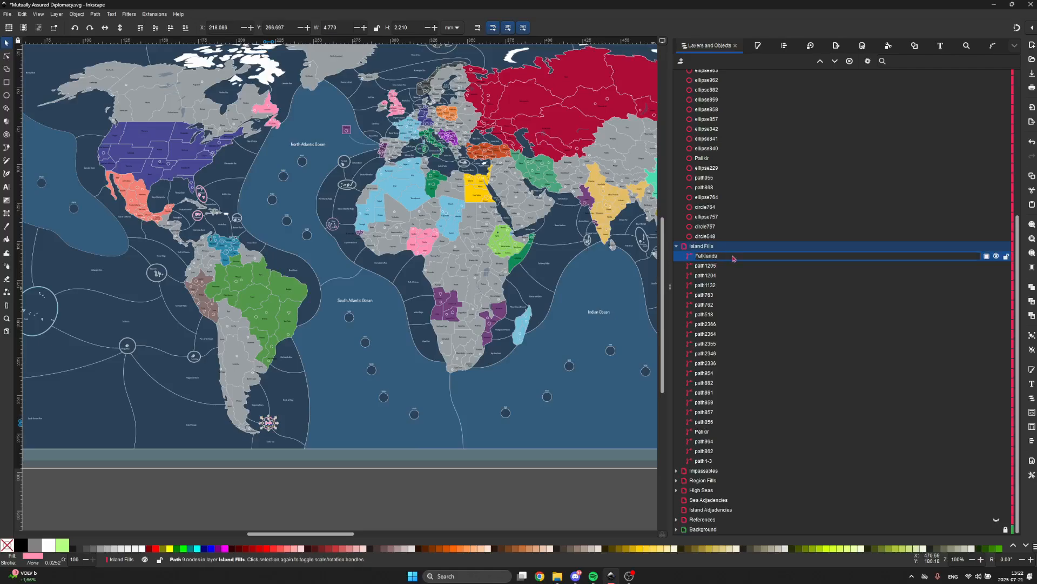
pyautogui.press('Return')
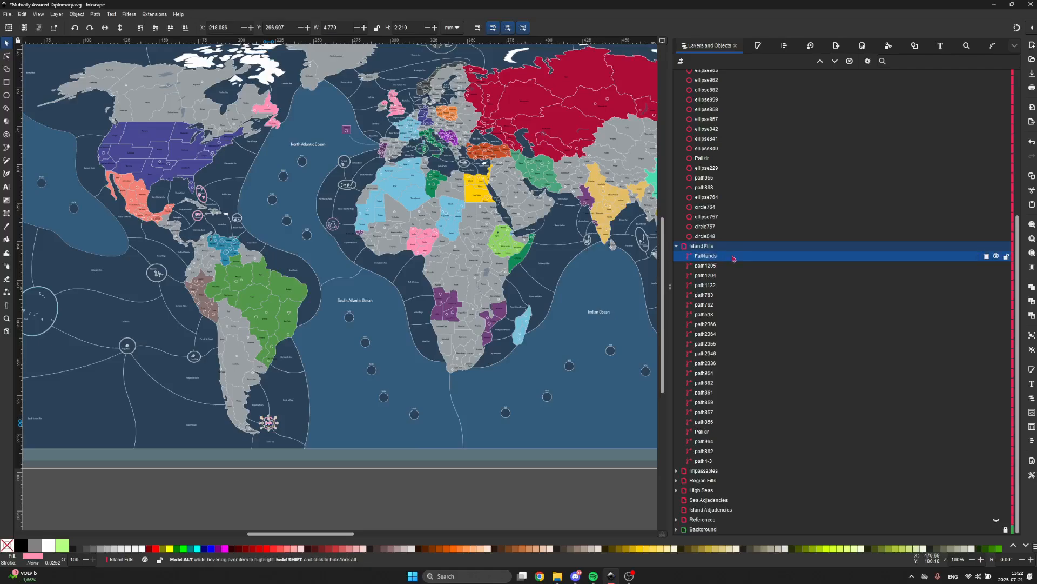
# - Locate the first circle of the Island Rings layer on the map, rename it as Funchal and collapse the layer
pyautogui.scroll(3, 708, 243)
pyautogui.click(706, 240)
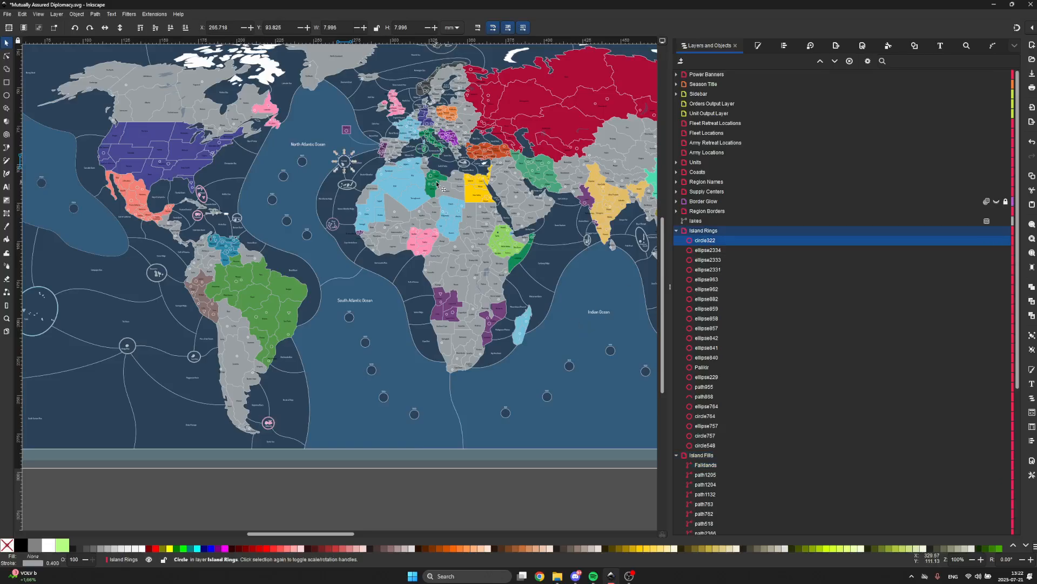
pyautogui.scroll(2, 387, 162)
pyautogui.doubleClick(742, 242)
pyautogui.write('F')
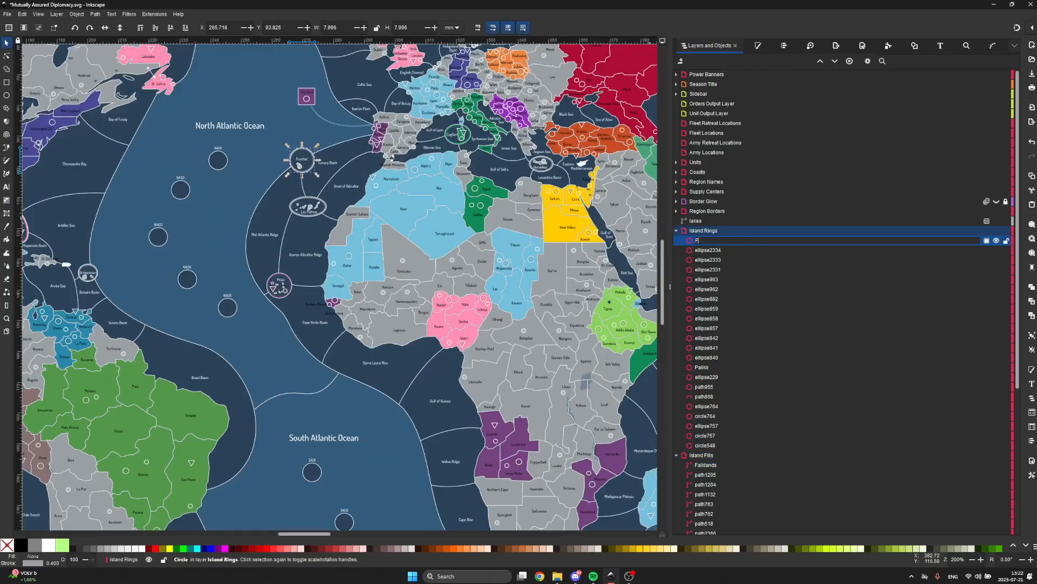
pyautogui.write('unchal')
pyautogui.press('Return')
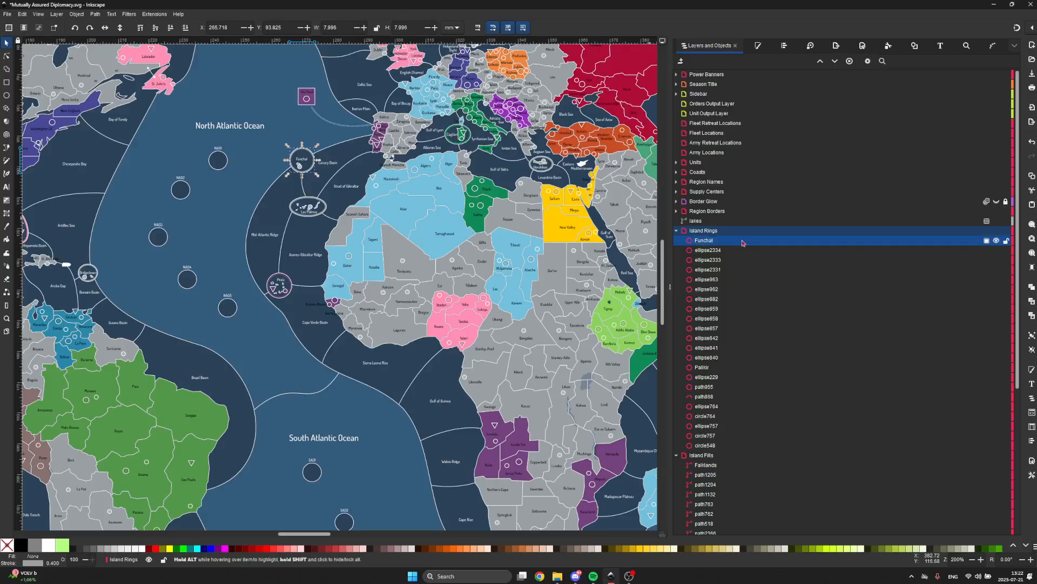
pyautogui.click(677, 230)
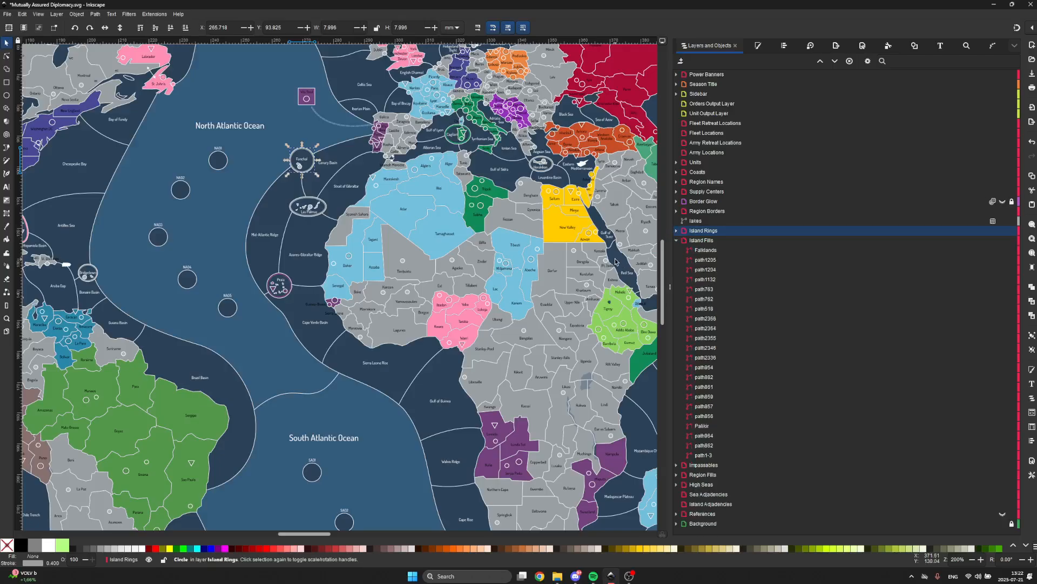
# - Show the nodes of the C-Tsang and Nagqu region fills together and examine the border they share
pyautogui.scroll(-2, 616, 262)
pyautogui.hscroll(10, 616, 262)
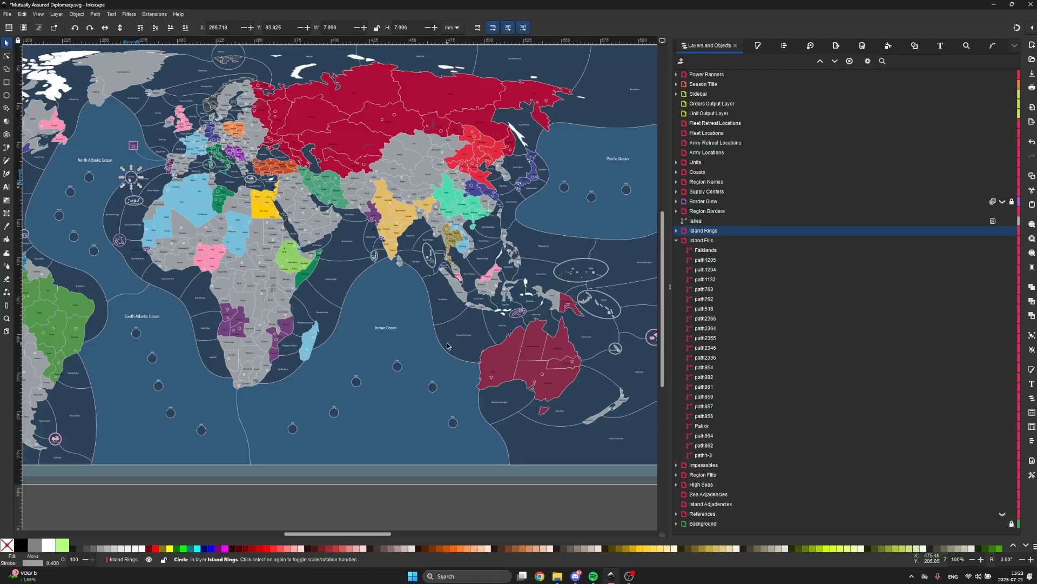
pyautogui.scroll(2, 421, 172)
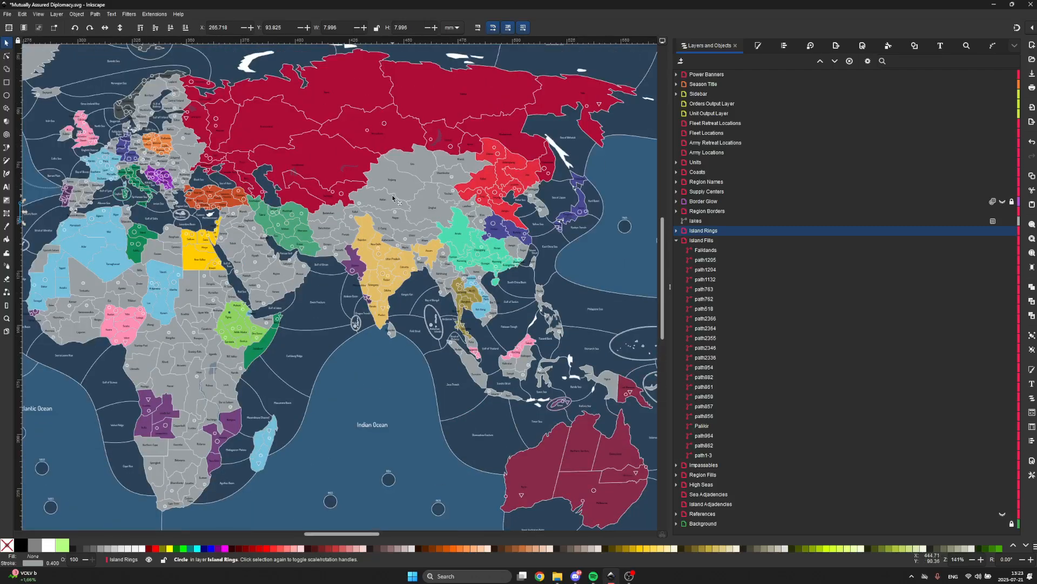
pyautogui.scroll(4, 393, 198)
pyautogui.click(368, 236)
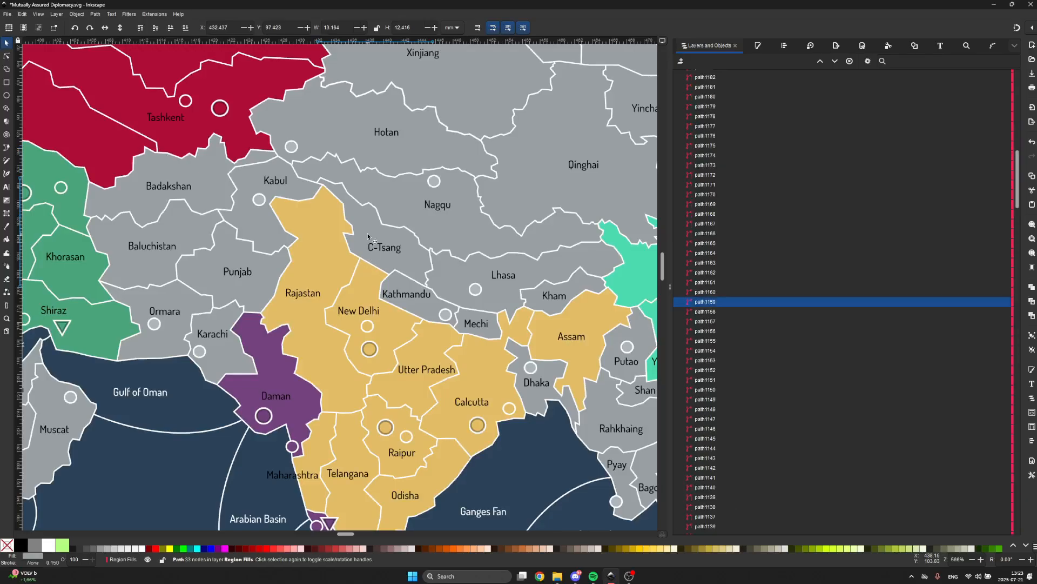
pyautogui.scroll(1, 389, 226)
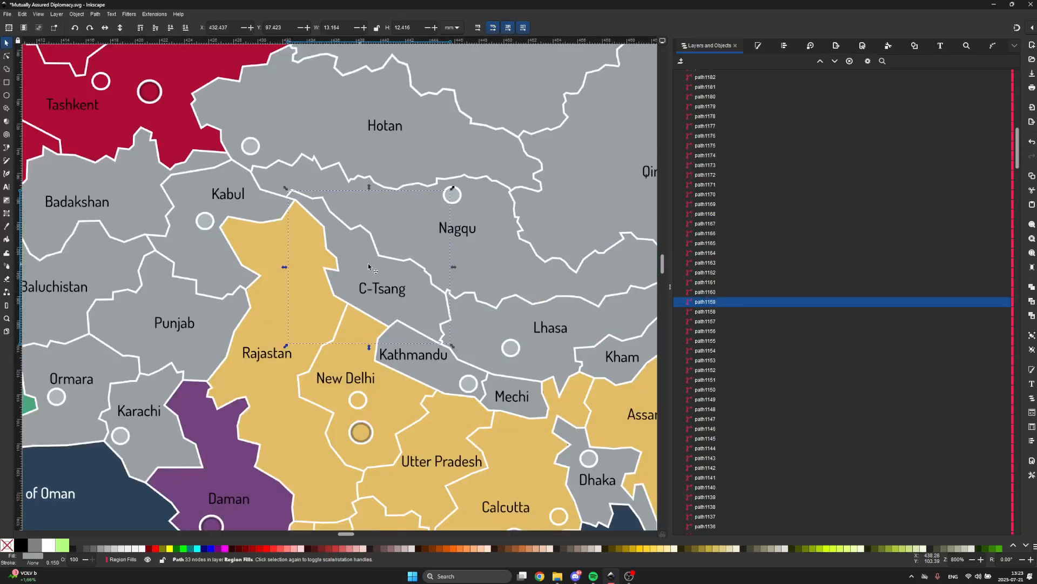
pyautogui.press('n')
pyautogui.scroll(1, 377, 274)
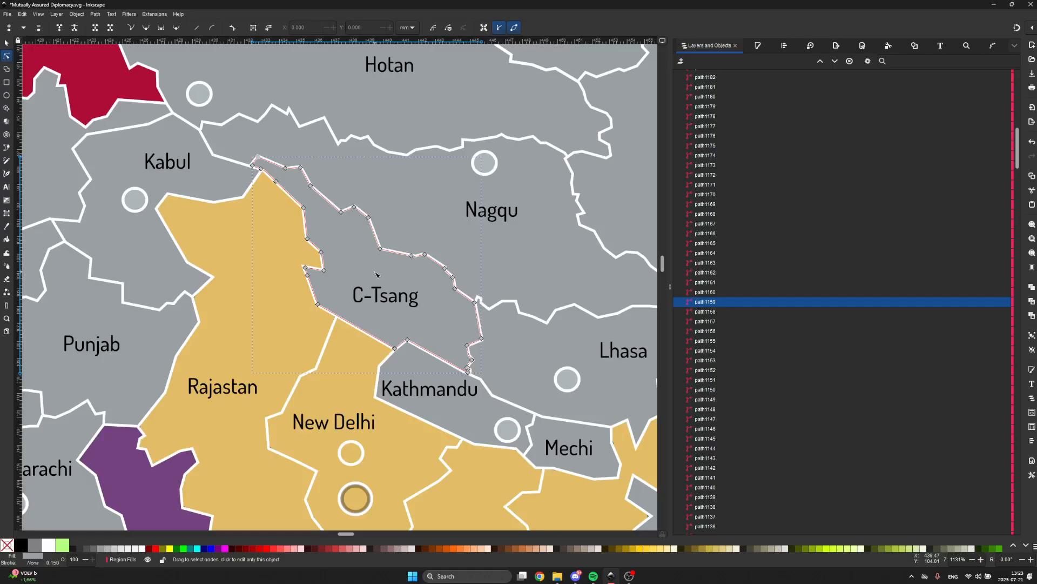
pyautogui.keyDown('shift'); pyautogui.click(421, 232); pyautogui.keyUp('shift')
pyautogui.scroll(1, 415, 279)
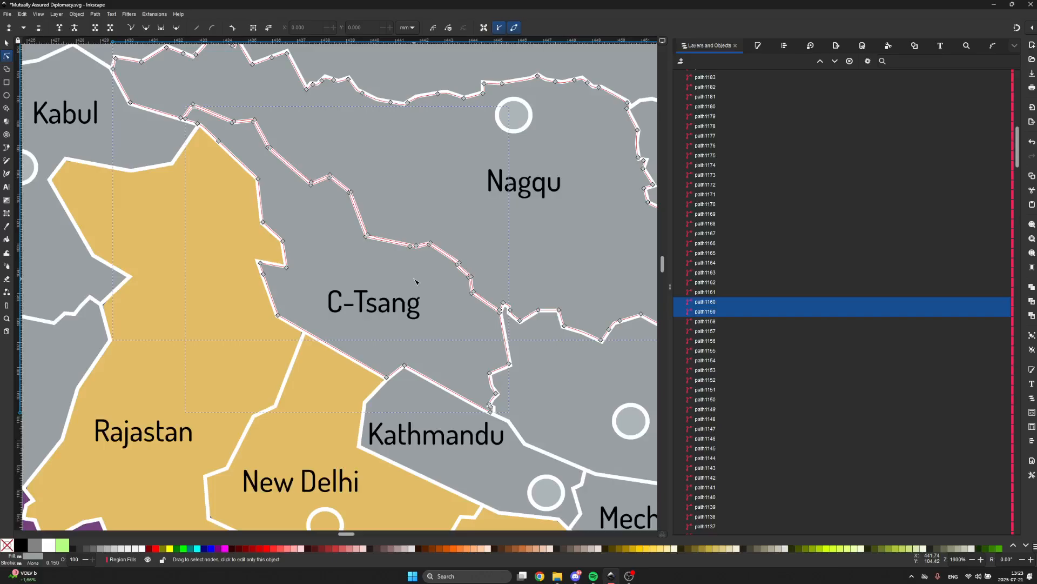
pyautogui.scroll(1, 416, 249)
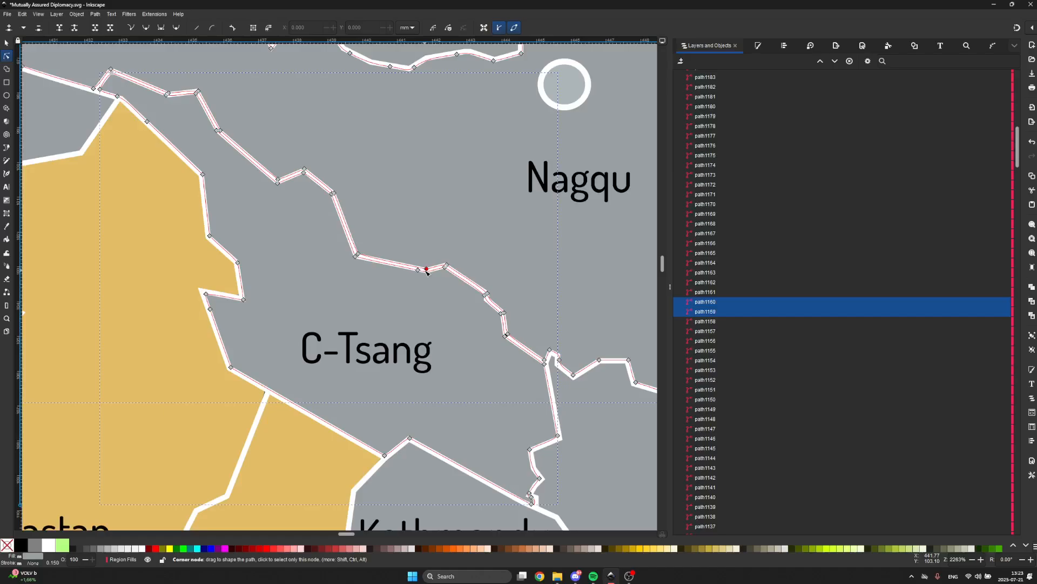
# - Deselect the two region fills, return to the Selector tool and show the wider map around India
pyautogui.press('Escape')
pyautogui.scroll(-8, 377, 333)
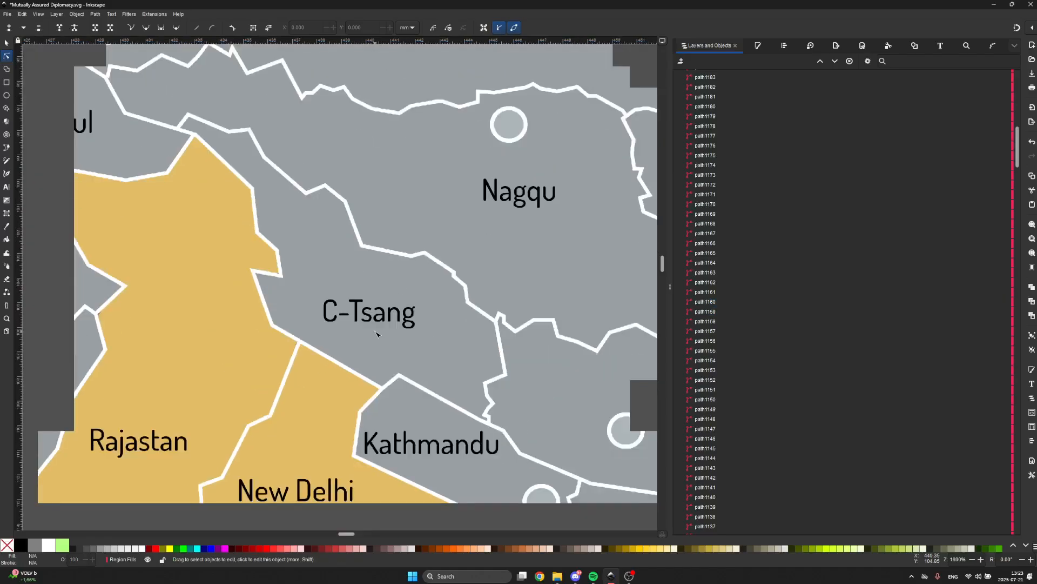
pyautogui.press('s')
pyautogui.scroll(1, 348, 392)
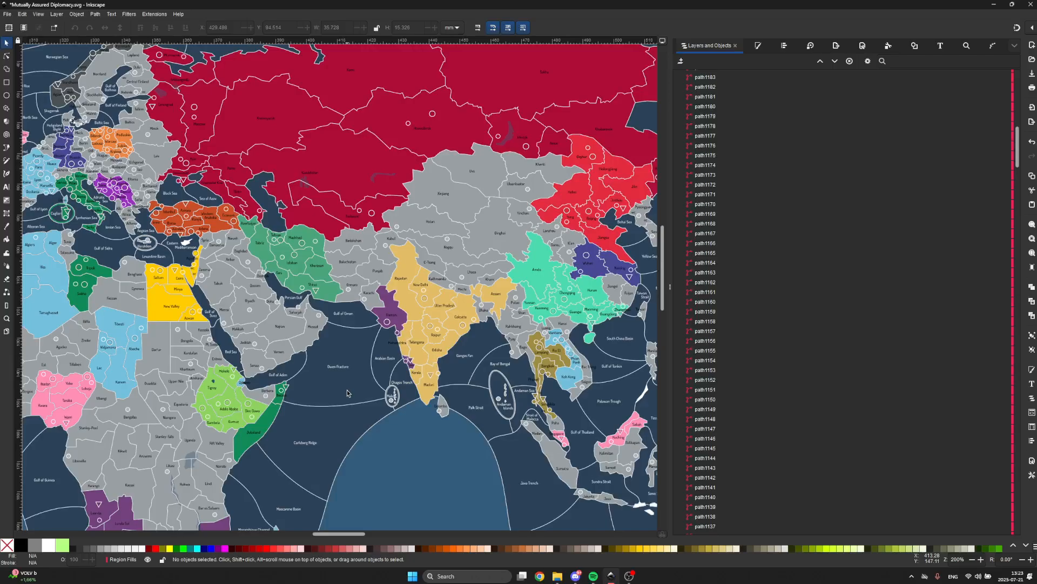
# - Hide the Background and Region Names layers
pyautogui.scroll(-20, 825, 317)
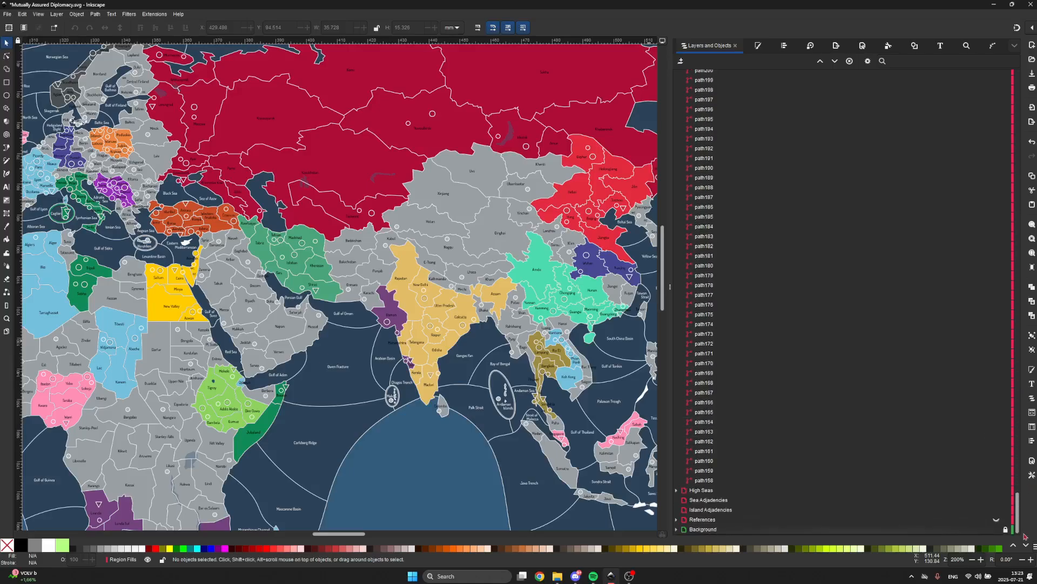
pyautogui.click(987, 529)
pyautogui.scroll(20, 879, 270)
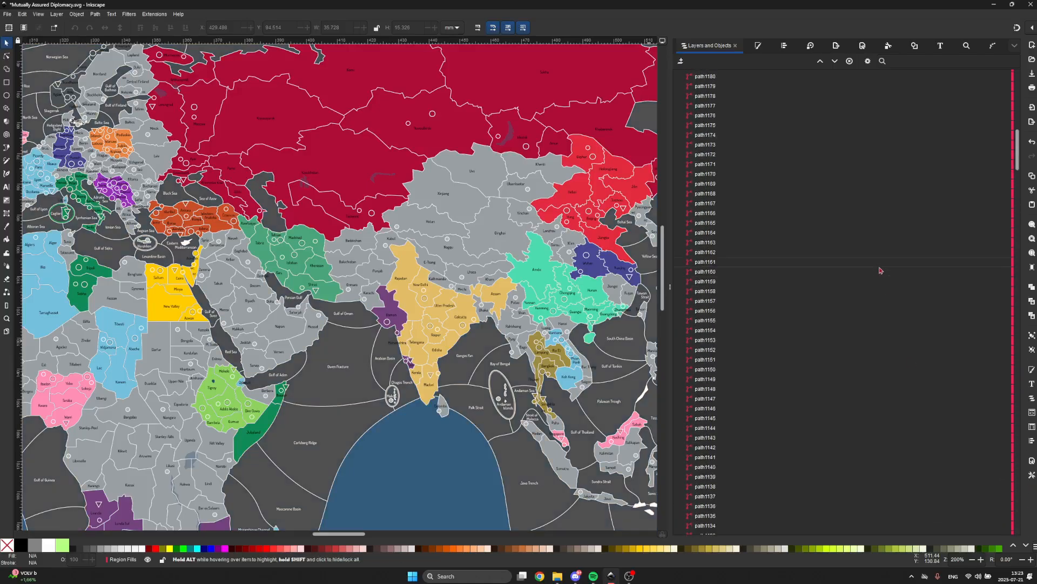
pyautogui.scroll(20, 879, 270)
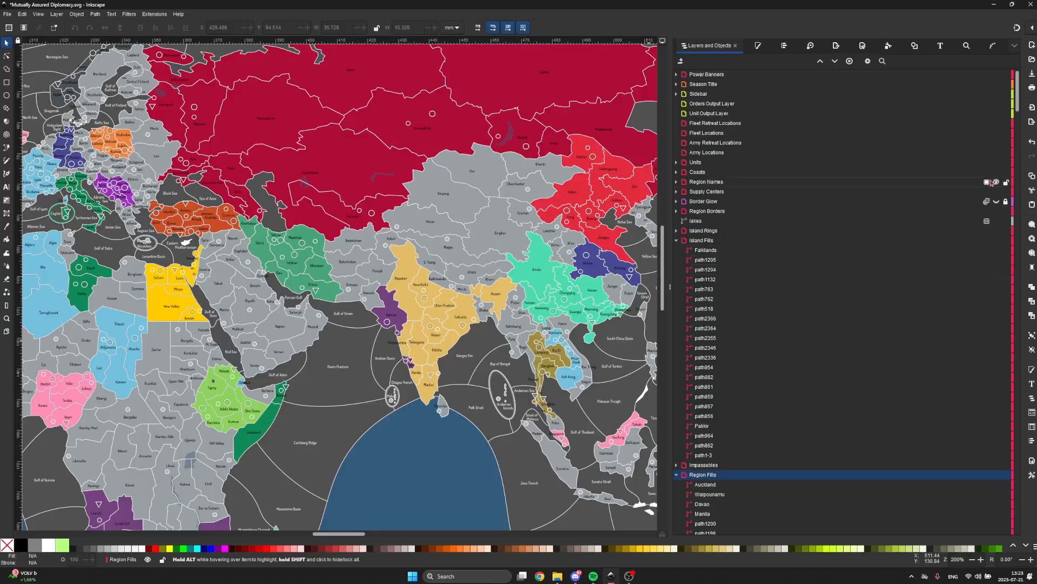
pyautogui.click(996, 182)
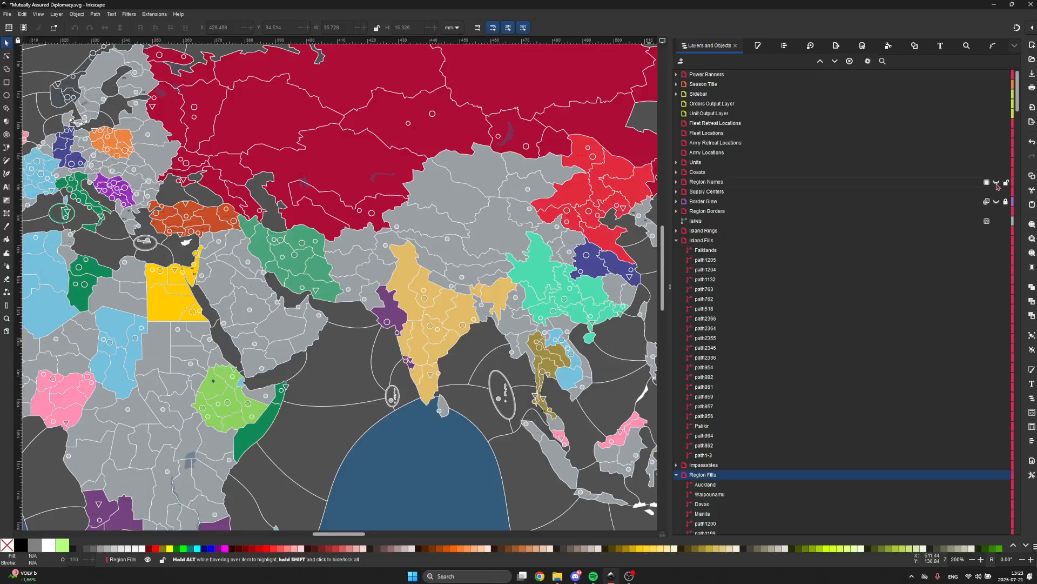
# - On the Sea Adjacencies layer, fill the sea between southeastern Australia and New Zealand using the Paint Bucket tool
pyautogui.scroll(-6, 498, 420)
pyautogui.hscroll(8, 498, 420)
pyautogui.hscroll(10, 475, 416)
pyautogui.scroll(-6, 460, 413)
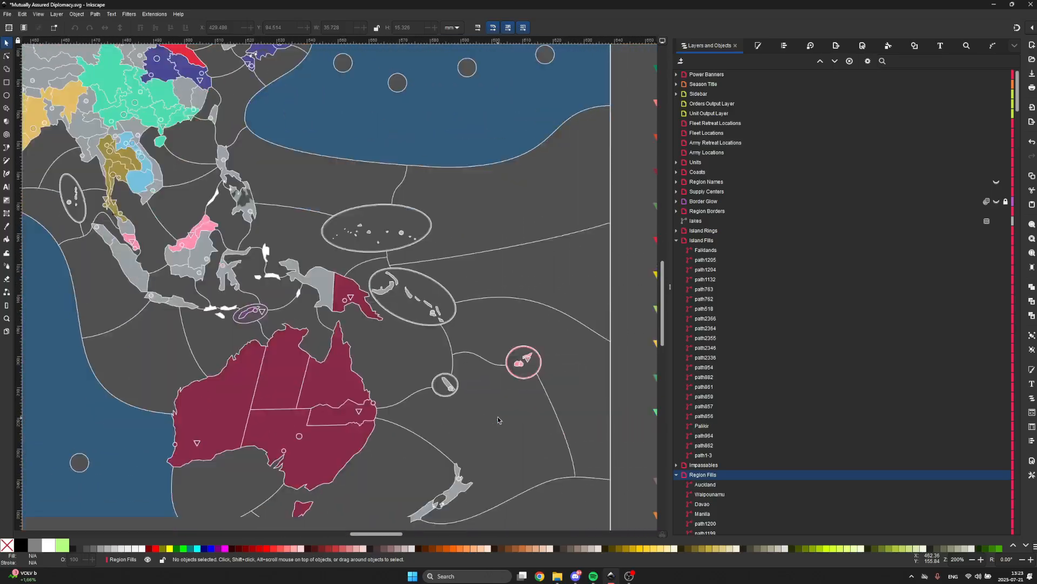
pyautogui.press('u')
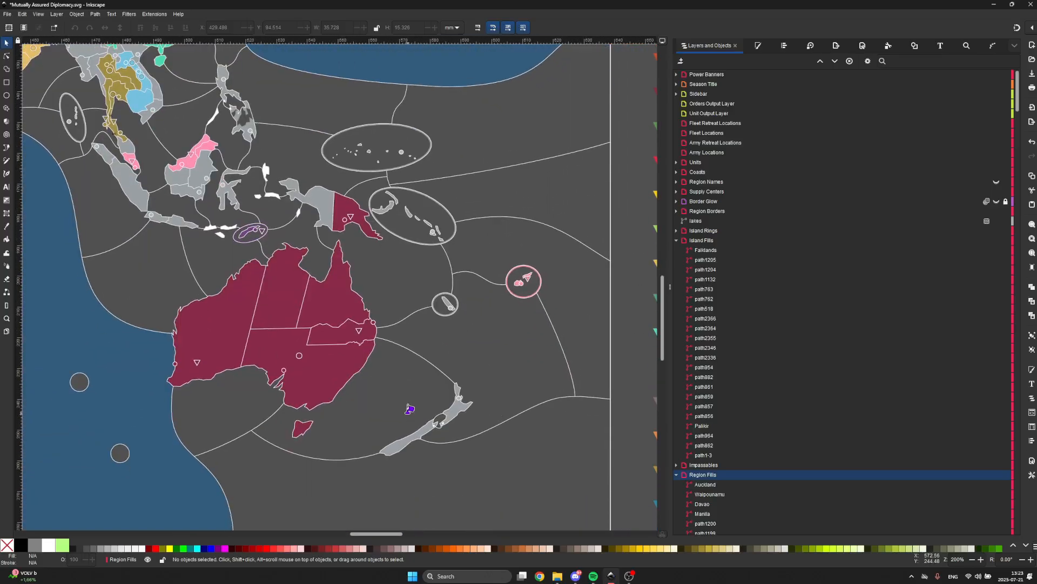
pyautogui.scroll(-20, 718, 433)
pyautogui.scroll(-20, 719, 431)
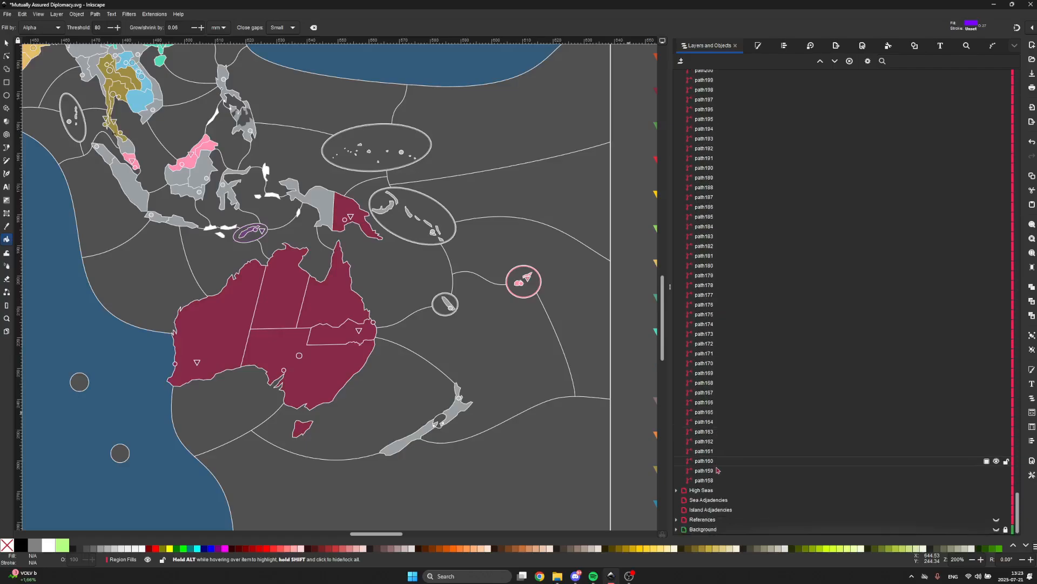
pyautogui.click(719, 500)
pyautogui.scroll(4, 417, 422)
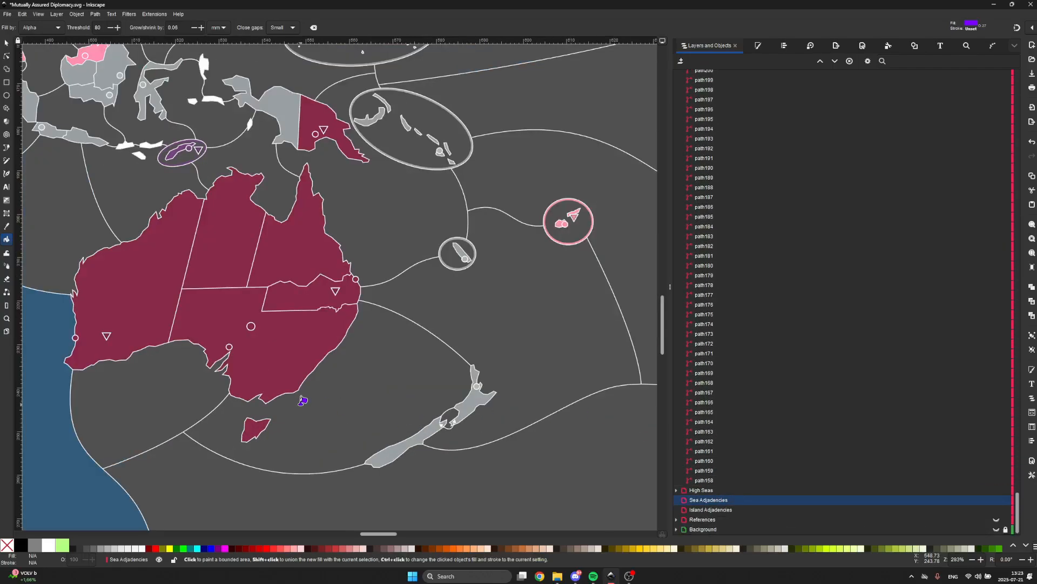
pyautogui.scroll(-1, 285, 377)
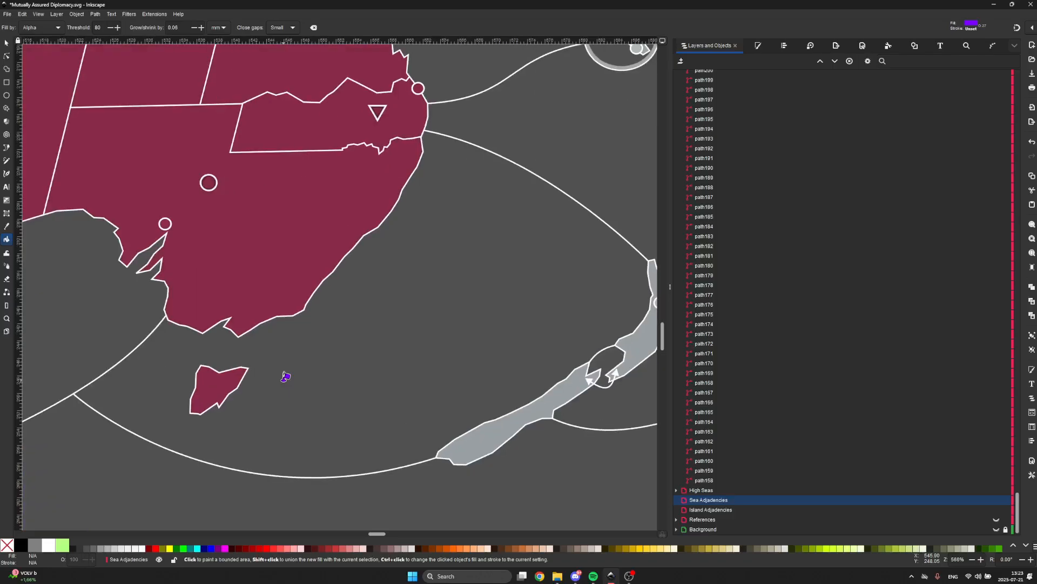
pyautogui.scroll(-1, 285, 377)
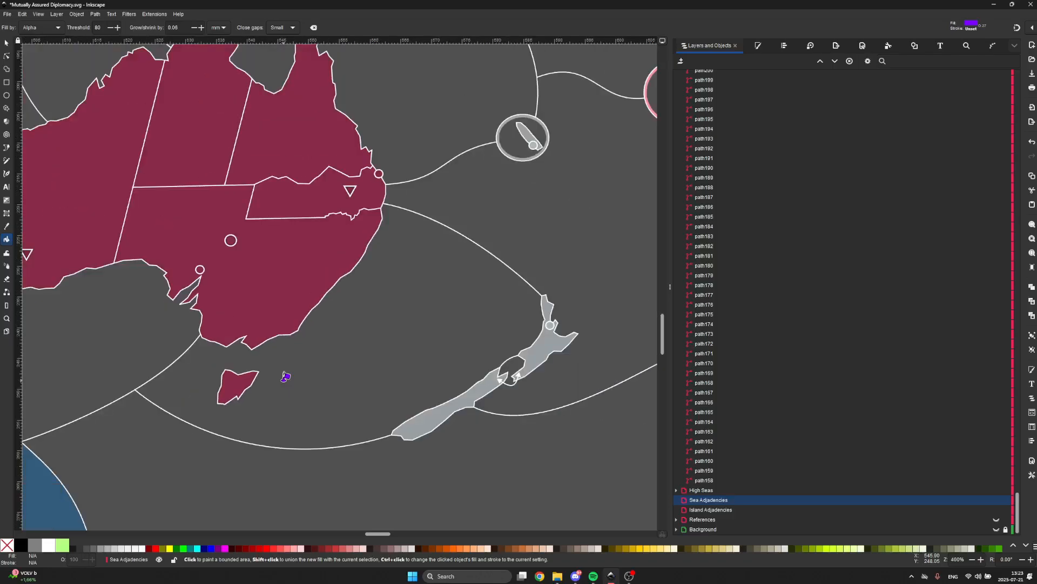
pyautogui.click(321, 380)
# - Fill the sea along Australia's southern coast and the sea region north-east of New Zealand
pyautogui.hscroll(-5, 323, 377)
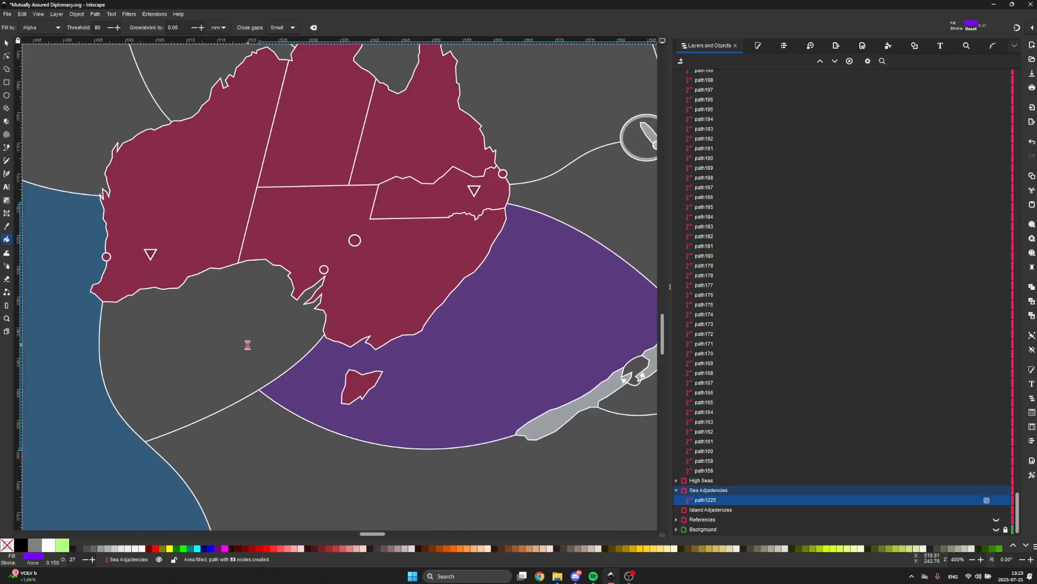
pyautogui.click(248, 345)
pyautogui.hscroll(16, 247, 345)
pyautogui.scroll(2, 247, 344)
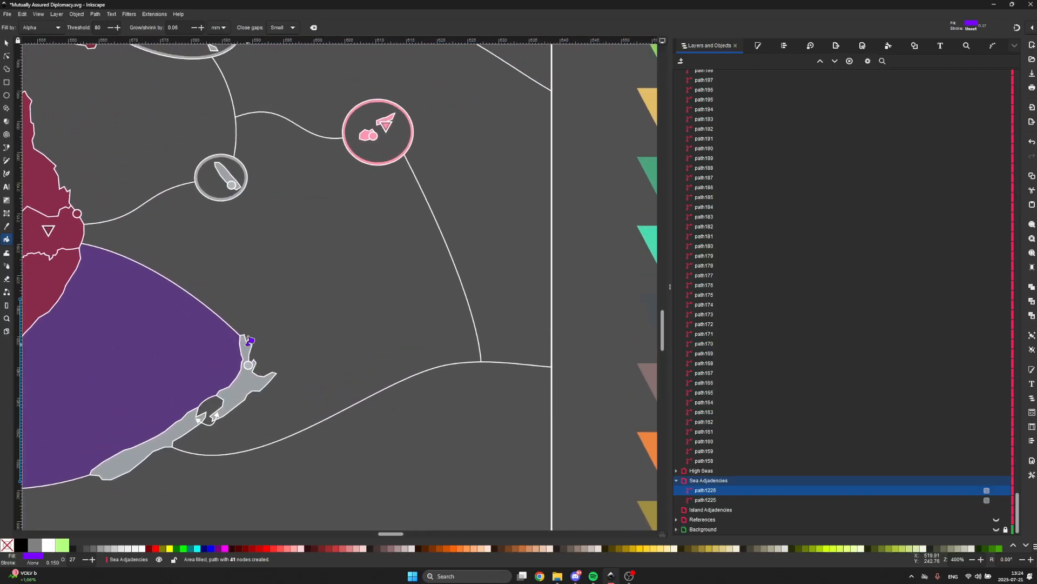
pyautogui.click(311, 312)
# - Fill the small strait between New Zealand's two islands, uniting it with the fill north-east of New Zealand
pyautogui.hscroll(-5, 312, 306)
pyautogui.scroll(5, 312, 306)
pyautogui.scroll(-5, 313, 303)
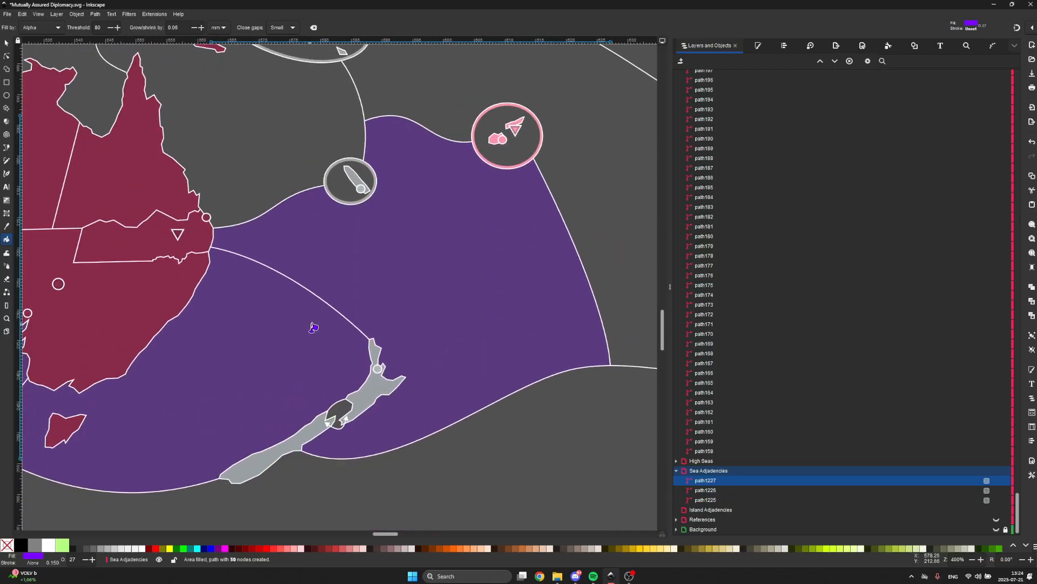
pyautogui.scroll(2, 357, 419)
pyautogui.keyDown('shift'); pyautogui.click(340, 411); pyautogui.keyUp('shift')
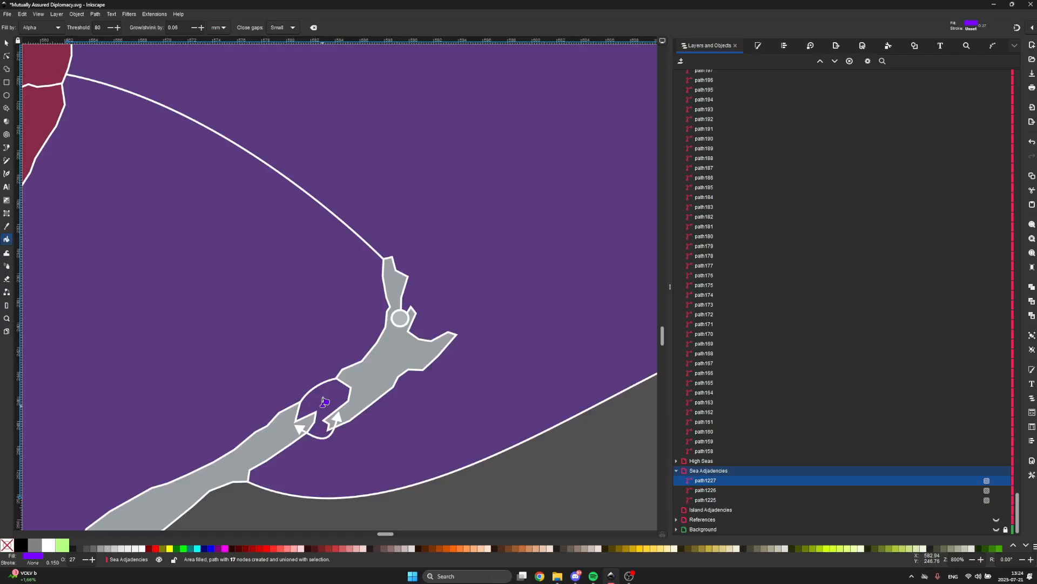
# - Fill the sea region between northeastern Australia, New Guinea and the neighbouring island rings
pyautogui.scroll(-3, 323, 401)
pyautogui.scroll(2, 307, 334)
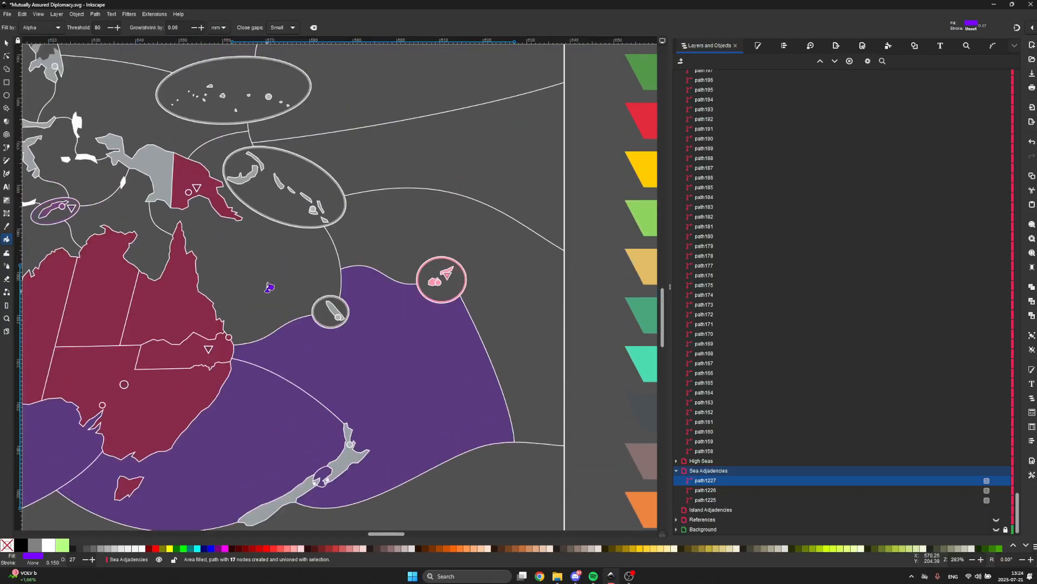
pyautogui.scroll(1, 269, 287)
pyautogui.click(230, 237)
pyautogui.hscroll(3, 230, 236)
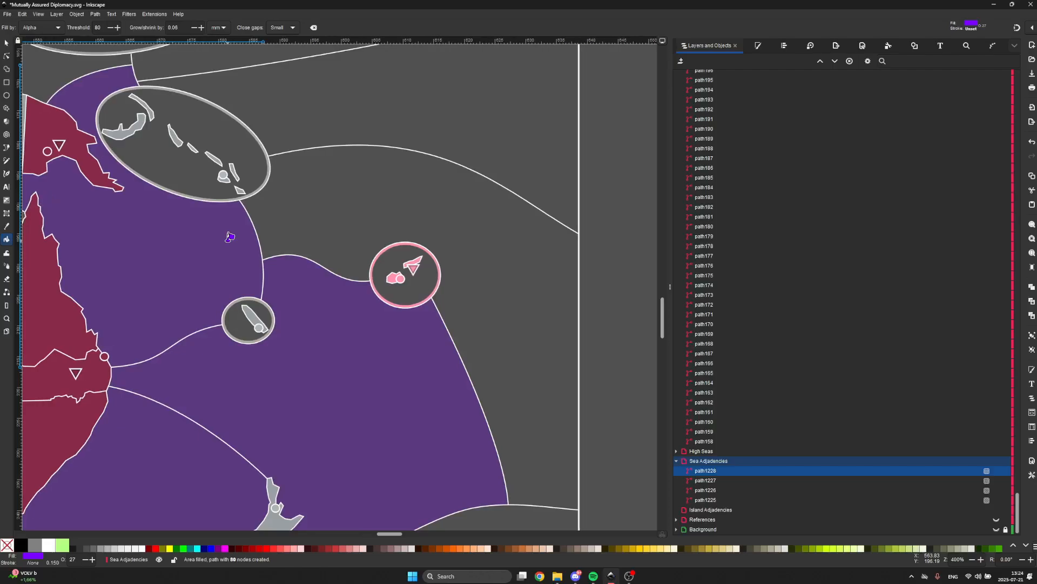
pyautogui.scroll(-2, 230, 237)
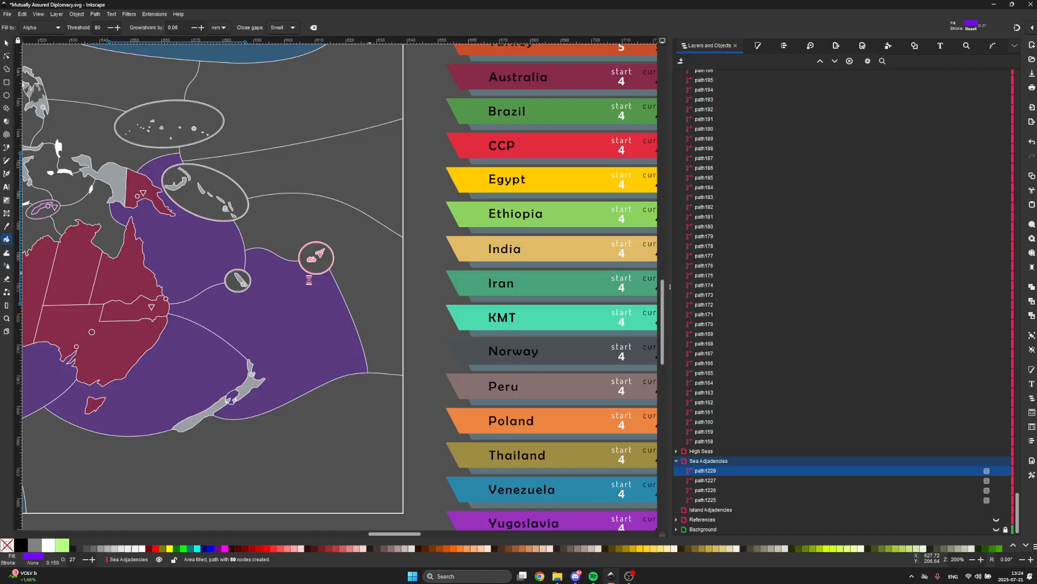
pyautogui.scroll(1, 310, 280)
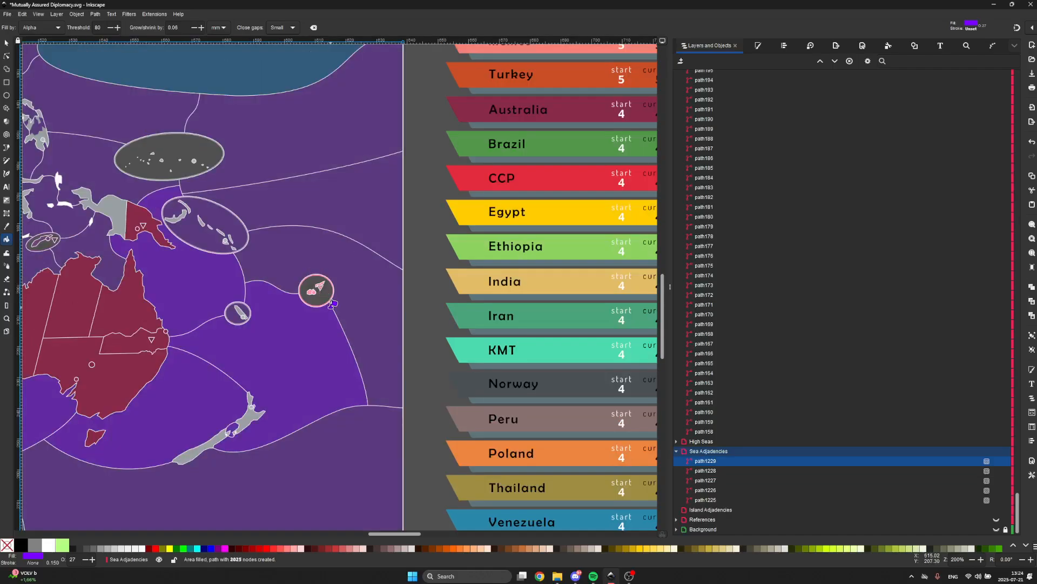
pyautogui.hotkey('ctrl', 'z')
pyautogui.scroll(2, 311, 225)
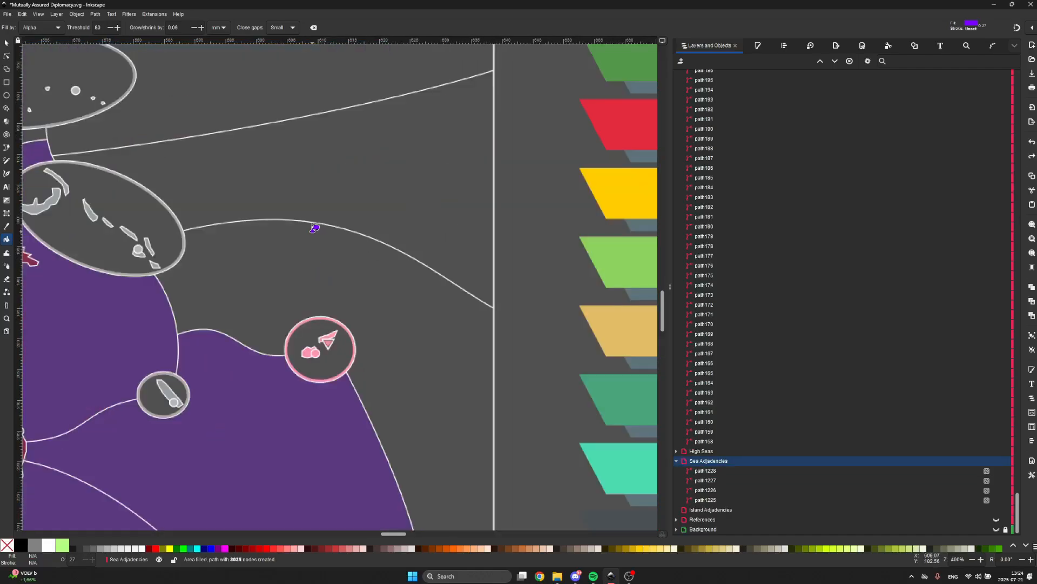
pyautogui.click(324, 182)
pyautogui.scroll(4, 324, 182)
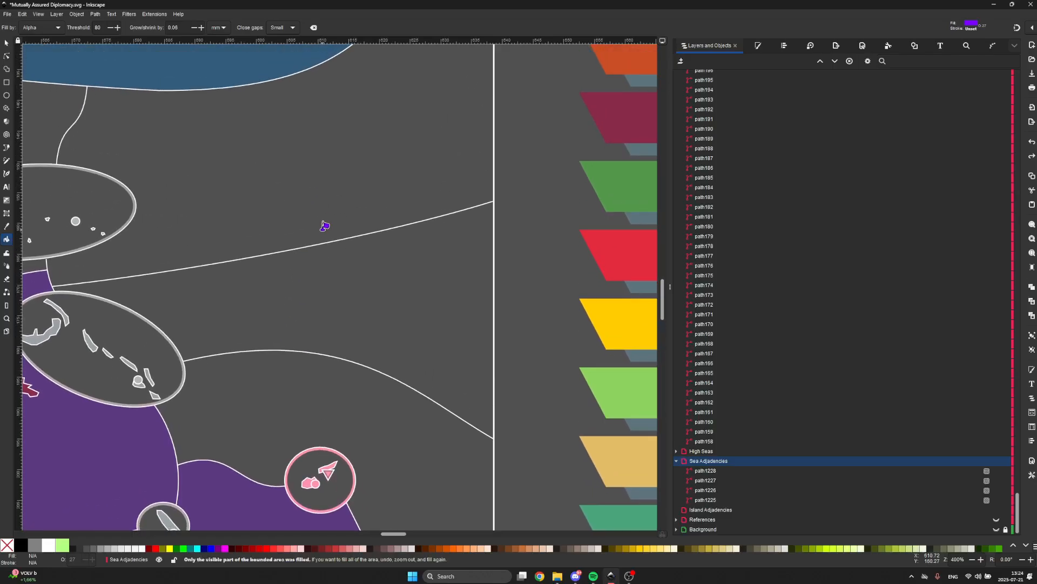
# - Fill the sea region running from the large island ring east of New Guinea to the map's eastern edge
pyautogui.scroll(1, 324, 226)
pyautogui.hscroll(-1, 324, 226)
pyautogui.scroll(-1, 324, 226)
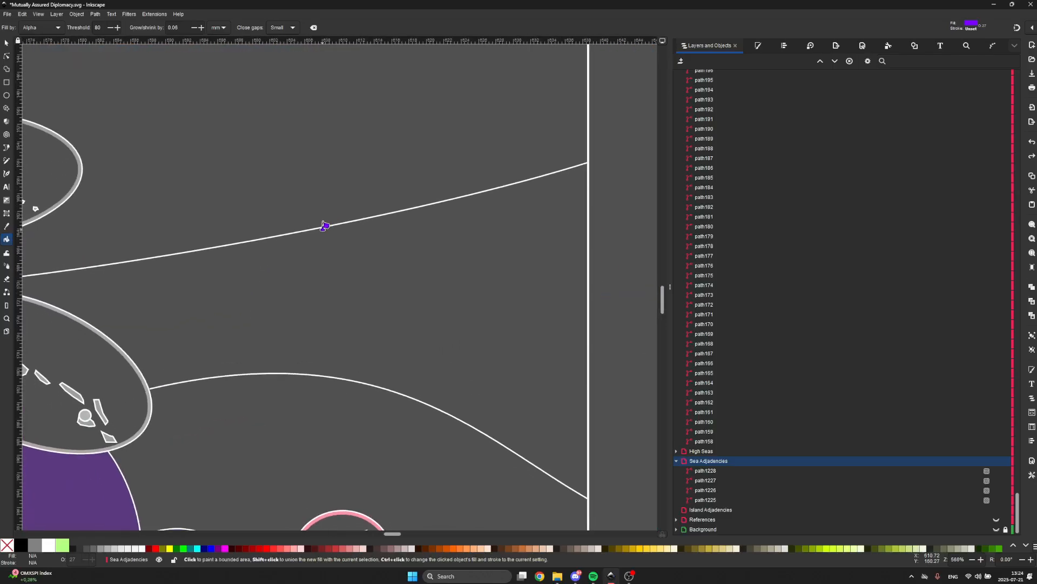
pyautogui.click(336, 271)
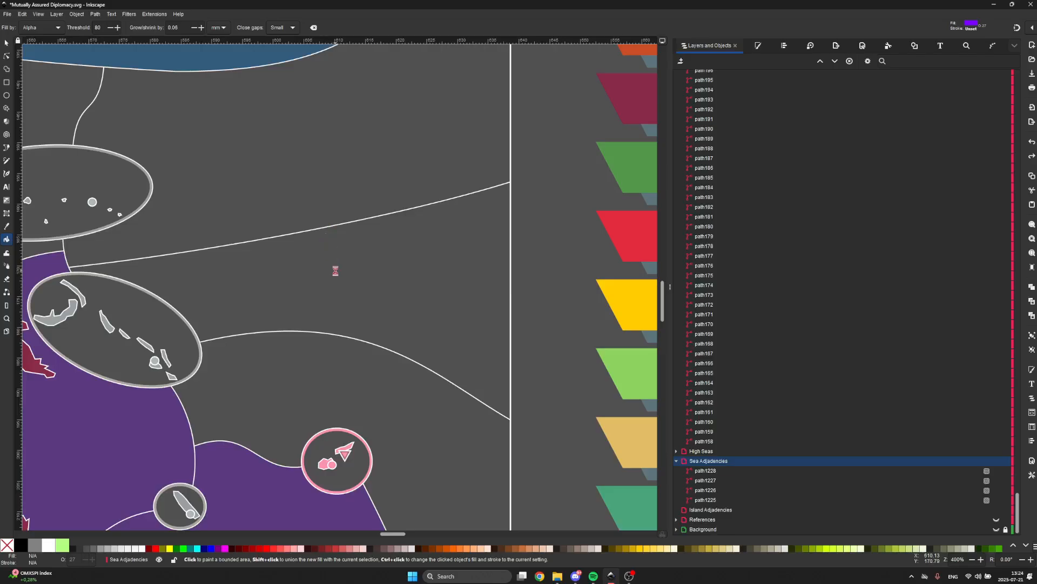
pyautogui.scroll(-5, 337, 266)
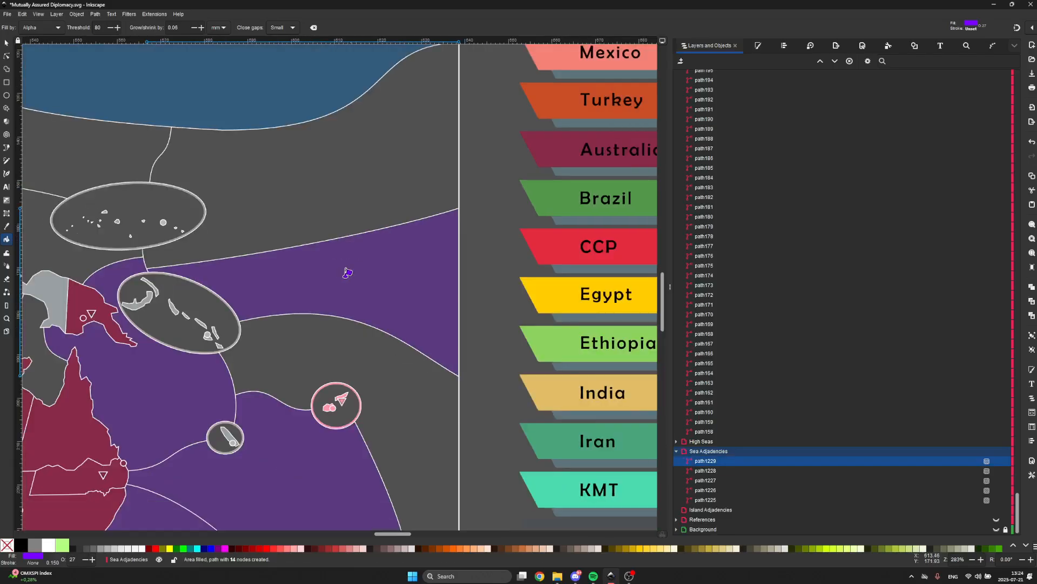
# - With the Selector tool active, examine how the eastern-edge sea fill relates to the opposite western edge of the world map
pyautogui.scroll(-1, 341, 274)
pyautogui.hscroll(-6, 341, 274)
pyautogui.scroll(-2, 342, 274)
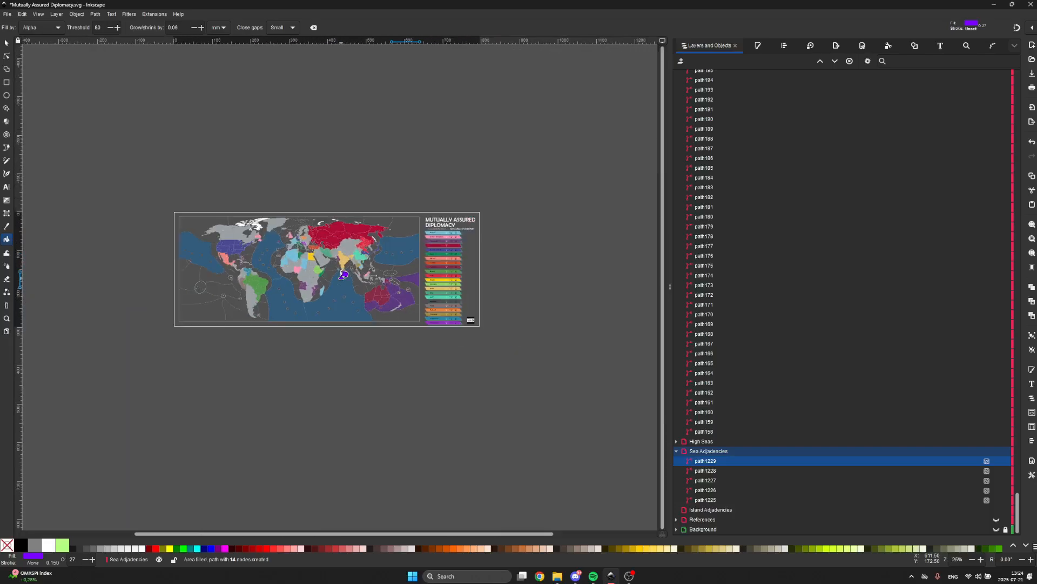
pyautogui.hscroll(-3, 341, 275)
pyautogui.scroll(2, 342, 276)
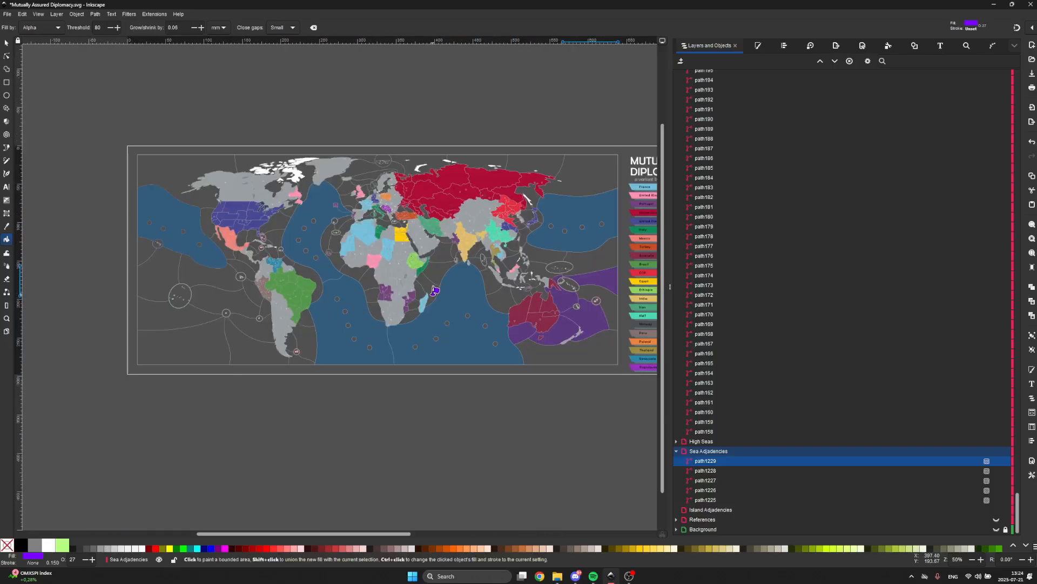
pyautogui.press('s')
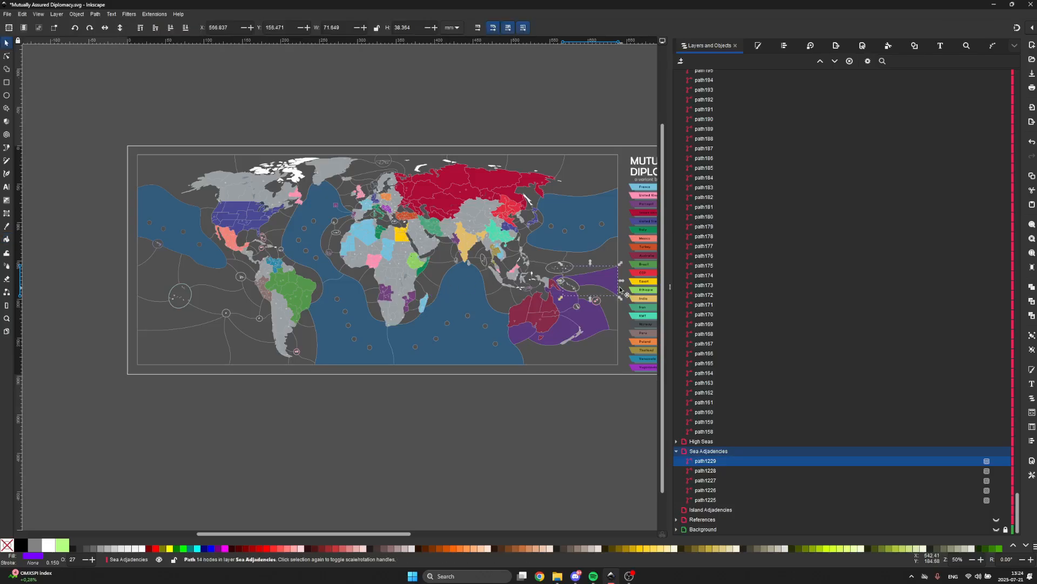
pyautogui.scroll(3, 616, 281)
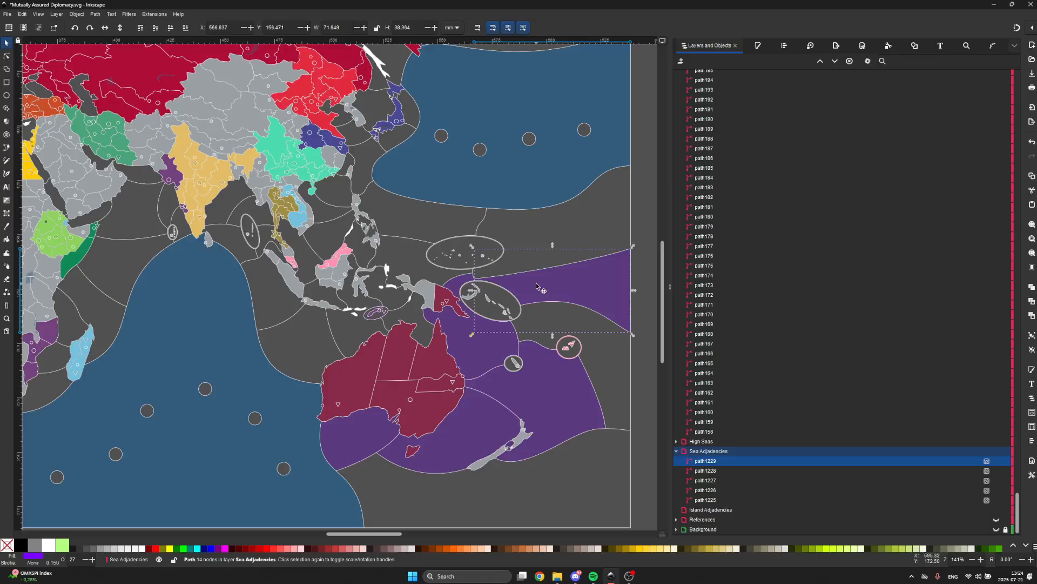
pyautogui.scroll(-5, 536, 283)
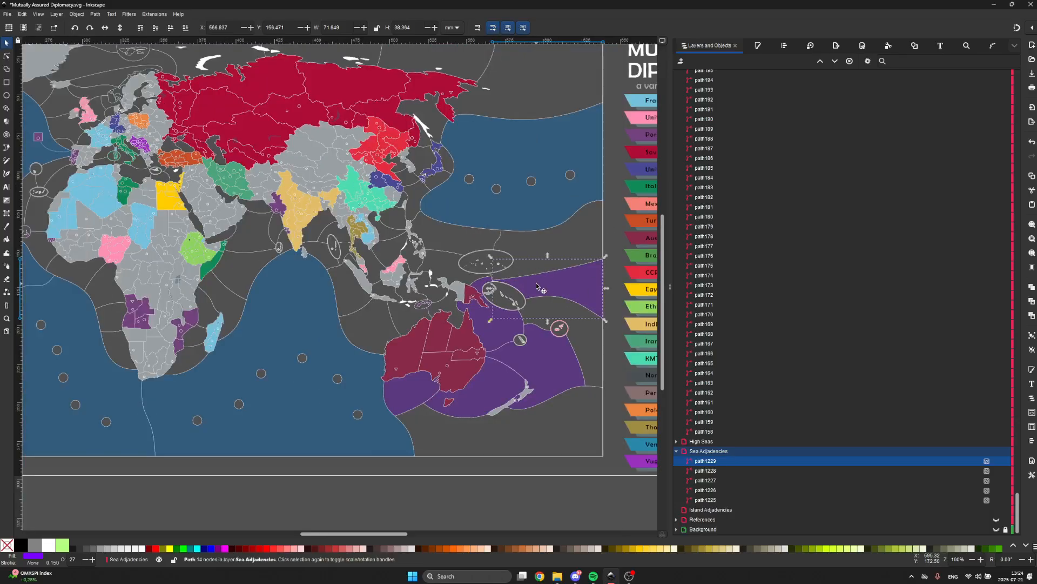
pyautogui.scroll(2, 537, 285)
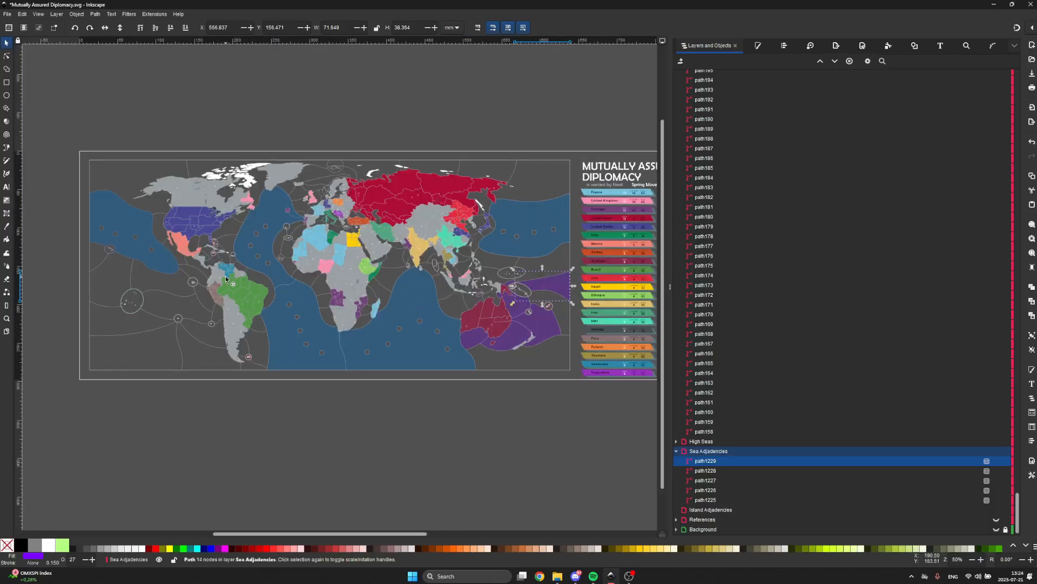
# - Fill the matching Pacific region at the map's western edge with the Paint Bucket, uniting it with the selected eastern-edge fill
pyautogui.press('u')
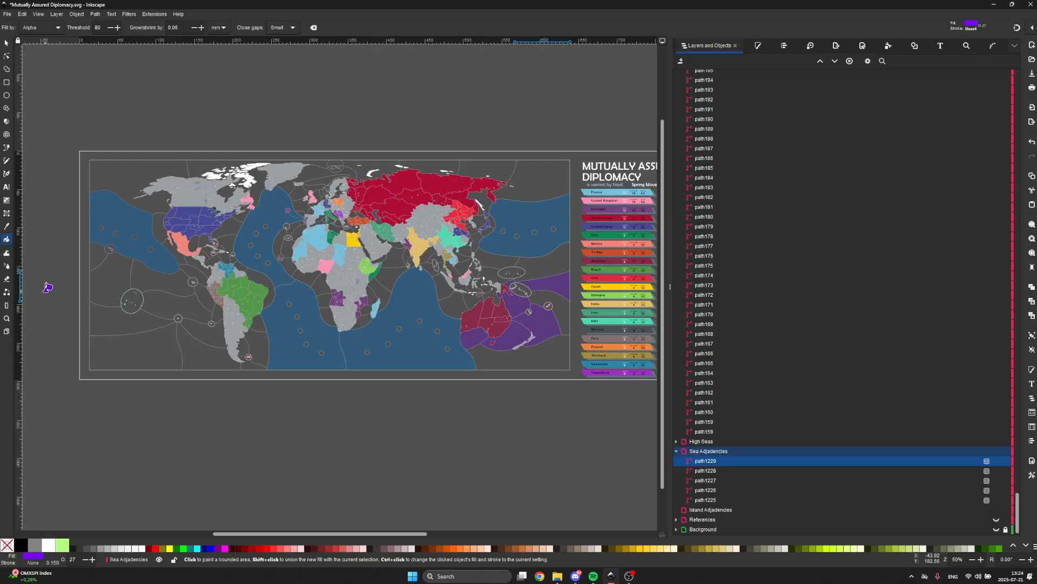
pyautogui.scroll(2, 47, 287)
pyautogui.scroll(2, 77, 287)
pyautogui.scroll(2, 167, 230)
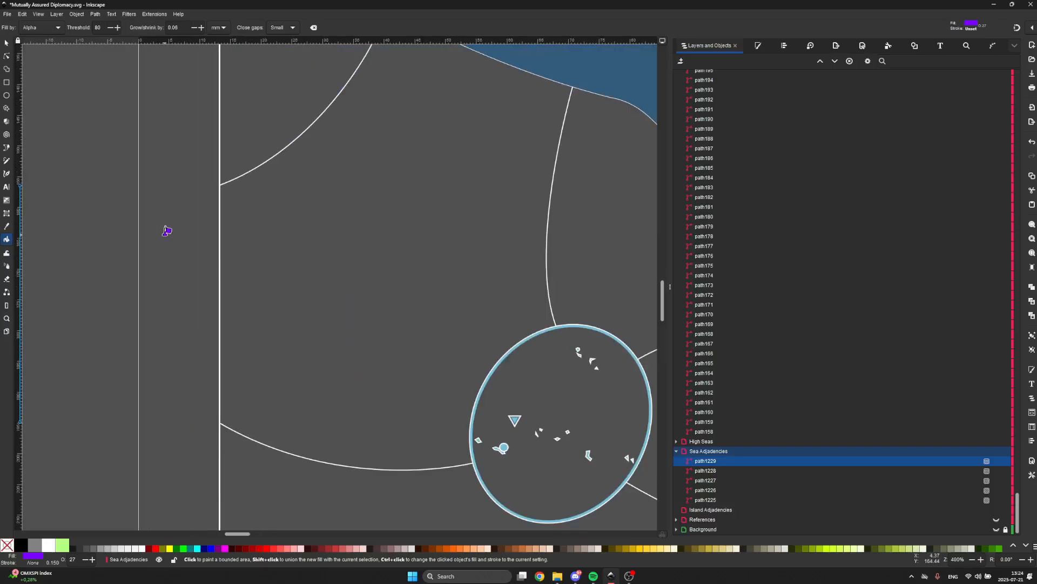
pyautogui.scroll(2, 230, 202)
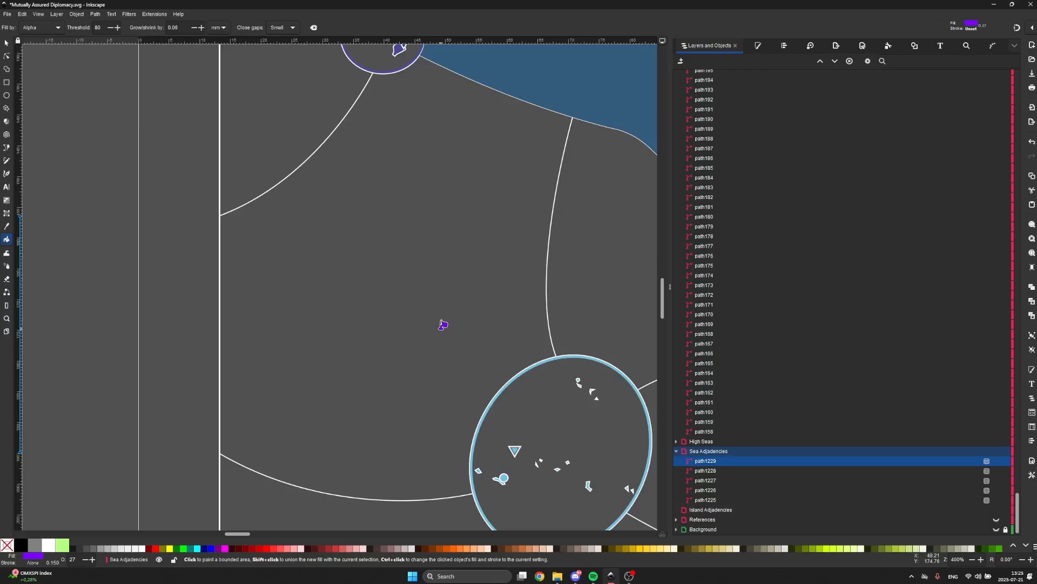
pyautogui.click(441, 323)
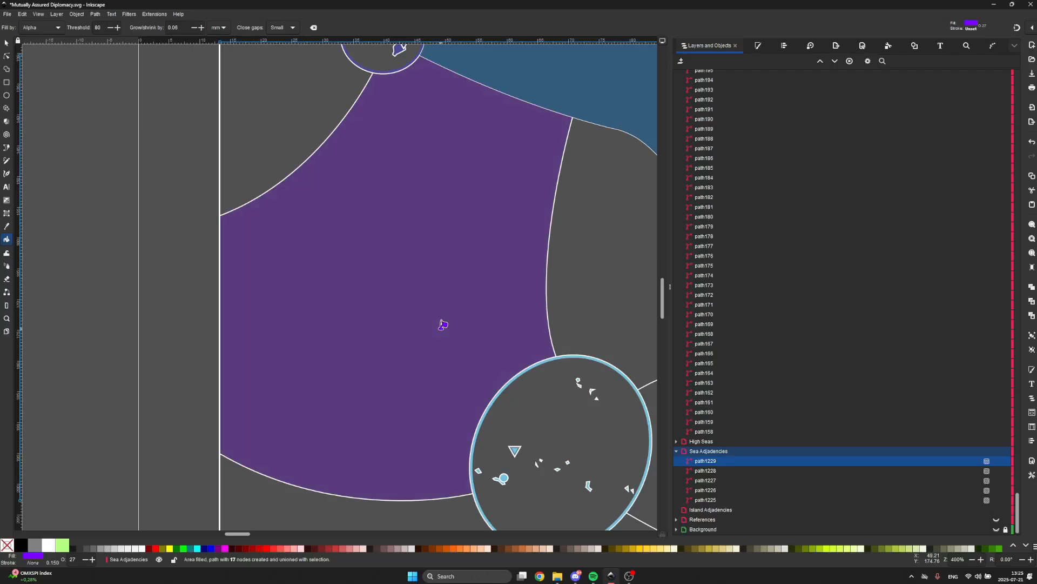
# - Show the nodes of the united fill across both map edges to examine its two parts, and deselect it
pyautogui.scroll(-6, 441, 326)
pyautogui.scroll(-2, 441, 328)
pyautogui.hscroll(6, 441, 329)
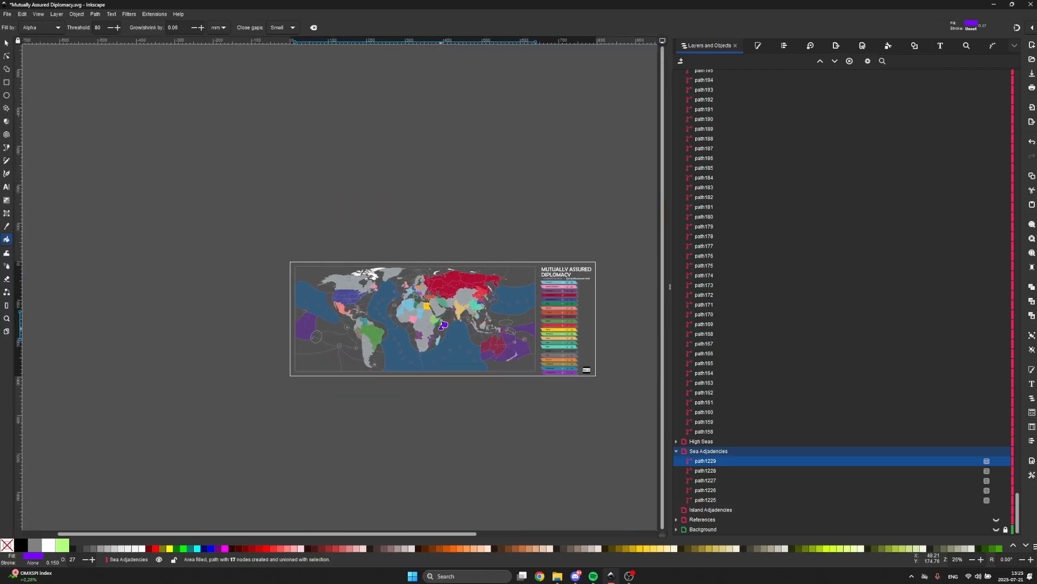
pyautogui.scroll(2, 441, 329)
pyautogui.press('n')
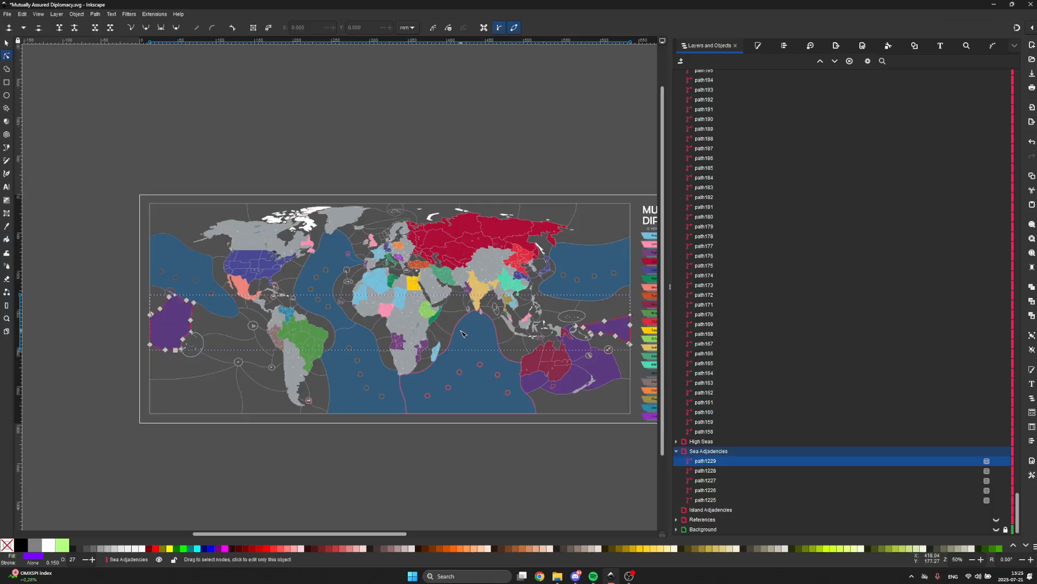
pyautogui.press('Escape')
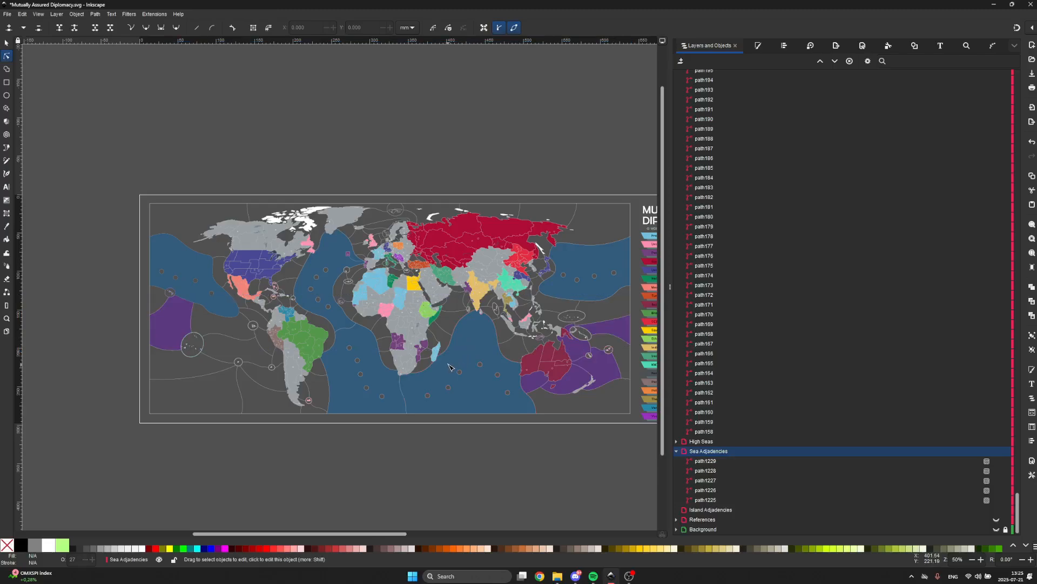
# - Make the Region Names layer visible again and return to the Selector tool with the seas around Australia in view
pyautogui.scroll(15, 765, 228)
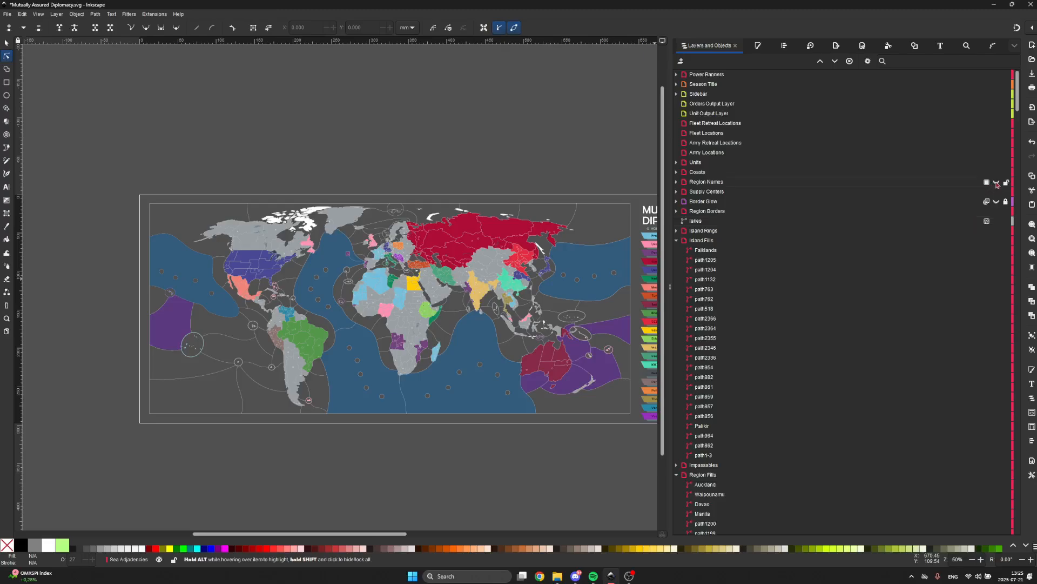
pyautogui.click(997, 182)
pyautogui.scroll(2, 605, 401)
pyautogui.hscroll(3, 599, 375)
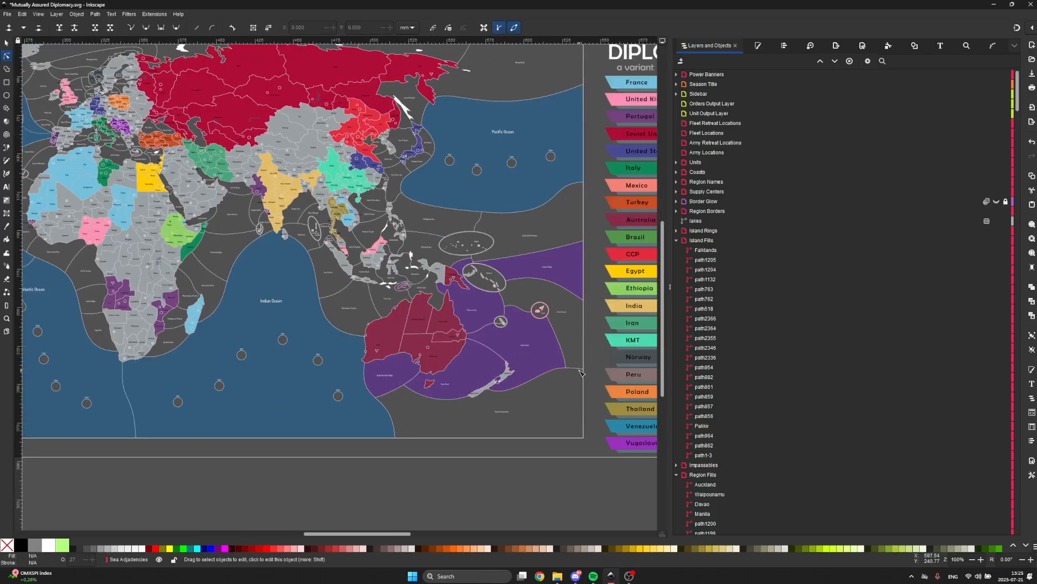
pyautogui.press('s')
pyautogui.scroll(1, 569, 268)
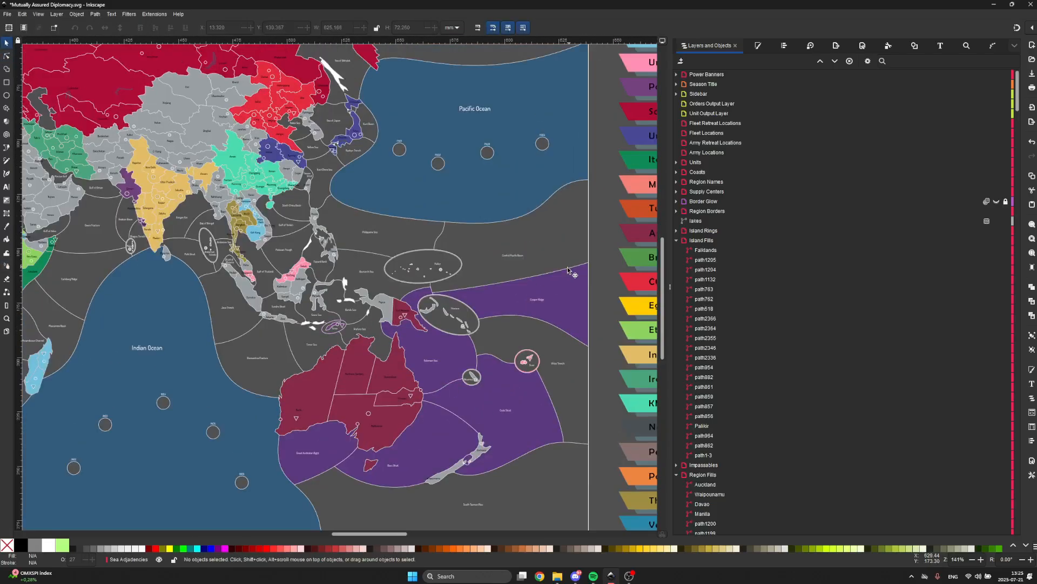
# - Rename the easternmost purple sea fill in the Sea Adjacencies layer as "Cooper Ridge", matching its map label
pyautogui.click(567, 293)
pyautogui.scroll(3, 566, 308)
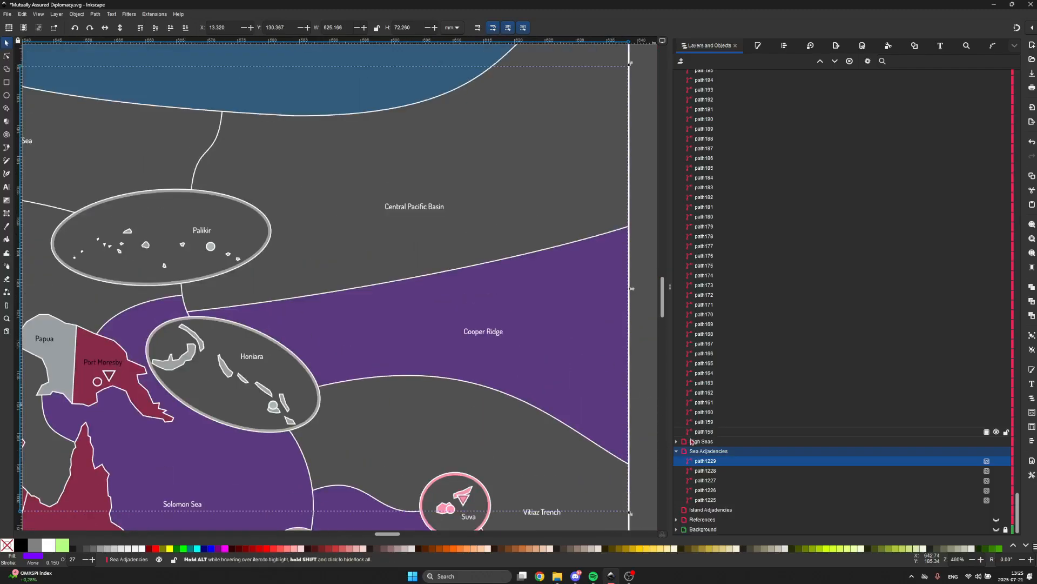
pyautogui.doubleClick(705, 460)
pyautogui.write('Cooper Ridge')
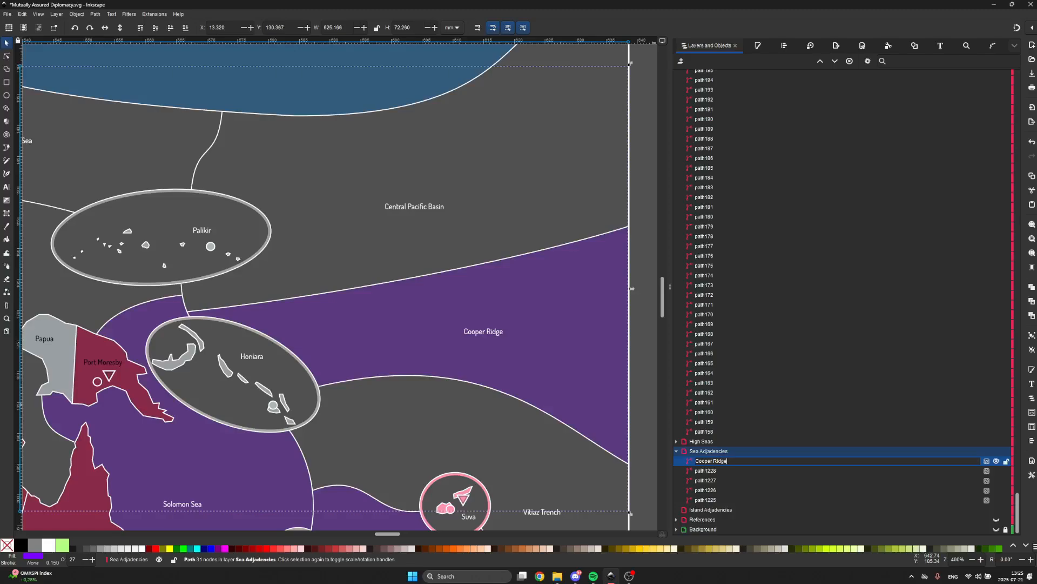
pyautogui.press('Return')
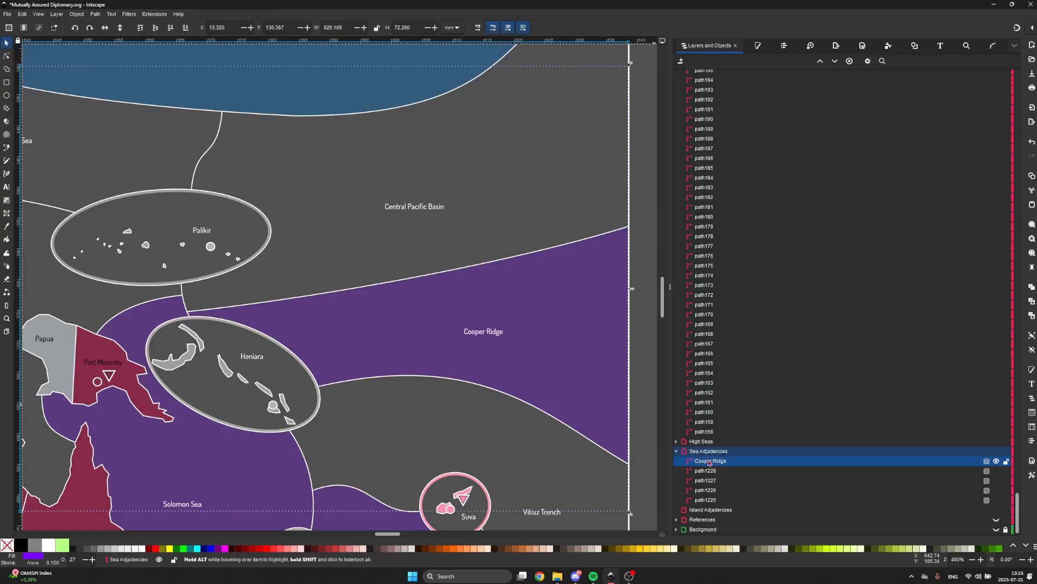
# - Save the document and rename the fill listed under Cooper Ridge in Sea Adjacencies as "Solomon Sea"
pyautogui.click(539, 485)
pyautogui.hotkey('ctrl', 's')
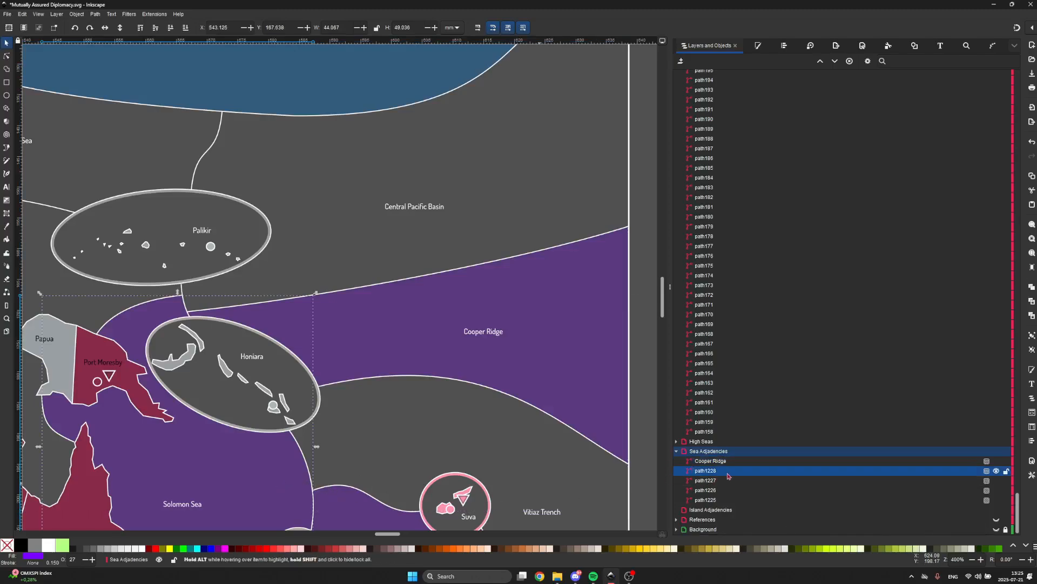
pyautogui.doubleClick(728, 471)
pyautogui.write('olomon Sea')
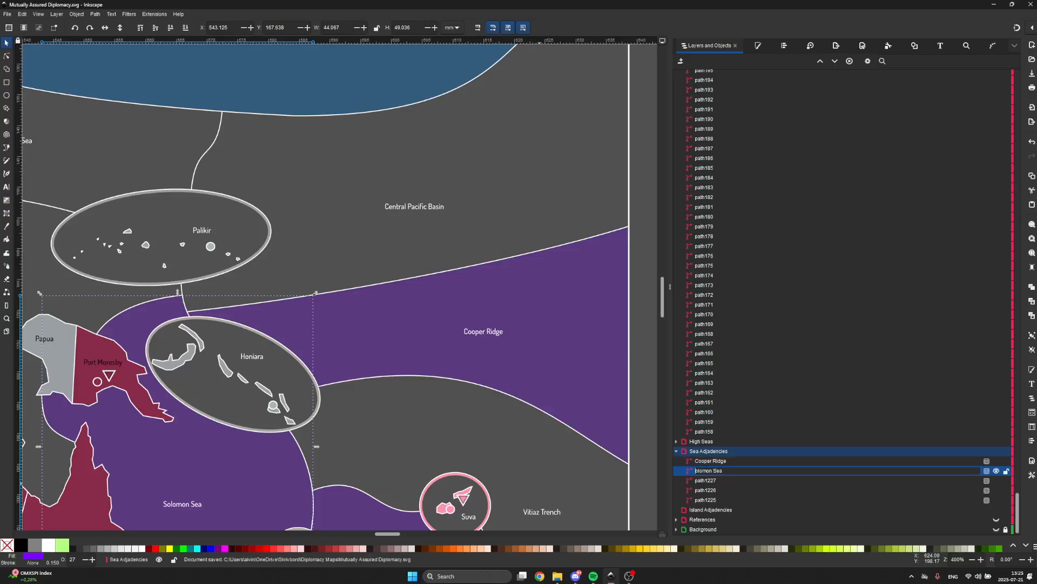
pyautogui.write('S')
pyautogui.press('Return')
# - Rename the fill covering the Cook Strait region in Sea Adjacencies as "Sook Strait"
pyautogui.click(732, 480)
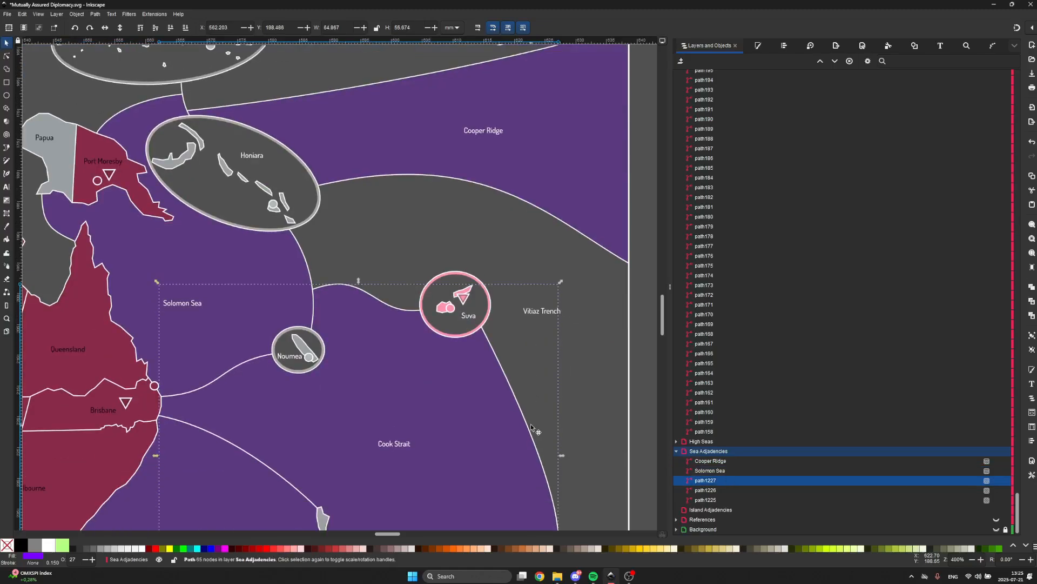
pyautogui.doubleClick(733, 484)
pyautogui.write('S')
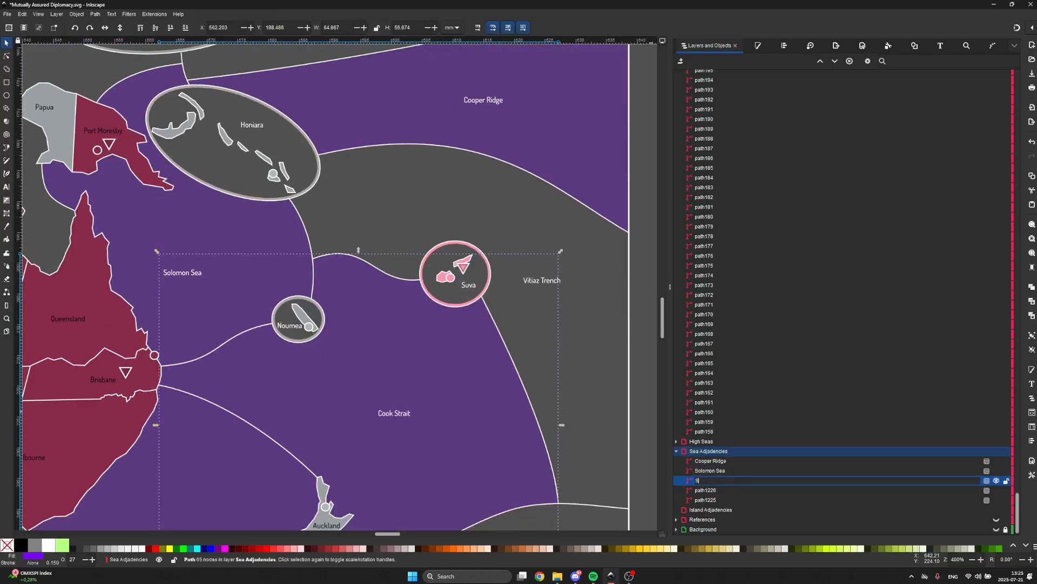
pyautogui.write('ook Strait')
pyautogui.press('Return')
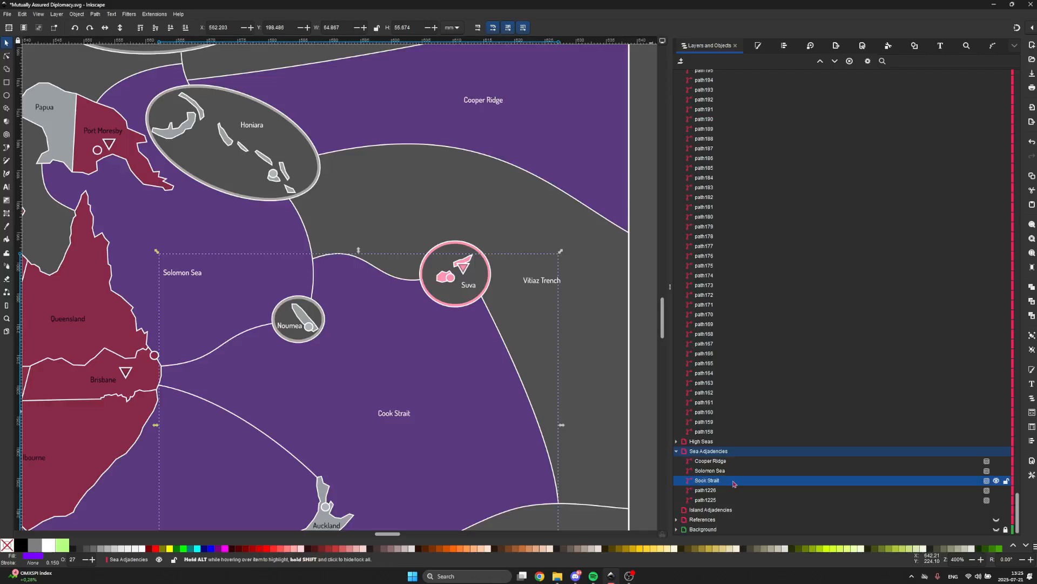
# - Collapse the Island Fills, Region Fills and Sea Adjacencies layers, and hide the Units and Island Rings layers
pyautogui.scroll(-5, 636, 304)
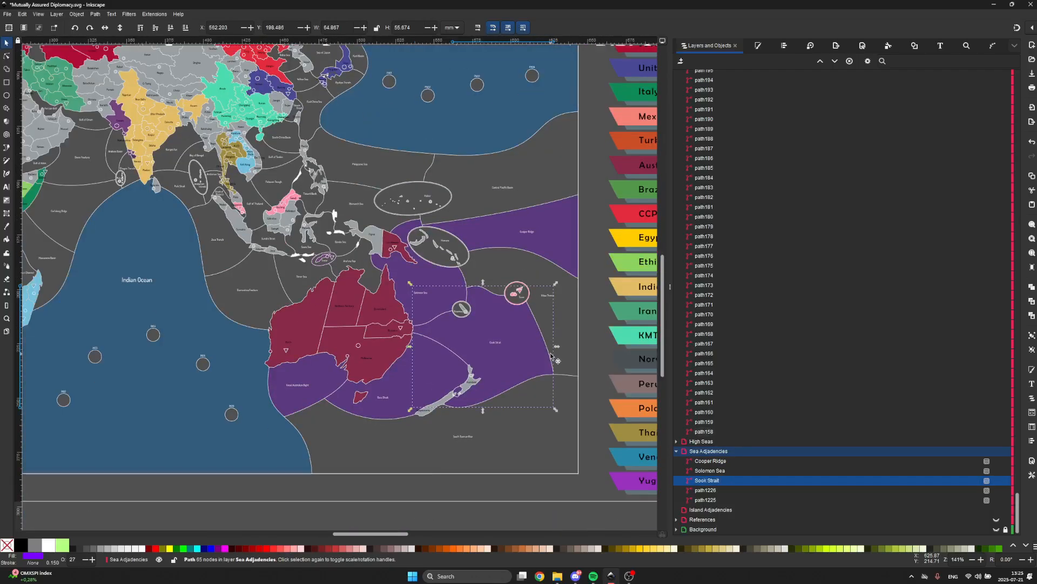
pyautogui.scroll(20, 756, 229)
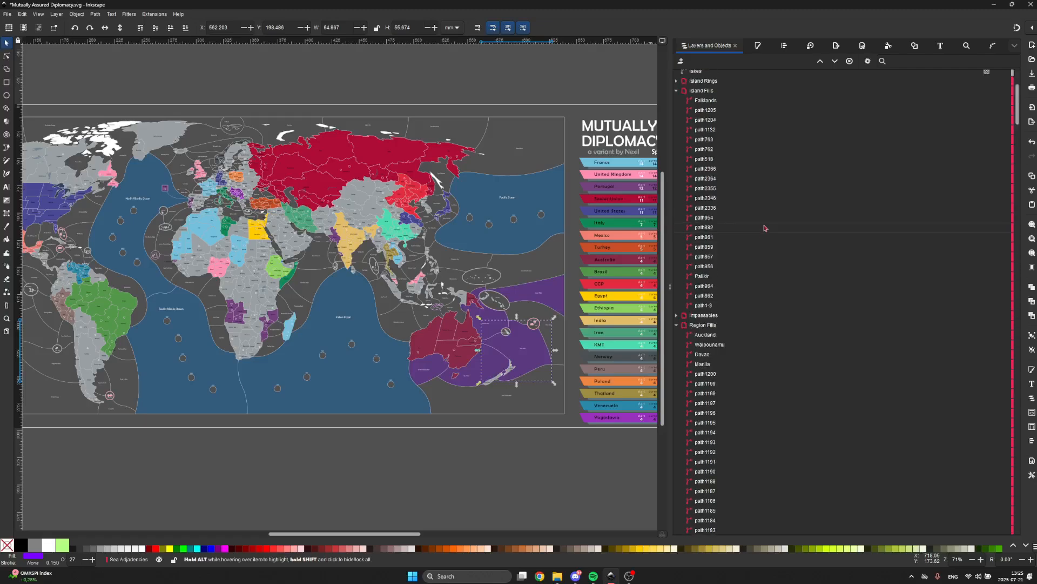
pyautogui.click(677, 240)
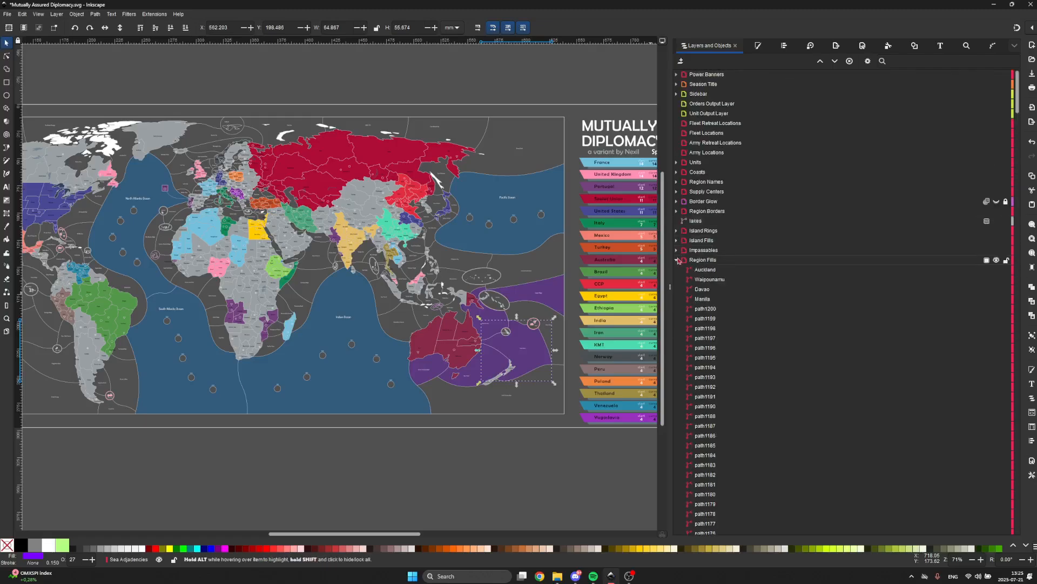
pyautogui.click(677, 259)
pyautogui.click(677, 276)
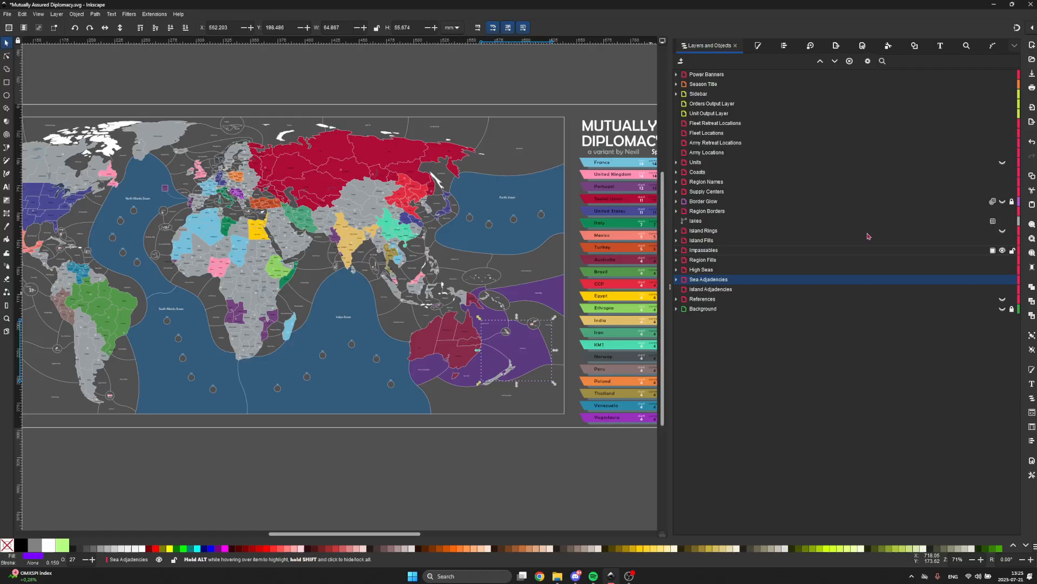
# - Hide the Region Names and Supply Centers layers so the island rings off Australia are clear for filling
pyautogui.keyDown('ctrl'); pyautogui.scroll(1, 575, 343); pyautogui.keyUp('ctrl')
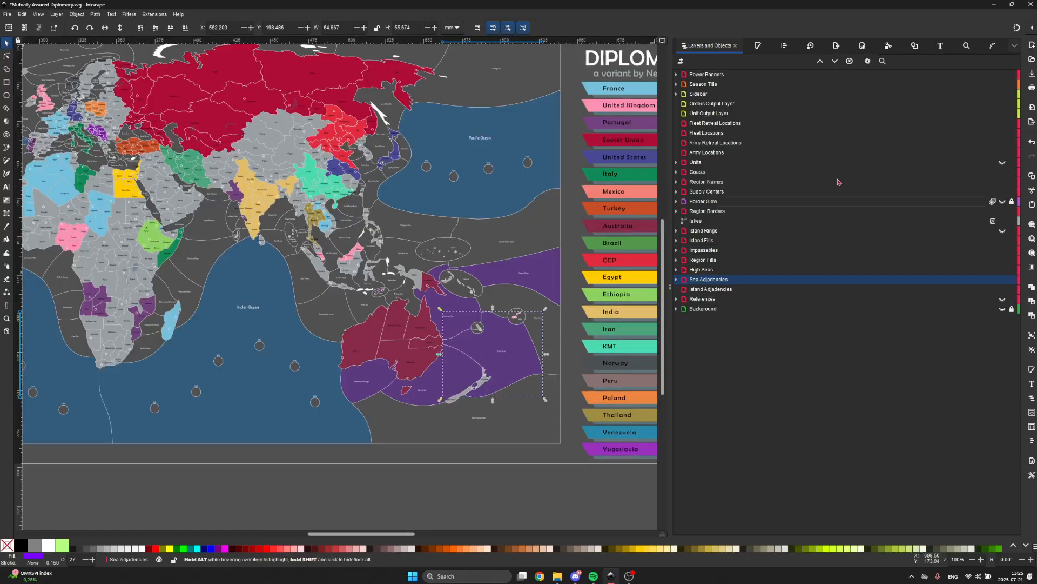
pyautogui.click(1004, 183)
pyautogui.keyDown('ctrl'); pyautogui.scroll(3, 503, 331); pyautogui.keyUp('ctrl')
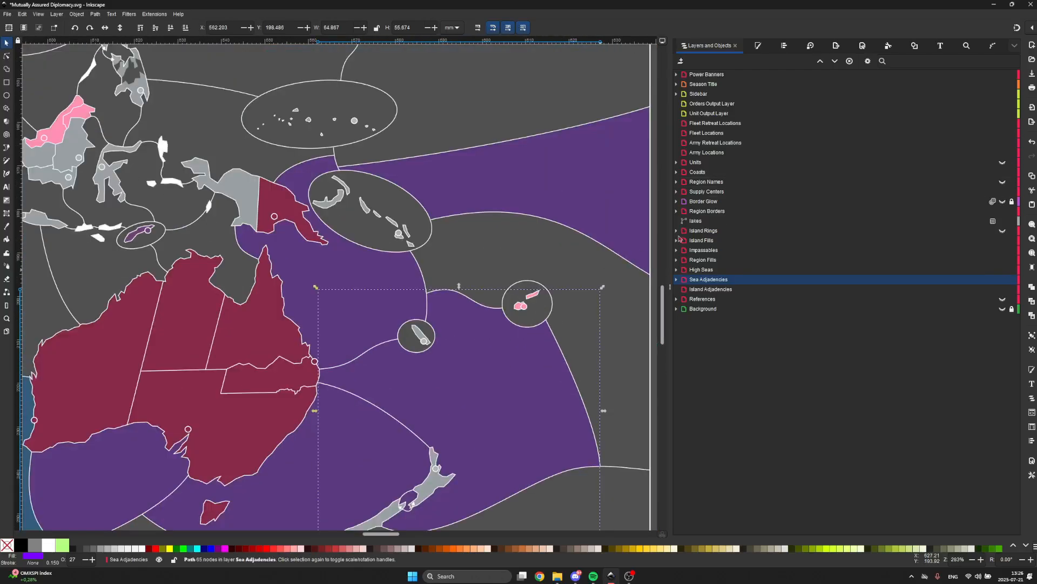
pyautogui.click(1003, 191)
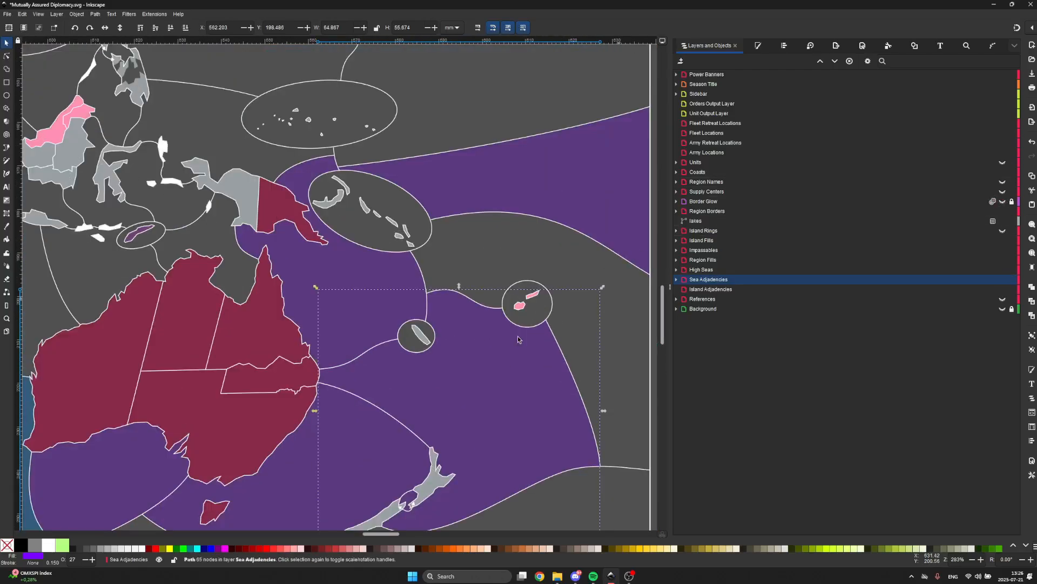
# - With the Island Adjacencies layer active, fill the small Noumea ring east of Australia in cyan using the Paint Bucket
pyautogui.keyDown('ctrl'); pyautogui.scroll(1, 492, 344); pyautogui.keyUp('ctrl')
pyautogui.press('u')
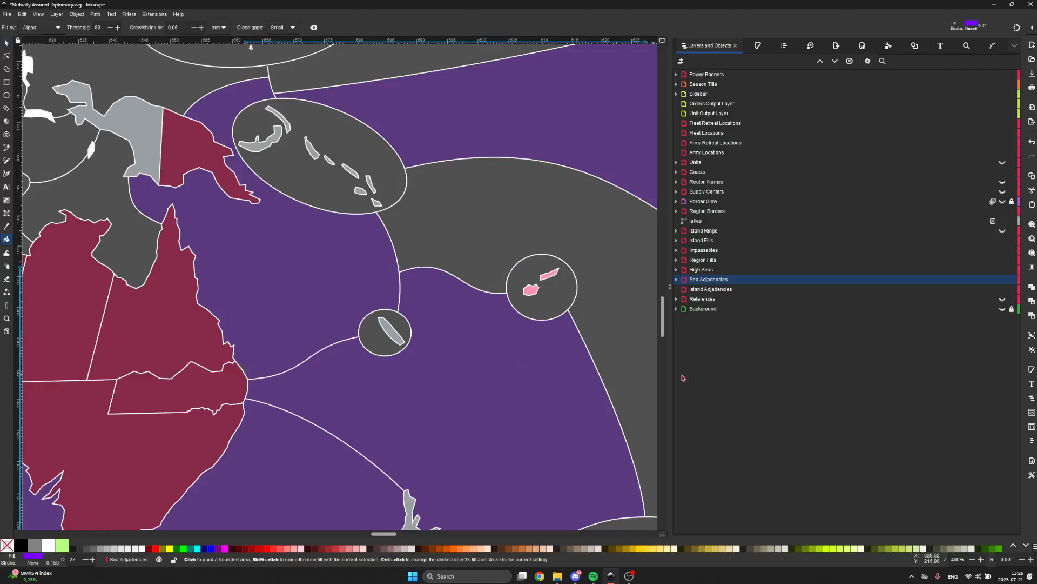
pyautogui.click(678, 292)
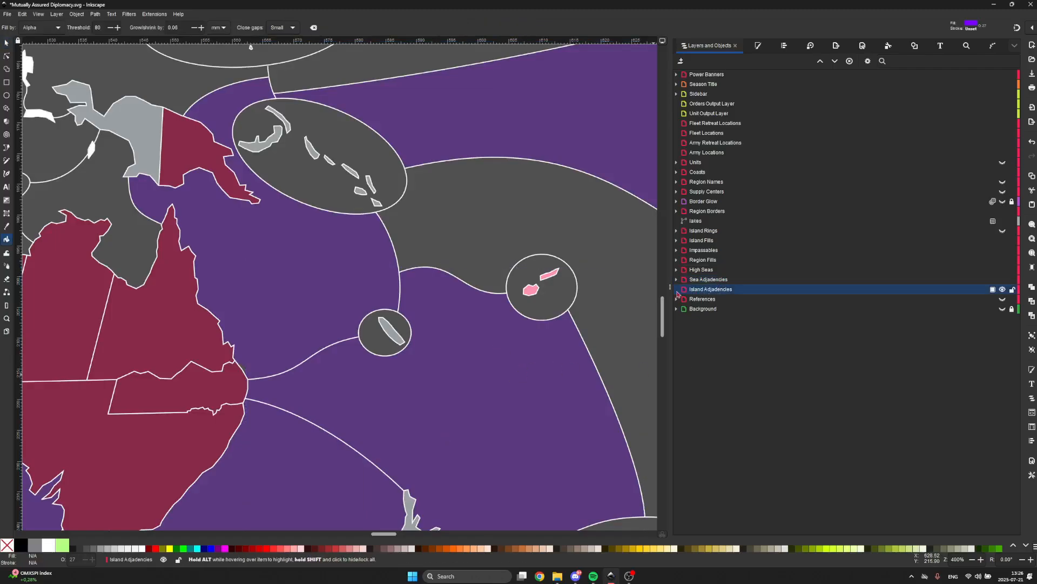
pyautogui.keyDown('ctrl'); pyautogui.scroll(3, 379, 344); pyautogui.keyUp('ctrl')
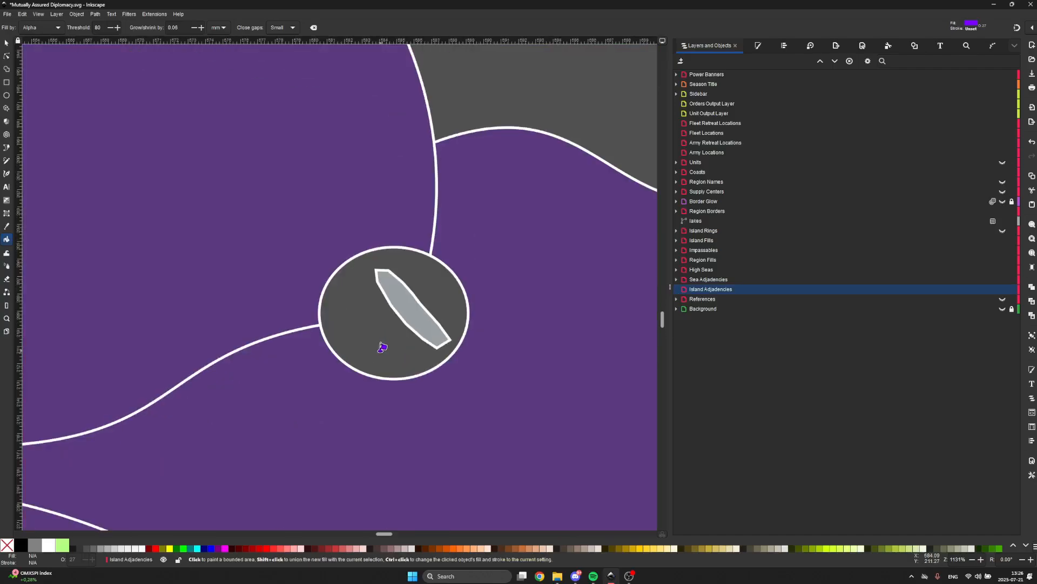
pyautogui.click(195, 550)
pyautogui.keyDown('ctrl'); pyautogui.scroll(-5, 262, 446); pyautogui.keyUp('ctrl')
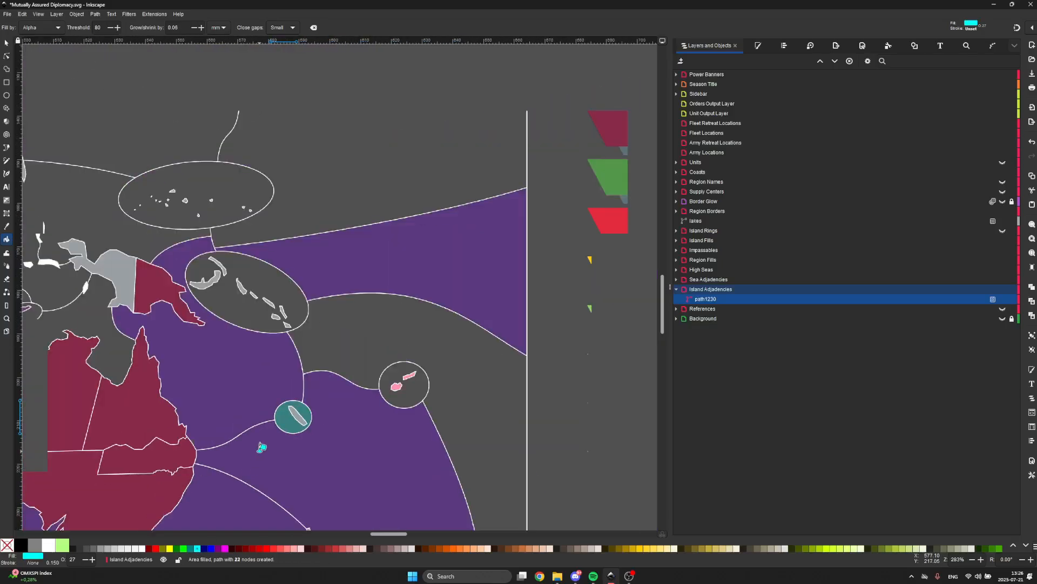
pyautogui.keyDown('ctrl'); pyautogui.scroll(2, 310, 439); pyautogui.keyUp('ctrl')
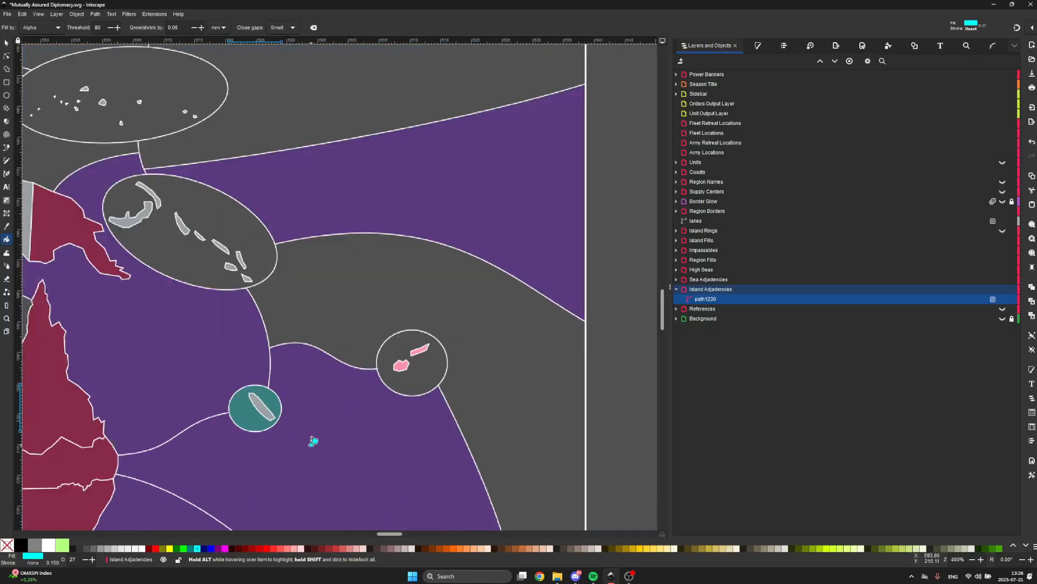
# - Fill the Suva, Honiara, Palikir and Timor island rings in cyan with the Paint Bucket
pyautogui.click(409, 373)
pyautogui.hscroll(-4, 264, 290)
pyautogui.click(251, 258)
pyautogui.hscroll(-6, 251, 256)
pyautogui.scroll(2, 250, 256)
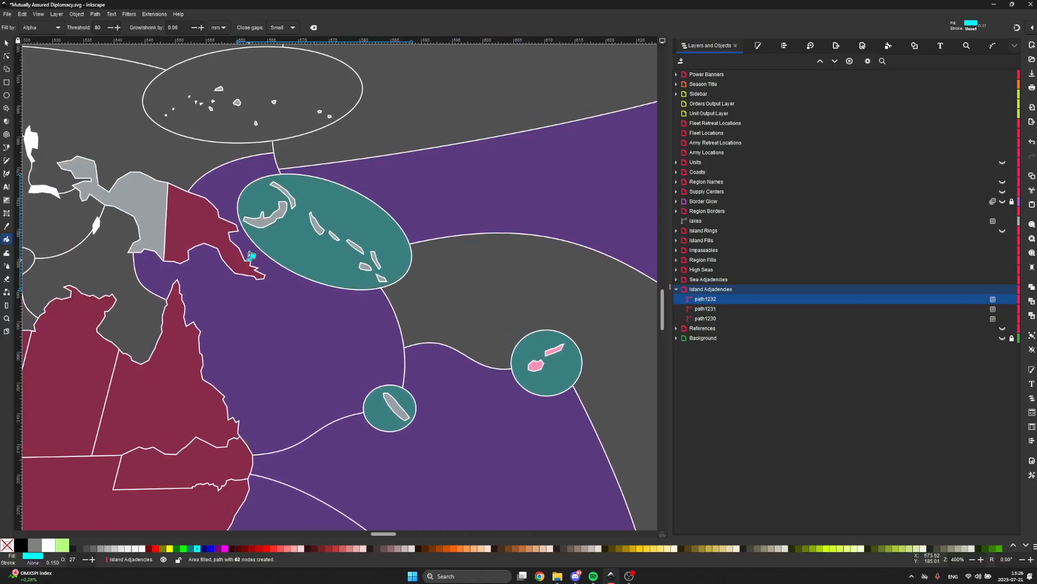
pyautogui.scroll(1, 252, 256)
pyautogui.click(322, 172)
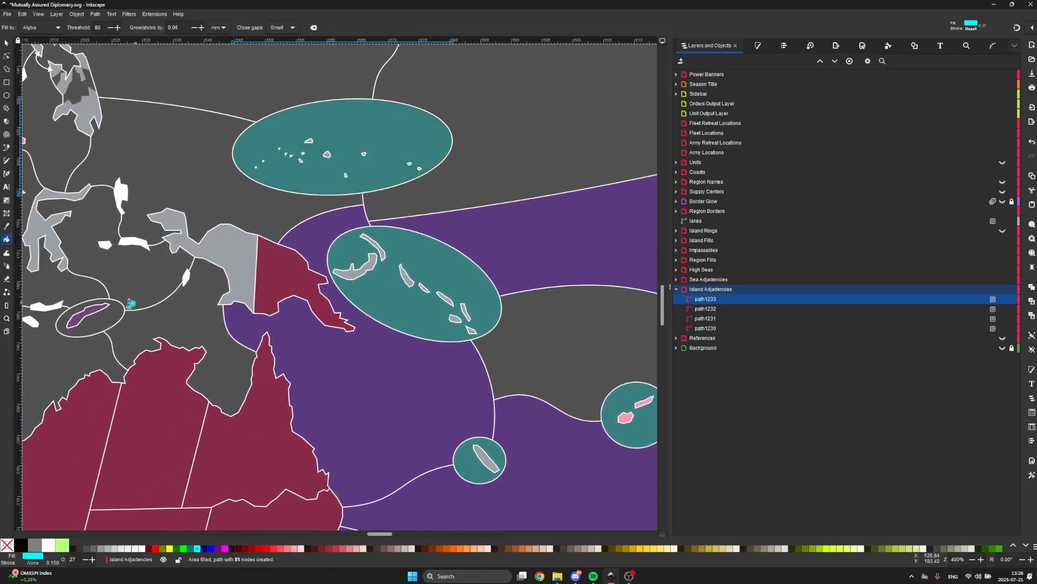
pyautogui.click(105, 322)
pyautogui.keyDown('ctrl'); pyautogui.scroll(-2, 210, 342); pyautogui.keyUp('ctrl')
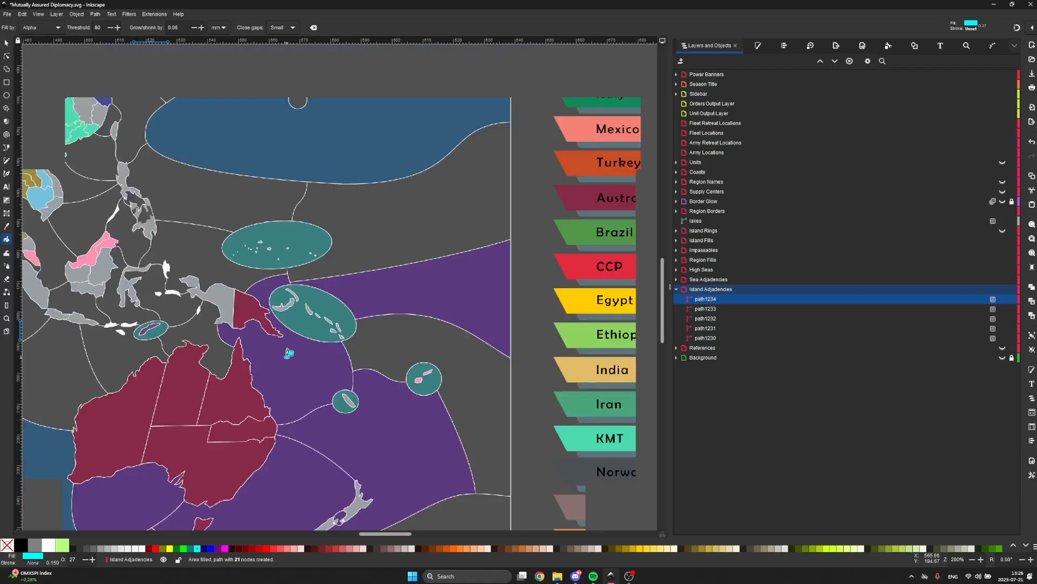
# - Show the Region Names layer again and, back in the Selector tool, rename the Timor ring's fill as "Timor"
pyautogui.press('s')
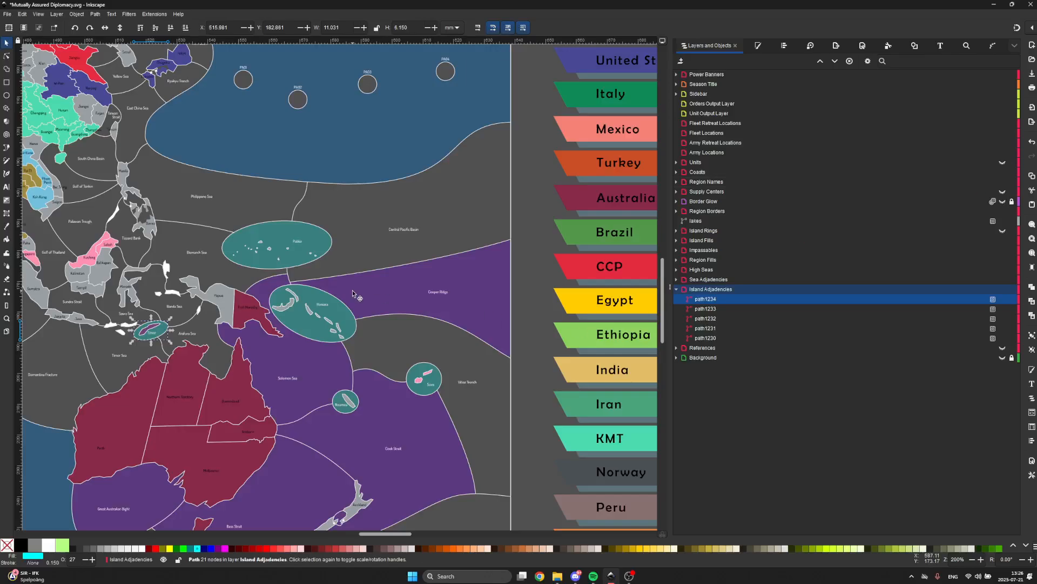
pyautogui.keyDown('ctrl'); pyautogui.scroll(2, 354, 289); pyautogui.keyUp('ctrl')
pyautogui.click(310, 244)
pyautogui.click(731, 301)
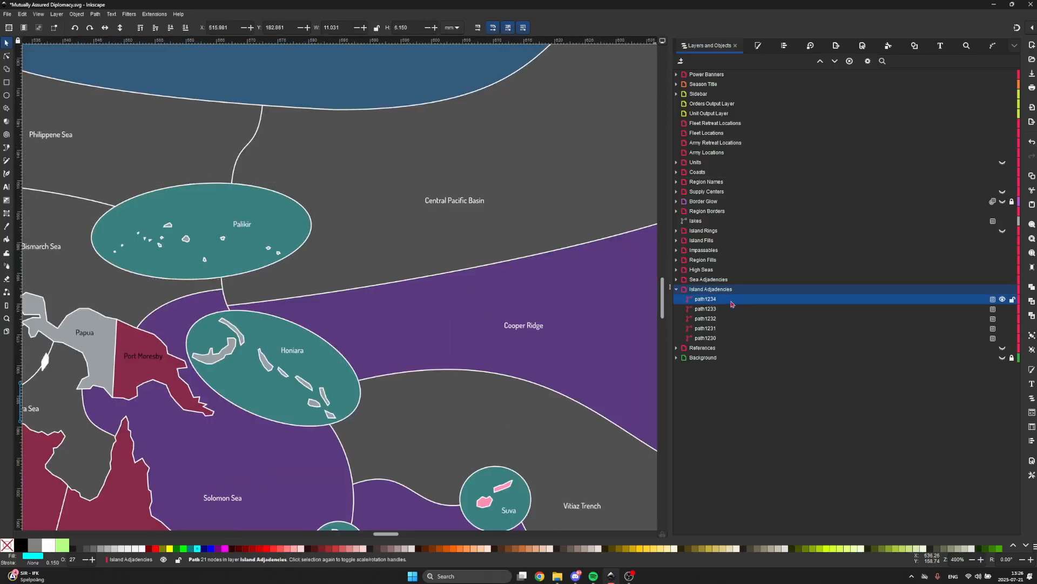
pyautogui.keyDown('ctrl'); pyautogui.scroll(-2, 592, 336); pyautogui.keyUp('ctrl')
pyautogui.keyDown('ctrl'); pyautogui.scroll(1, 411, 329); pyautogui.keyUp('ctrl')
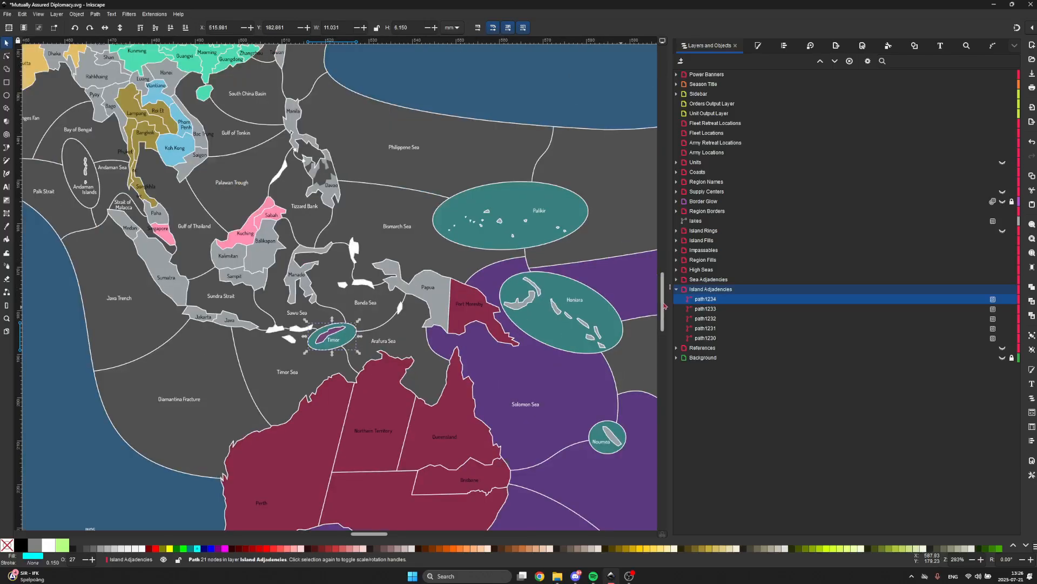
pyautogui.doubleClick(736, 298)
pyautogui.write('Timo')
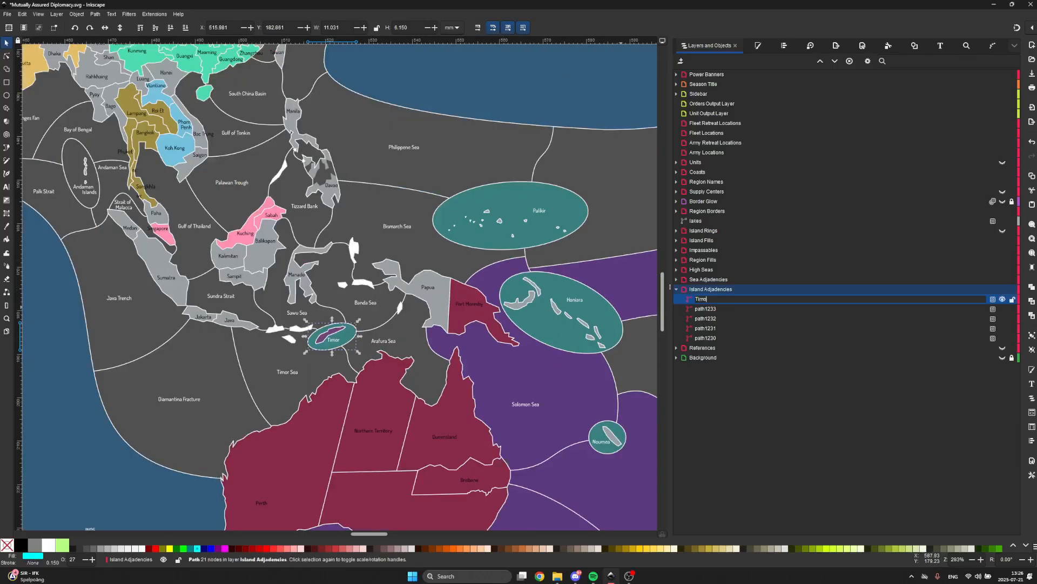
pyautogui.write('r')
pyautogui.press('Return')
# - Rename the fill of the large oval ring north of Honiara in Island Adjacencies as "Palikir"
pyautogui.press('Down')
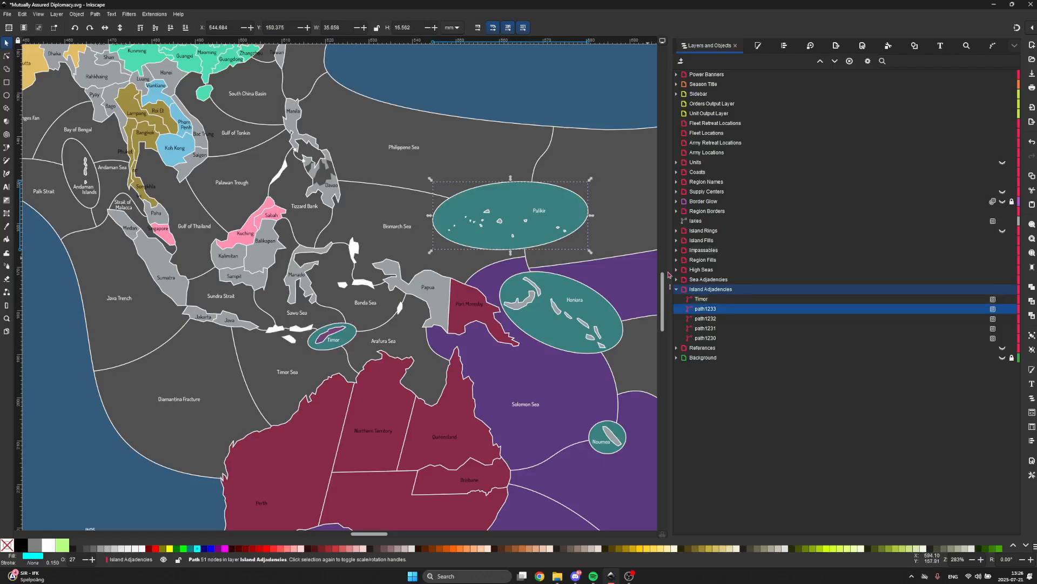
pyautogui.doubleClick(712, 308)
pyautogui.write('Palikir')
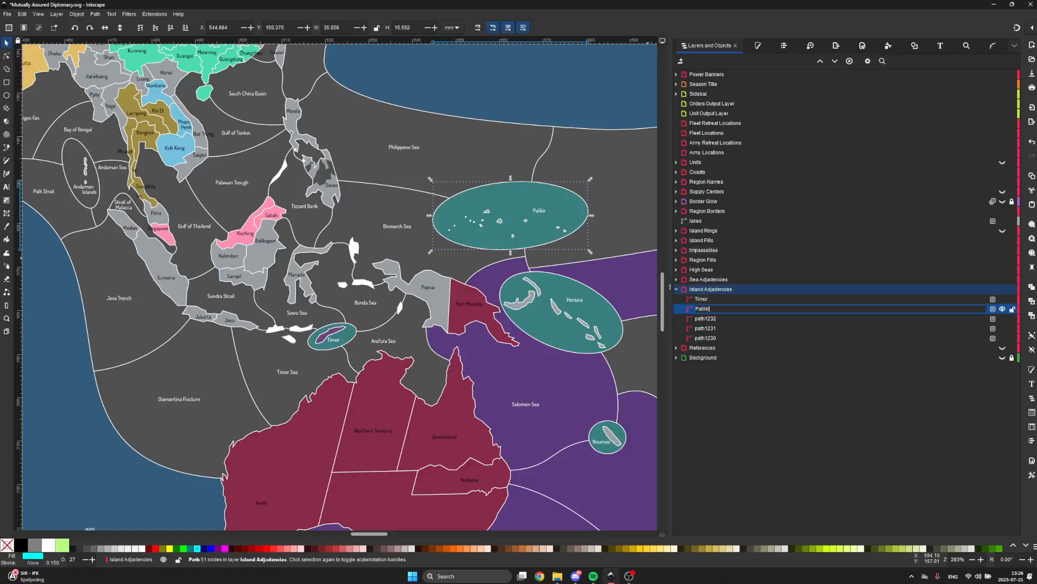
pyautogui.press('Return')
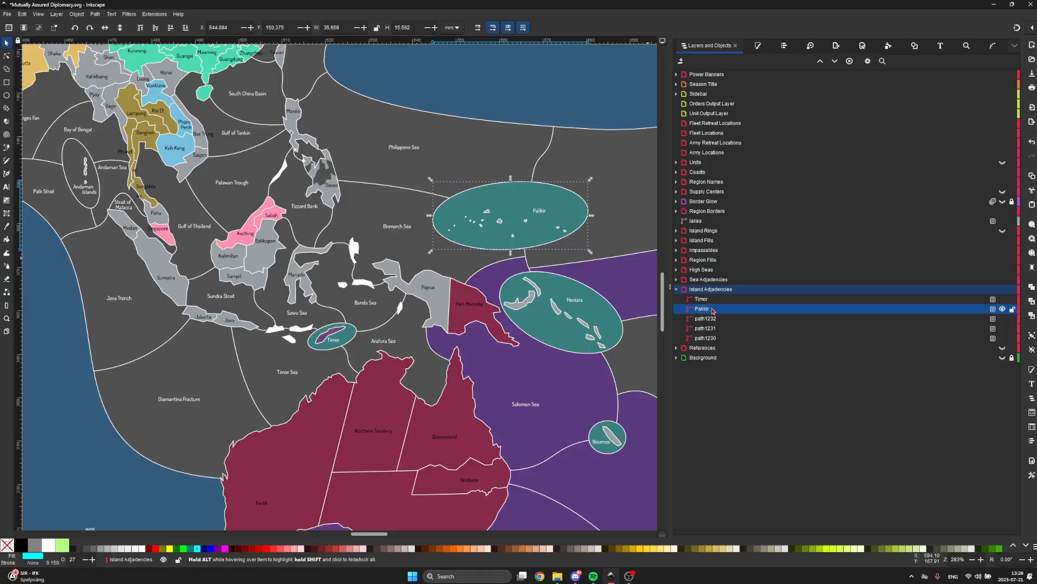
# - Make the Background, Island Rings, Supply Centers and Units layers visible again, briefly showing Border Glow before hiding it
pyautogui.keyDown('ctrl'); pyautogui.scroll(-3, 575, 329); pyautogui.keyUp('ctrl')
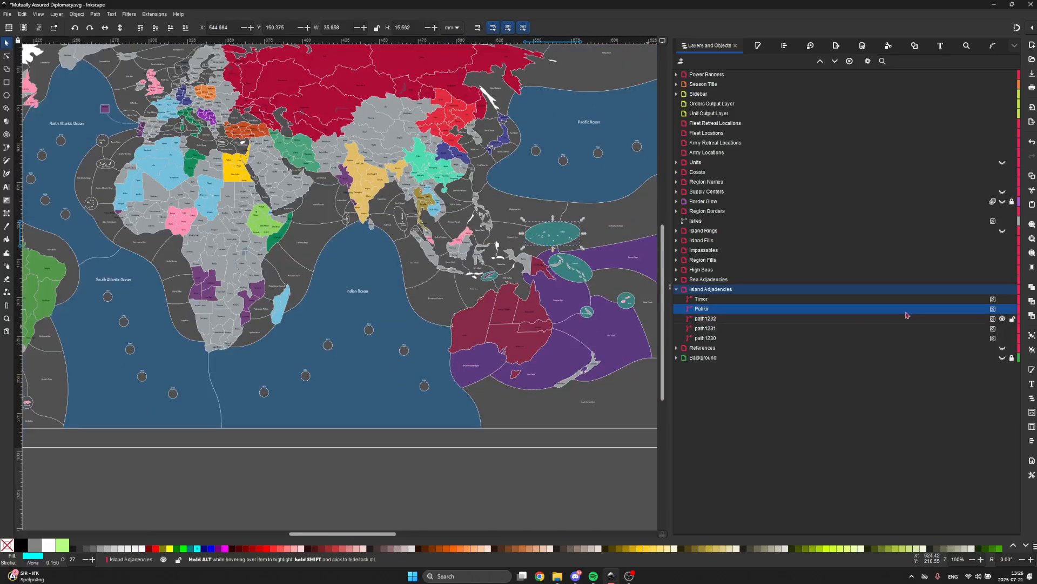
pyautogui.click(1003, 358)
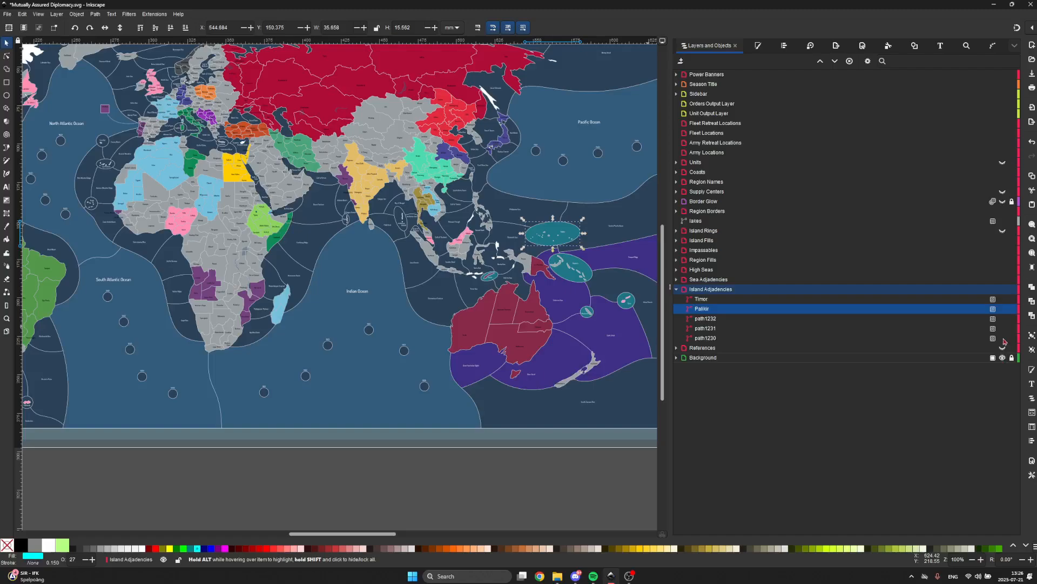
pyautogui.click(1003, 201)
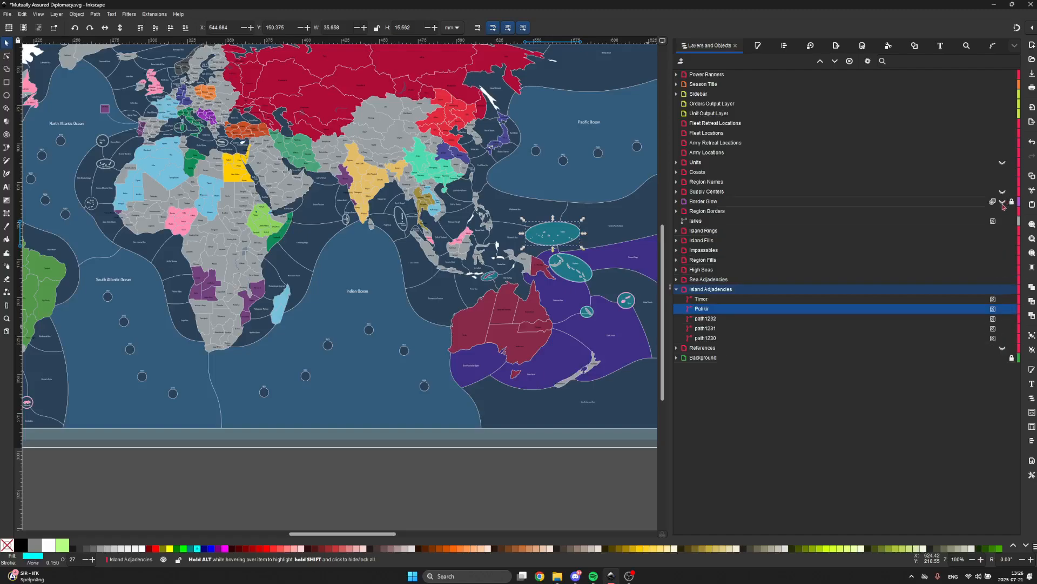
pyautogui.click(1003, 191)
pyautogui.click(1004, 163)
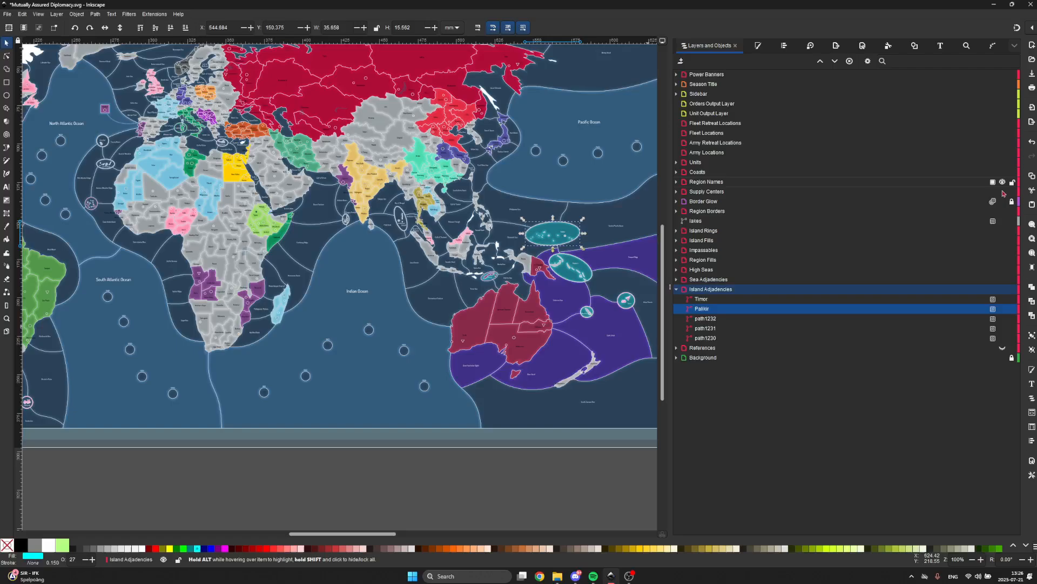
pyautogui.click(1003, 202)
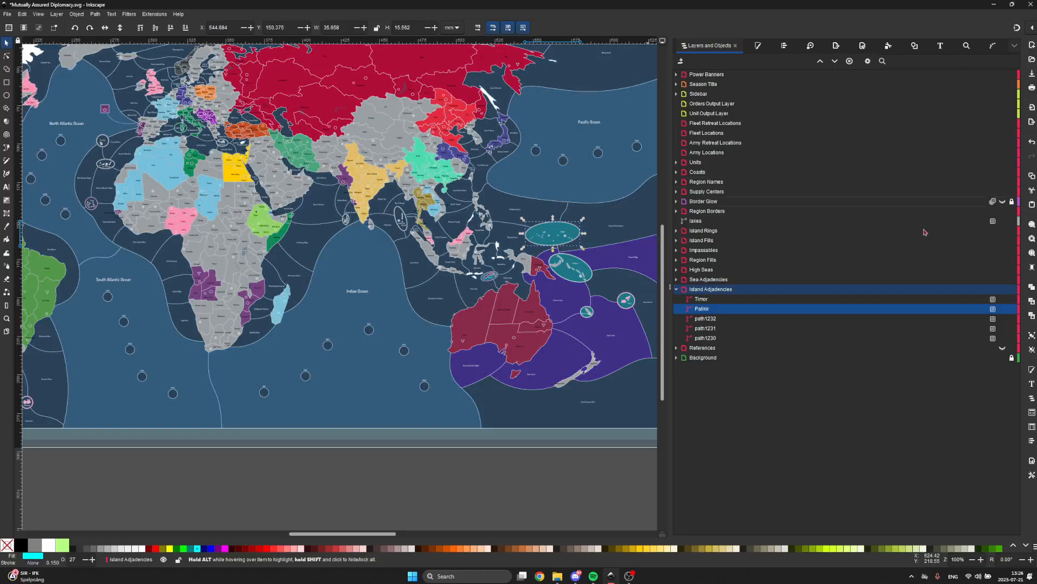
# - Collapse the Island Adjacencies layer and hide both it and the Sea Adjacencies layer
pyautogui.click(677, 289)
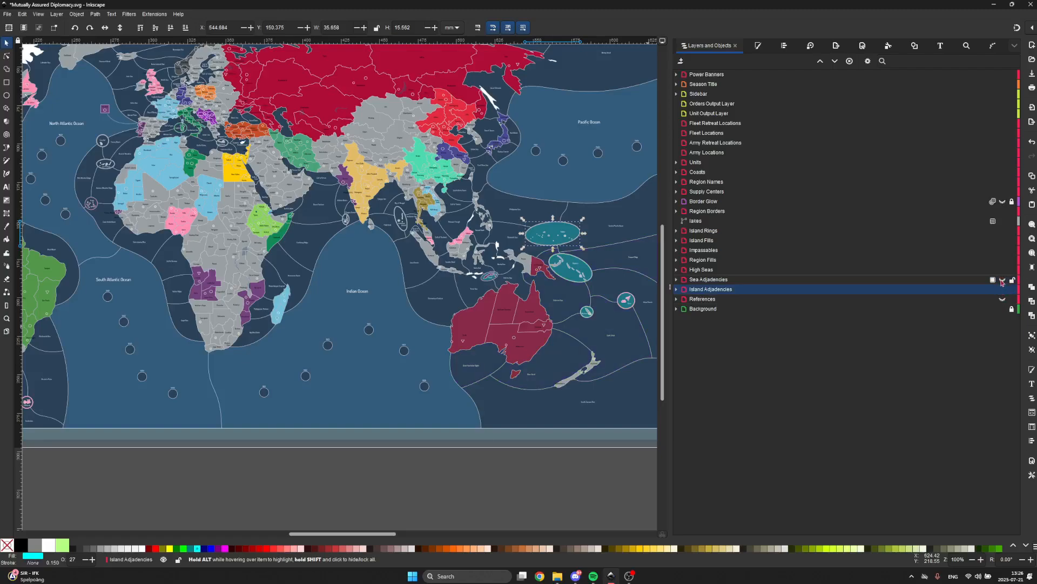
pyautogui.click(1003, 289)
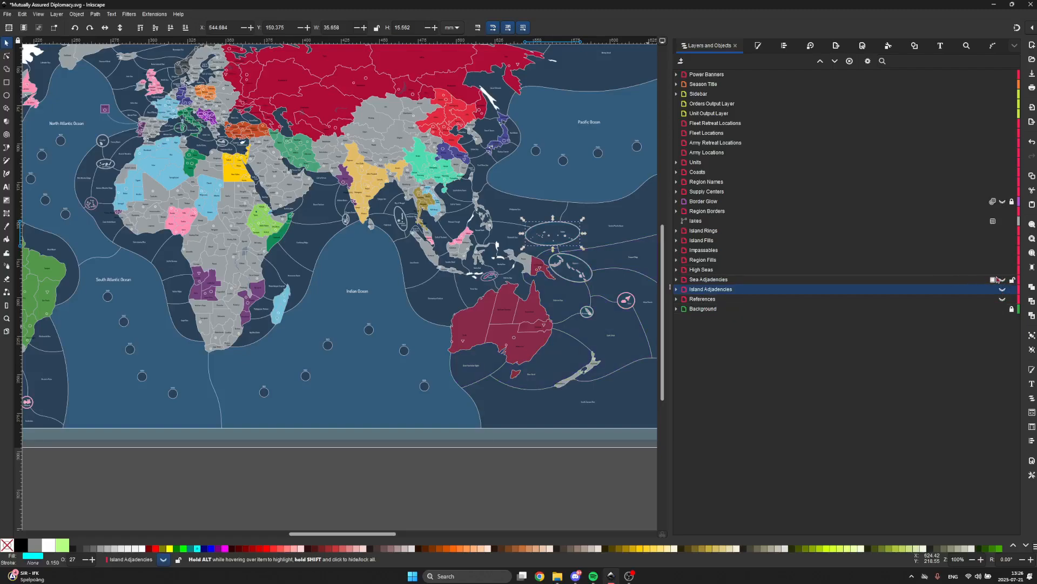
pyautogui.click(1003, 289)
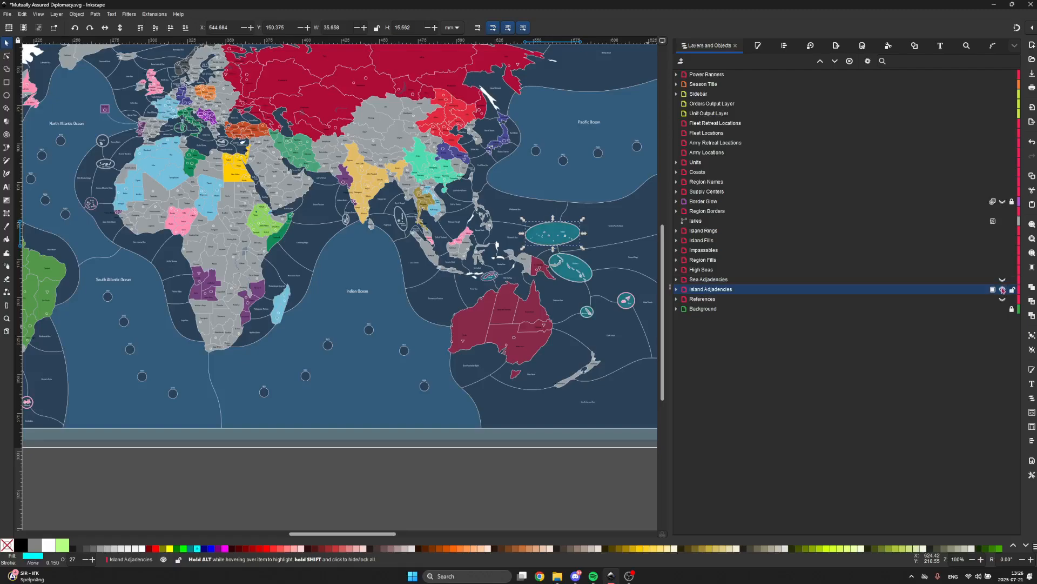
pyautogui.click(1003, 289)
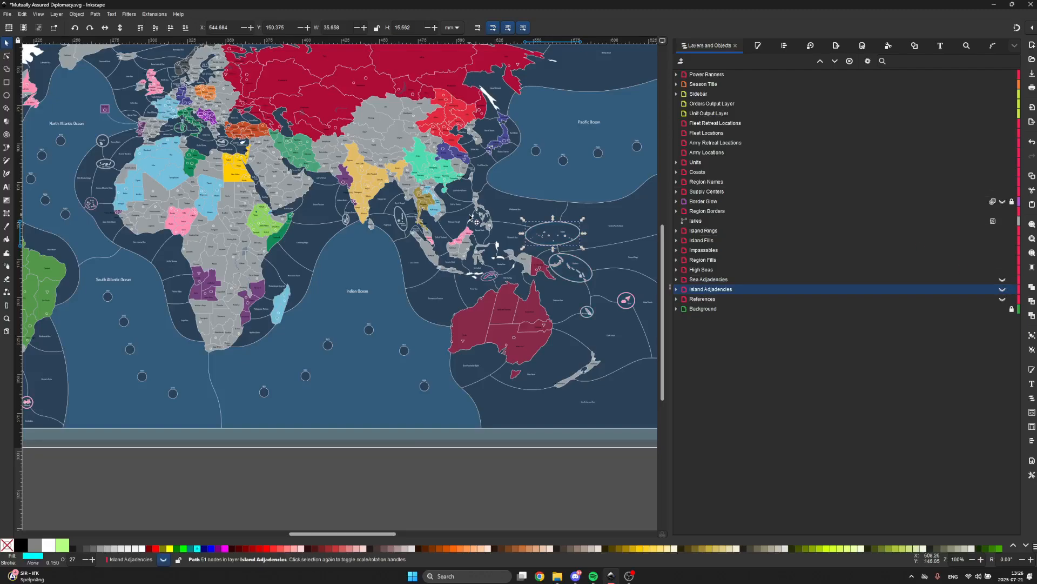
# - Save the map document and clear the selection
pyautogui.keyDown('ctrl'); pyautogui.scroll(-1, 469, 216); pyautogui.keyUp('ctrl')
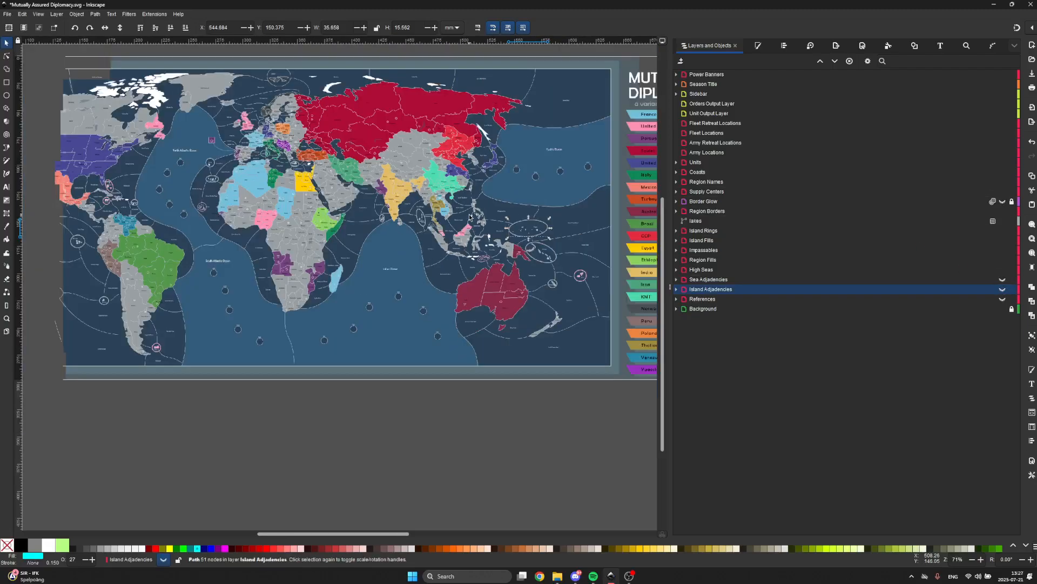
pyautogui.hotkey('ctrl', 's')
pyautogui.hscroll(-1, 468, 216)
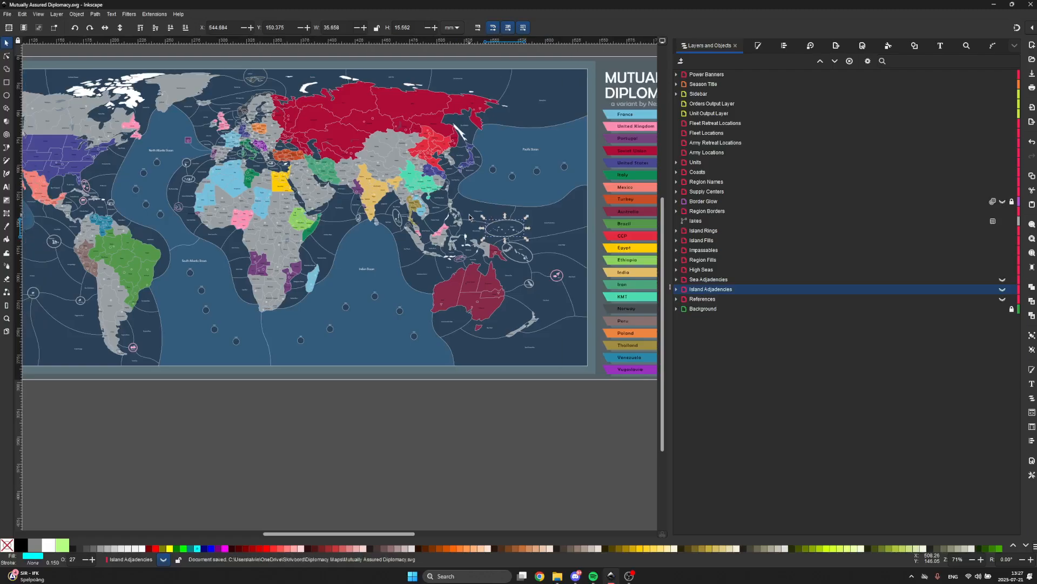
pyautogui.hscroll(-2, 465, 235)
pyautogui.press('Escape')
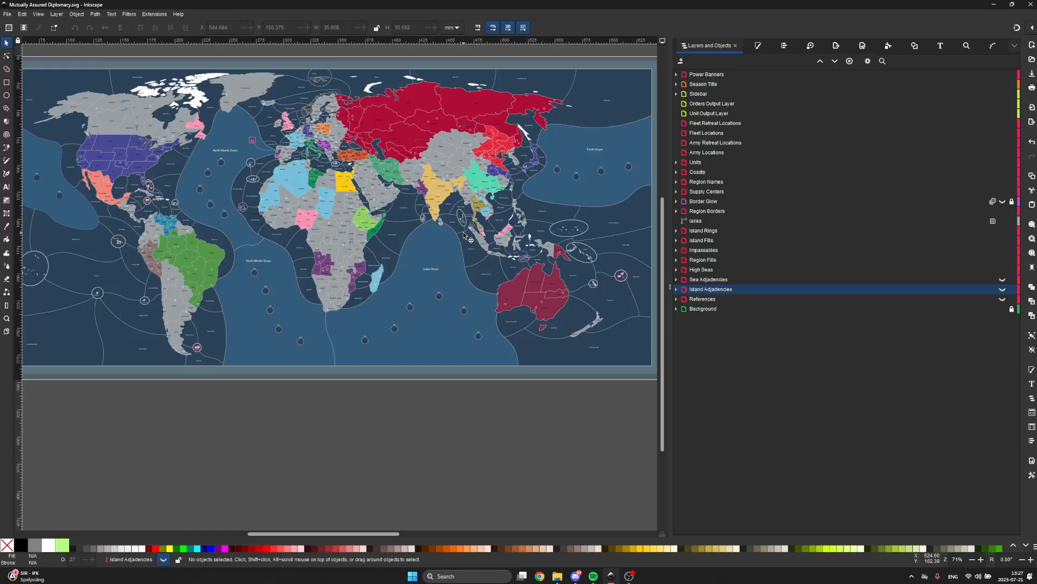
# - On the Orders Output Layer, draw a Pen tool path from the circular unit between Troms and Narvik into Norrland as a move order
pyautogui.keyDown('ctrl'); pyautogui.scroll(1, 272, 98); pyautogui.keyUp('ctrl')
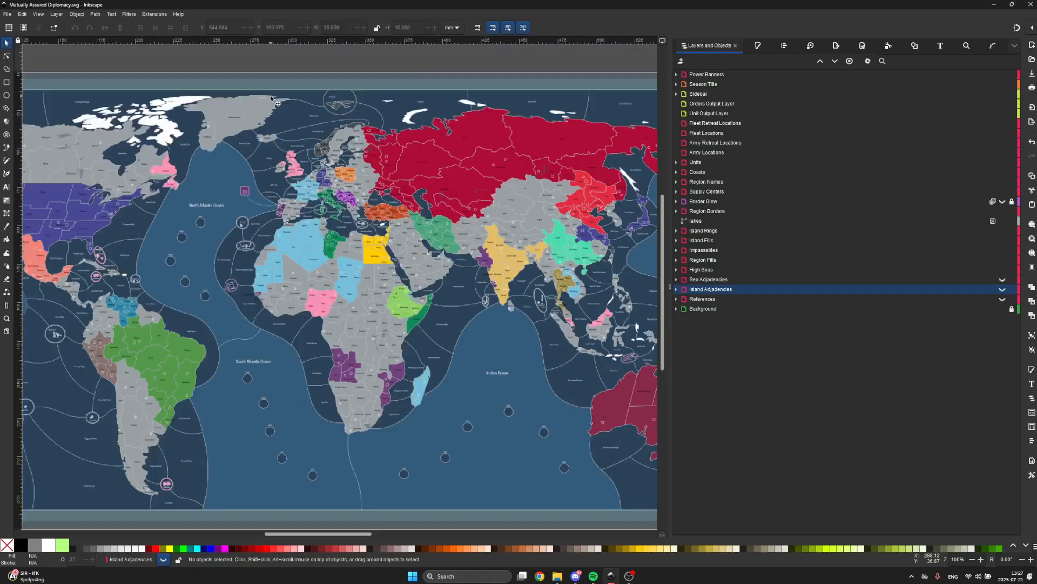
pyautogui.keyDown('ctrl'); pyautogui.scroll(1, 429, 169); pyautogui.keyUp('ctrl')
pyautogui.hscroll(-3, 429, 169)
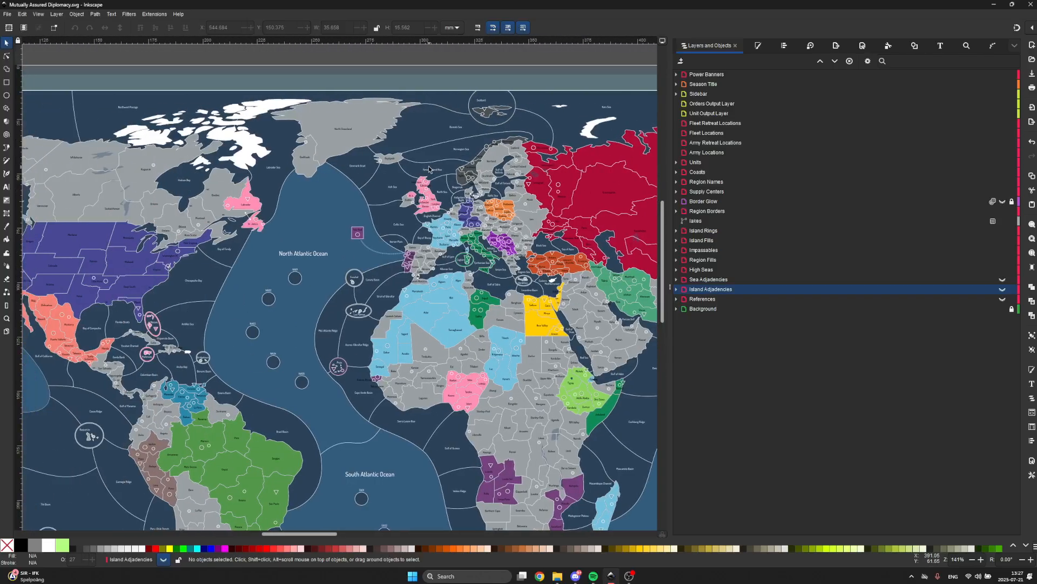
pyautogui.keyDown('ctrl'); pyautogui.scroll(3, 429, 170); pyautogui.keyUp('ctrl')
pyautogui.keyDown('ctrl'); pyautogui.scroll(1, 547, 213); pyautogui.keyUp('ctrl')
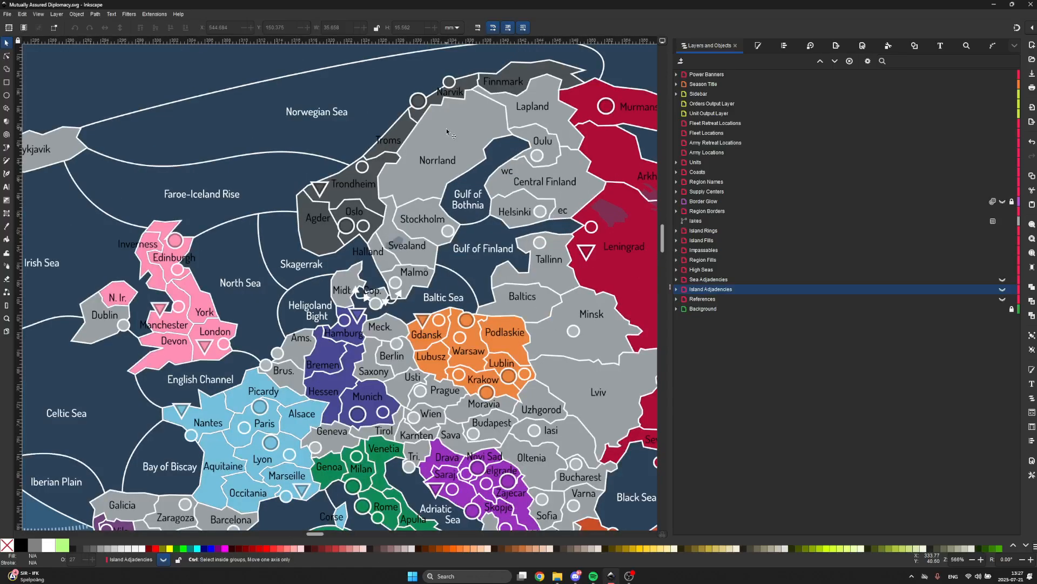
pyautogui.keyDown('ctrl'); pyautogui.scroll(1, 445, 128); pyautogui.keyUp('ctrl')
pyautogui.press('b')
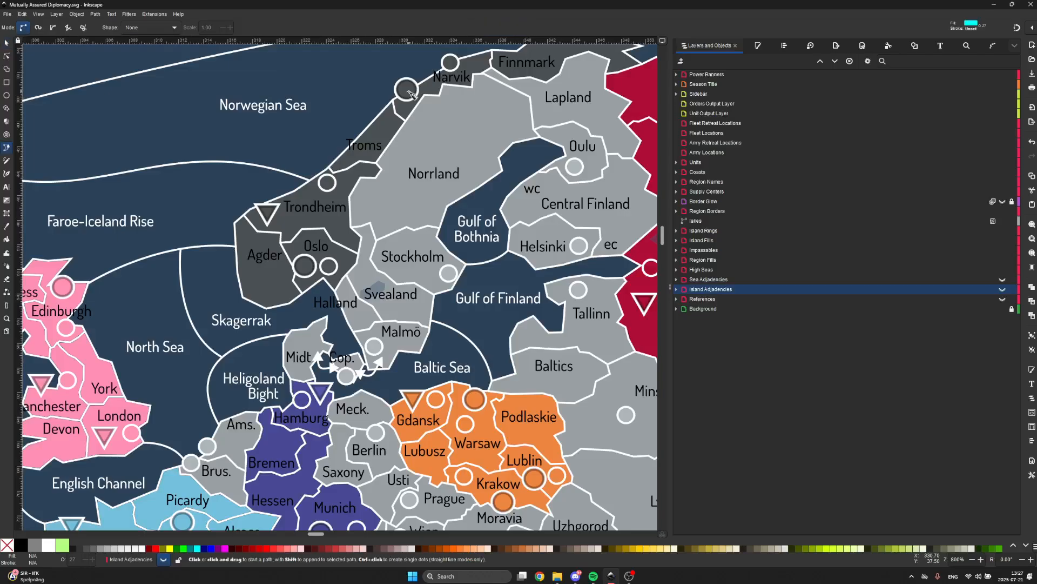
pyautogui.click(703, 106)
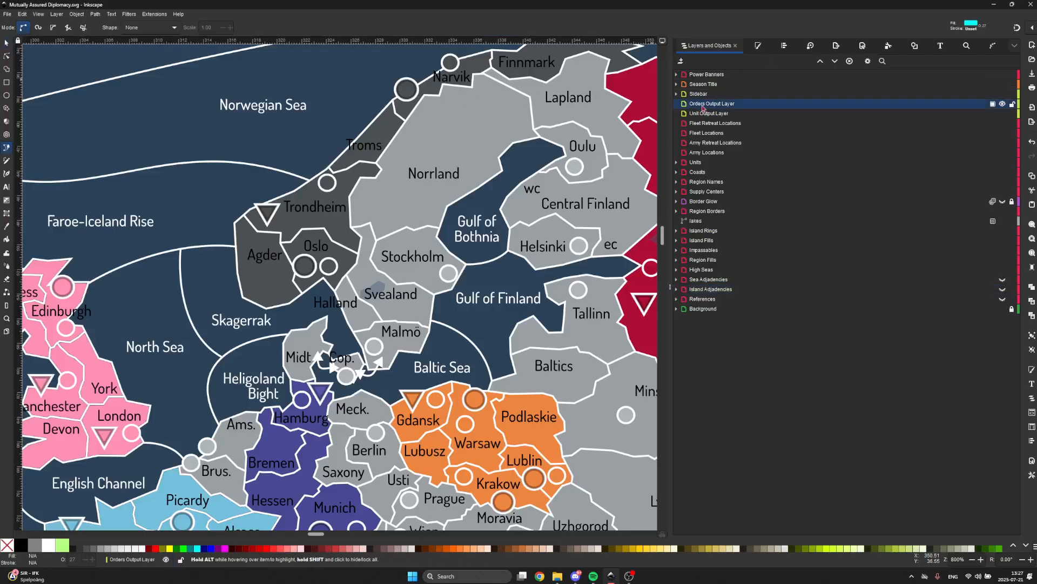
pyautogui.click(406, 88)
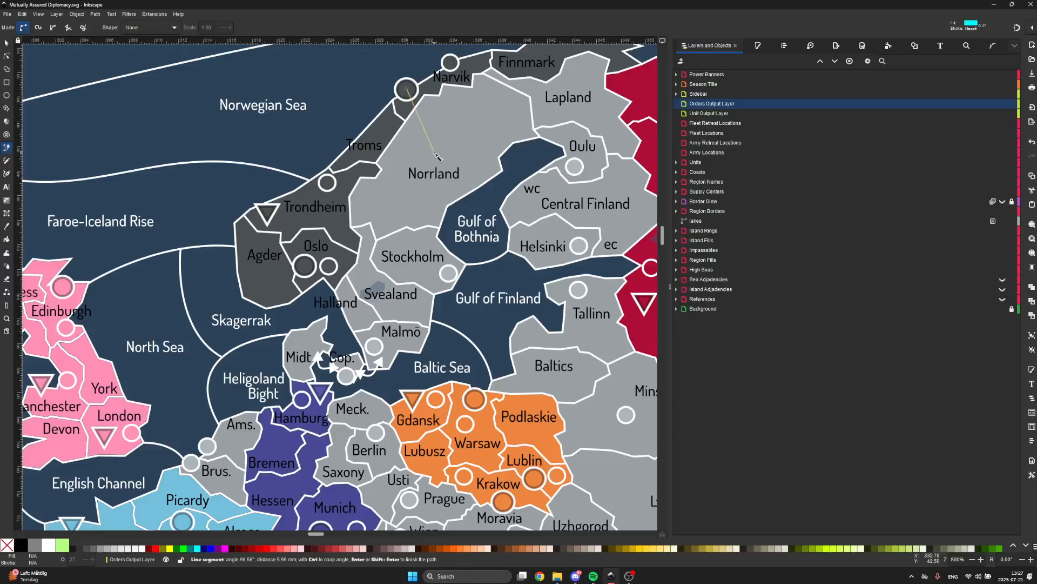
pyautogui.click(434, 153)
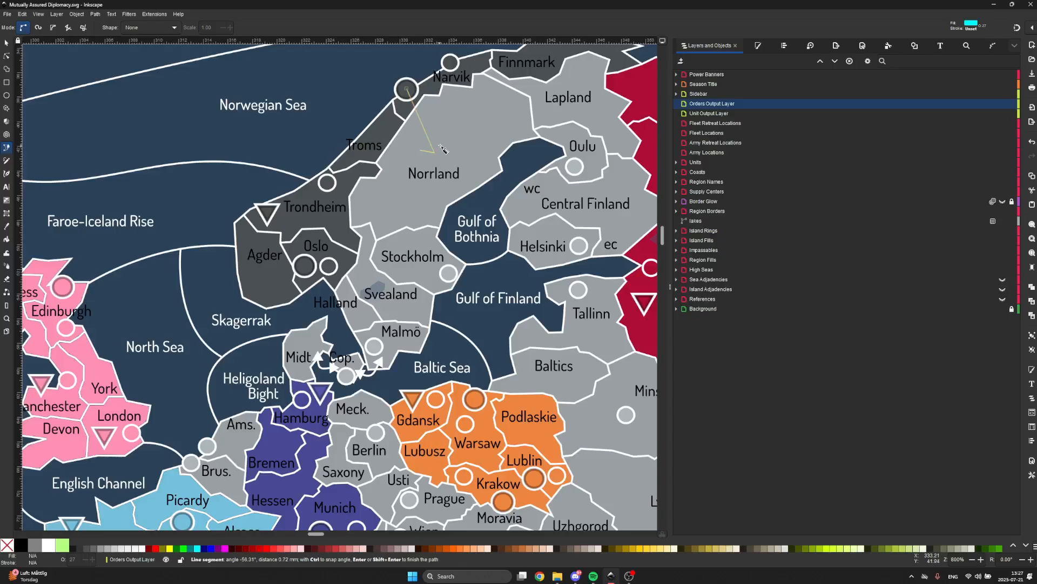
pyautogui.press('Return')
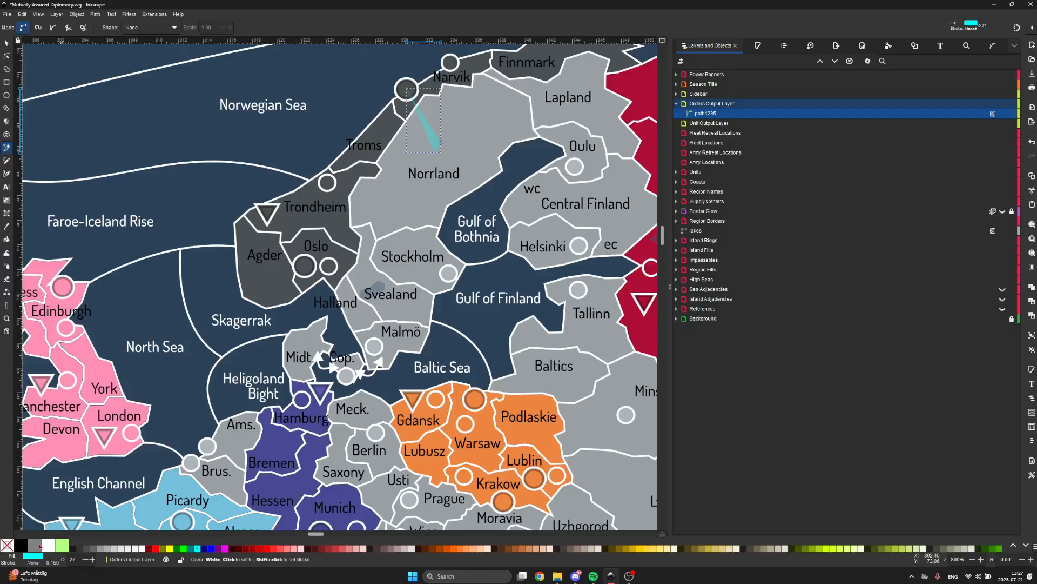
# - Give the order path a black stroke and no fill, and deselect it
pyautogui.keyDown('shift'); pyautogui.click(21, 545); pyautogui.keyUp('shift')
pyautogui.click(9, 545)
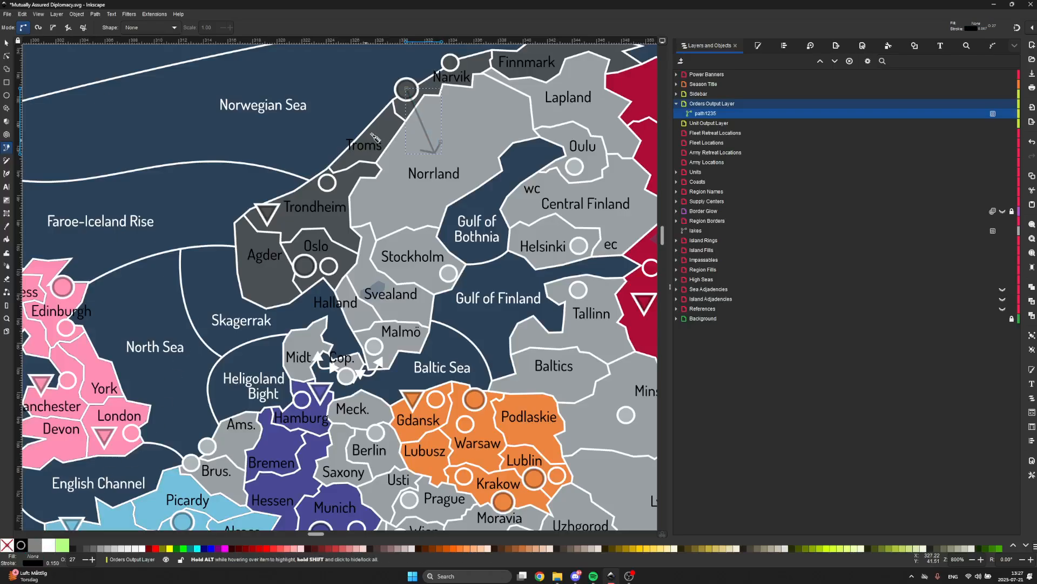
pyautogui.press('Escape')
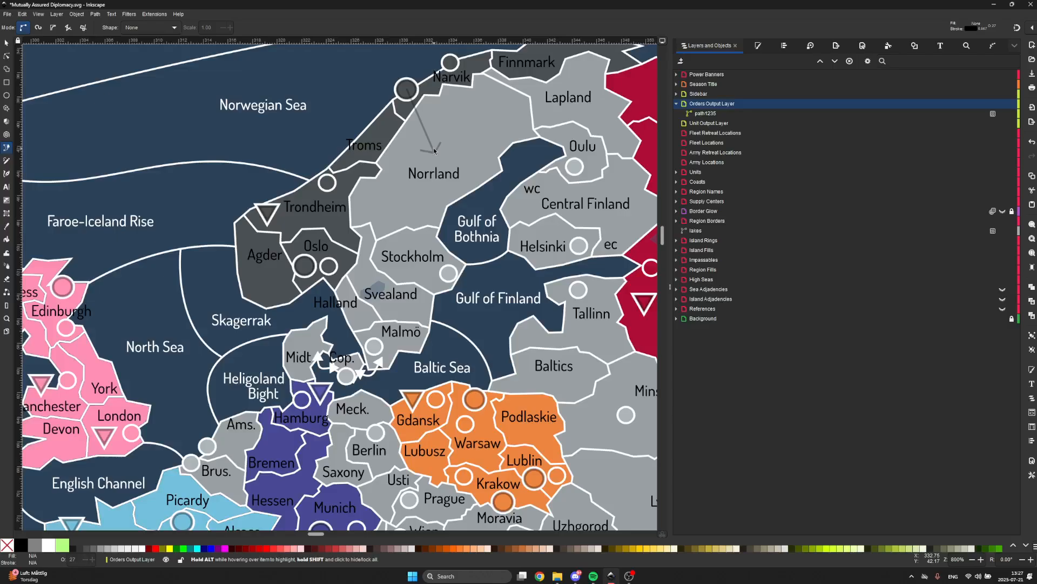
# - Delete the sample order path from the Orders Output Layer
pyautogui.press('s')
pyautogui.scroll(3, 475, 151)
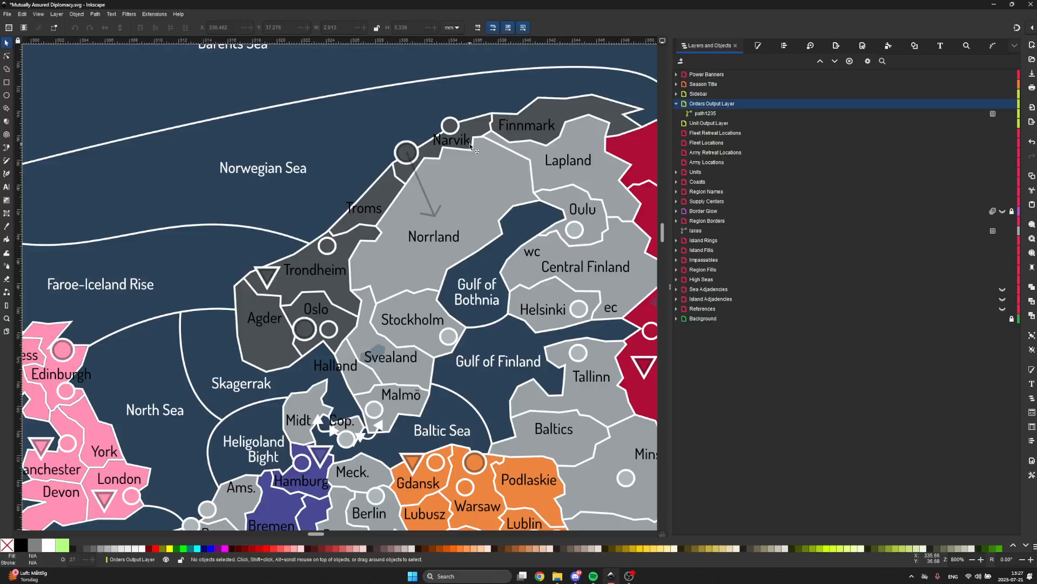
pyautogui.click(433, 212)
pyautogui.press('Delete')
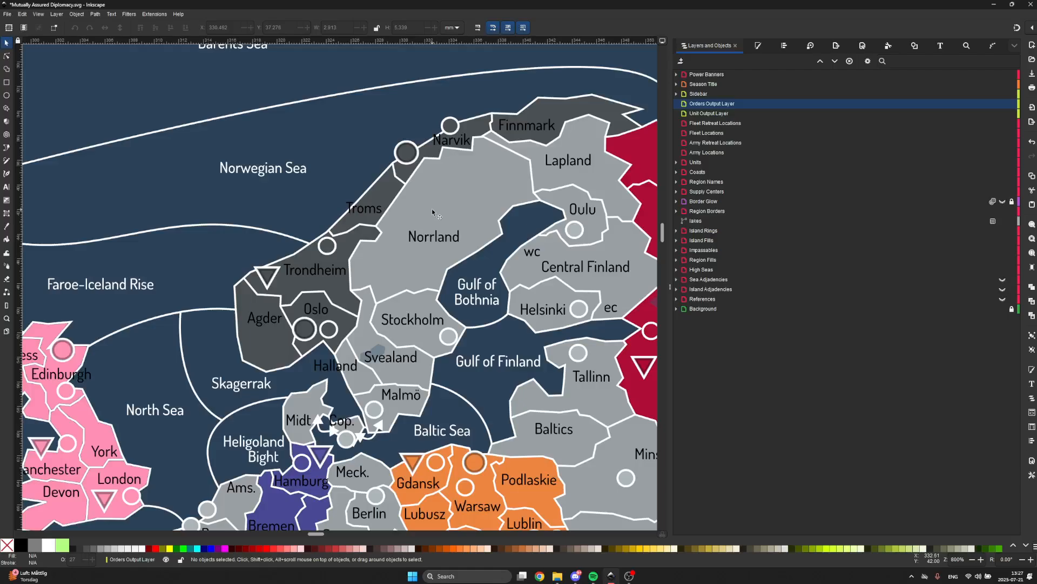
# - Try moving the Oslo circle, the triangle at the Agder–Trondheim coast and the Troms–Narvik circle from the Units layer into the Norwegian Sea
pyautogui.click(707, 153)
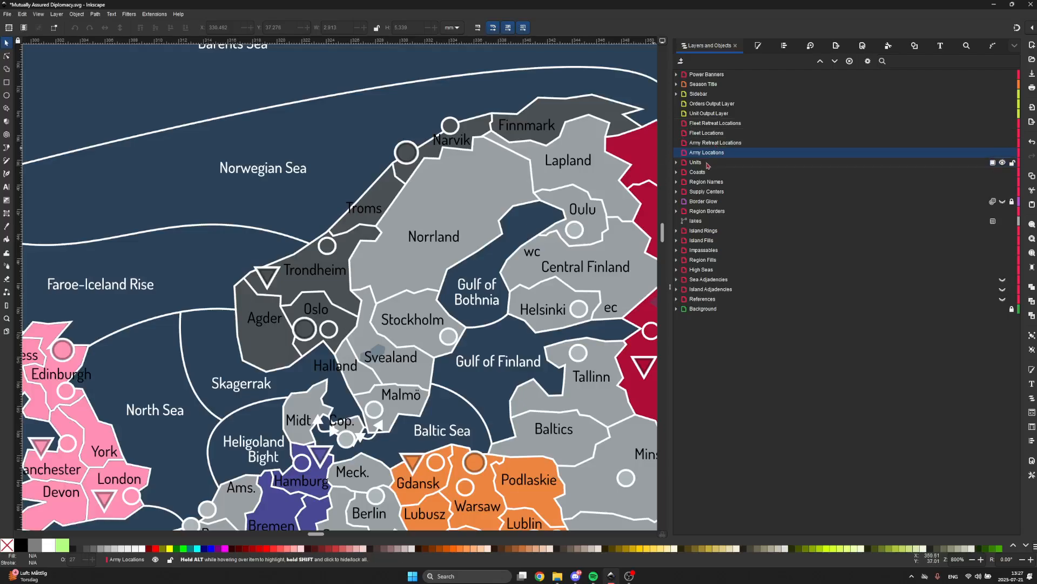
pyautogui.click(707, 163)
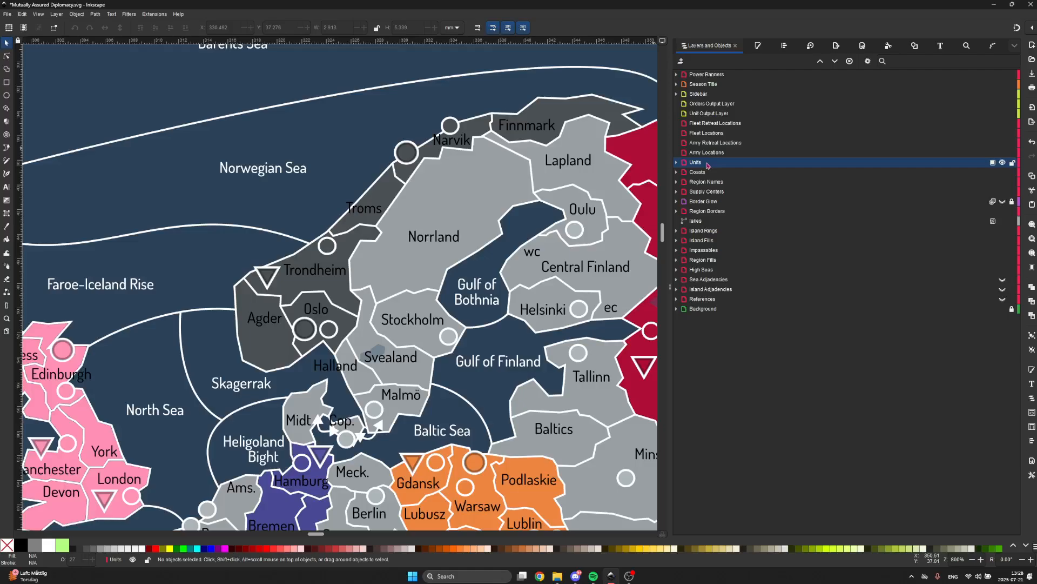
pyautogui.scroll(-1, 430, 179)
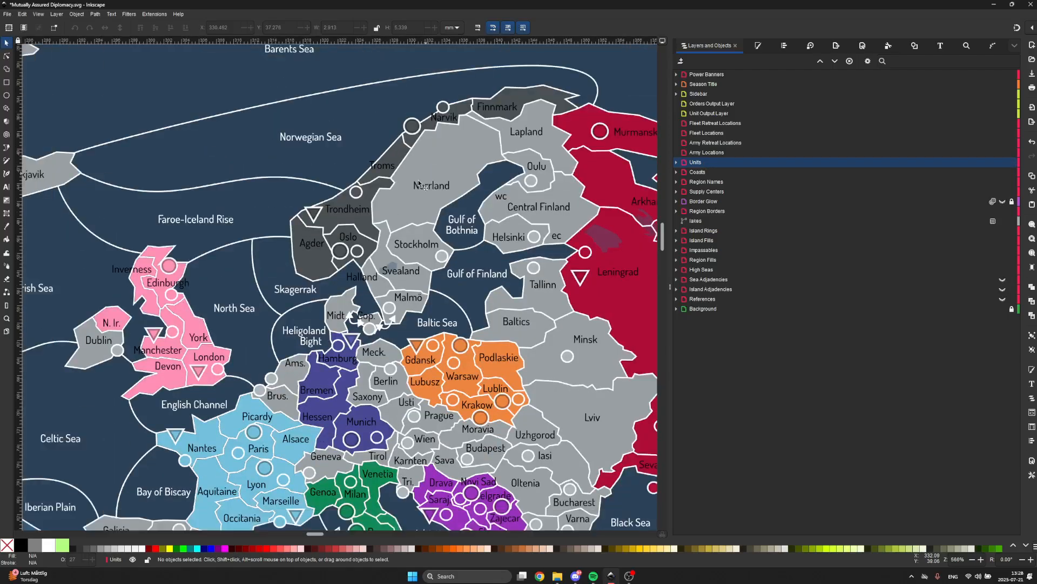
pyautogui.click(340, 250)
pyautogui.keyDown('shift'); pyautogui.click(314, 215); pyautogui.keyUp('shift')
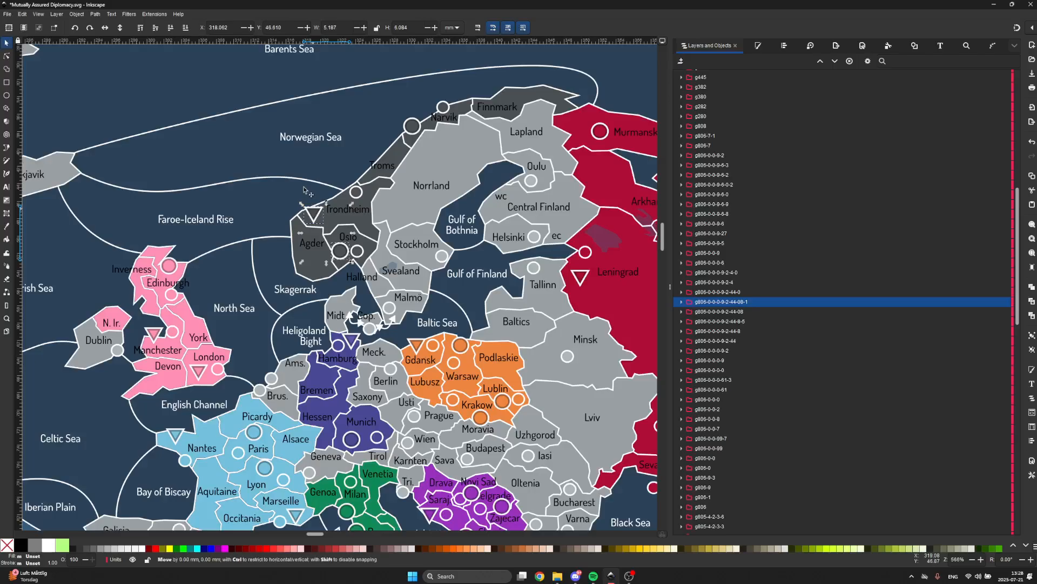
pyautogui.moveTo(340, 249); pyautogui.dragTo(317, 131)
pyautogui.click(328, 172)
pyautogui.click(323, 164)
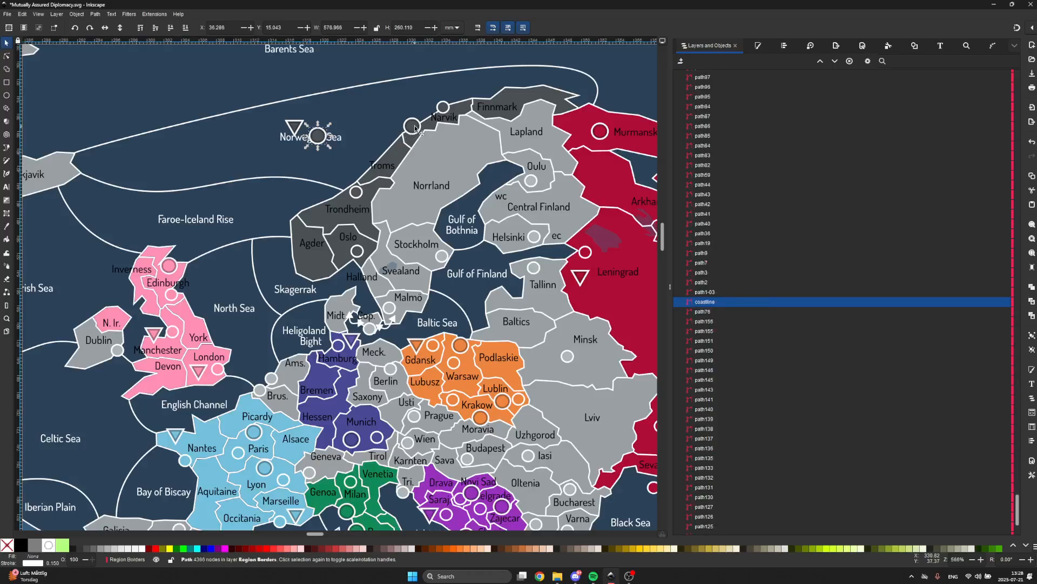
pyautogui.moveTo(414, 129); pyautogui.dragTo(320, 123)
pyautogui.keyDown('ctrl'); pyautogui.scroll(-1, 319, 122); pyautogui.keyUp('ctrl')
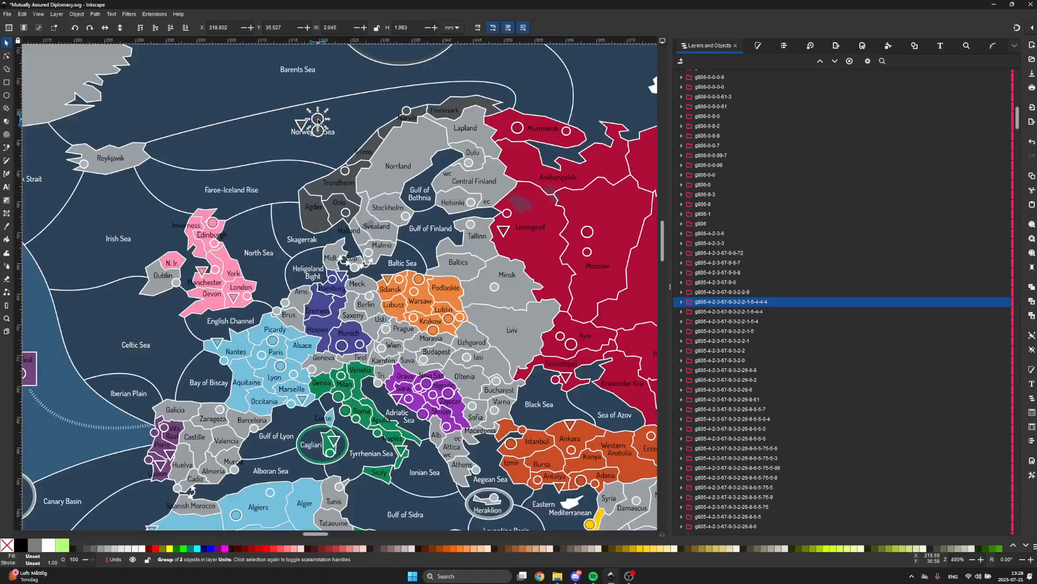
pyautogui.scroll(3, 319, 123)
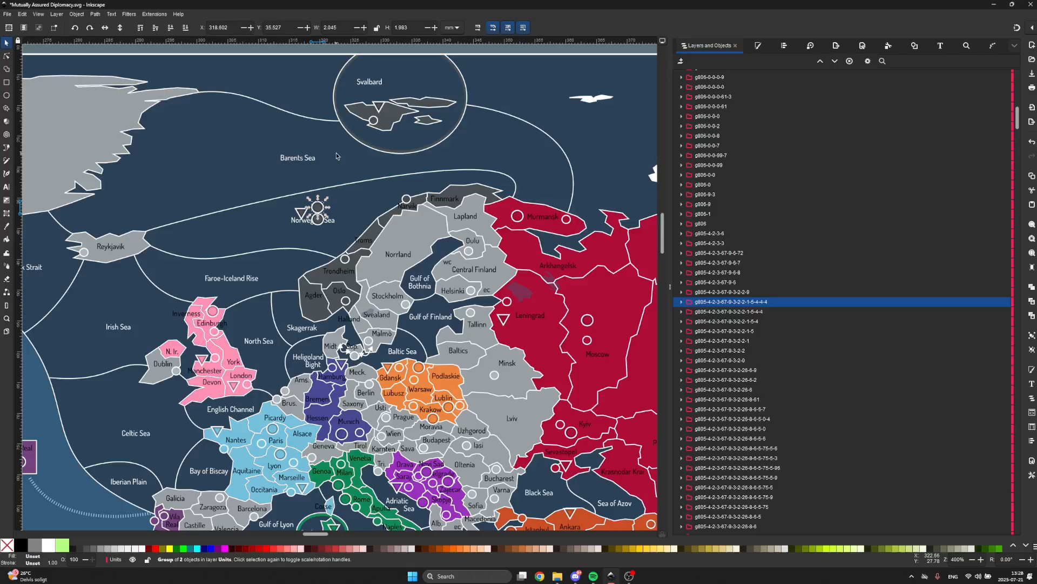
# - Undo the unit moves into the Norwegian Sea and clear the selection
pyautogui.hotkey('ctrl', 'z')
pyautogui.hotkey('ctrl', 'z')
pyautogui.hotkey('ctrl', 'z')
pyautogui.hotkey('ctrl', 'z')
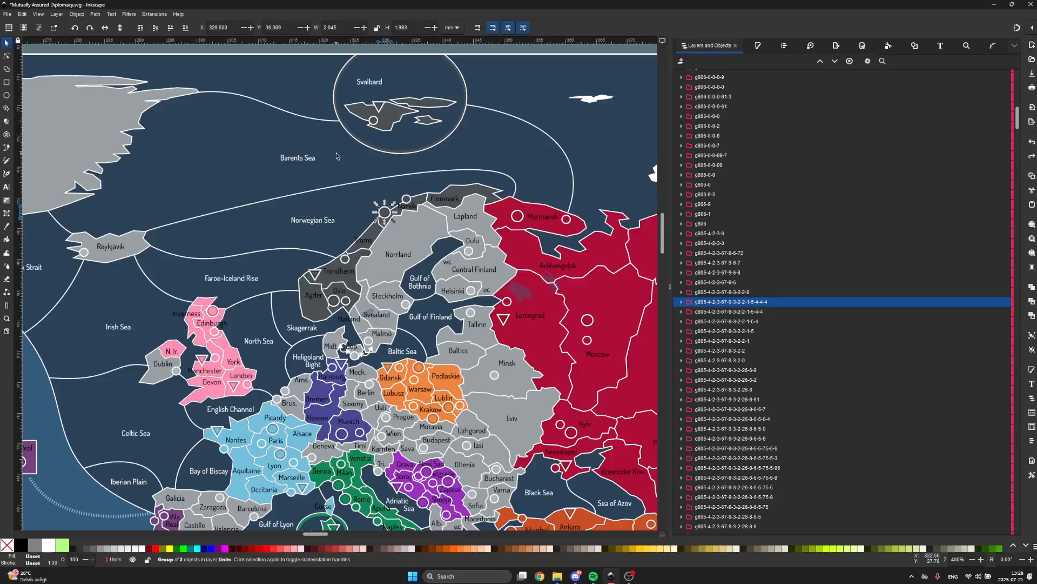
pyautogui.press('Escape')
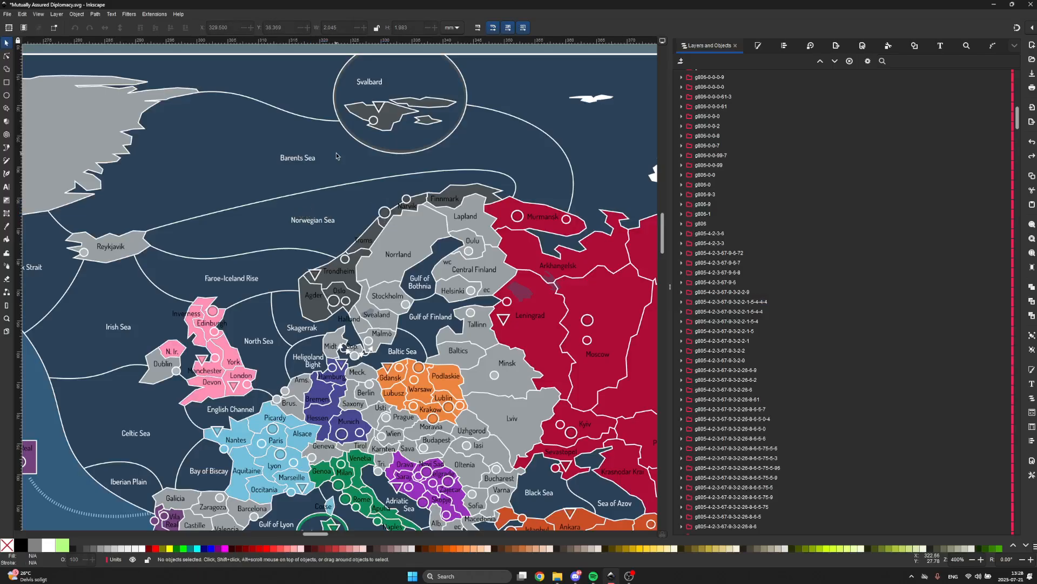
# - Duplicate the Oslo circle and the Troms–Narvik circle, and transfer both copies from the Units layer into the Army Locations layer
pyautogui.scroll(2, 324, 291)
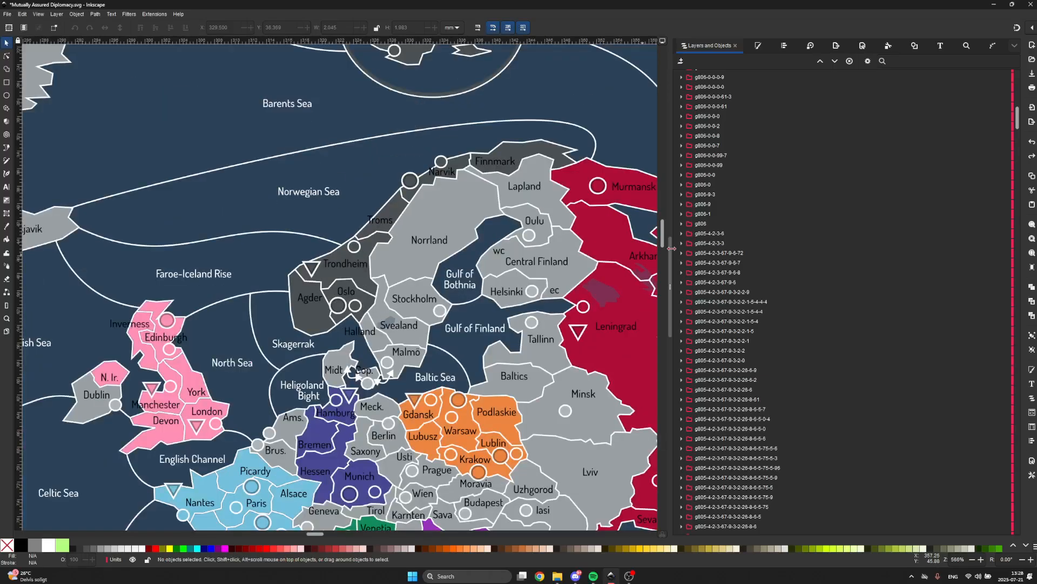
pyautogui.scroll(10, 757, 277)
pyautogui.scroll(2, 324, 323)
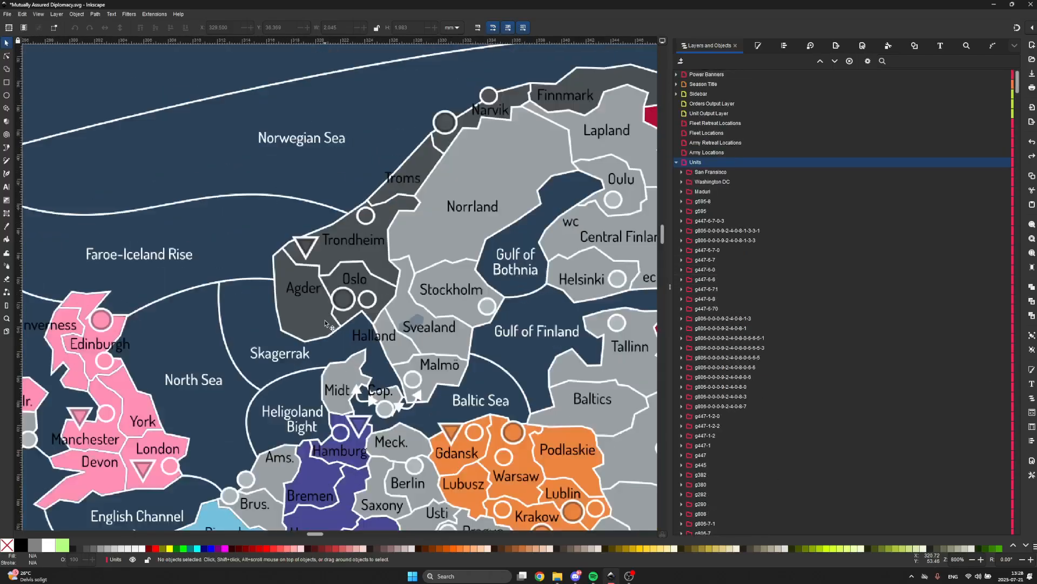
pyautogui.click(344, 299)
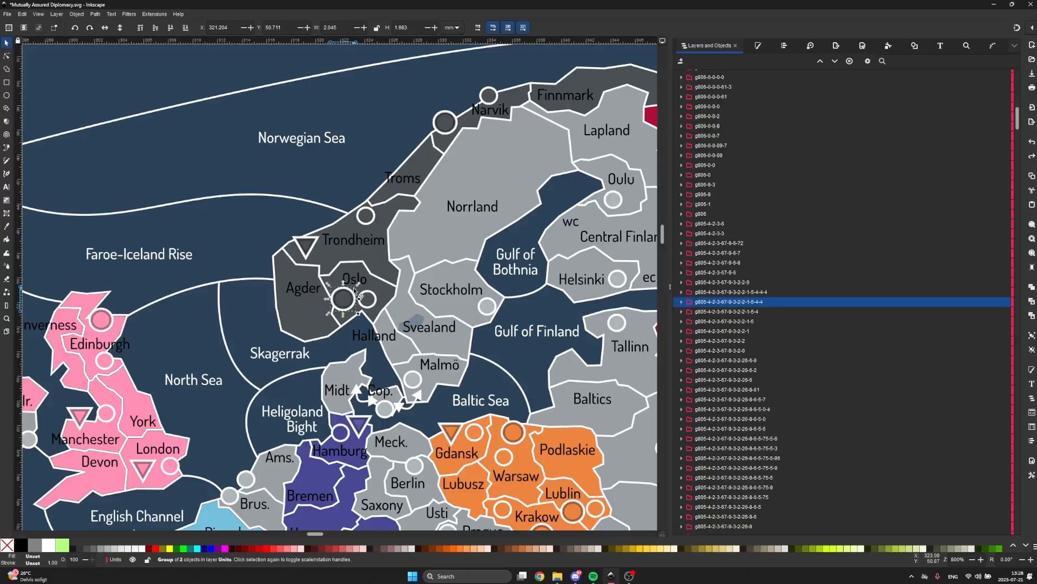
pyautogui.scroll(3, 357, 308)
pyautogui.hscroll(2, 357, 307)
pyautogui.scroll(-2, 350, 308)
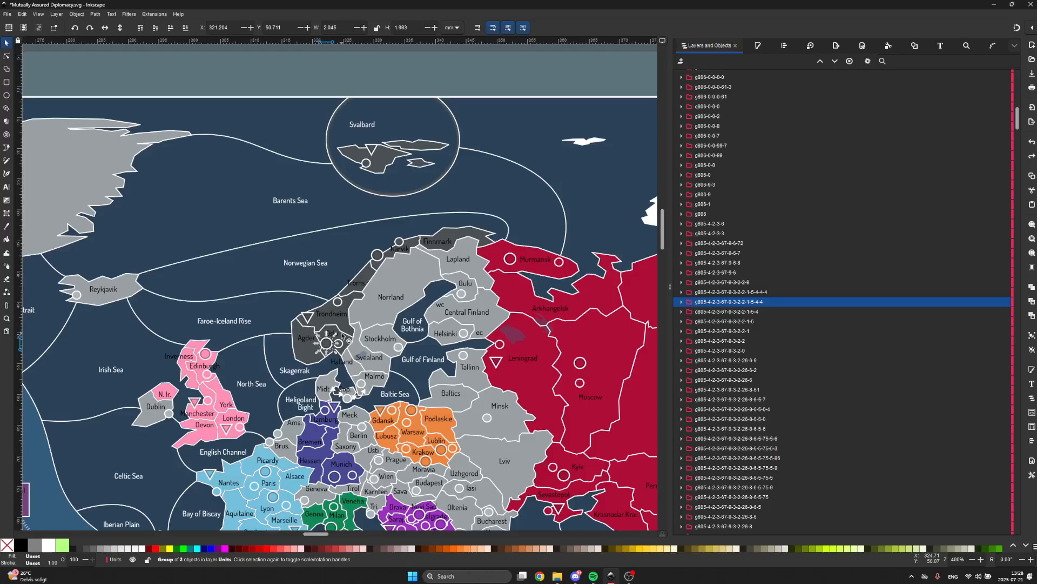
pyautogui.scroll(2, 342, 336)
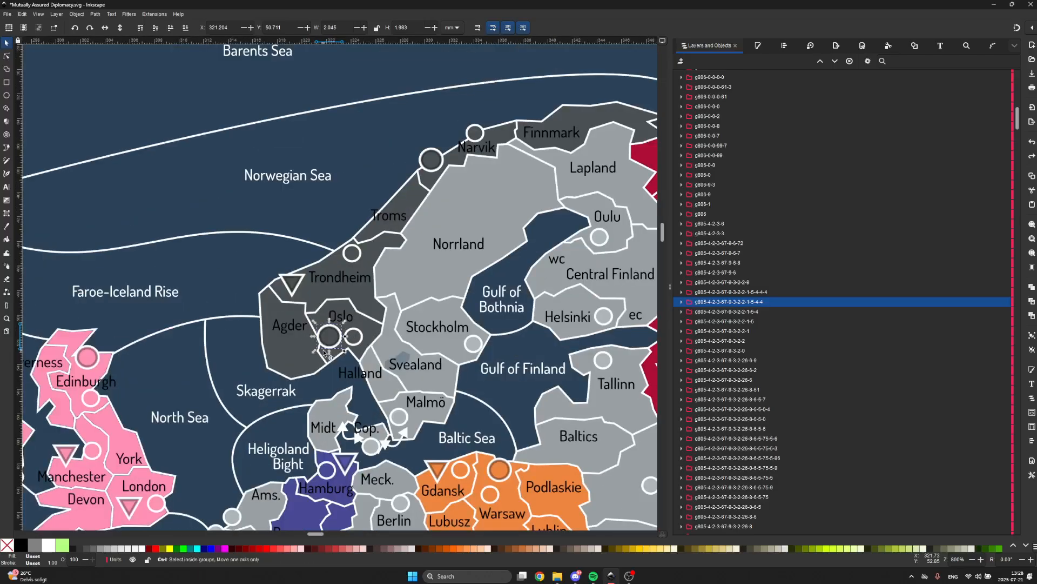
pyautogui.click(431, 161)
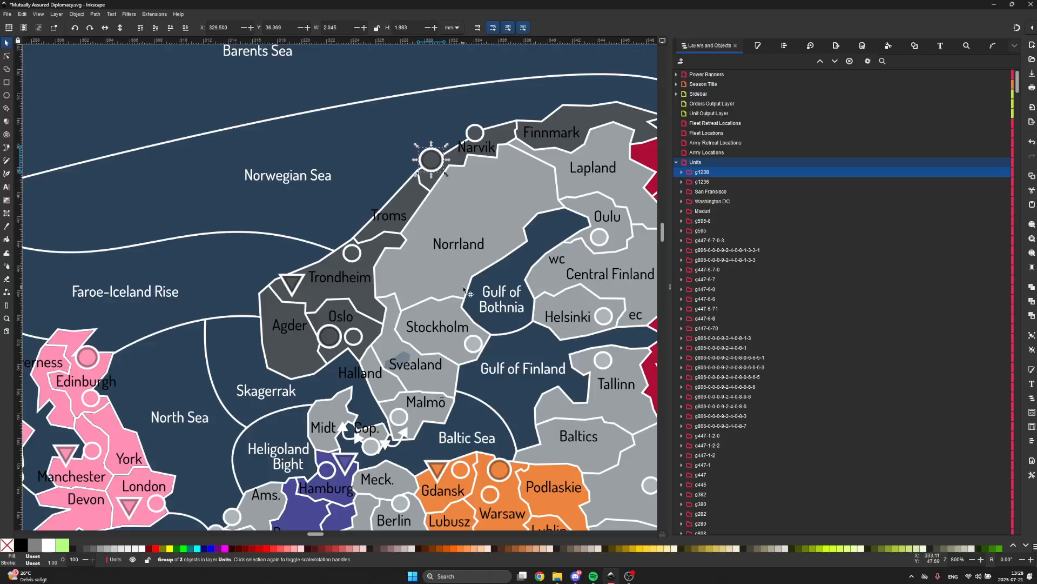
pyautogui.keyDown('shift'); pyautogui.click(717, 181); pyautogui.keyUp('shift')
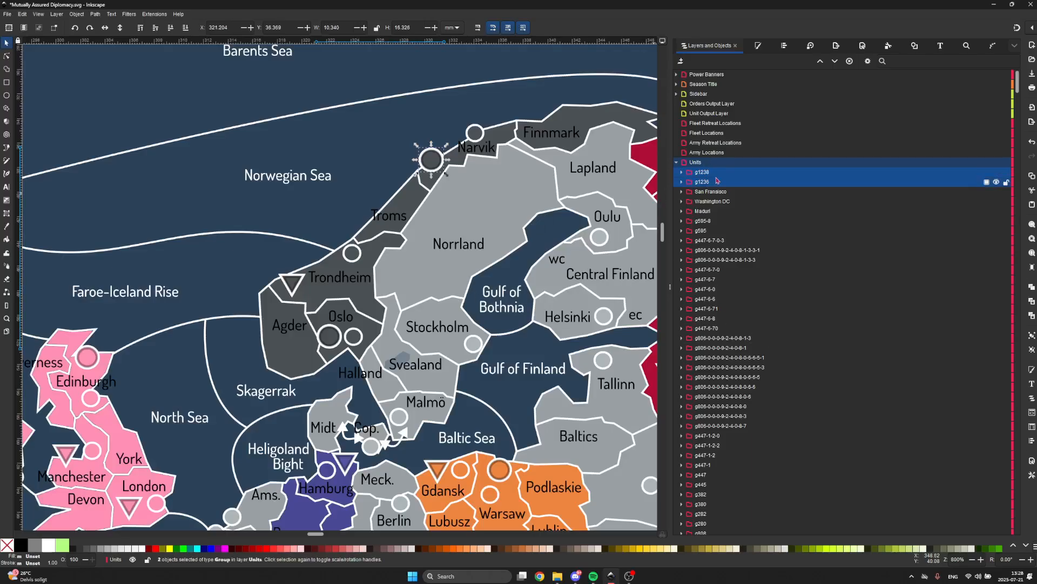
pyautogui.moveTo(717, 181); pyautogui.dragTo(739, 157)
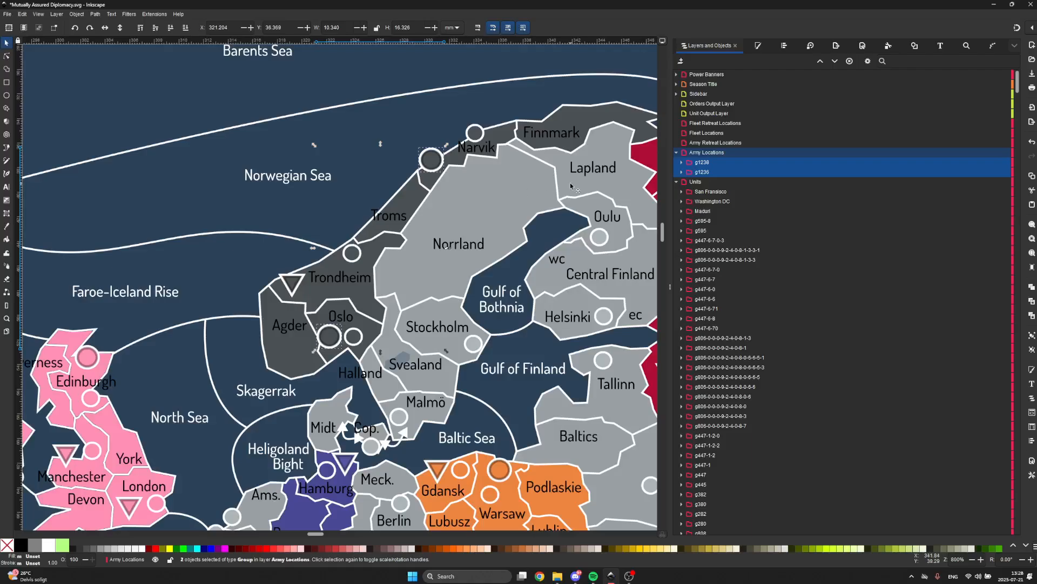
pyautogui.click(588, 194)
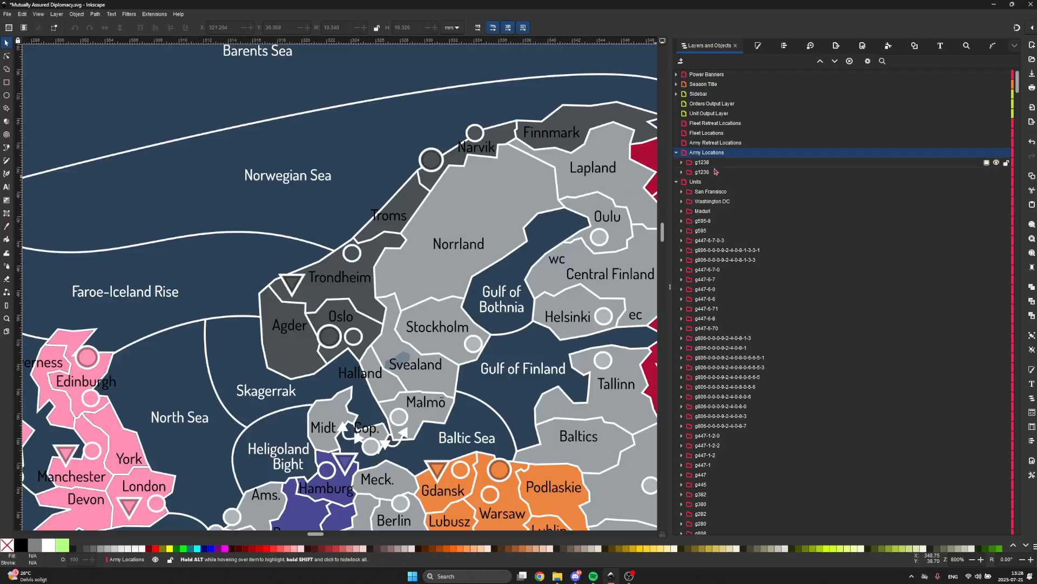
# - Rename the two groups in the Army Locations layer Oslo and Narvik after their provinces, and clear the selection
pyautogui.click(693, 173)
pyautogui.write('Oslo')
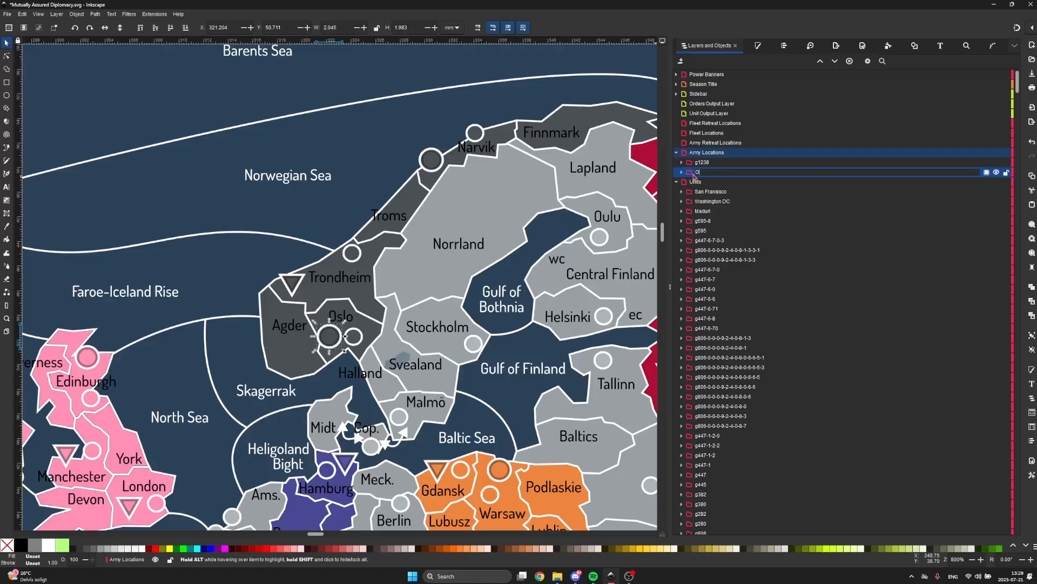
pyautogui.press('Return')
pyautogui.doubleClick(701, 163)
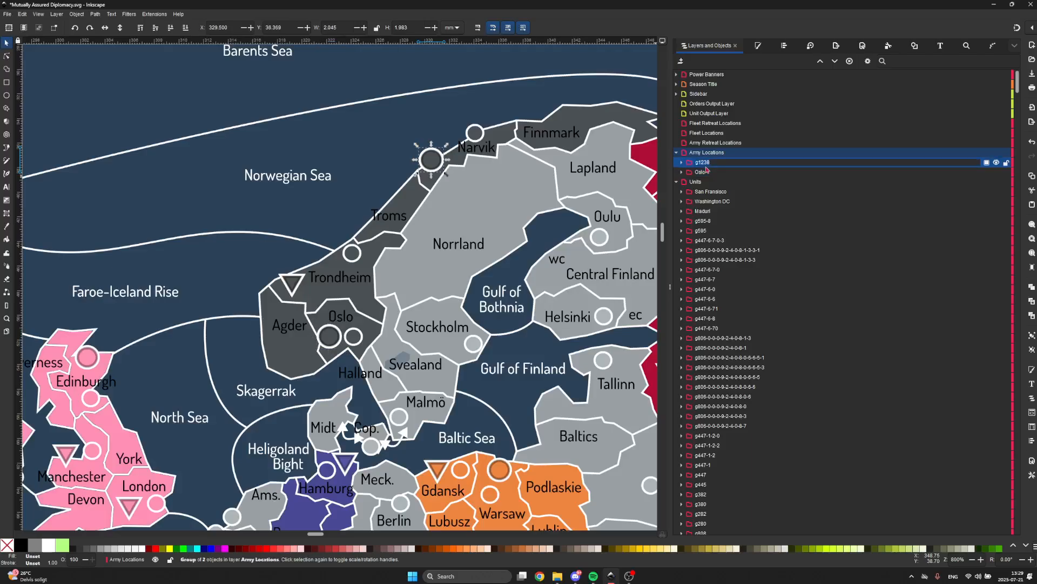
pyautogui.write('Narvik')
pyautogui.press('Return')
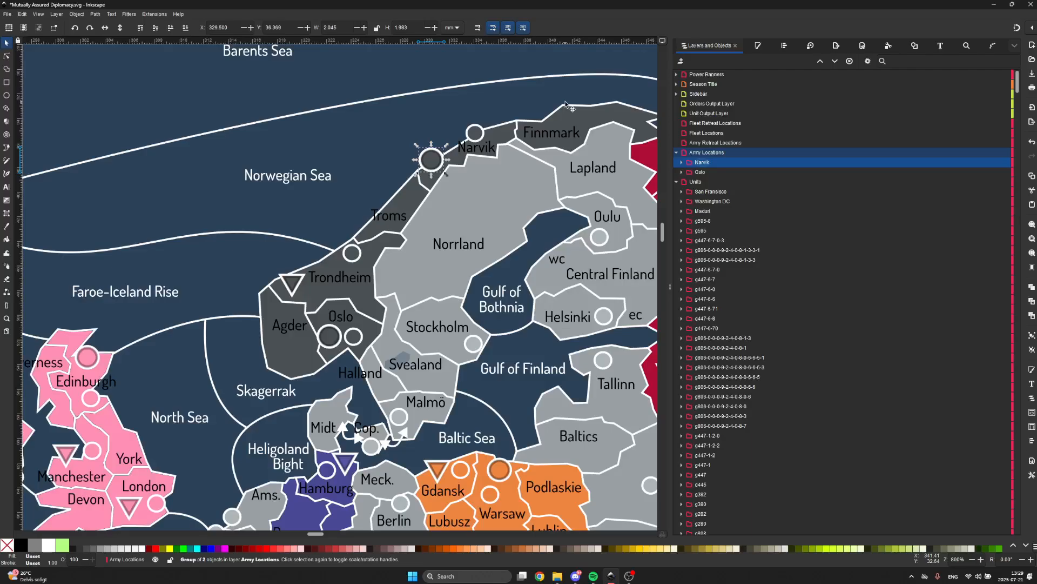
pyautogui.press('Escape')
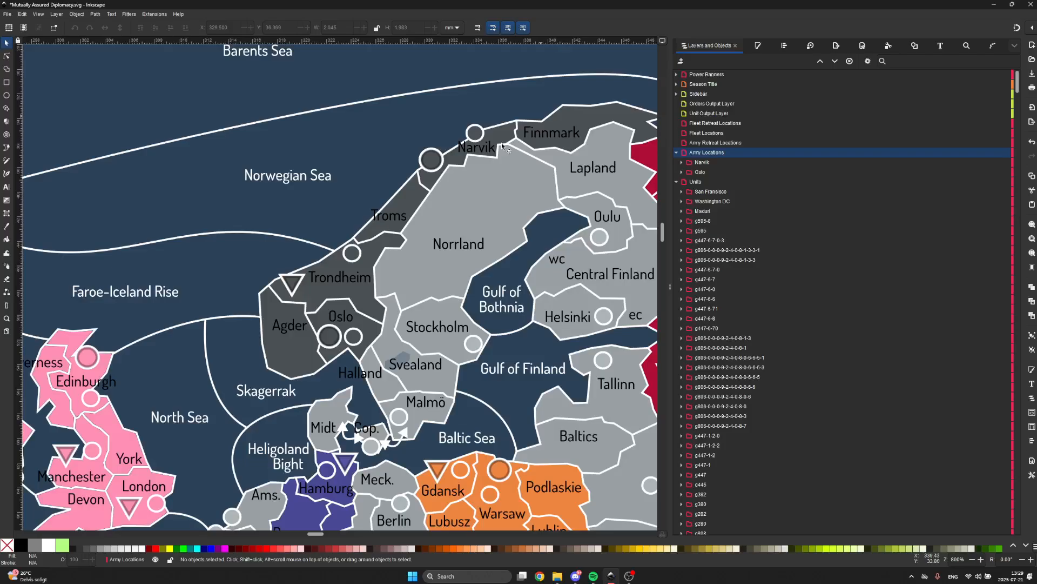
# - Duplicate the Oslo army circle four times, placing the copies in Agder, on the Trondheim coast, in Troms and in Finnmark
pyautogui.click(331, 340)
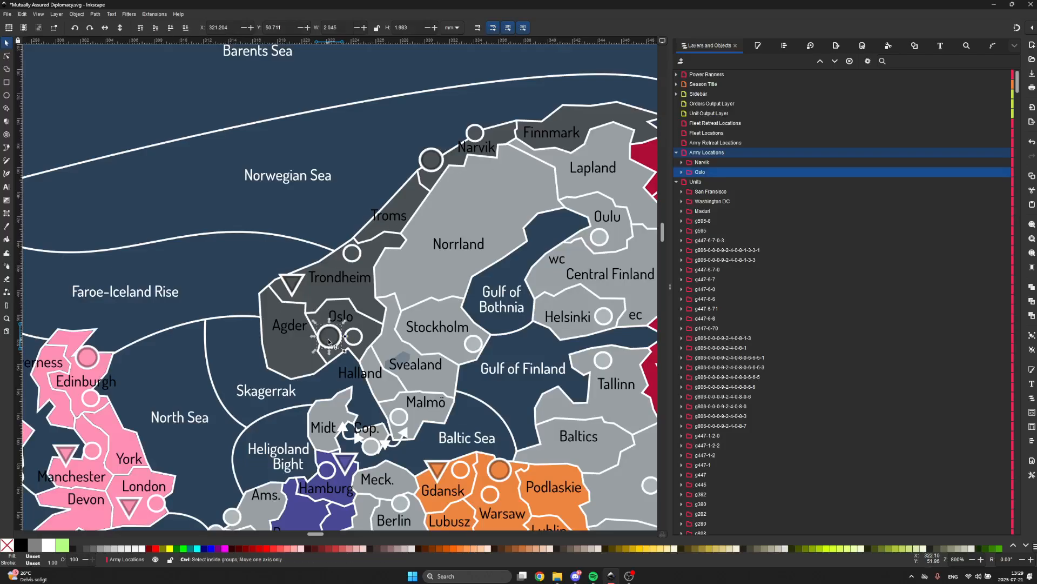
pyautogui.hotkey('ctrl', 'd')
pyautogui.moveTo(327, 342); pyautogui.dragTo(581, 109)
pyautogui.hotkey('ctrl', 'd')
pyautogui.hotkey('ctrl', 'd')
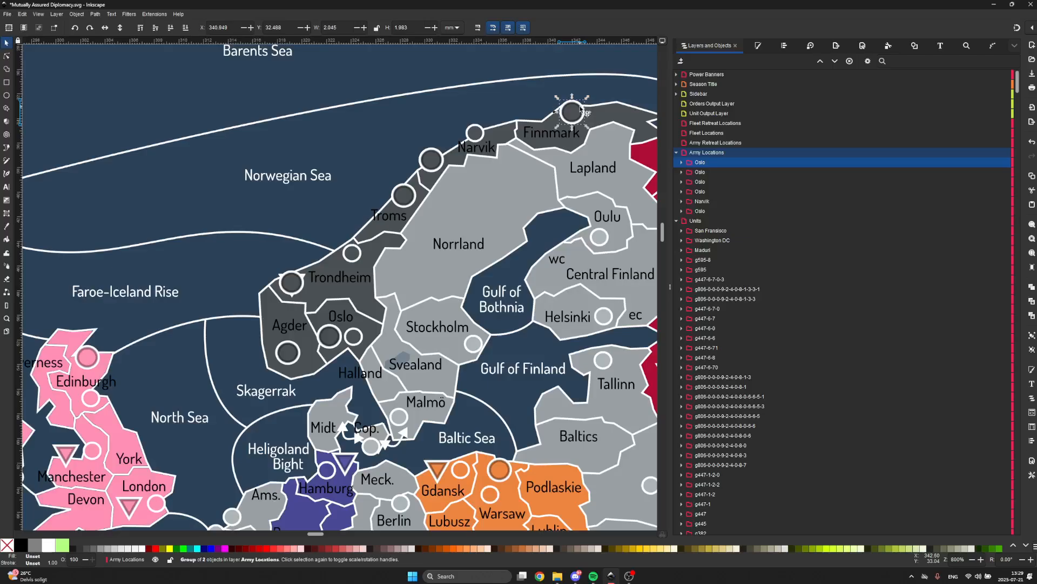
pyautogui.scroll(1, 422, 188)
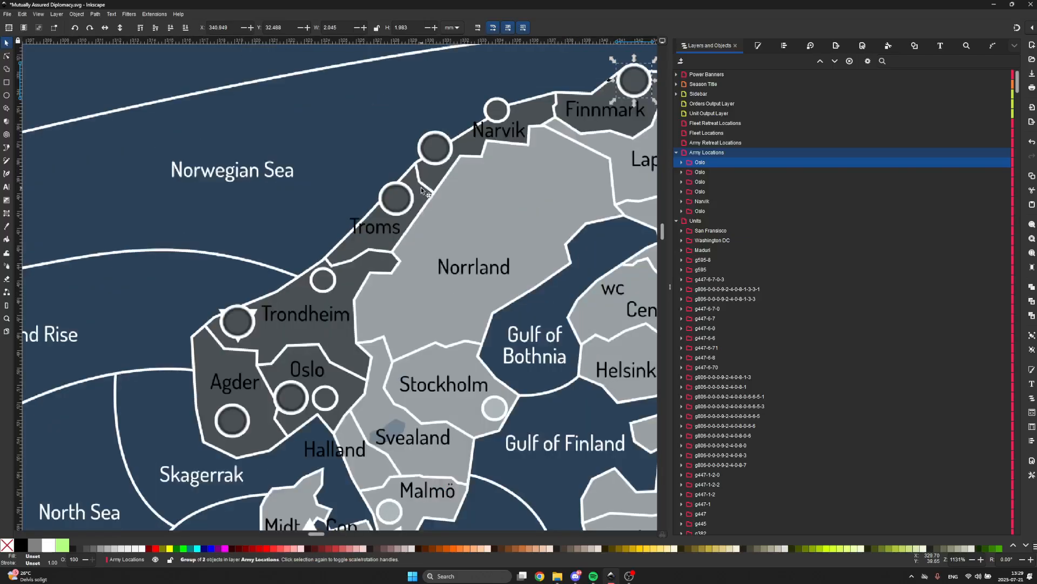
pyautogui.scroll(-1, 421, 188)
pyautogui.hscroll(3, 568, 135)
pyautogui.hscroll(1, 568, 135)
# - Rename the army circle copy placed in Finnmark as Finnmark
pyautogui.click(713, 171)
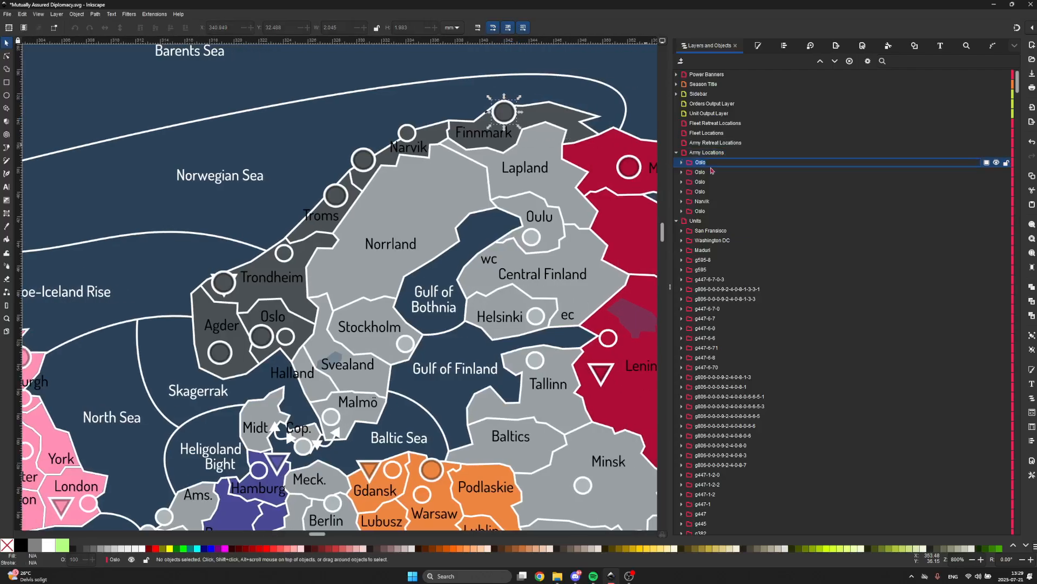
pyautogui.hotkey('ctrl', 'f')
pyautogui.write('inn')
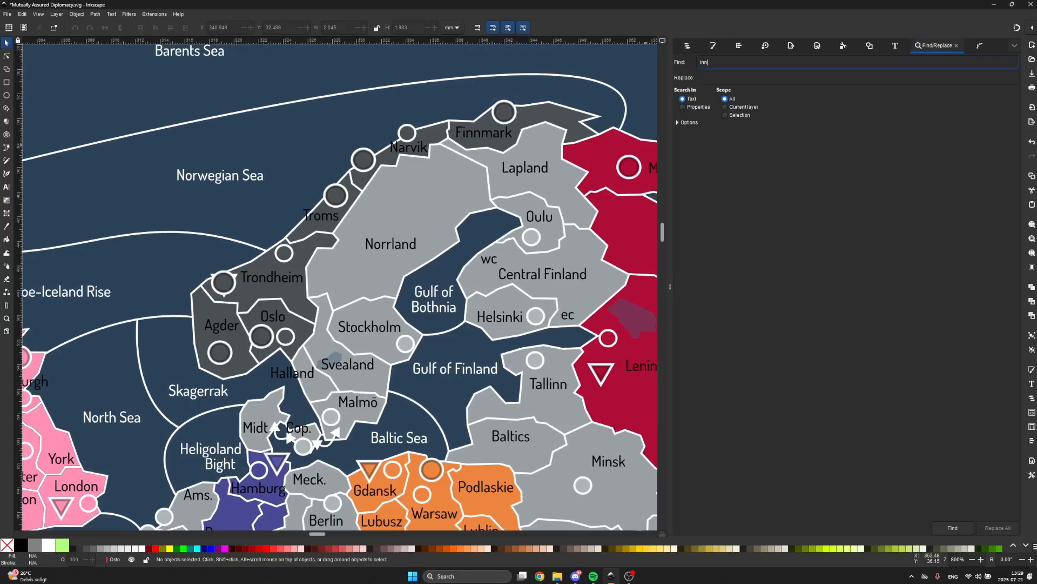
pyautogui.click(688, 47)
pyautogui.click(717, 171)
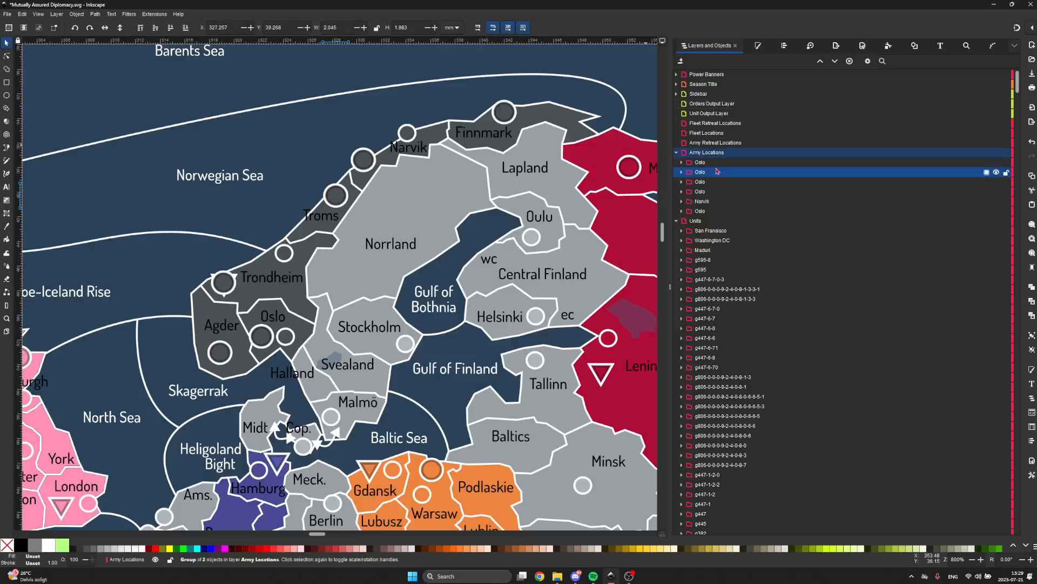
pyautogui.doubleClick(723, 162)
pyautogui.write('Finnm')
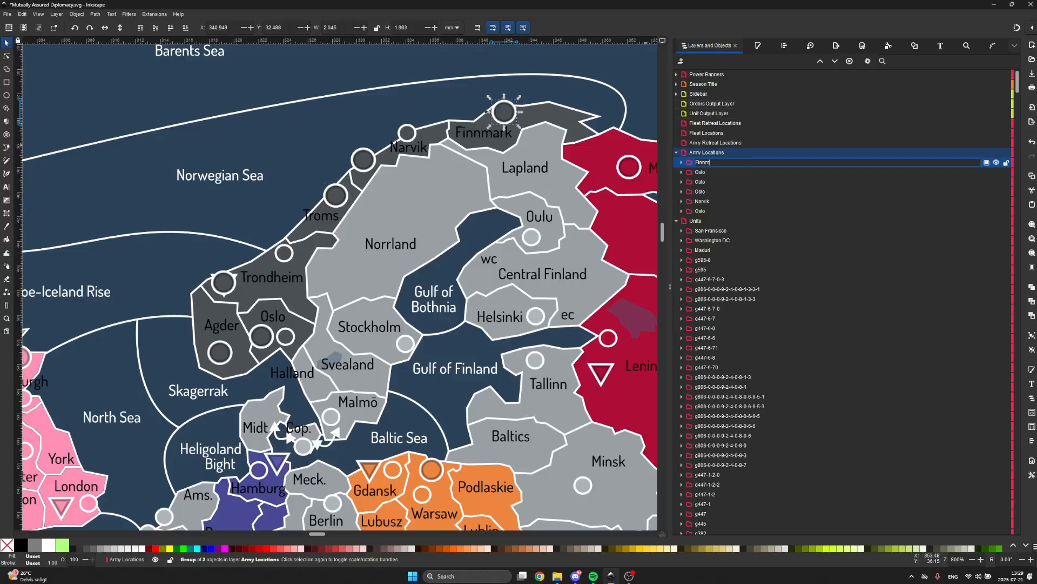
pyautogui.write('ark')
pyautogui.press('Return')
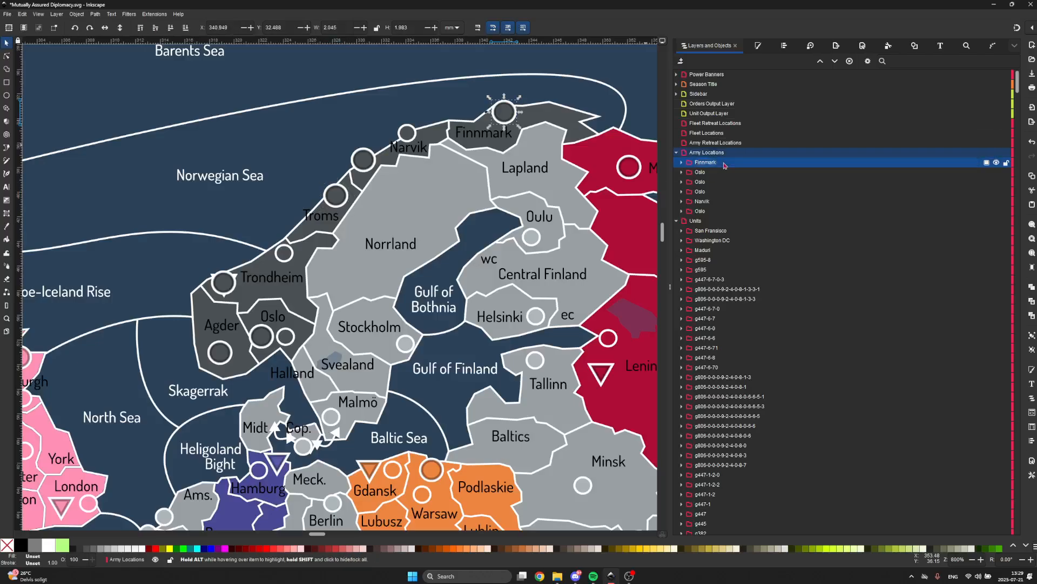
# - Rename the army circle copy placed in Troms as Troms
pyautogui.click(336, 195)
pyautogui.doubleClick(700, 172)
pyautogui.write('TRo')
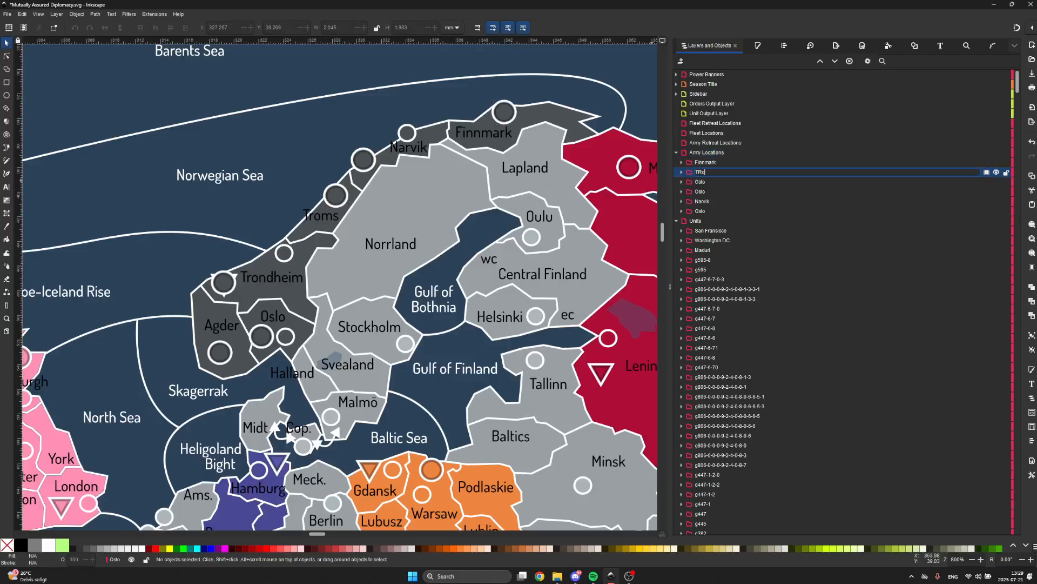
pyautogui.write('oms')
pyautogui.press('Return')
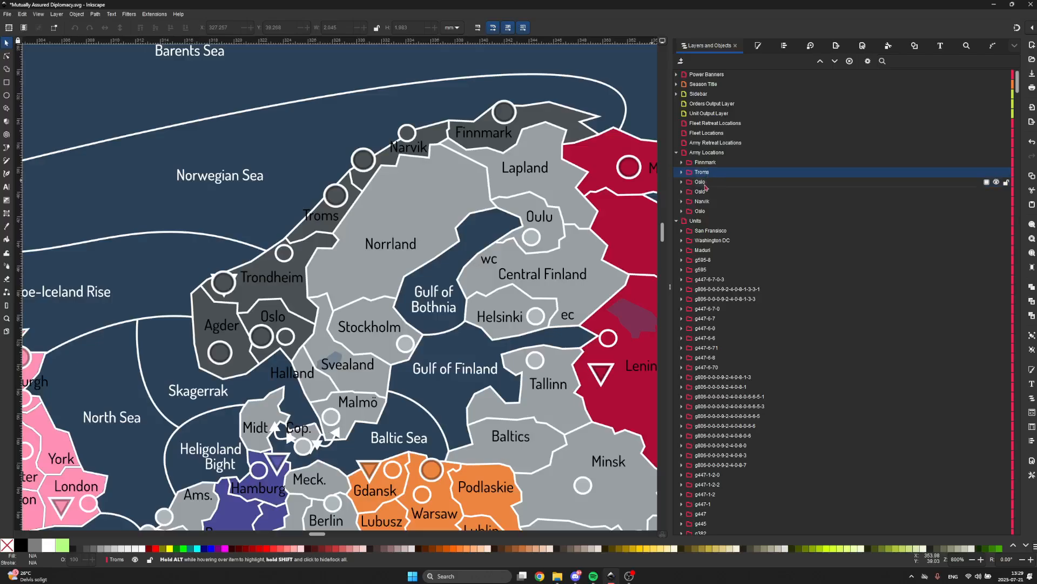
# - Rename the army circle copy on the Trondheim coast as Trondheim
pyautogui.click(709, 182)
pyautogui.doubleClick(703, 182)
pyautogui.write('Tro')
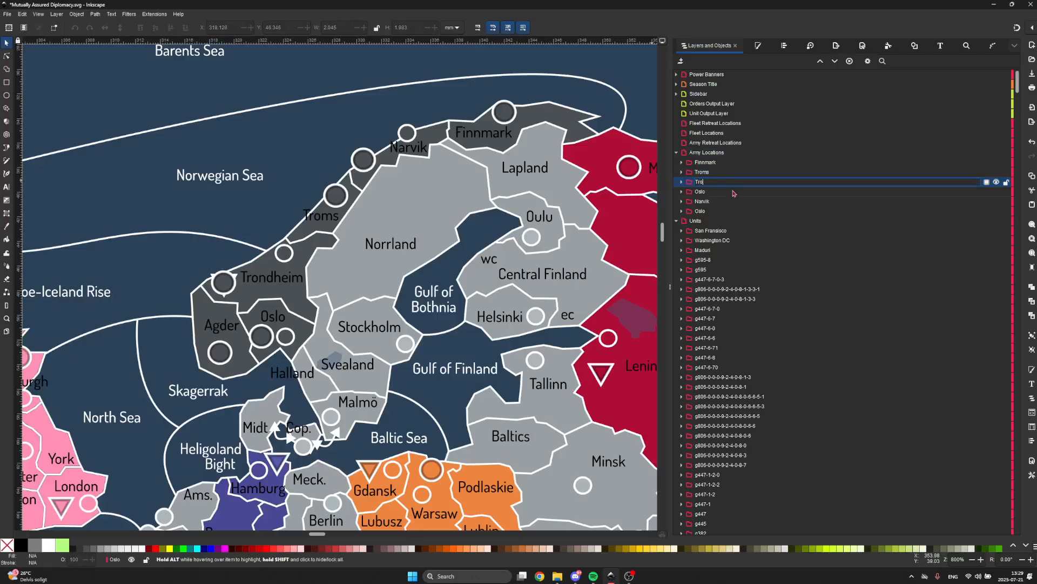
pyautogui.write('ndho')
pyautogui.press('BackSpace')
pyautogui.write('em')
pyautogui.press('Return')
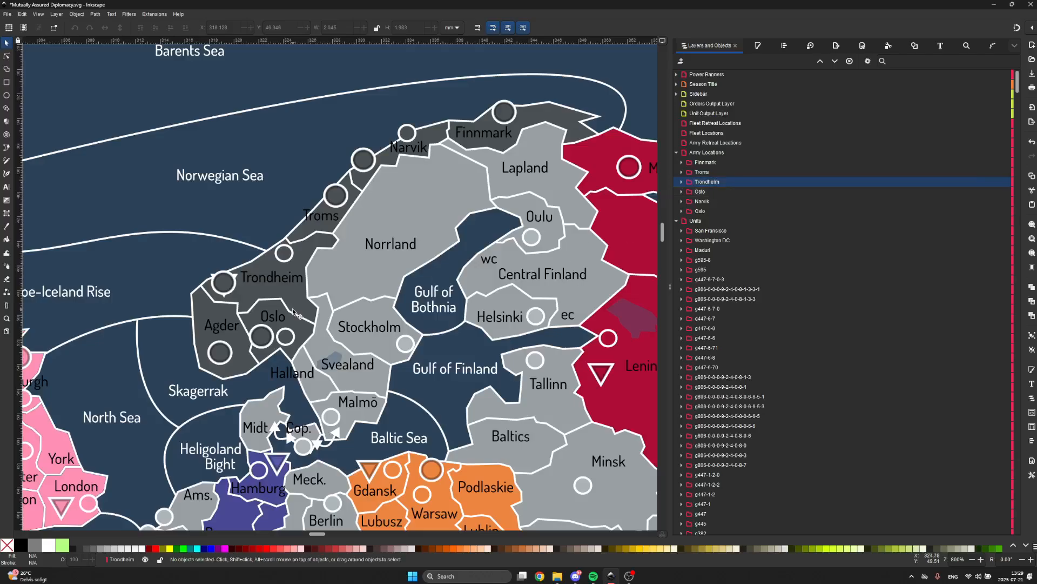
# - Rename the army circle copy placed in Agder as Agder
pyautogui.click(733, 192)
pyautogui.doubleClick(730, 193)
pyautogui.write('A')
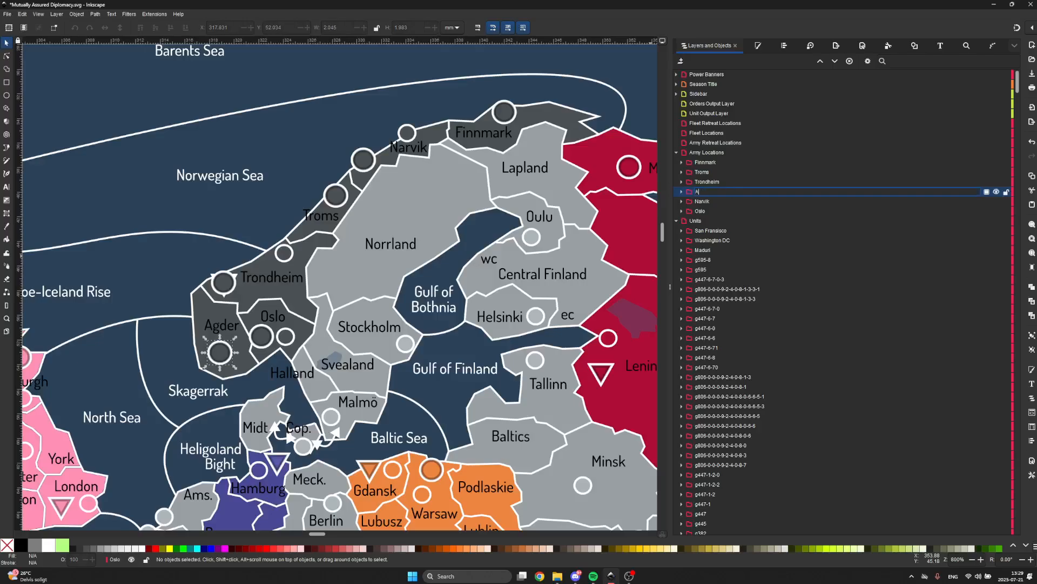
pyautogui.write('gder')
pyautogui.press('Return')
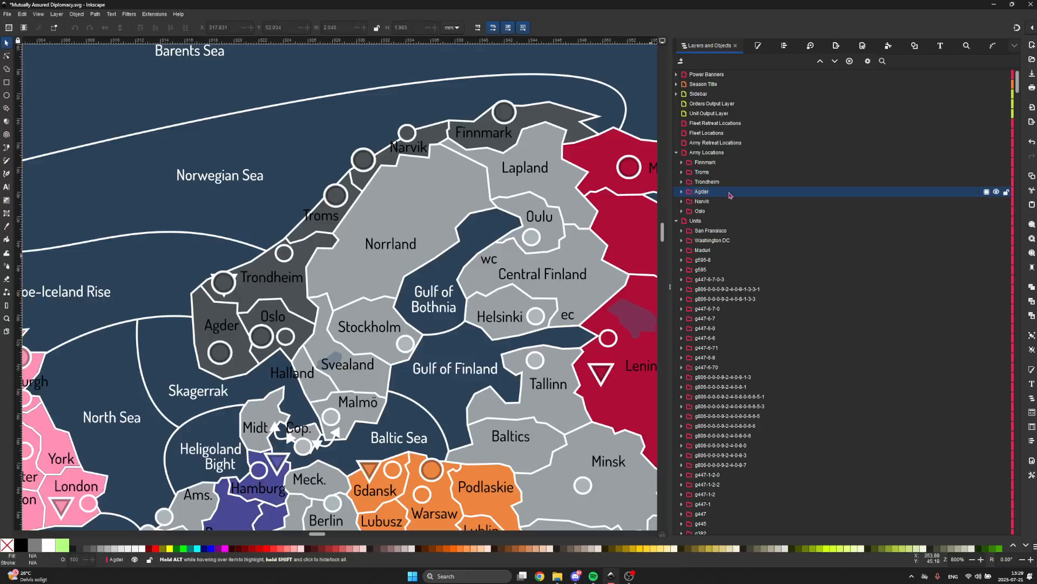
# - Duplicate the fleet triangle on the Trondheim coast and transfer the copy from the Units layer into the Fleet Locations layer
pyautogui.scroll(-1, 413, 288)
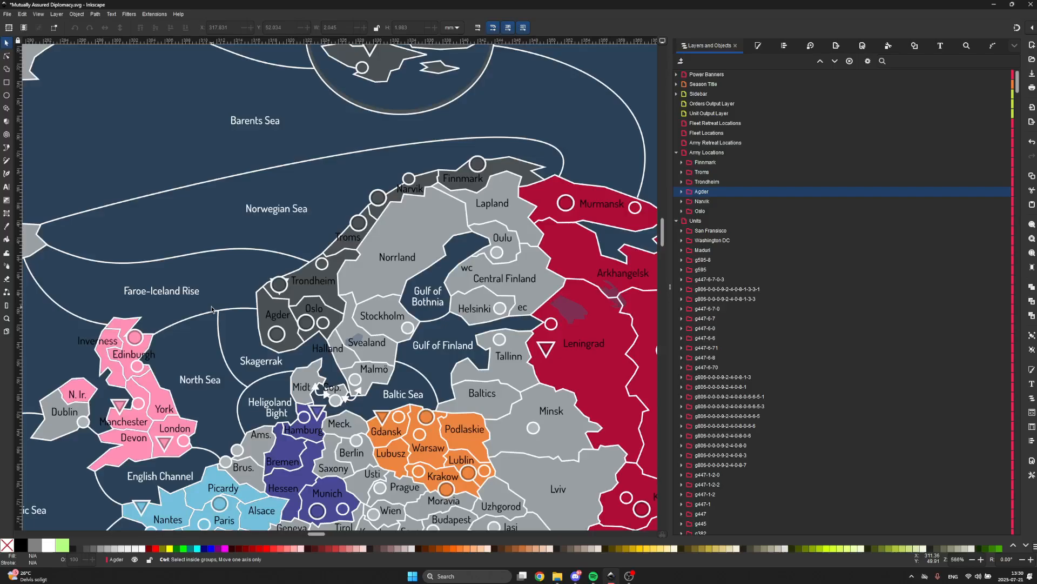
pyautogui.scroll(1, 312, 297)
pyautogui.click(278, 276)
pyautogui.scroll(1, 279, 274)
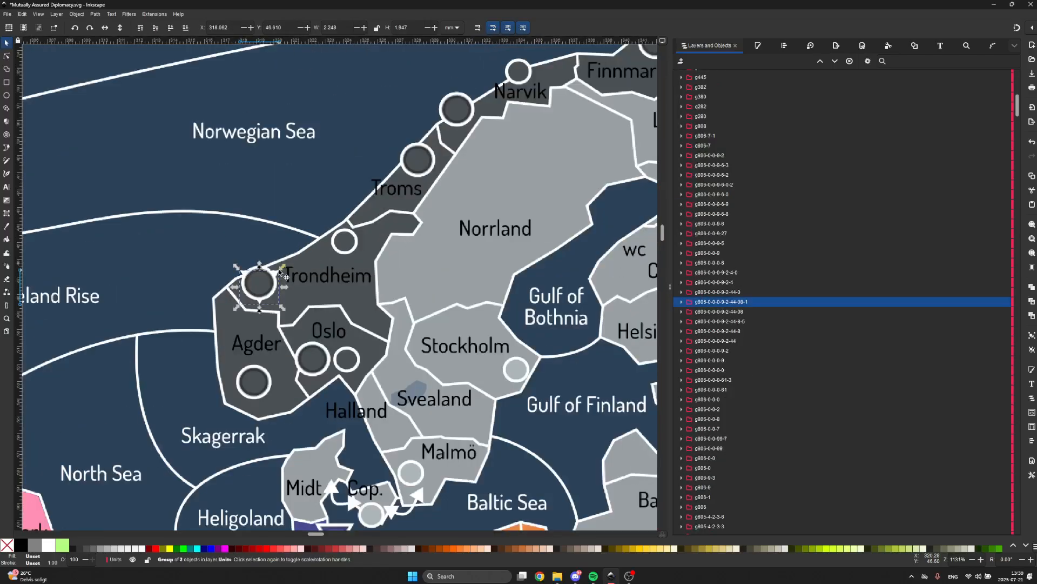
pyautogui.hotkey('ctrl', 'd')
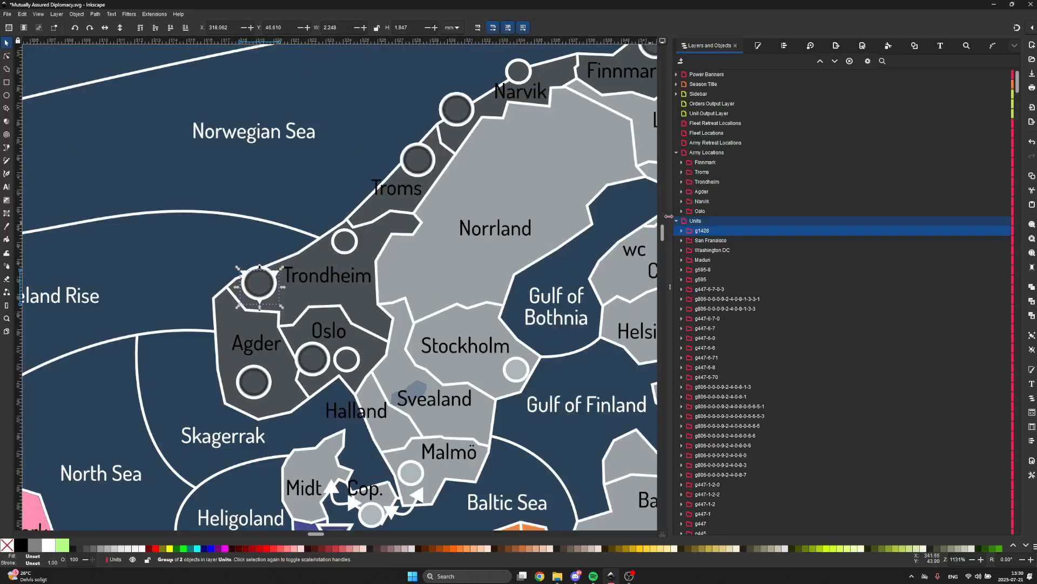
pyautogui.moveTo(705, 232); pyautogui.dragTo(725, 134)
# - Rename the triangle group in the Fleet Locations layer as Trondheim
pyautogui.doubleClick(724, 144)
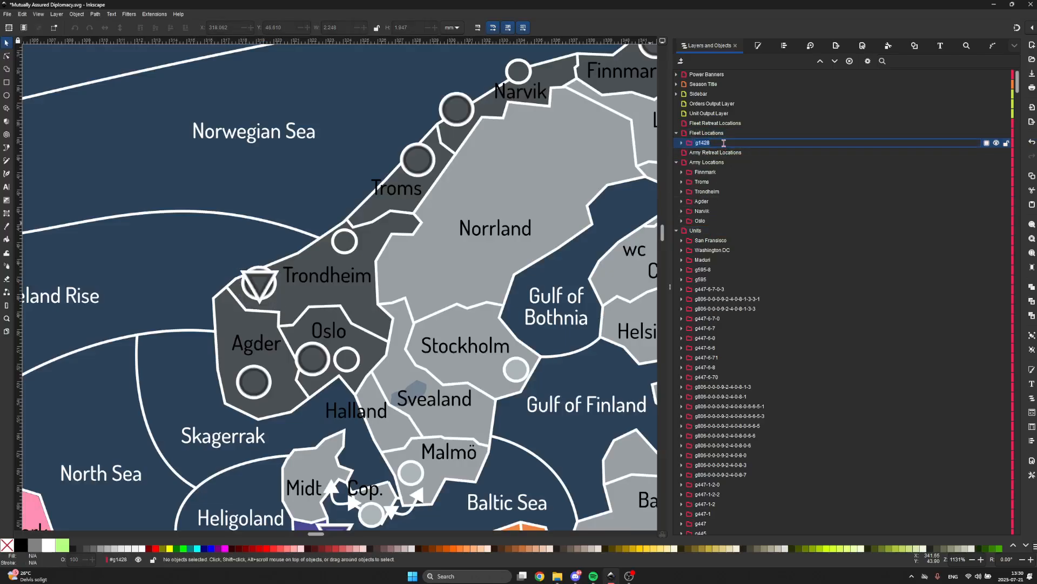
pyautogui.write('Trondheim')
pyautogui.press('Return')
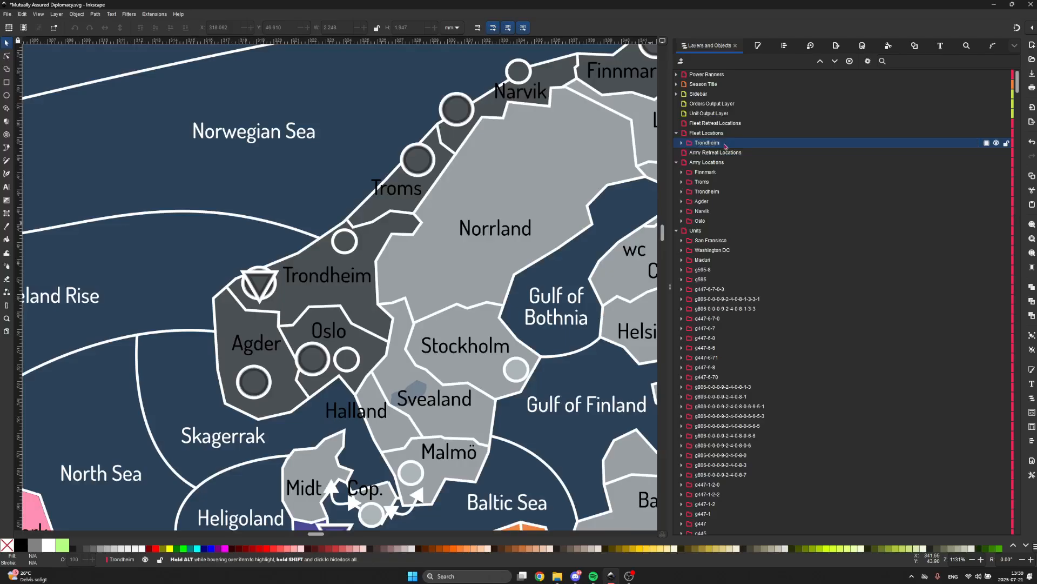
pyautogui.click(255, 286)
pyautogui.click(255, 287)
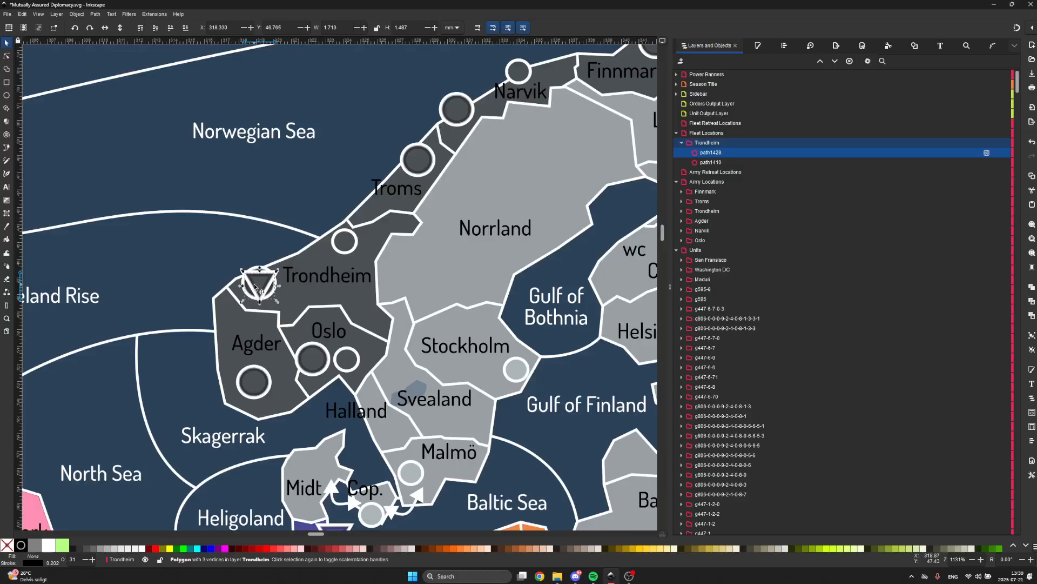
pyautogui.hotkey('ctrl', 'd')
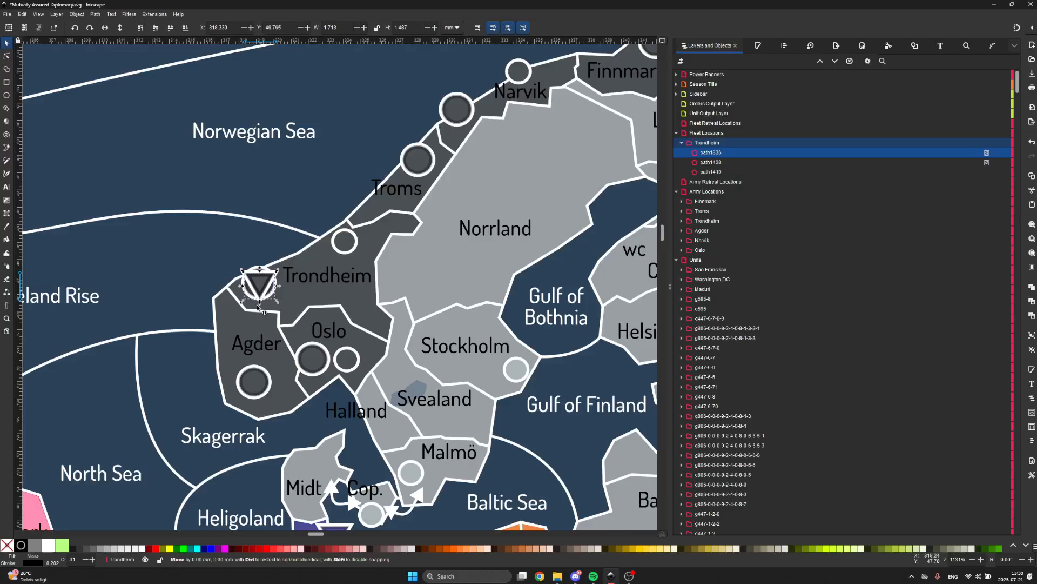
pyautogui.moveTo(255, 286); pyautogui.dragTo(249, 361)
pyautogui.press('Escape')
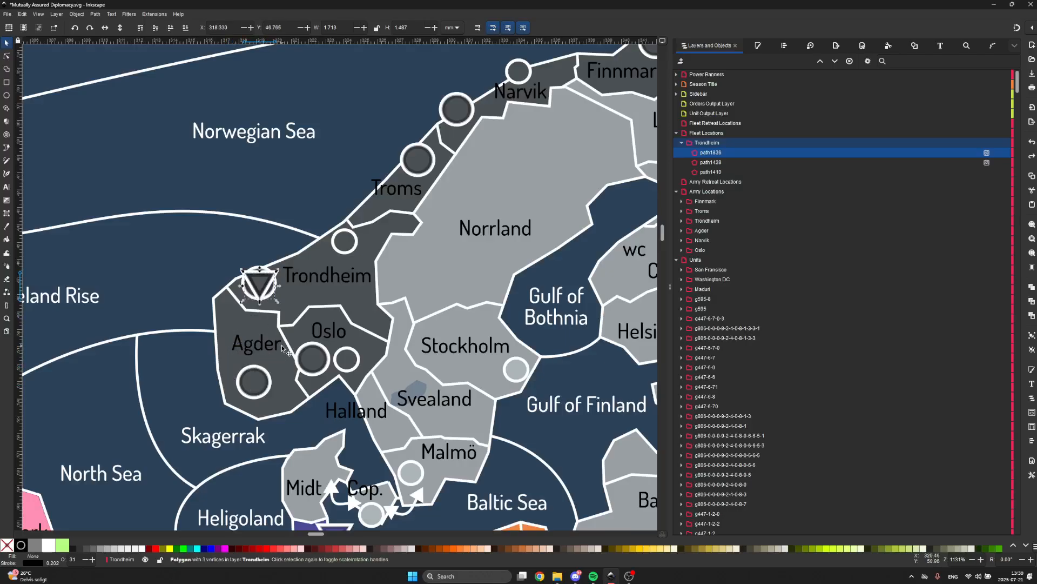
pyautogui.press('Delete')
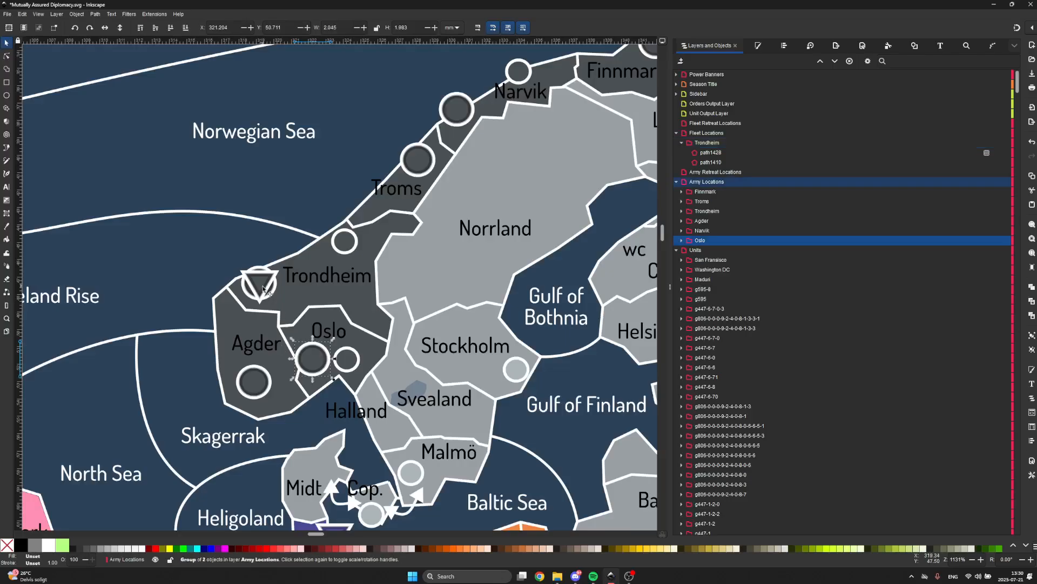
# - Duplicate the Trondheim fleet triangle, place the copy over Agder's army circle and rename it as Agder
pyautogui.click(269, 289)
pyautogui.hotkey('ctrl', 'd')
pyautogui.moveTo(269, 289); pyautogui.dragTo(255, 391)
pyautogui.doubleClick(718, 142)
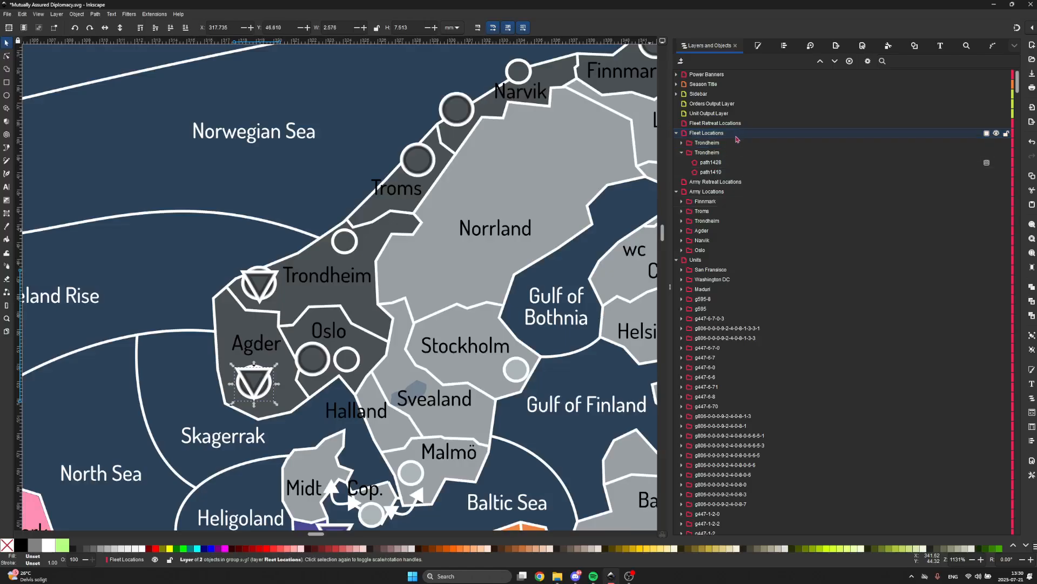
pyautogui.write('Agd')
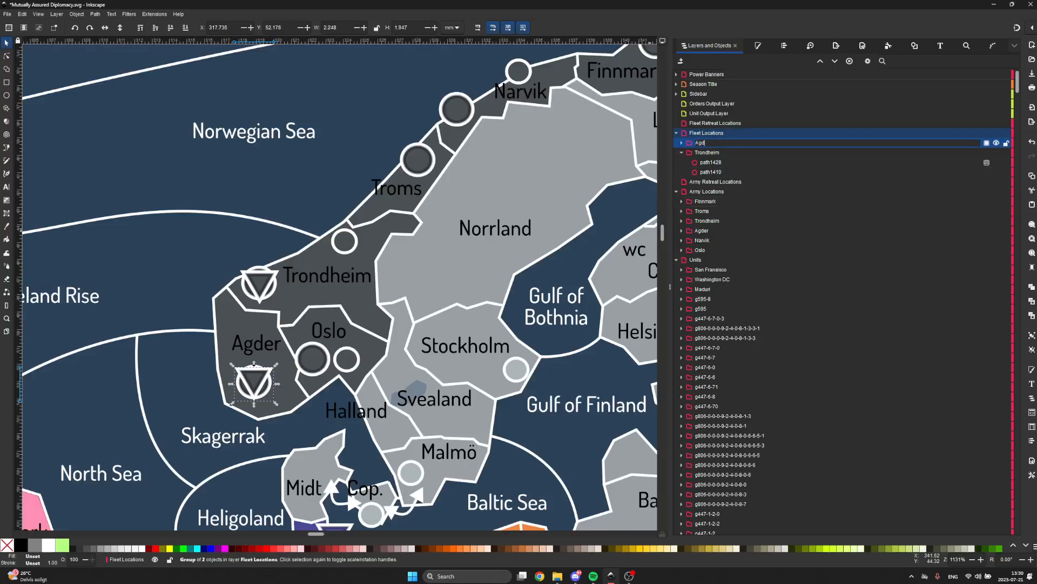
pyautogui.write('er')
pyautogui.press('Return')
# - Duplicate the Agder fleet triangle, place the copy over Oslo's filled army circle and rename it as Oslo
pyautogui.click(302, 369)
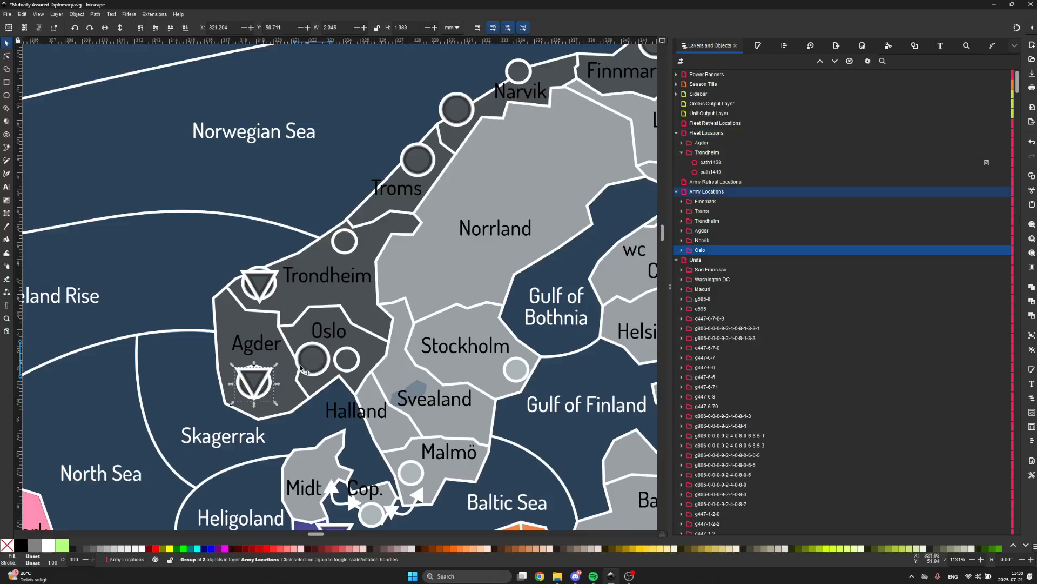
pyautogui.click(313, 360)
pyautogui.click(263, 380)
pyautogui.hotkey('ctrl', 'd')
pyautogui.moveTo(263, 381); pyautogui.dragTo(323, 361)
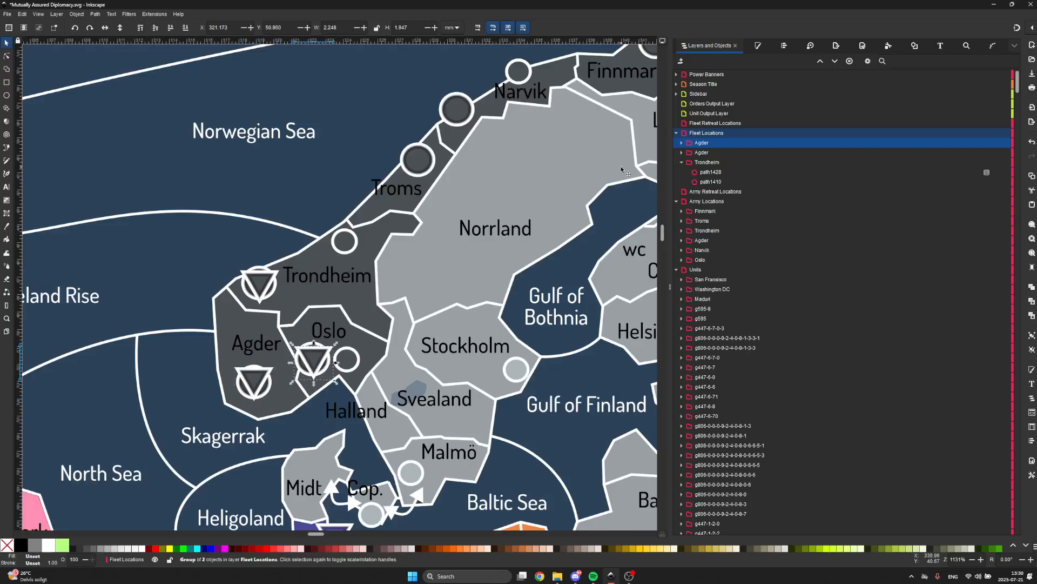
pyautogui.doubleClick(734, 145)
pyautogui.write('Oslo')
pyautogui.press('Return')
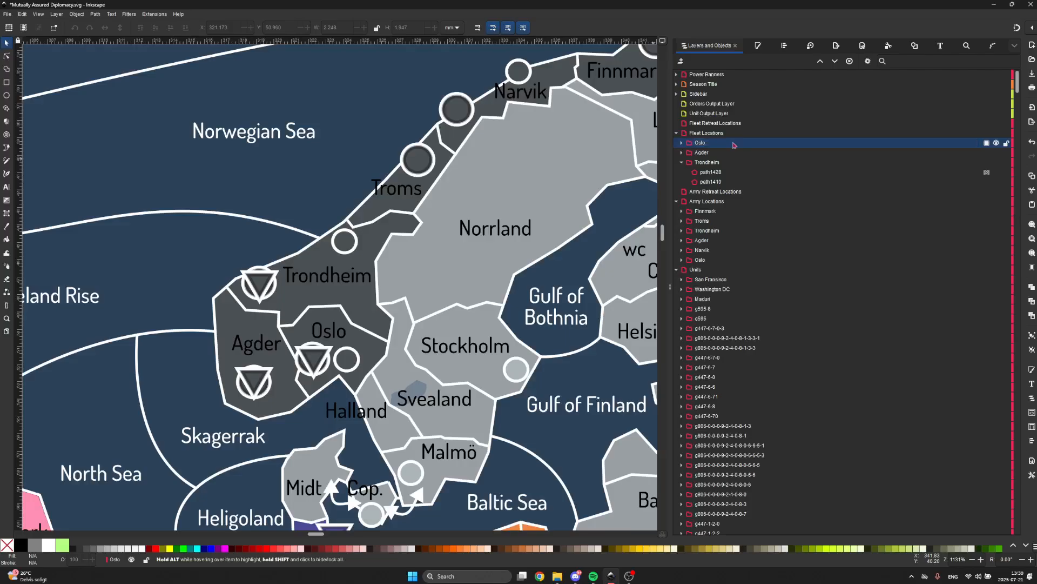
# - Duplicate the Trondheim fleet triangle and place copies over the filled army circles of Troms and Narvik
pyautogui.click(280, 280)
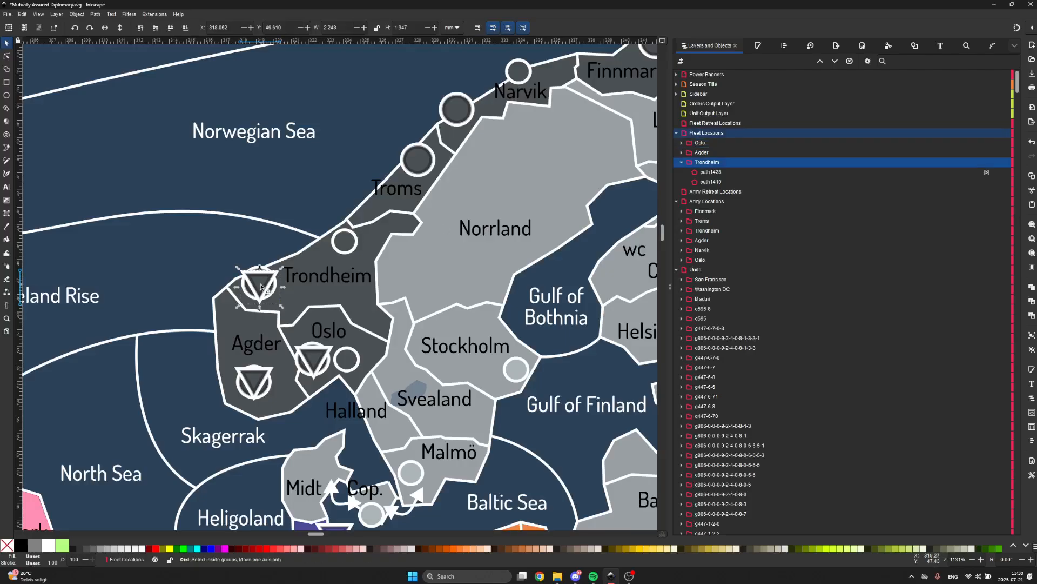
pyautogui.hotkey('ctrl', 'd')
pyautogui.moveTo(266, 282); pyautogui.dragTo(453, 105)
pyautogui.hotkey('ctrl', 'd')
# - Duplicate the fleet triangle on the Narvik coast, place the copy over Finnmark's army circle and rename it as Finnmark
pyautogui.hscroll(3, 453, 105)
pyautogui.scroll(3, 432, 106)
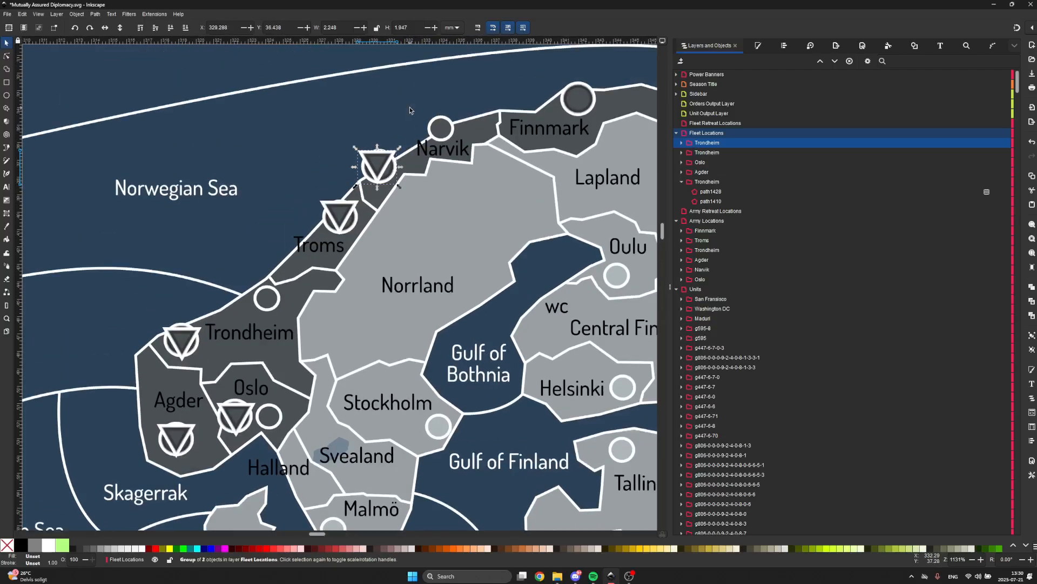
pyautogui.hotkey('ctrl', 'd')
pyautogui.moveTo(377, 182); pyautogui.dragTo(578, 120)
pyautogui.doubleClick(749, 144)
pyautogui.write('Finnmark')
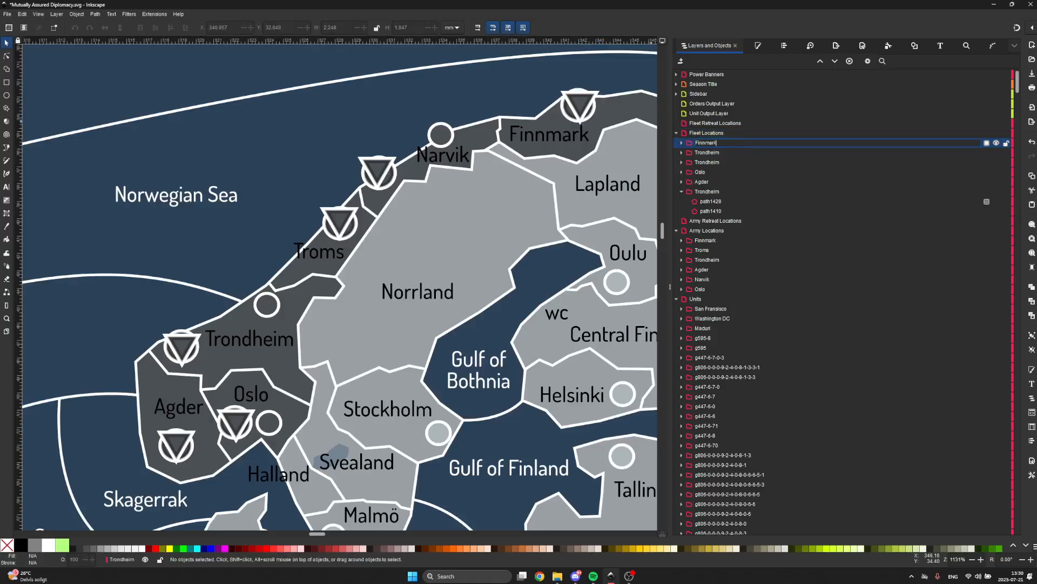
pyautogui.press('Return')
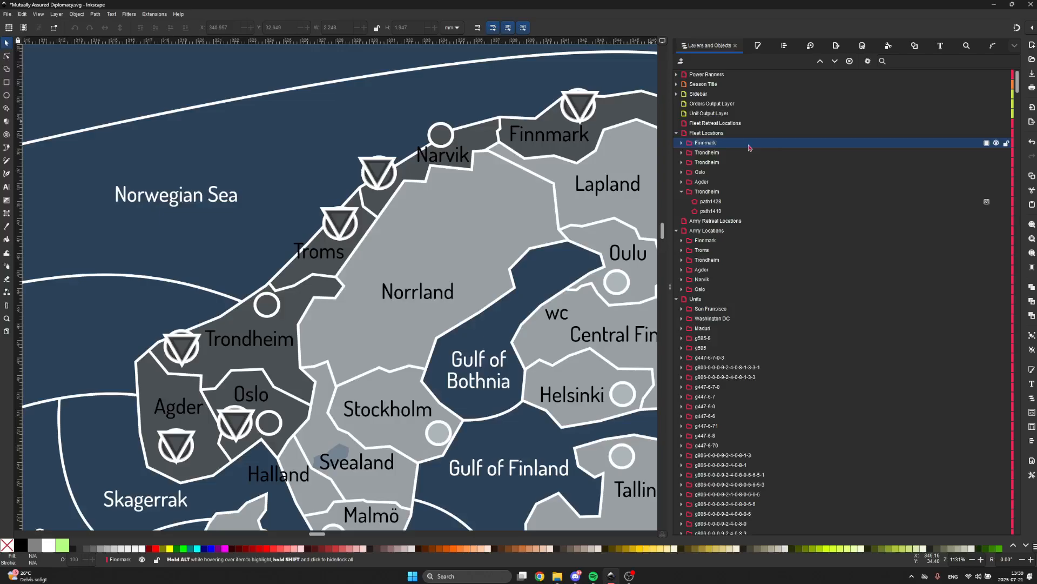
# - Rename the two remaining fleet triangle copies on the northern coast as Narvik and Troms to match their provinces
pyautogui.click(733, 153)
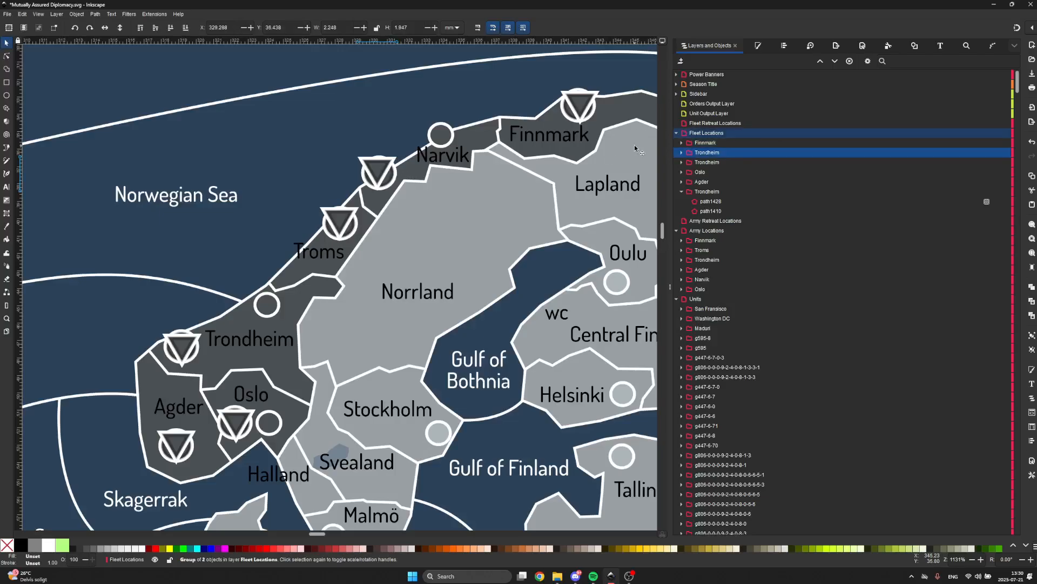
pyautogui.doubleClick(733, 152)
pyautogui.write('Narv')
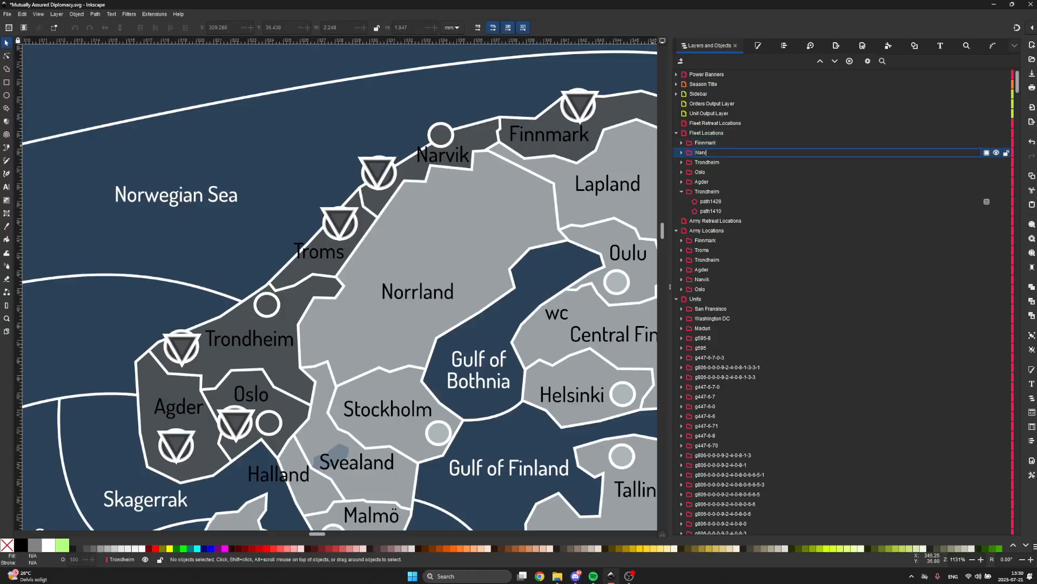
pyautogui.write('ik')
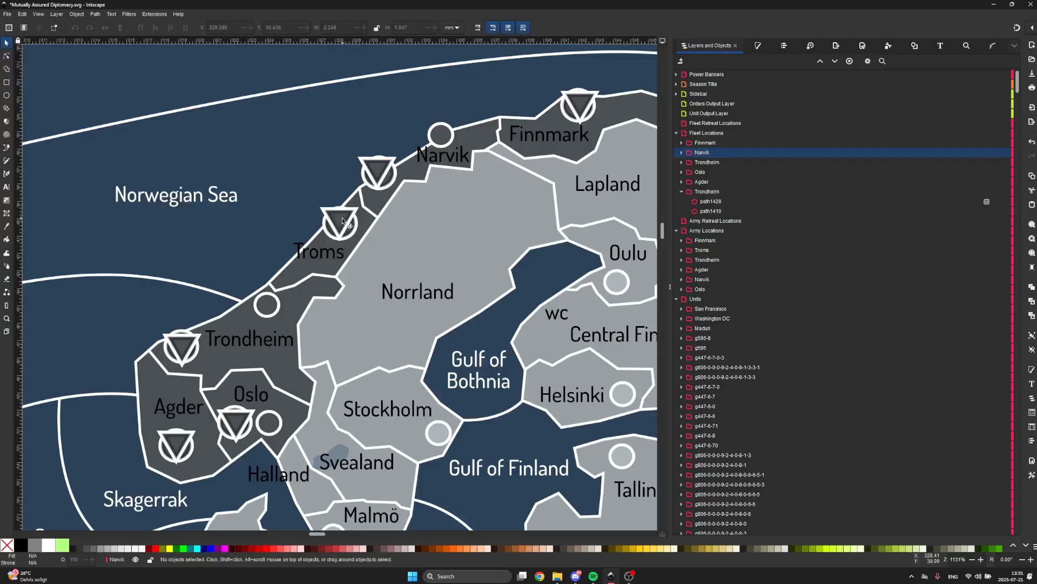
pyautogui.click(351, 221)
pyautogui.doubleClick(810, 162)
pyautogui.write('Tr')
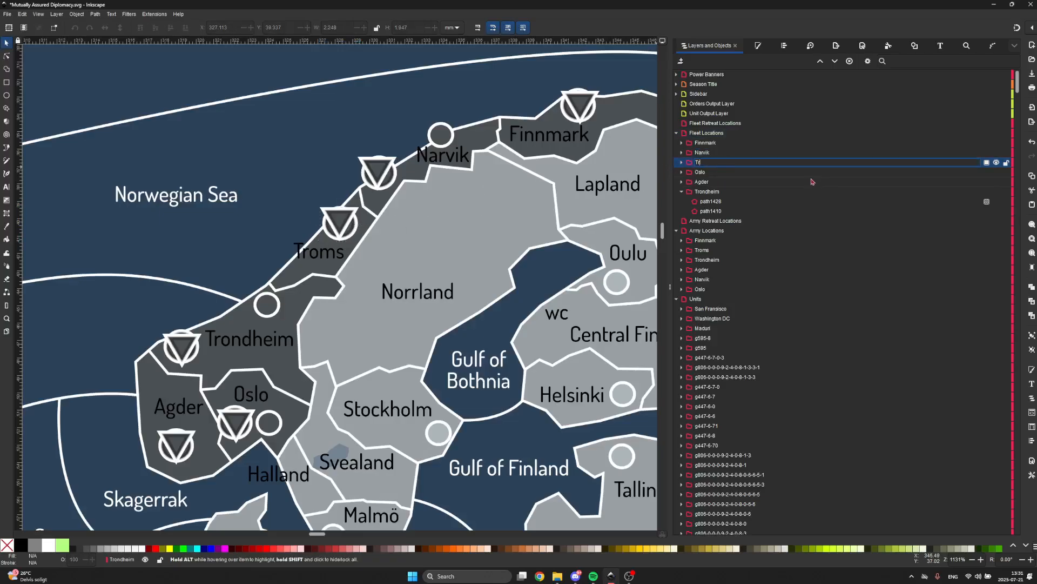
pyautogui.write('oms')
pyautogui.press('Return')
# - Duplicate all six groups in the Army Locations layer and transfer the copies into the Army Retreat Locations layer
pyautogui.scroll(-3, 485, 267)
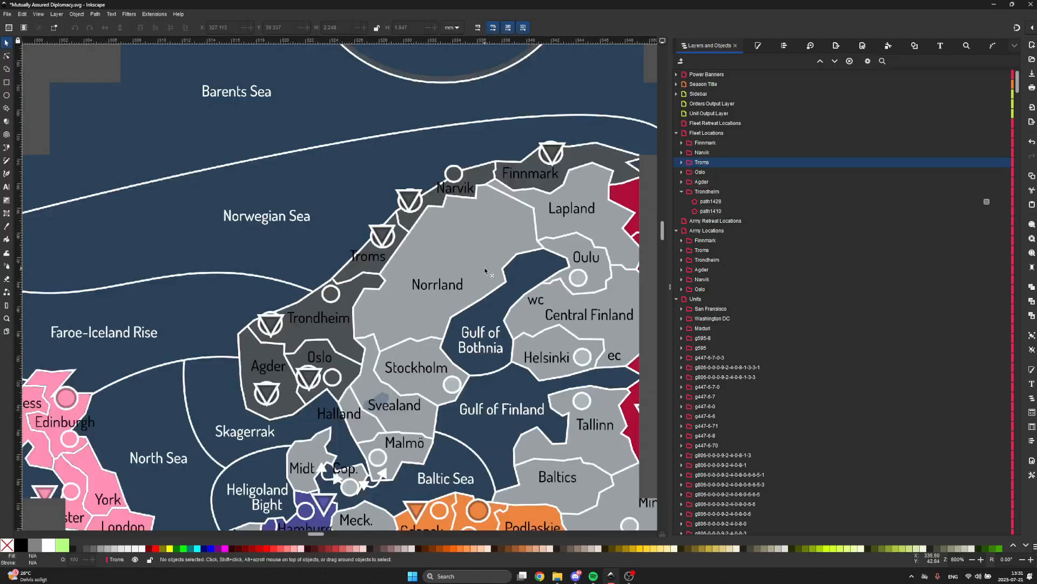
pyautogui.scroll(2, 485, 271)
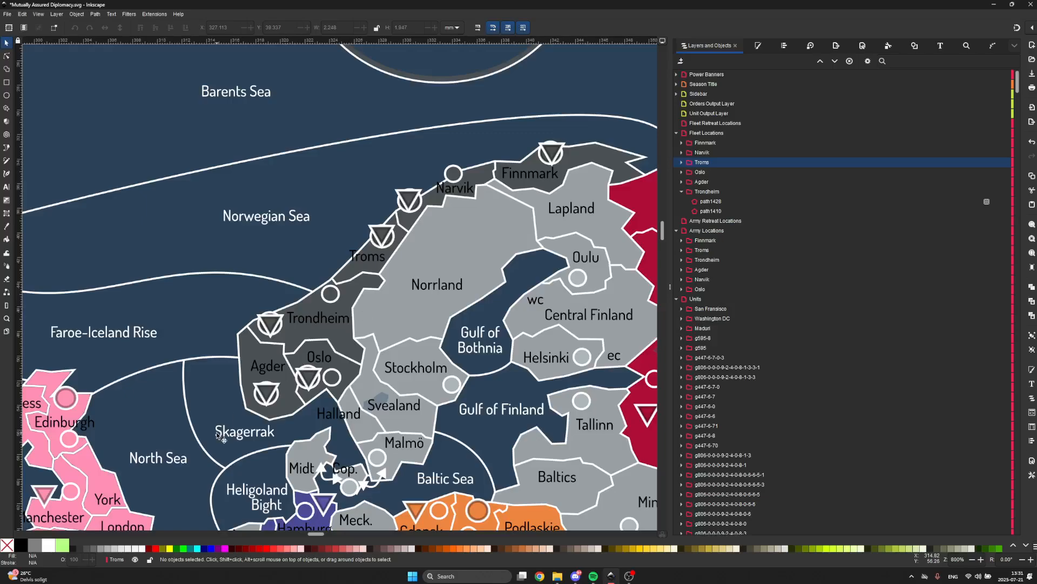
pyautogui.click(677, 133)
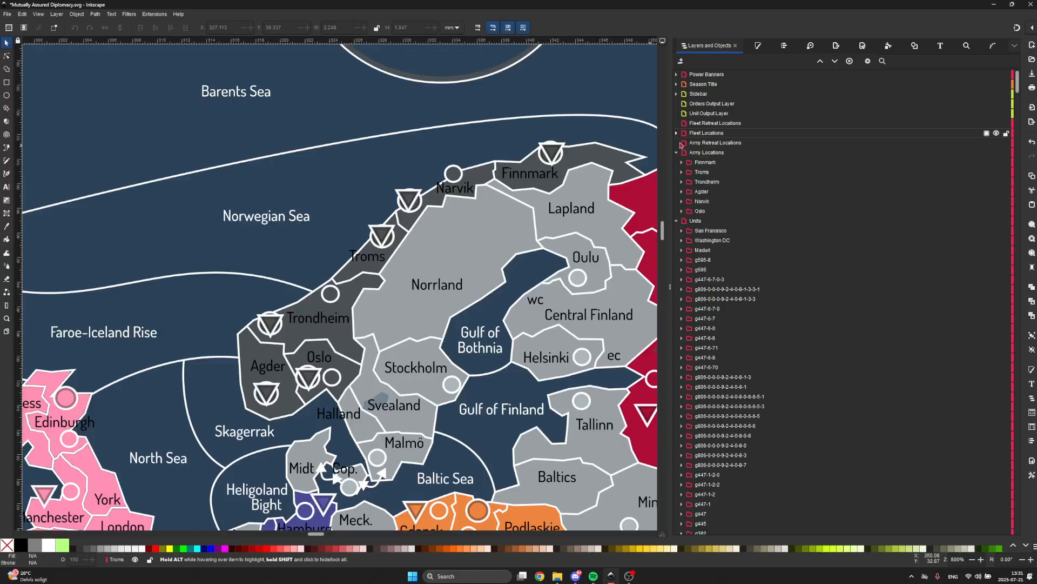
pyautogui.click(696, 171)
pyautogui.click(714, 164)
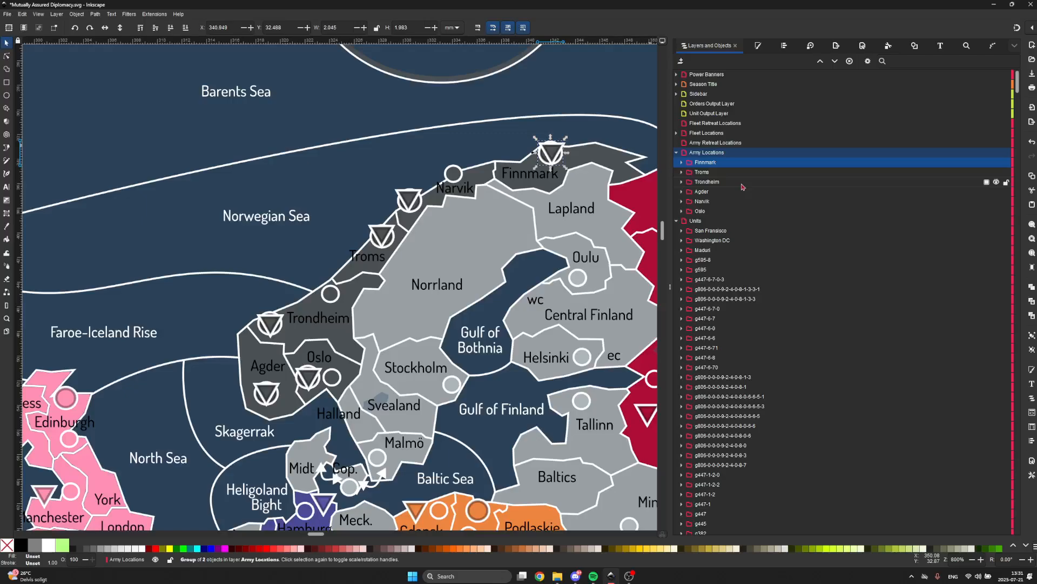
pyautogui.hotkey('ctrl', 'a')
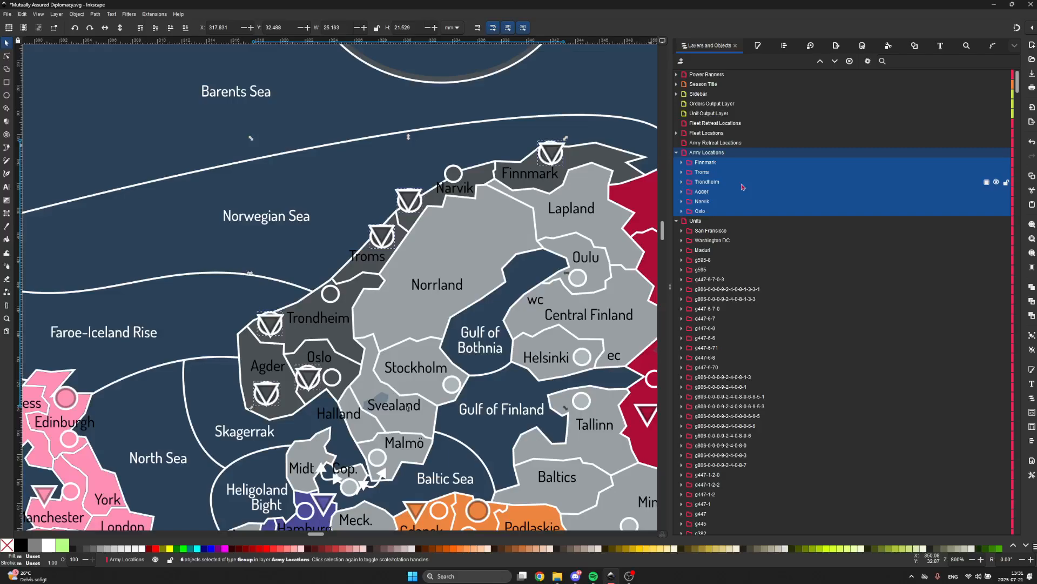
pyautogui.hotkey('ctrl', 'd')
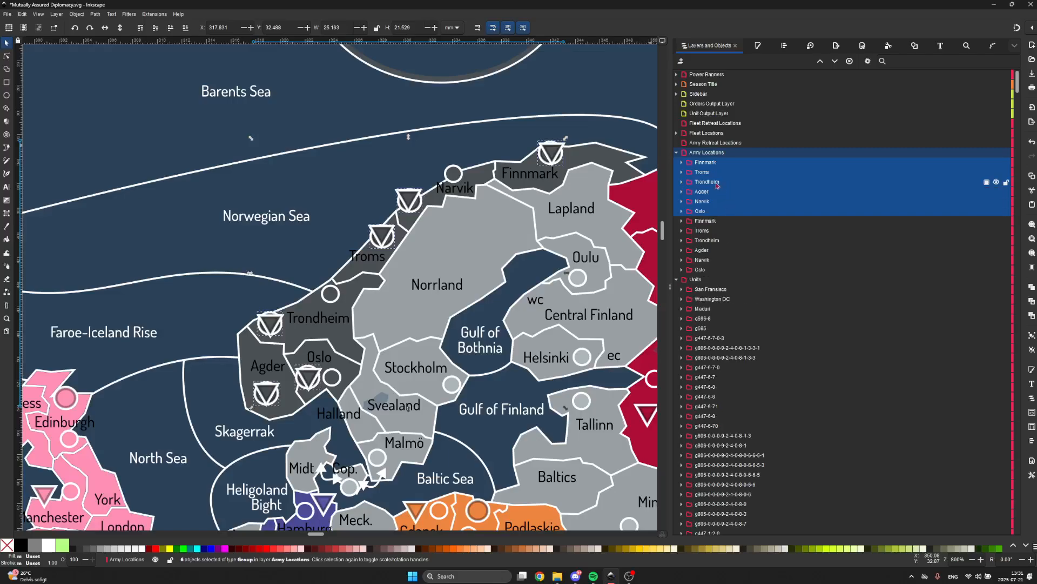
pyautogui.moveTo(729, 182); pyautogui.dragTo(746, 145)
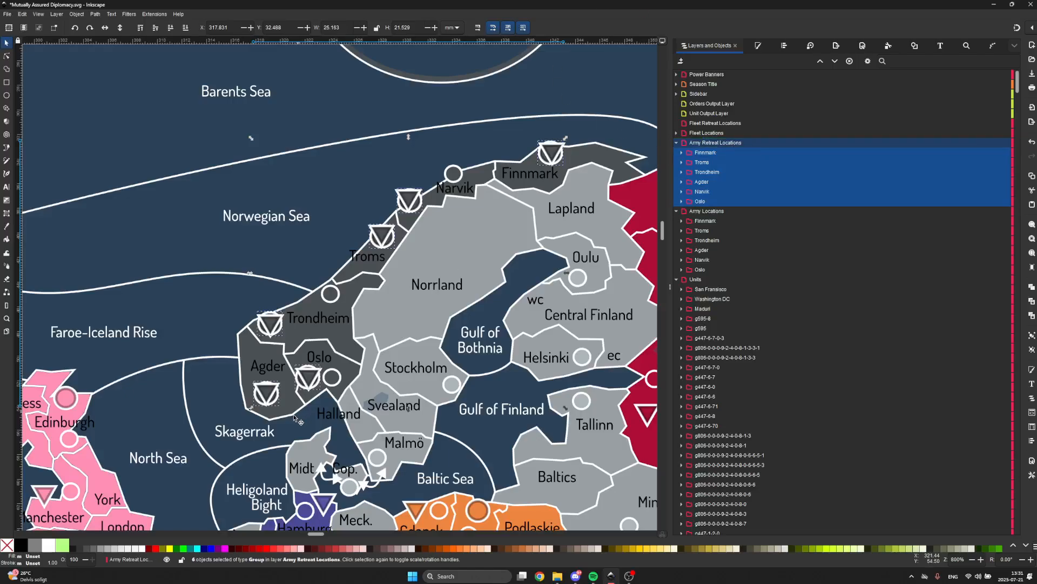
pyautogui.press('Escape')
# - Move the army retreat circles to Oslo's eastern side, Agder's northwest coast and Trondheim's northern coast, clear of the unit markers
pyautogui.scroll(1, 297, 392)
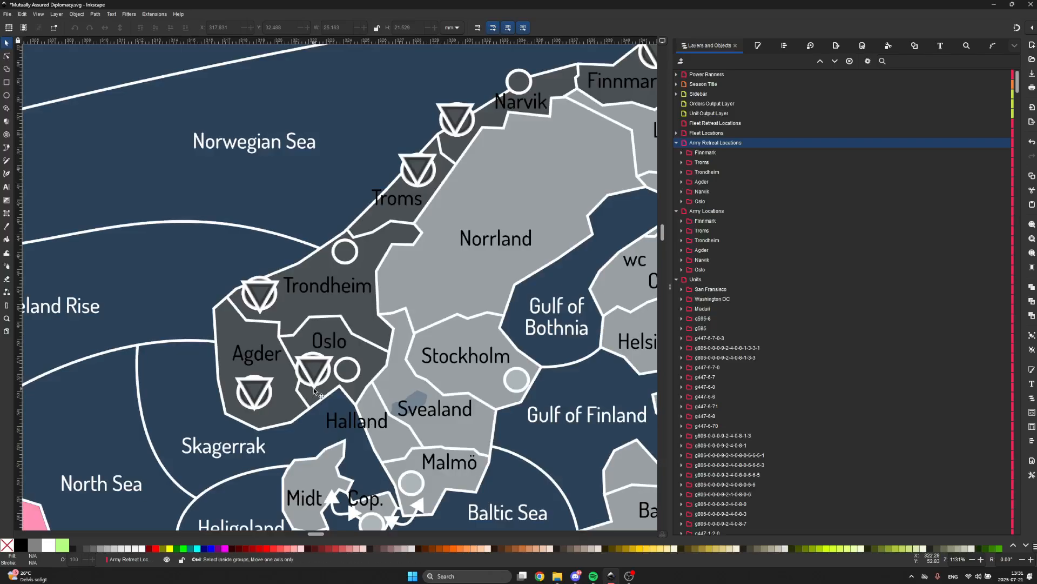
pyautogui.scroll(2, 314, 388)
pyautogui.click(340, 370)
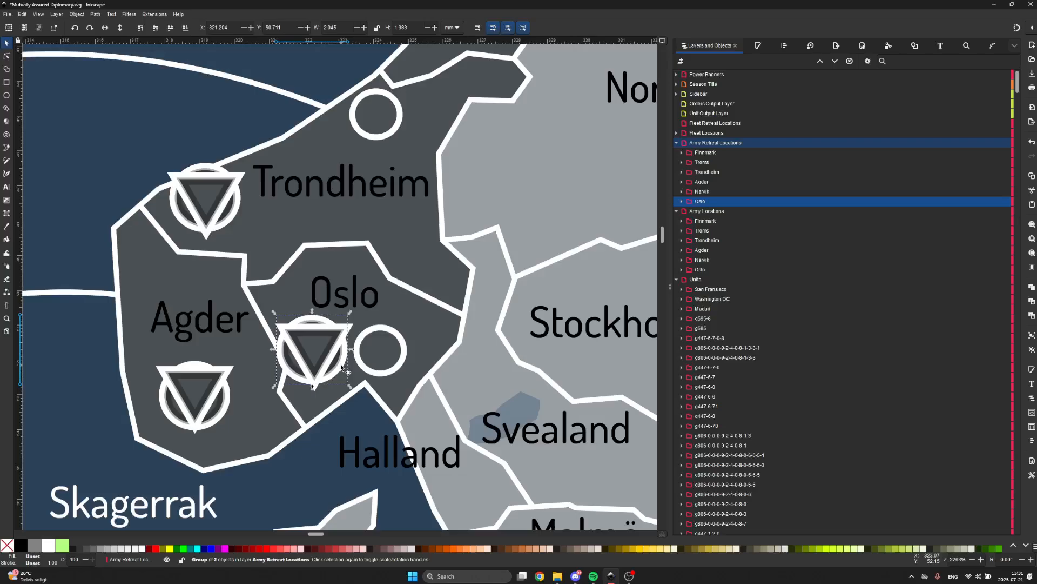
pyautogui.moveTo(349, 364); pyautogui.dragTo(469, 320)
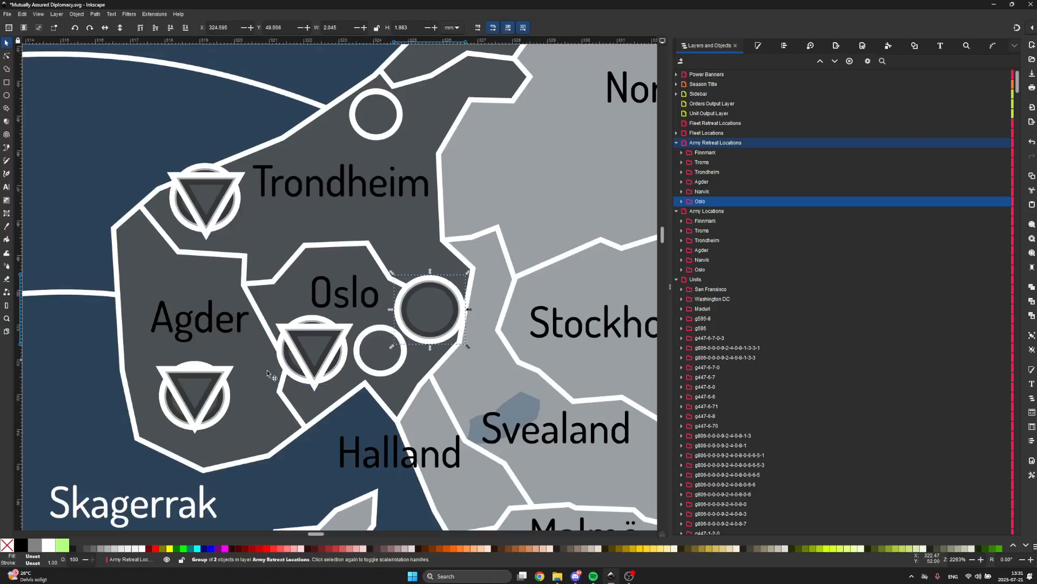
pyautogui.moveTo(218, 403); pyautogui.dragTo(146, 257)
pyautogui.moveTo(238, 215); pyautogui.dragTo(344, 145)
# - Move the Troms army retreat circle to the province's southwest coast and the Narvik one to the coast east of its supply circle
pyautogui.scroll(5, 357, 256)
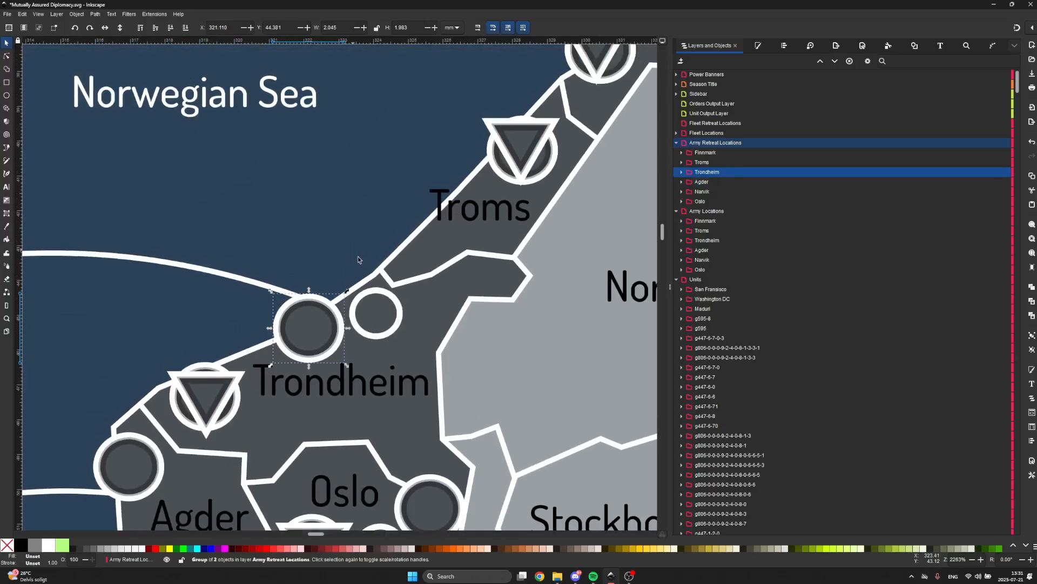
pyautogui.hscroll(3, 357, 256)
pyautogui.scroll(2, 358, 256)
pyautogui.moveTo(399, 237); pyautogui.dragTo(279, 326)
pyautogui.scroll(5, 351, 267)
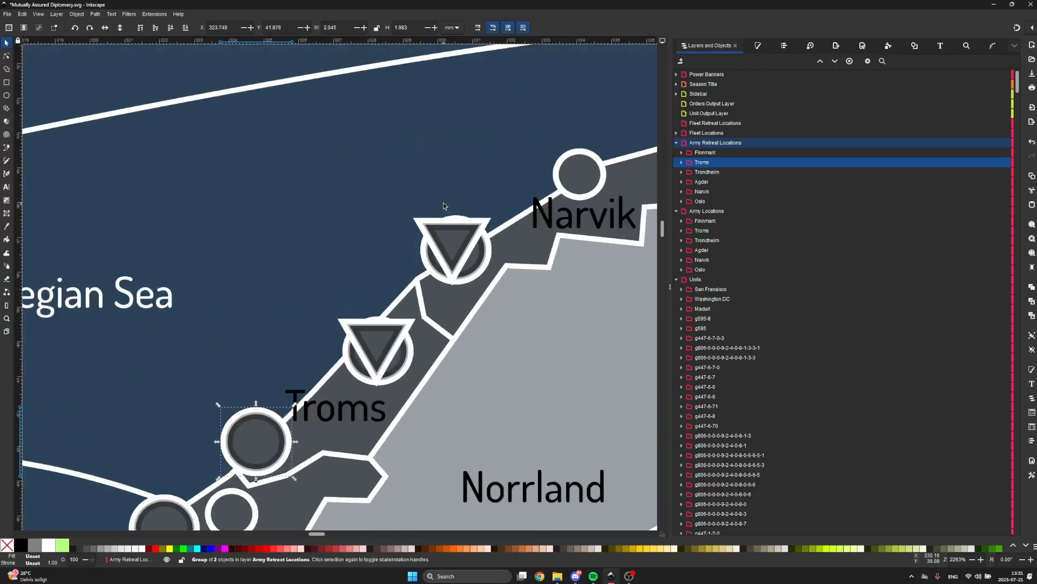
pyautogui.hscroll(5, 351, 267)
pyautogui.click(351, 267)
pyautogui.moveTo(350, 270); pyautogui.dragTo(535, 165)
# - Move the Finnmark army retreat circle east along the province, beside its fleet triangle
pyautogui.hscroll(5, 535, 165)
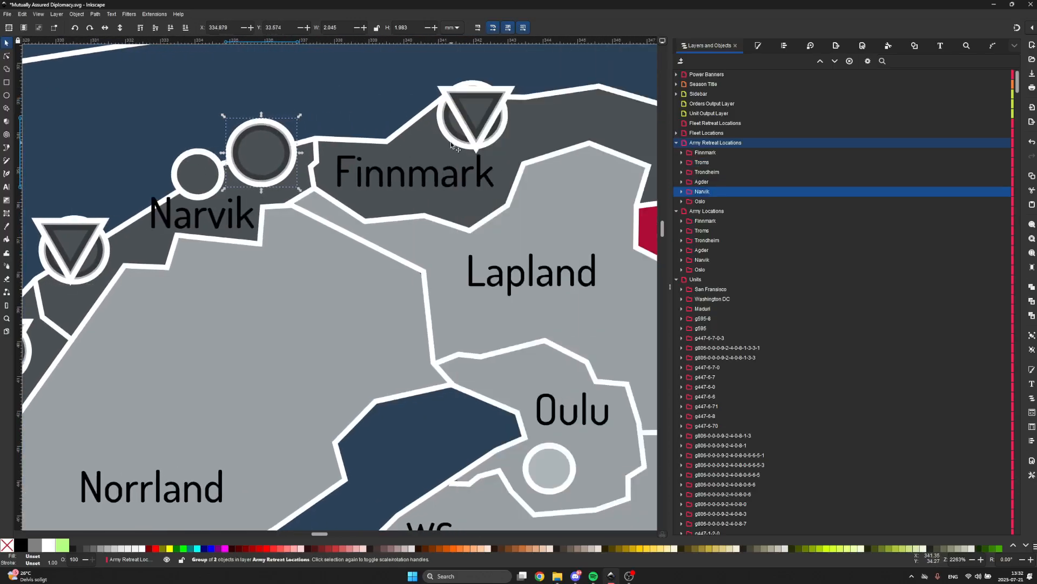
pyautogui.click(473, 121)
pyautogui.hscroll(3, 509, 153)
pyautogui.moveTo(376, 133); pyautogui.dragTo(494, 109)
pyautogui.scroll(-2, 494, 110)
pyautogui.scroll(-1, 494, 109)
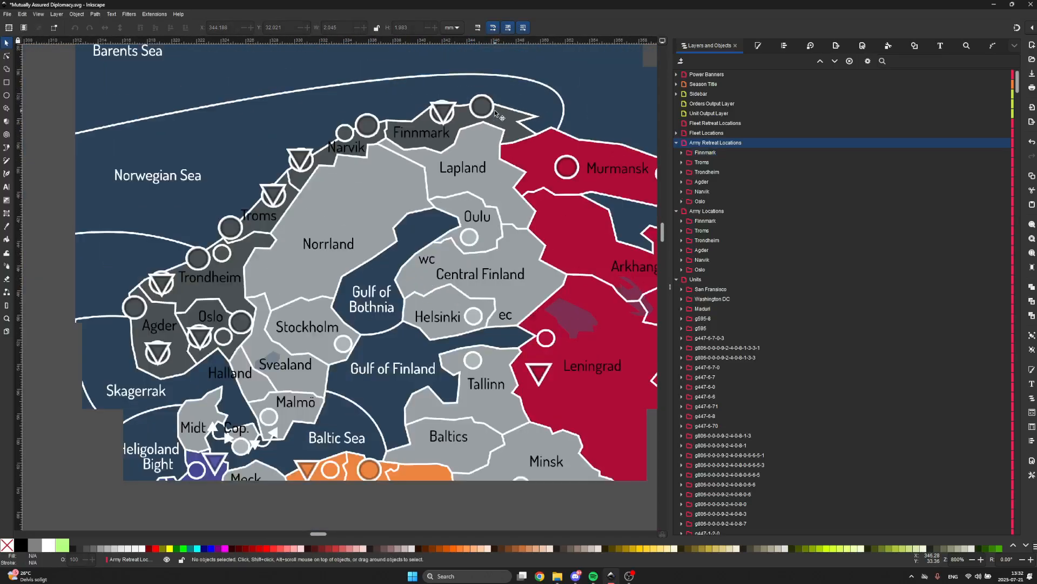
pyautogui.press('Escape')
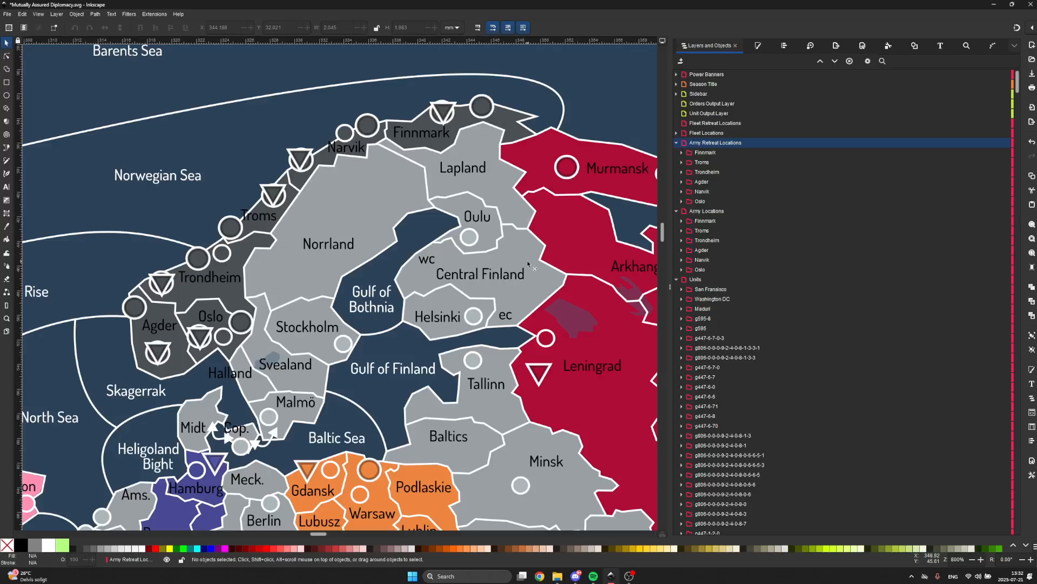
# - Duplicate all six groups in the Fleet Locations layer and transfer the copies into the Fleet Retreat Locations layer
pyautogui.click(676, 133)
pyautogui.click(757, 171)
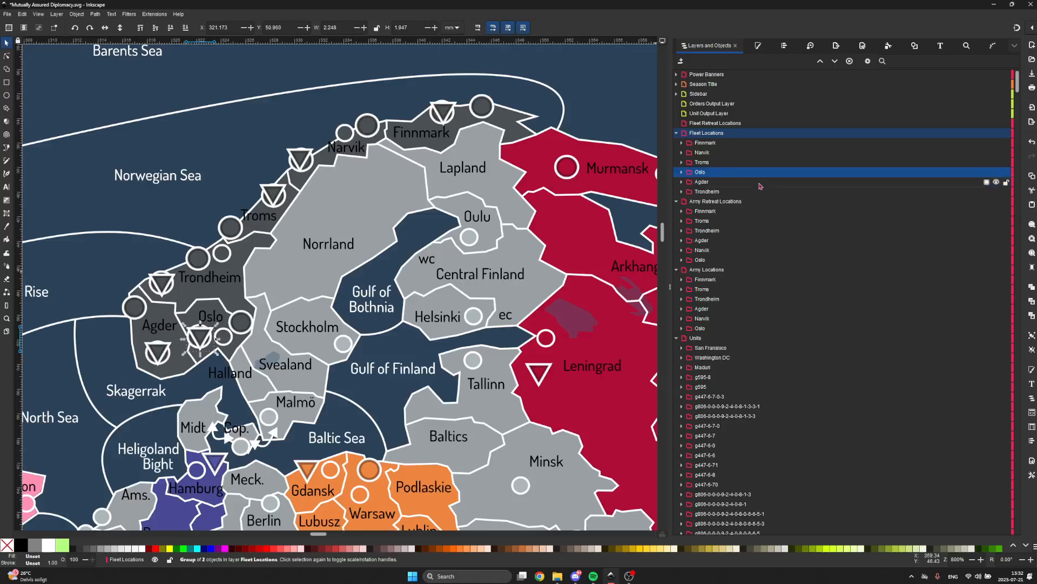
pyautogui.hotkey('ctrl', 'a')
pyautogui.hotkey('ctrl', 'd')
pyautogui.moveTo(722, 146); pyautogui.dragTo(759, 122)
pyautogui.scroll(1, 309, 349)
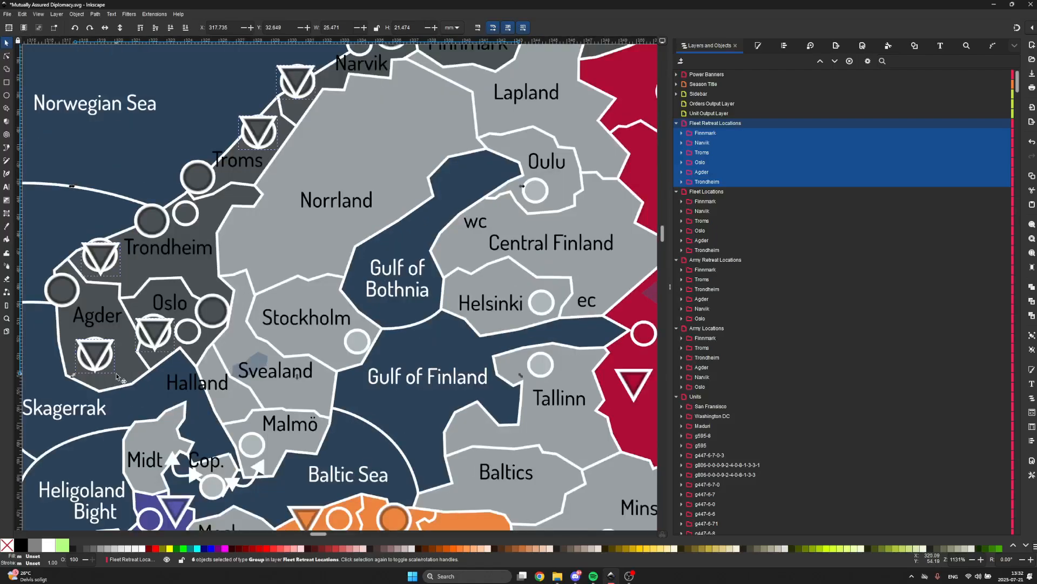
pyautogui.scroll(1, 117, 377)
pyautogui.press('Escape')
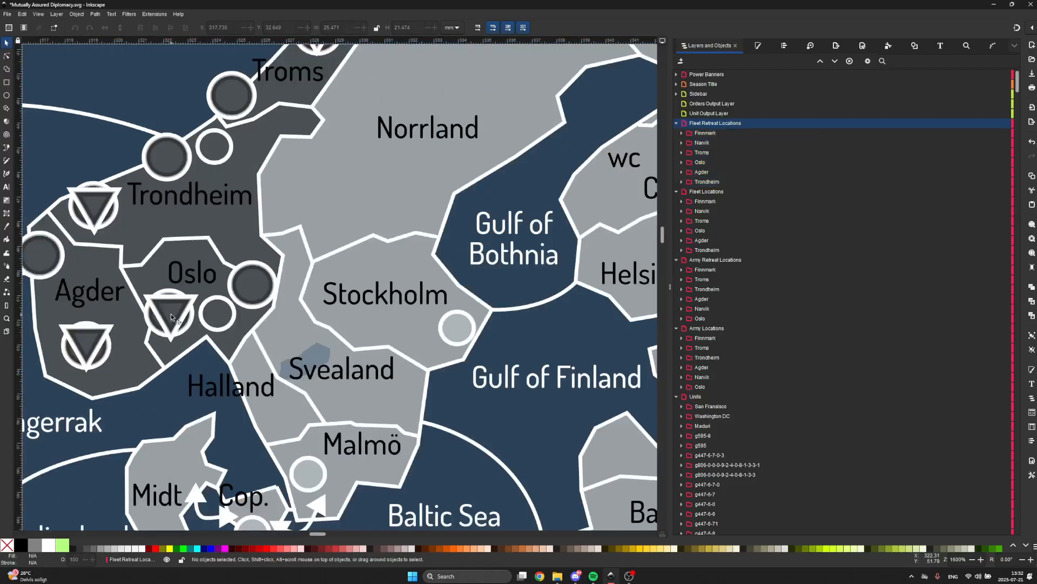
# - Move the Oslo, Agder and Trondheim groups of the Fleet Retreat Locations layer onto their provinces' army retreat circles
pyautogui.moveTo(171, 314); pyautogui.dragTo(238, 292)
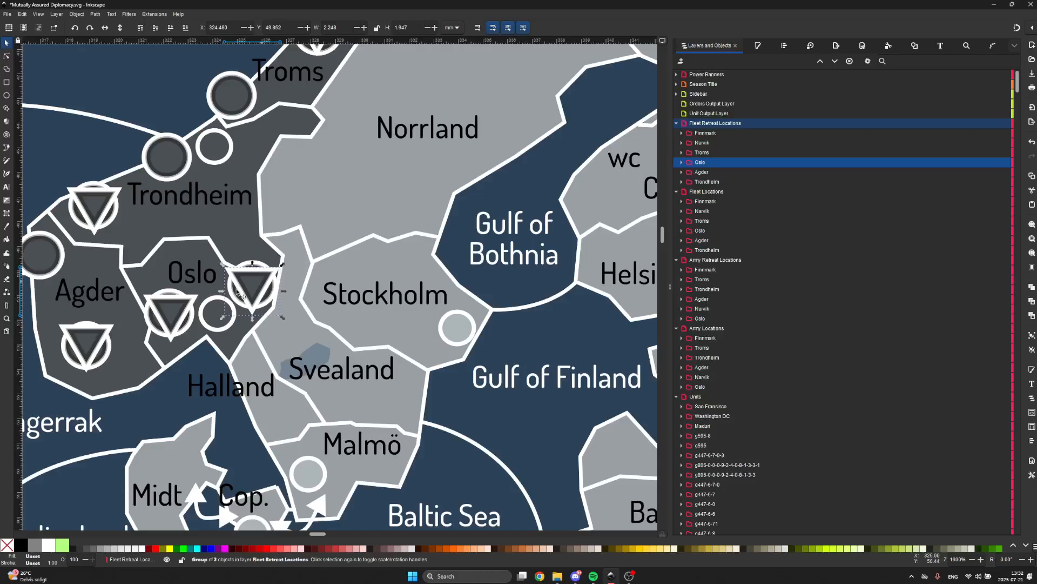
pyautogui.click(89, 343)
pyautogui.hscroll(-2, 103, 335)
pyautogui.moveTo(128, 348); pyautogui.dragTo(84, 246)
pyautogui.click(144, 208)
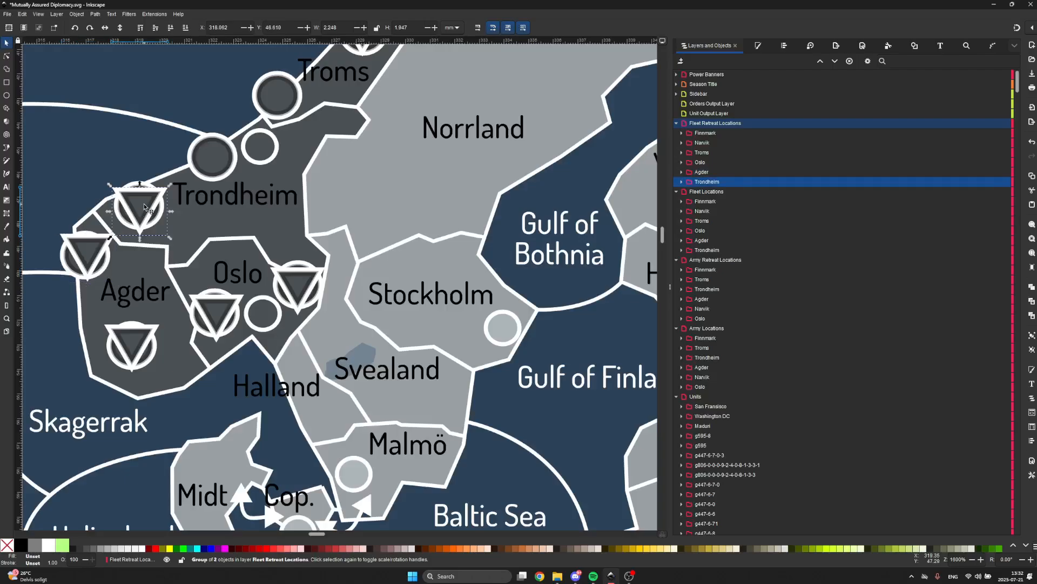
pyautogui.moveTo(143, 208); pyautogui.dragTo(215, 155)
# - Move the Troms, Narvik and Finnmark fleet retreat triangles along the coast onto their provinces' army retreat circles
pyautogui.scroll(3, 297, 162)
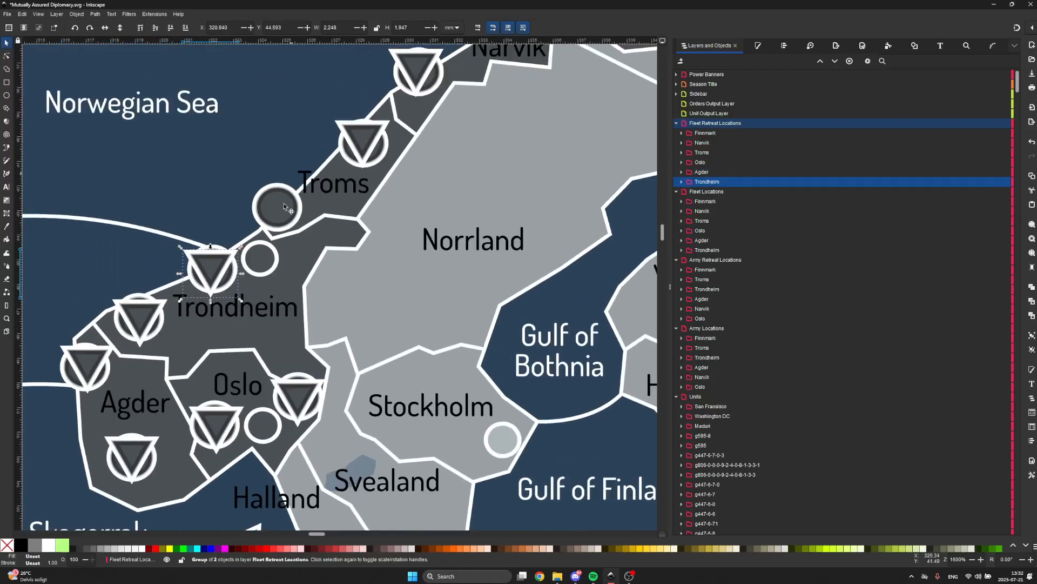
pyautogui.moveTo(364, 132); pyautogui.dragTo(278, 200)
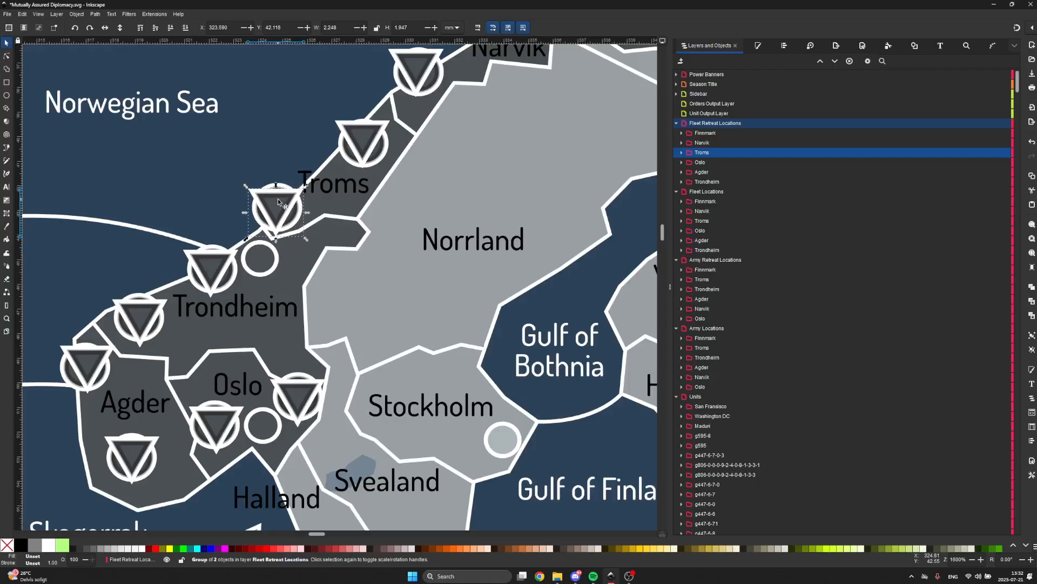
pyautogui.scroll(4, 278, 199)
pyautogui.hscroll(2, 340, 206)
pyautogui.click(348, 204)
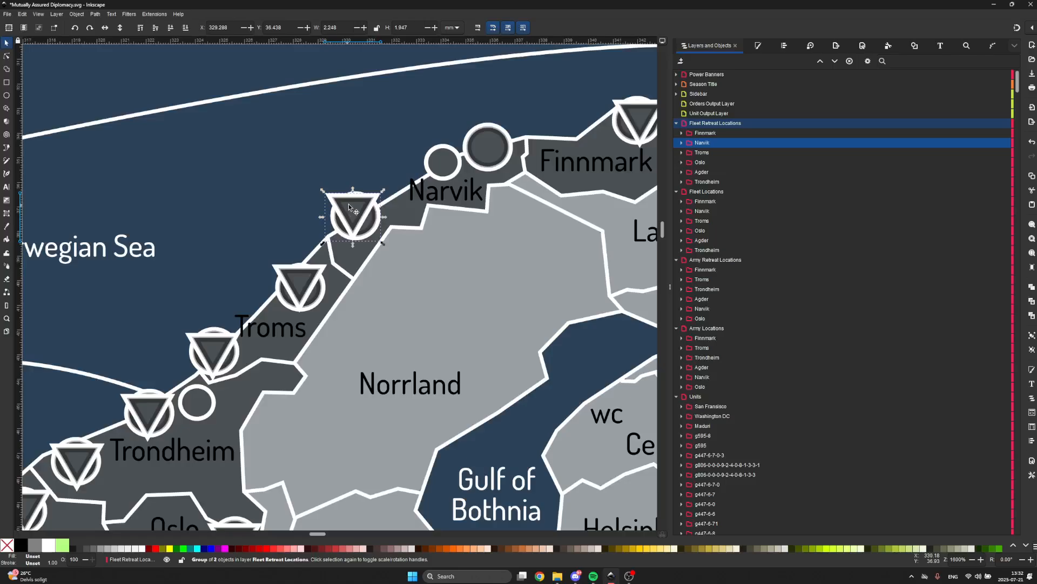
pyautogui.moveTo(348, 203); pyautogui.dragTo(596, 105)
pyautogui.hscroll(3, 490, 135)
pyautogui.press('Escape')
pyautogui.scroll(-1, 590, 107)
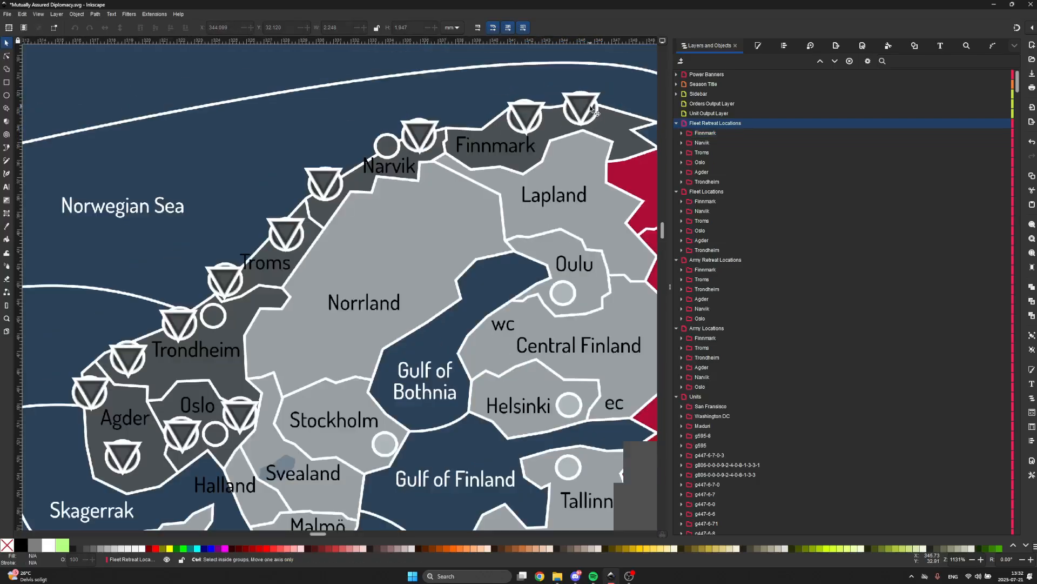
# - Duplicate Oslo's army marker into northeastern Central Finland and fill its circle with the province's light grey
pyautogui.scroll(-3, 590, 108)
pyautogui.scroll(2, 590, 109)
pyautogui.hscroll(4, 591, 108)
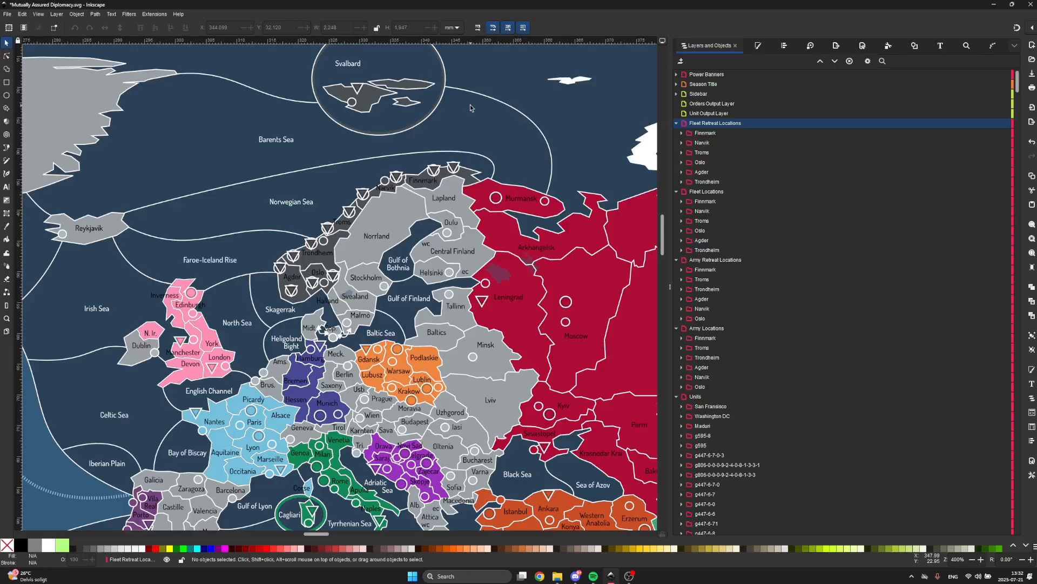
pyautogui.keyDown('ctrl'); pyautogui.scroll(2, 465, 217); pyautogui.keyUp('ctrl')
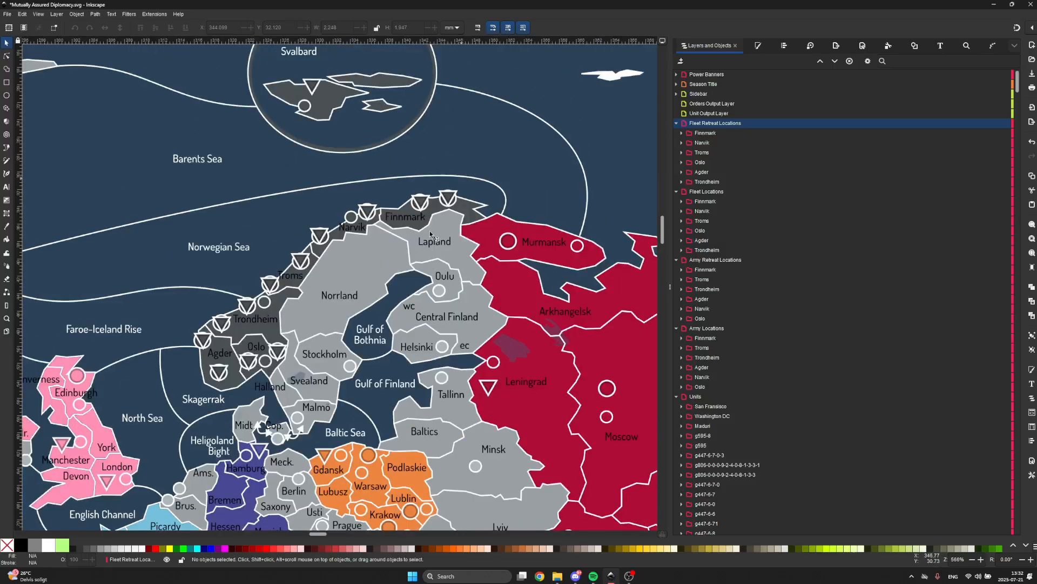
pyautogui.keyDown('ctrl'); pyautogui.scroll(4, 261, 312); pyautogui.keyUp('ctrl')
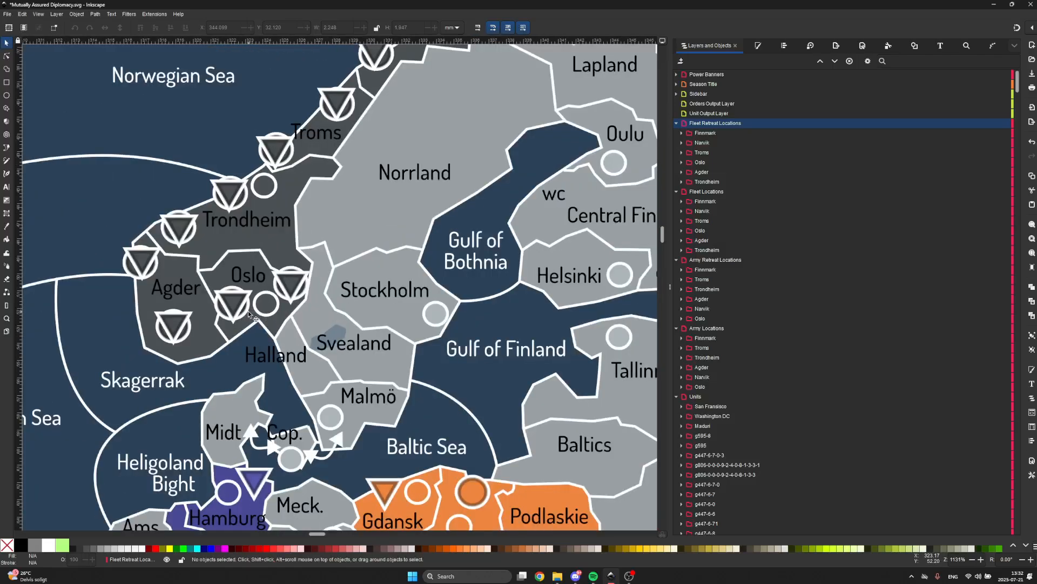
pyautogui.click(248, 310)
pyautogui.moveTo(248, 310); pyautogui.dragTo(580, 188)
pyautogui.hotkey('ctrl', 'd')
pyautogui.keyDown('ctrl'); pyautogui.click(581, 188); pyautogui.keyUp('ctrl')
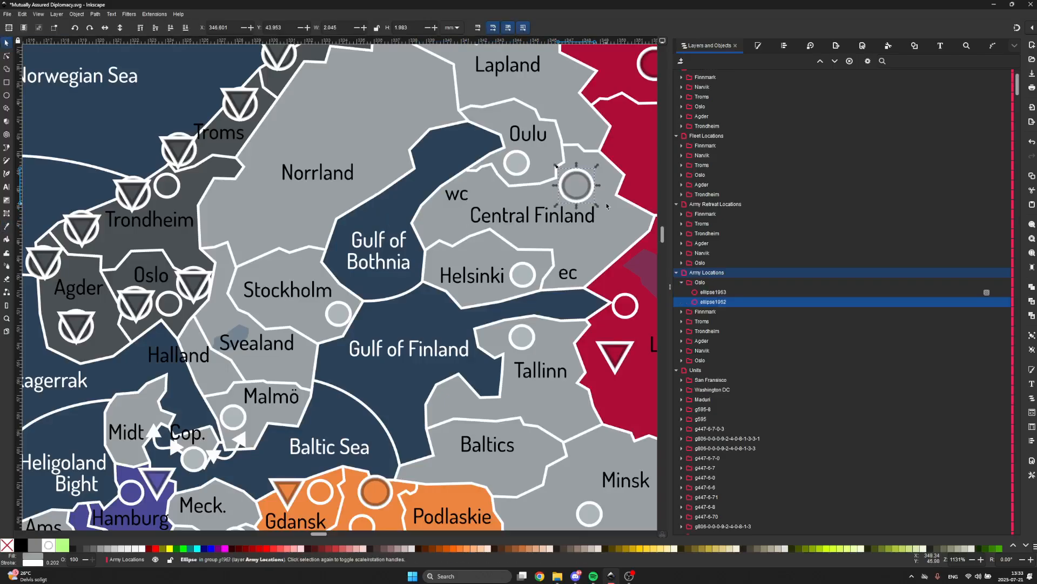
pyautogui.click(597, 150)
pyautogui.click(578, 184)
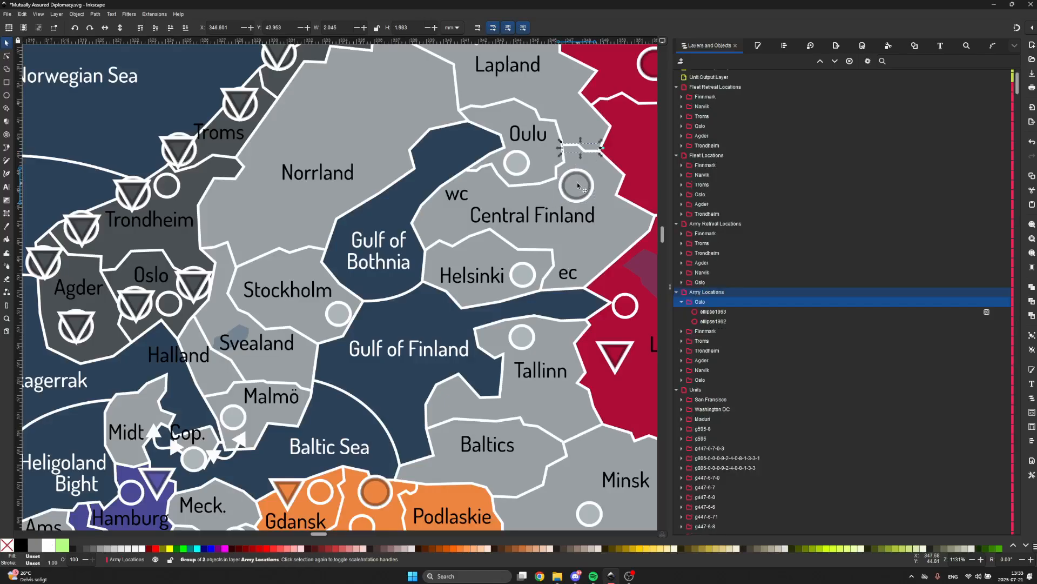
# - Duplicate Oslo's fleet triangle to Central Finland's west coast, fill it with the province's light grey, and place a copy on the east coast
pyautogui.hscroll(2, 578, 185)
pyautogui.scroll(-1, 533, 198)
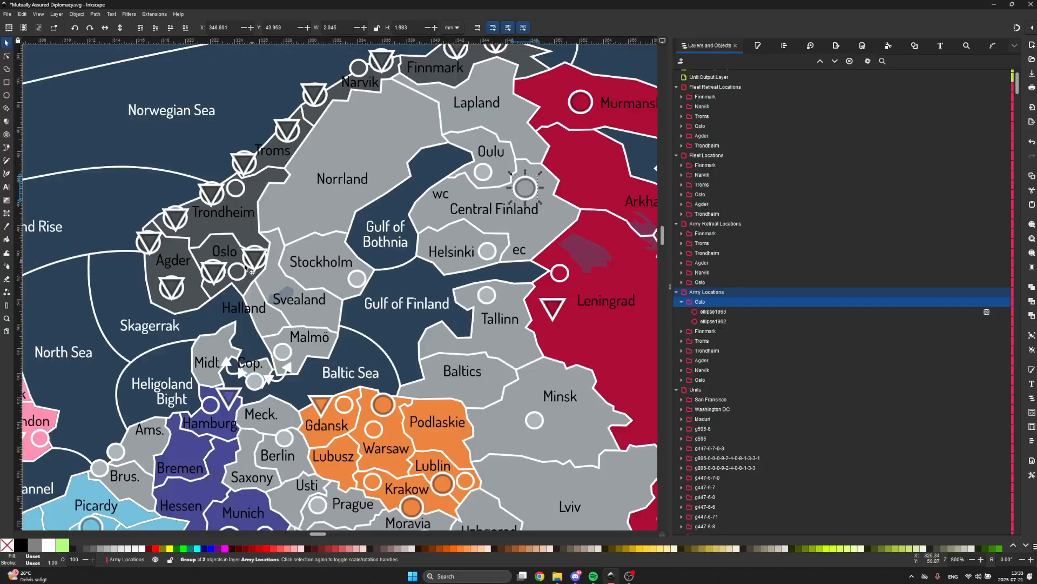
pyautogui.click(214, 274)
pyautogui.hotkey('ctrl', 'd')
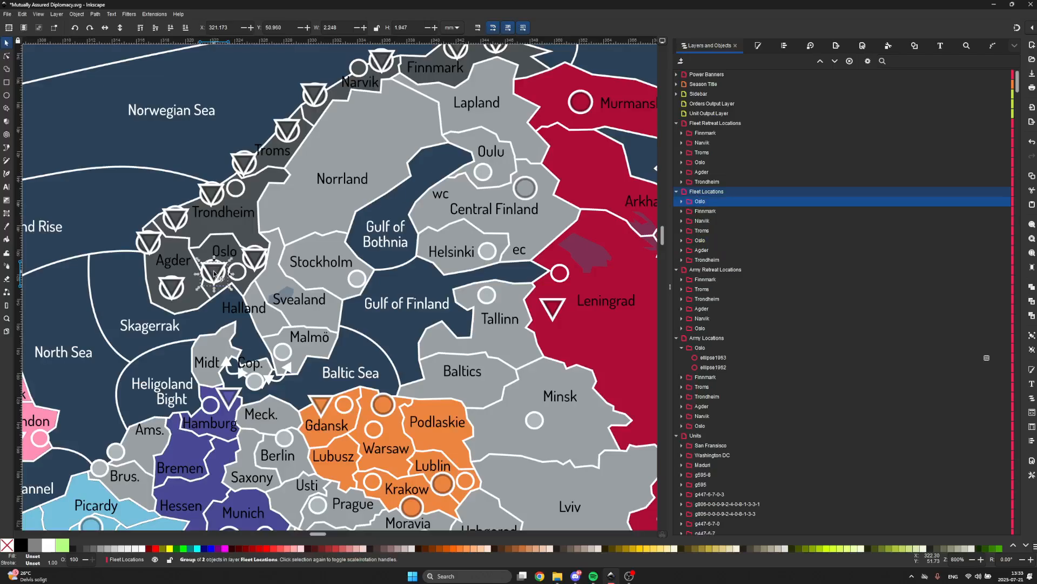
pyautogui.moveTo(213, 274); pyautogui.dragTo(428, 214)
pyautogui.scroll(1, 428, 213)
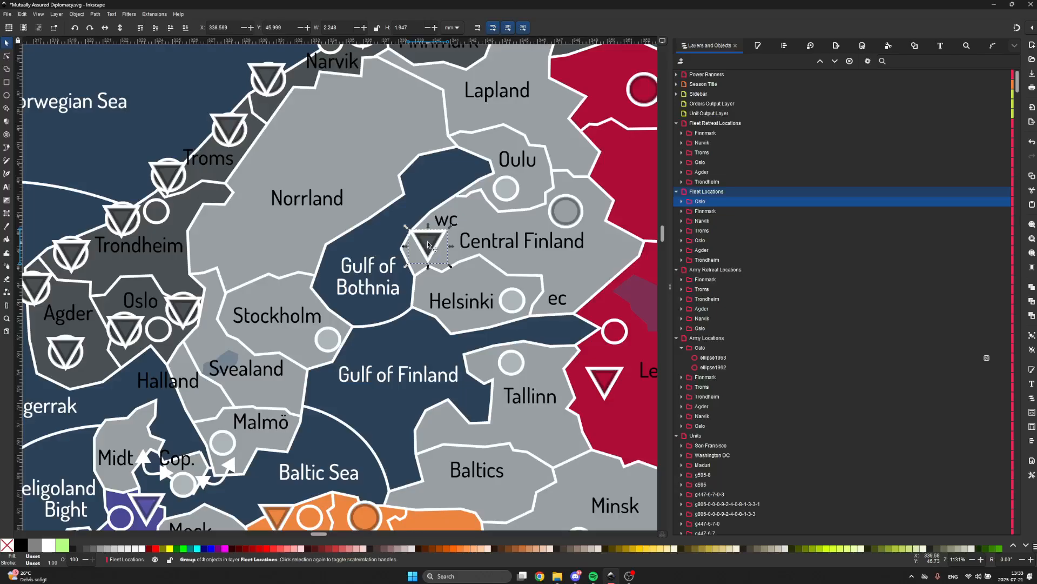
pyautogui.keyDown('ctrl'); pyautogui.click(449, 243); pyautogui.keyUp('ctrl')
pyautogui.keyDown('alt'); pyautogui.click(424, 246); pyautogui.keyUp('alt')
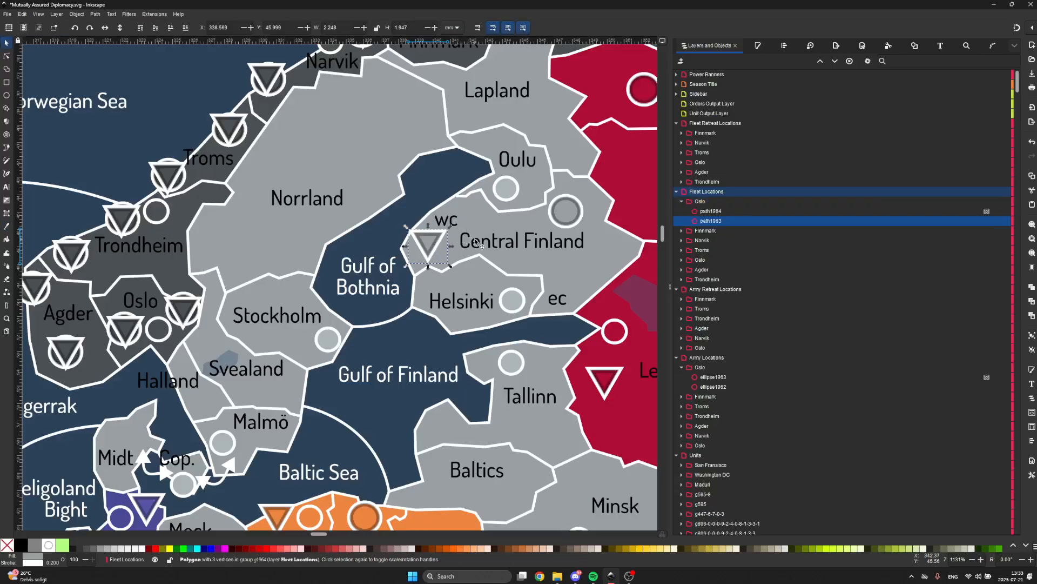
pyautogui.keyDown('alt'); pyautogui.click(425, 246); pyautogui.keyUp('alt')
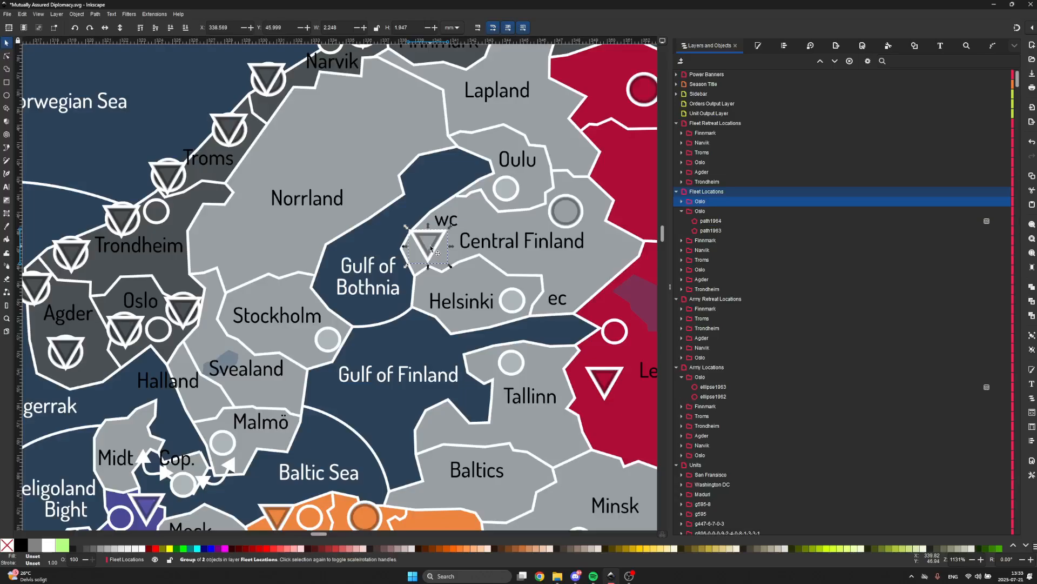
pyautogui.moveTo(424, 246); pyautogui.dragTo(590, 285)
# - Rename the new army marker group in Central Finland as "Central Finland"
pyautogui.click(565, 216)
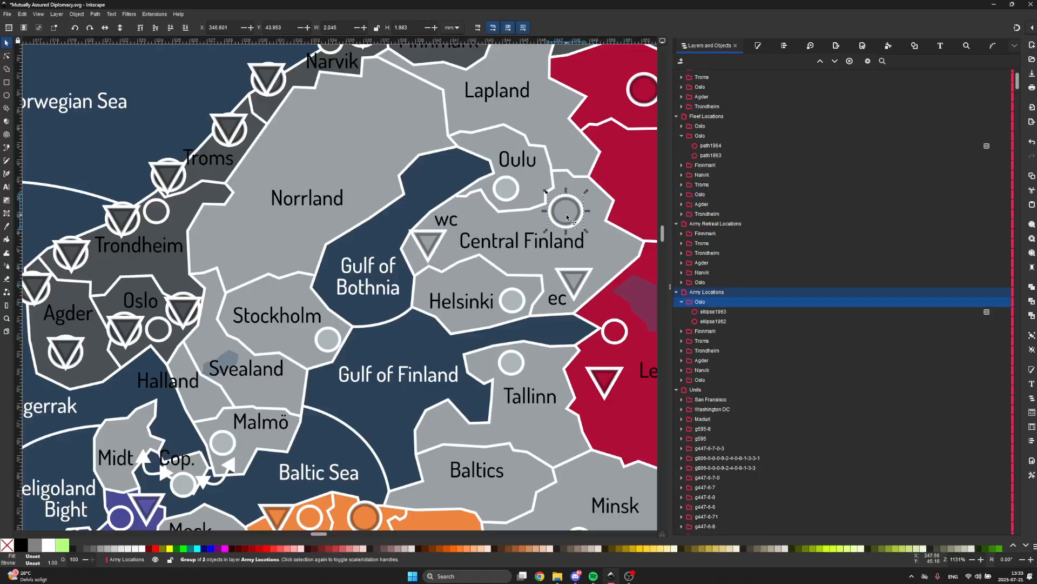
pyautogui.doubleClick(718, 301)
pyautogui.write('Central Finland')
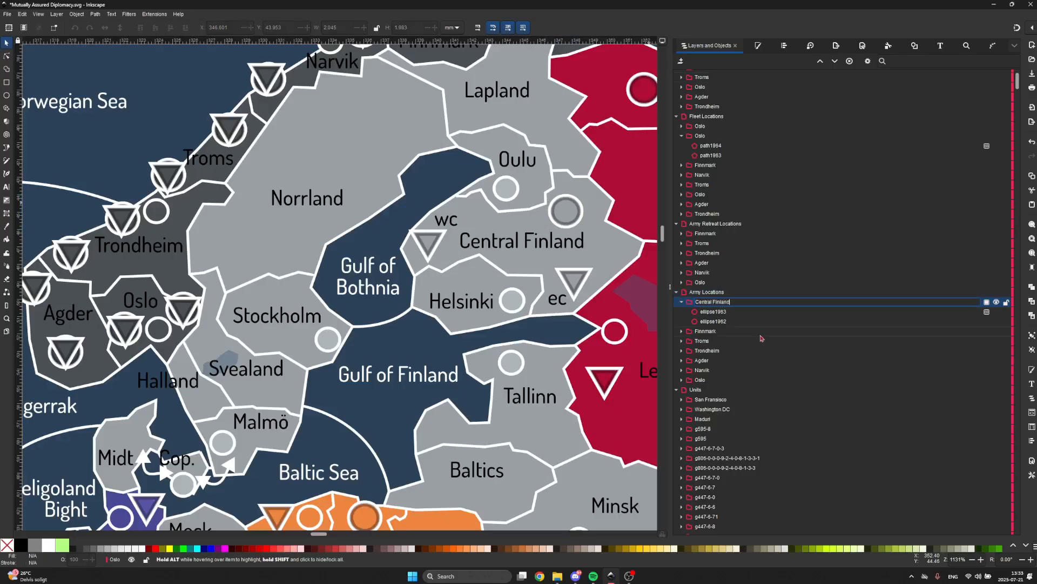
pyautogui.press('Return')
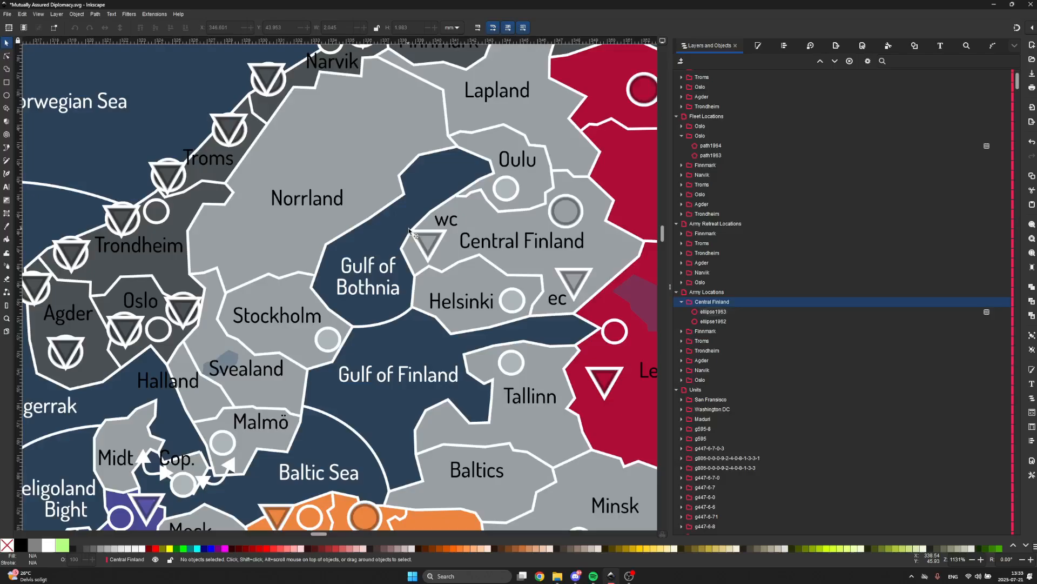
# - Rename the fleet triangle group on Central Finland's west coast as "Central Finland wc"
pyautogui.click(431, 248)
pyautogui.click(431, 248)
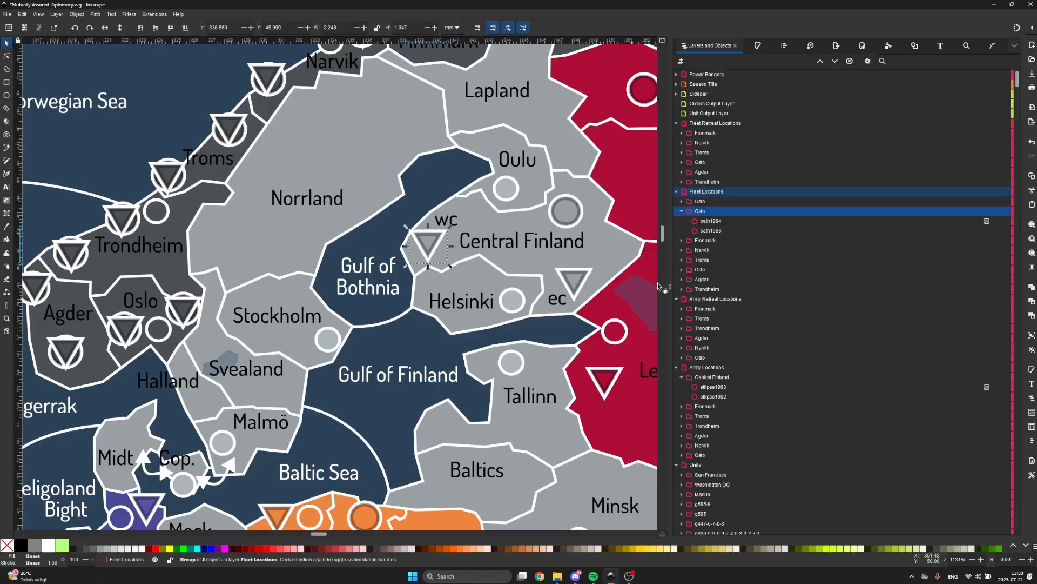
pyautogui.doubleClick(737, 213)
pyautogui.write('Central Finland wc')
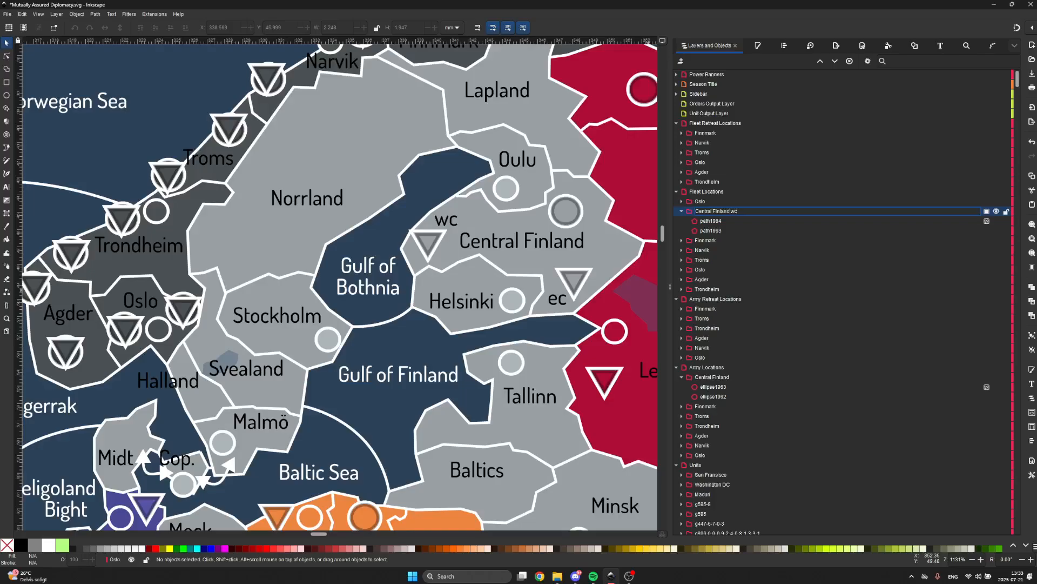
pyautogui.press('Return')
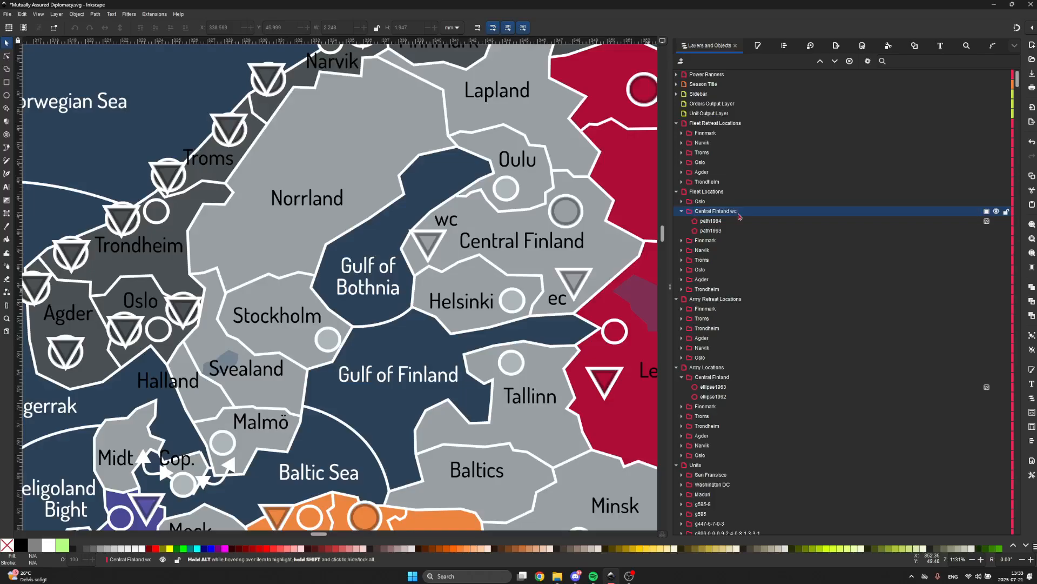
# - Rename the fleet triangle group on Central Finland's east coast as "Central Finland ec"
pyautogui.click(571, 289)
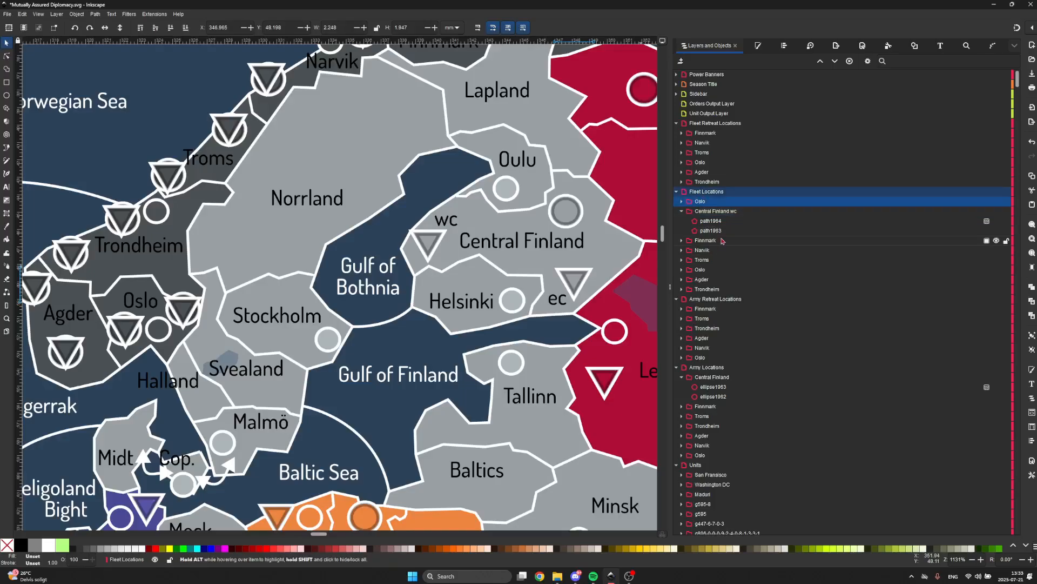
pyautogui.doubleClick(745, 201)
pyautogui.write('Centr')
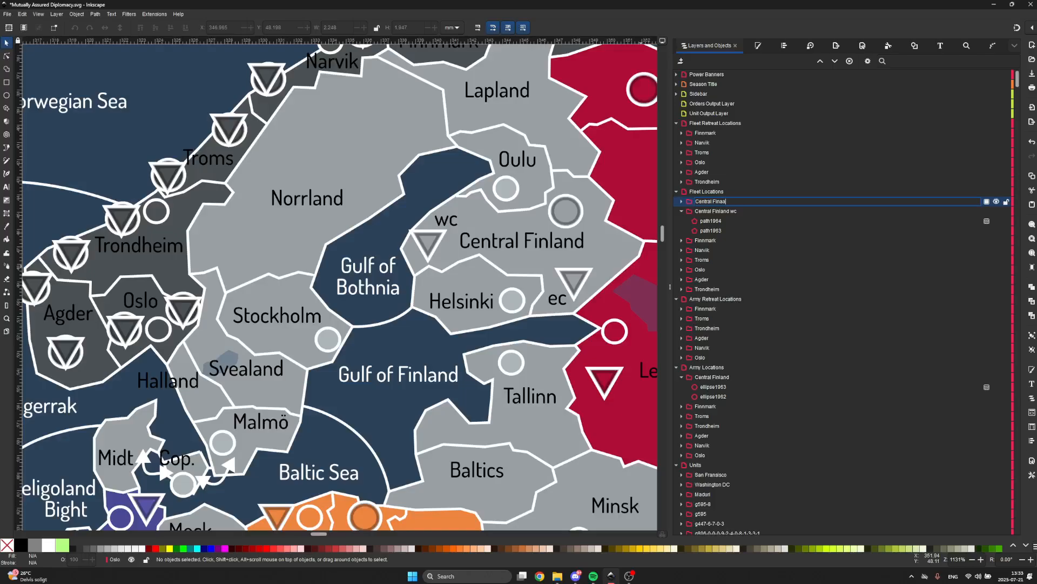
pyautogui.write('al Finland ec')
pyautogui.press('Return')
# - Duplicate the Central Finland ec and wc fleet triangles and move one copy of each northeast of its original
pyautogui.scroll(-1, 516, 161)
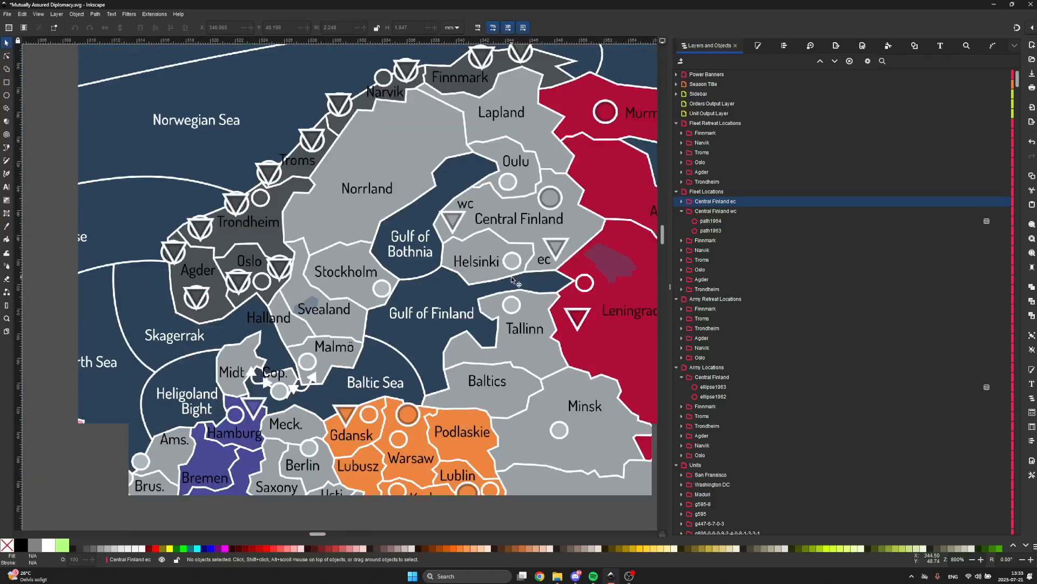
pyautogui.scroll(1, 558, 249)
pyautogui.click(556, 260)
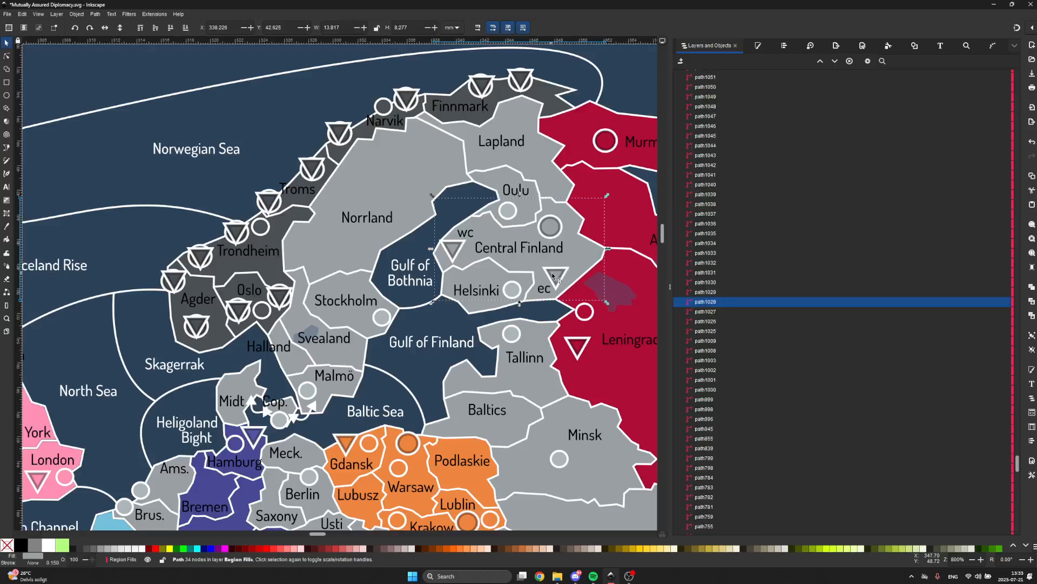
pyautogui.keyDown('shift'); pyautogui.click(461, 250); pyautogui.keyUp('shift')
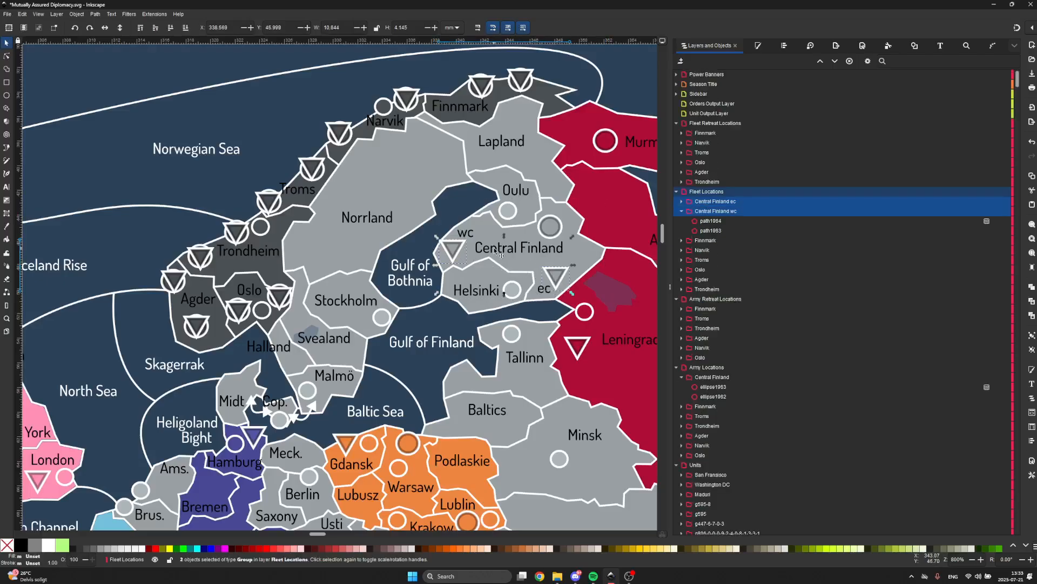
pyautogui.scroll(1, 495, 248)
pyautogui.hscroll(3, 517, 251)
pyautogui.click(518, 251)
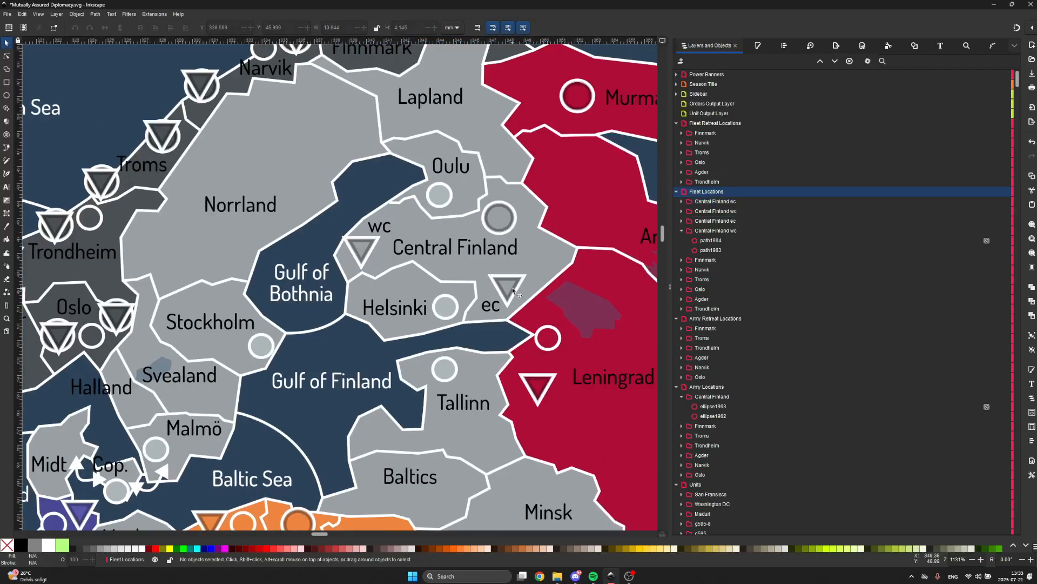
pyautogui.click(512, 288)
pyautogui.rightClick(532, 270)
pyautogui.click(557, 306)
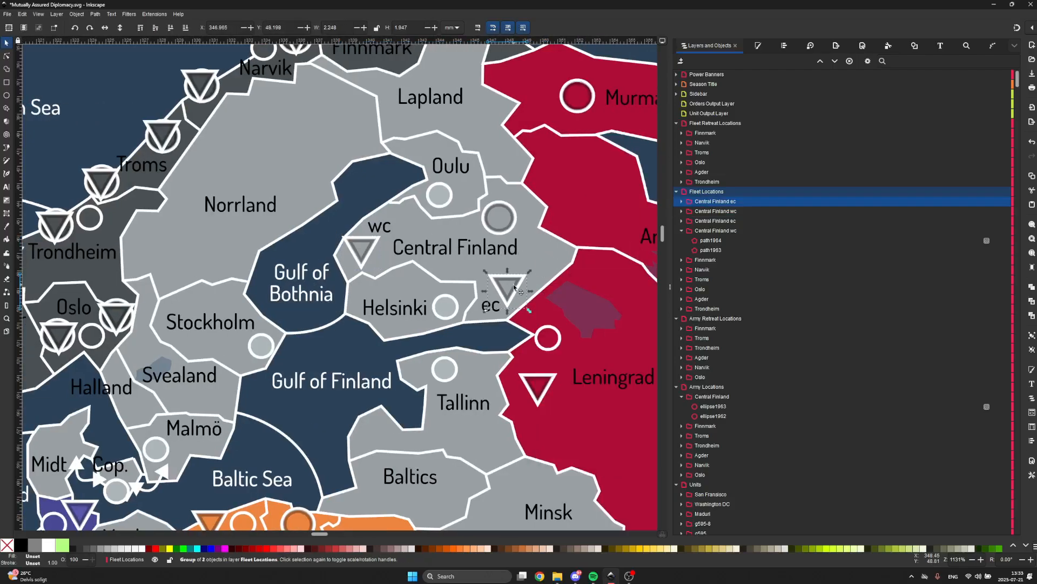
pyautogui.moveTo(510, 296); pyautogui.dragTo(558, 261)
pyautogui.moveTo(361, 250); pyautogui.dragTo(410, 211)
# - Duplicate Central Finland's army marker and place the copy just south of the province name, above Helsinki
pyautogui.click(496, 217)
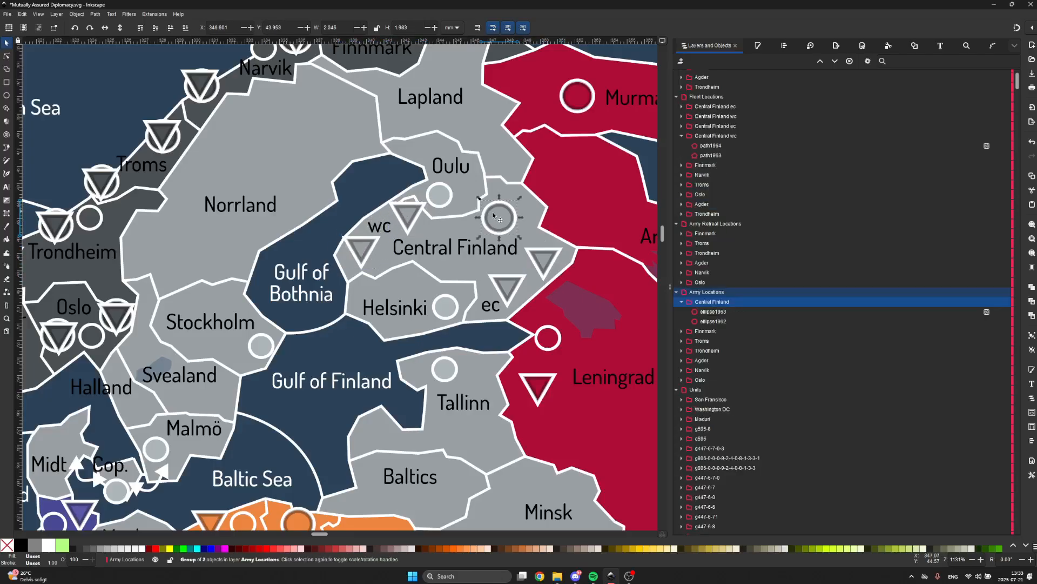
pyautogui.moveTo(499, 221); pyautogui.dragTo(452, 274)
pyautogui.press('-')
pyautogui.press('Escape')
# - Save the map document and bring the whole map with its sidebar into view
pyautogui.press('-')
pyautogui.press('-')
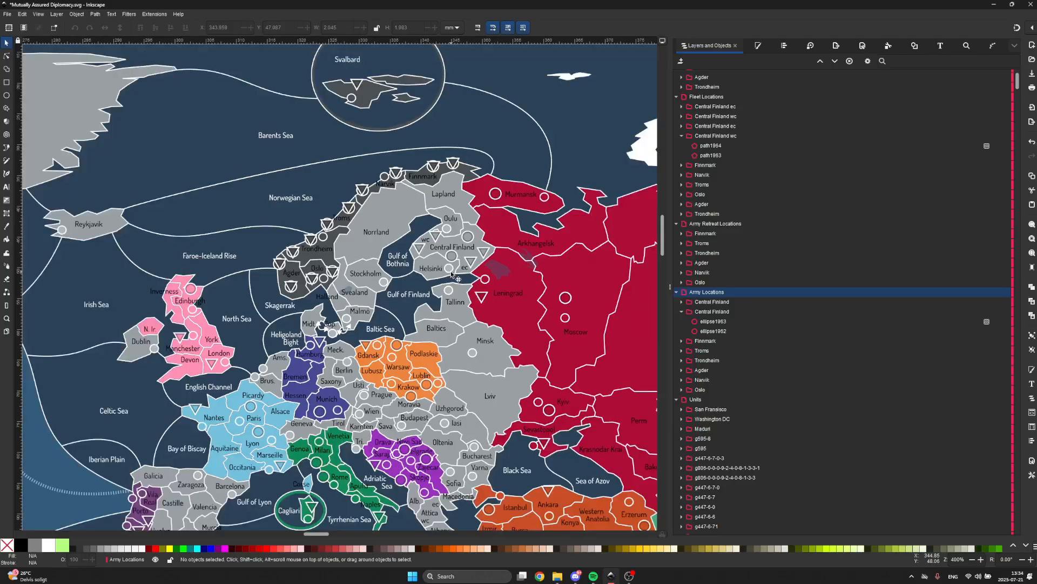
pyautogui.scroll(-3, 452, 275)
pyautogui.scroll(-2, 482, 124)
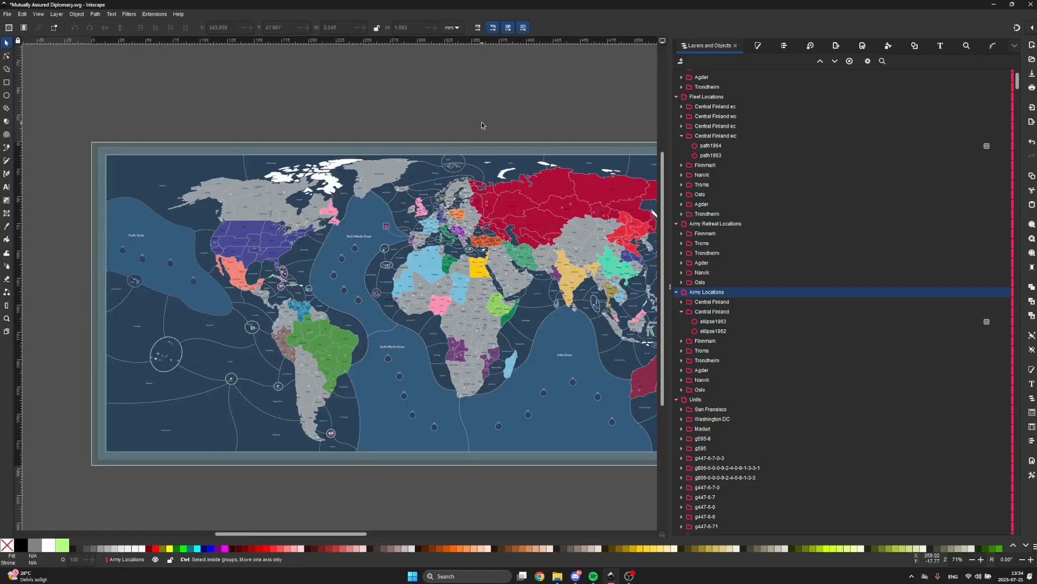
pyautogui.hotkey('ctrl', 's')
pyautogui.hscroll(5, 481, 122)
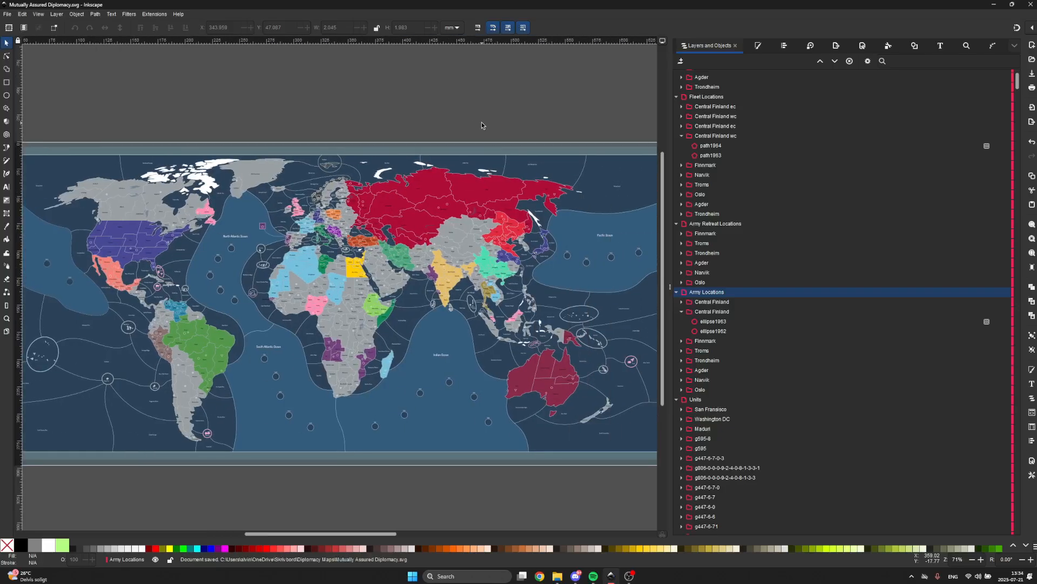
pyautogui.scroll(-1, 482, 122)
pyautogui.hscroll(3, 481, 122)
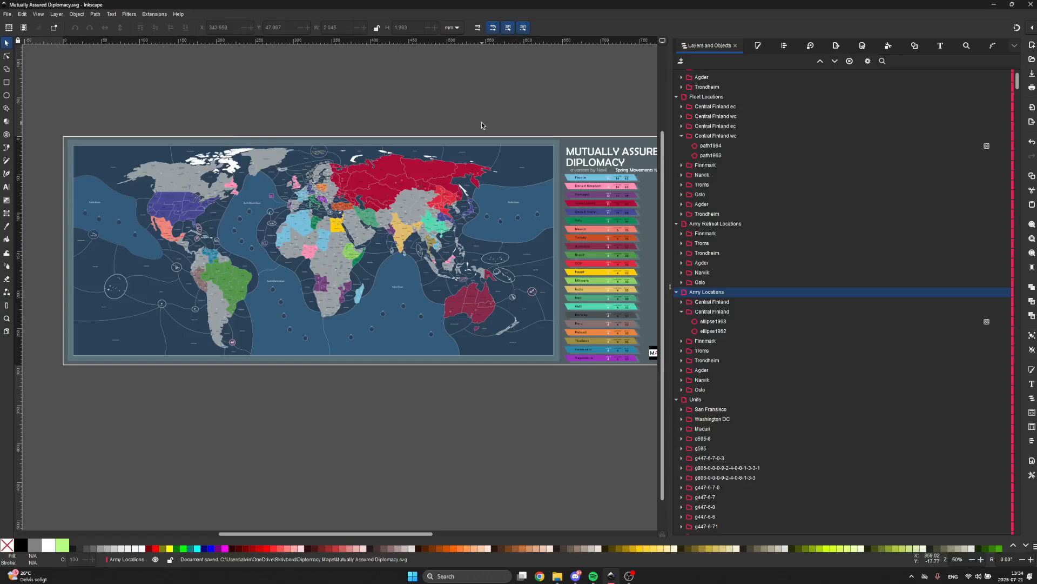
pyautogui.hscroll(2, 482, 122)
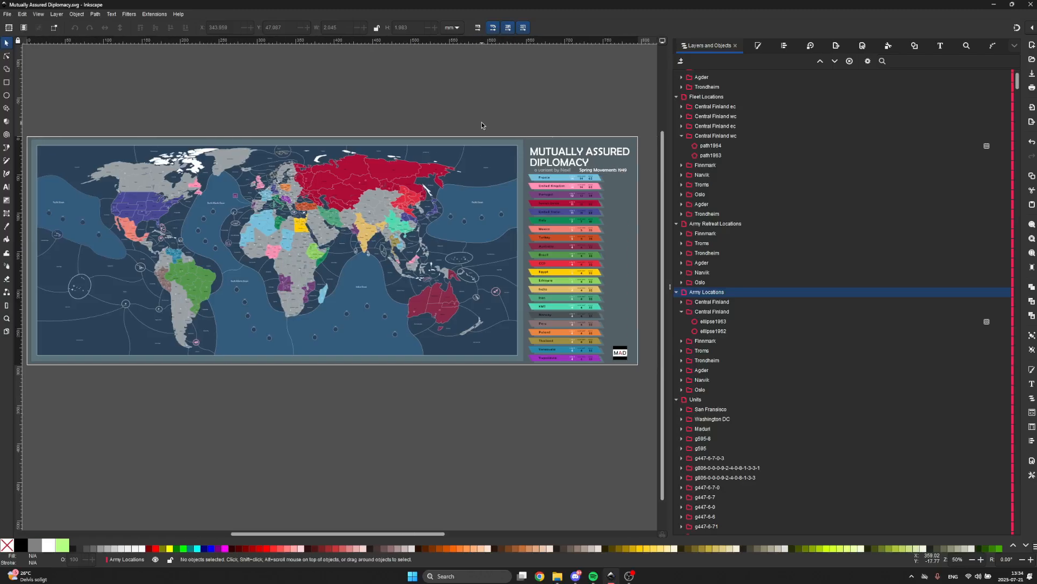